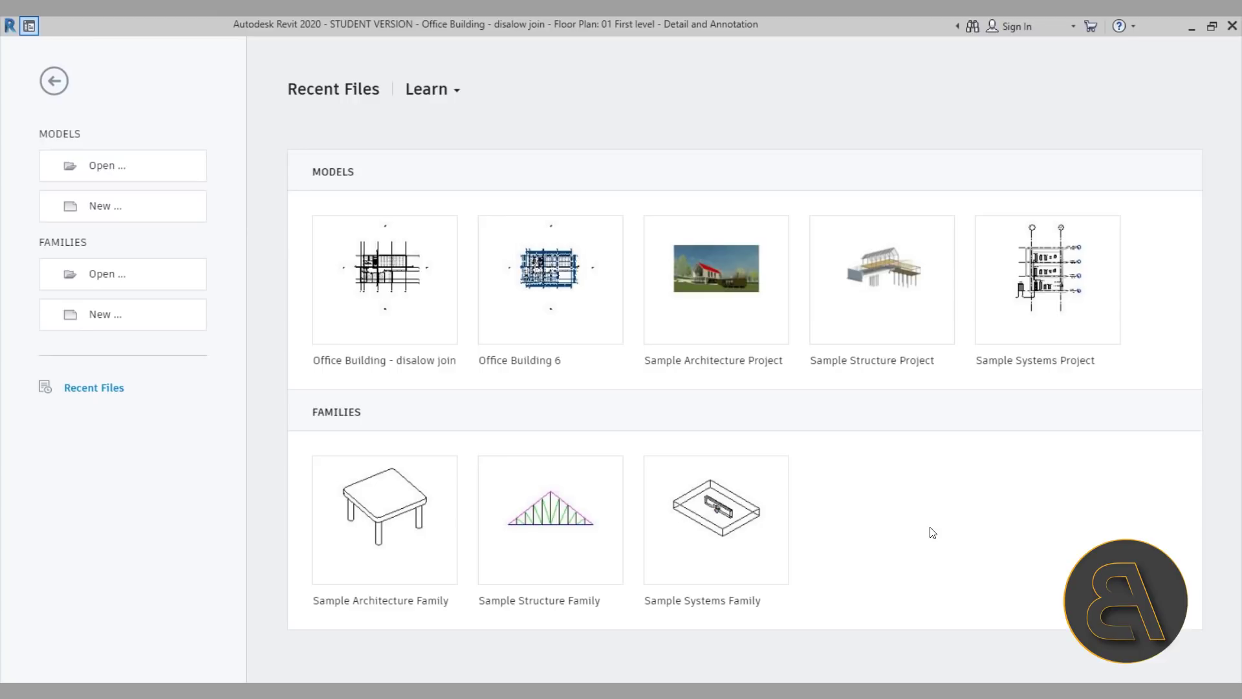
- Create a new project based on the Architectural Template
click(100, 213)
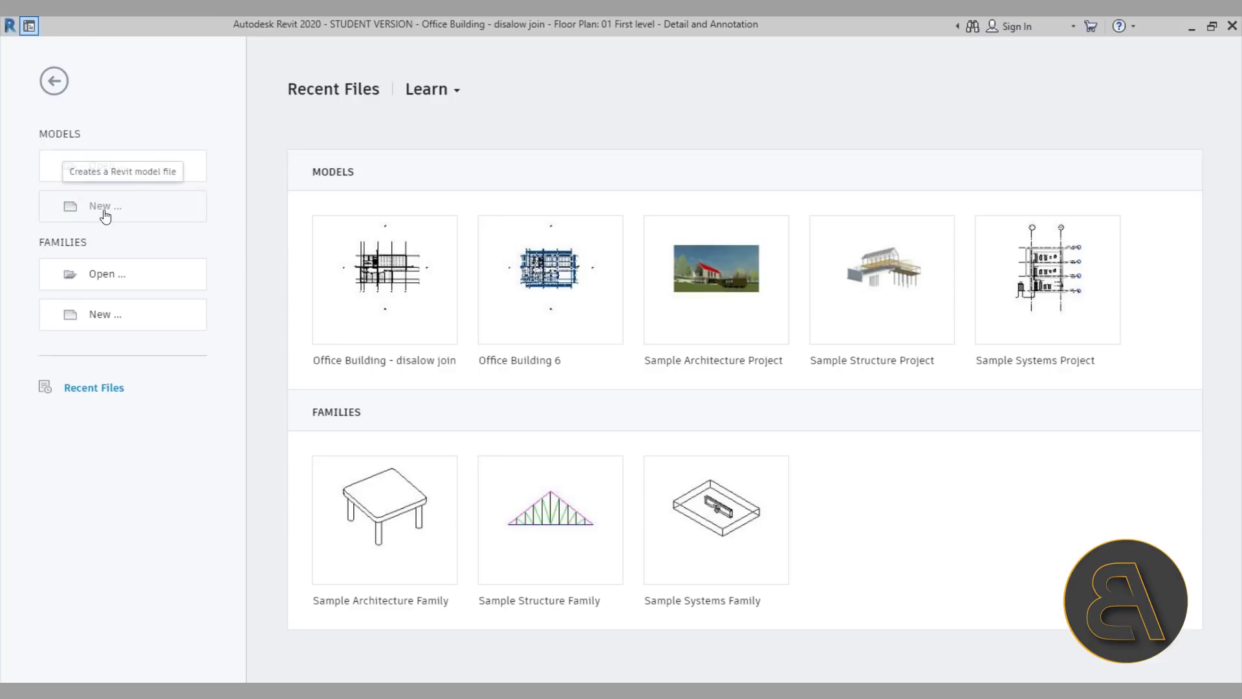
click(547, 322)
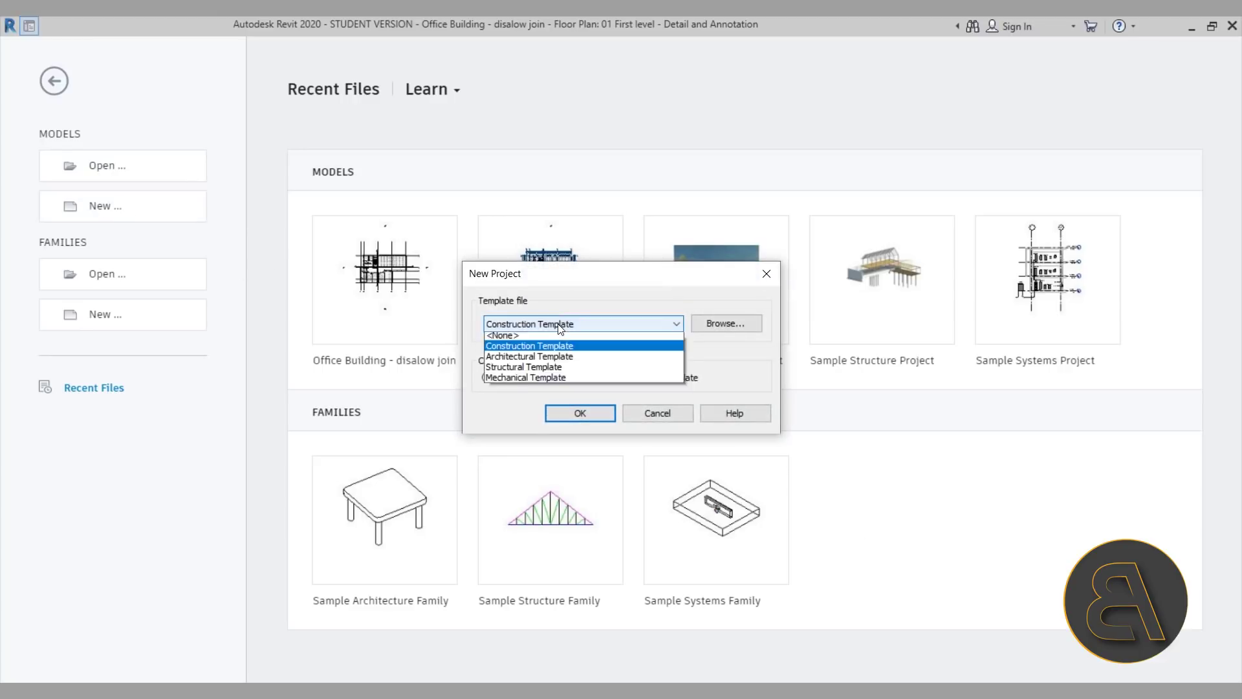
click(522, 360)
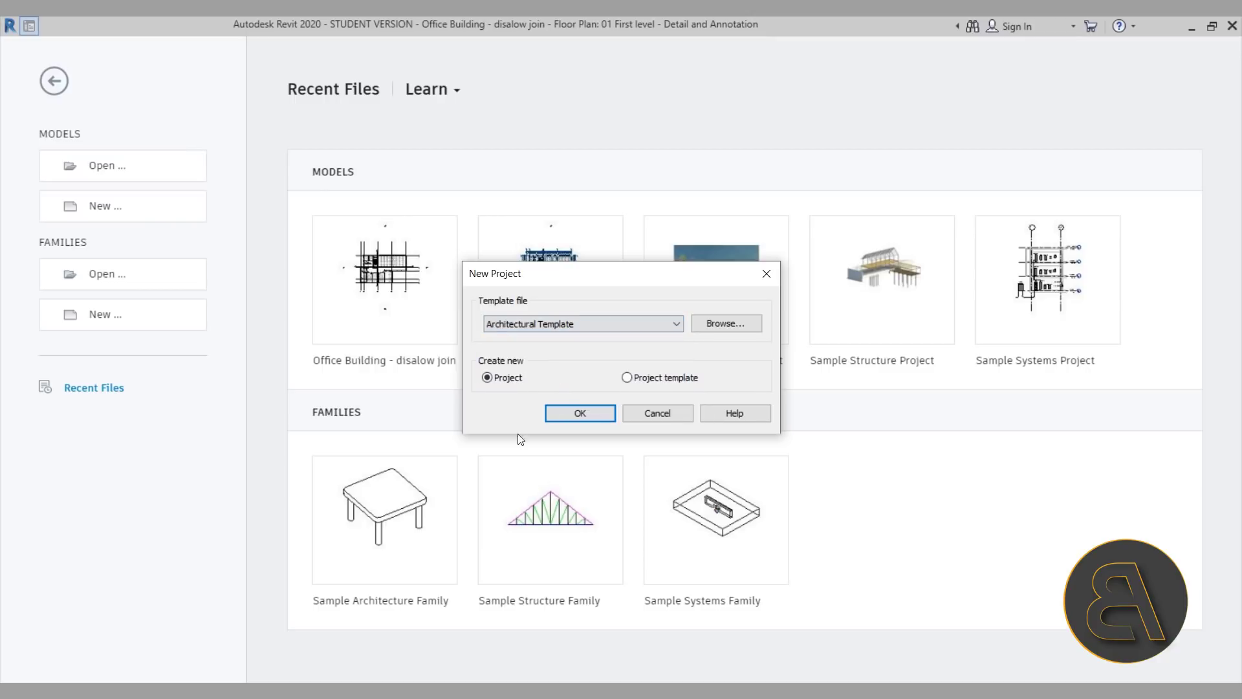
click(572, 410)
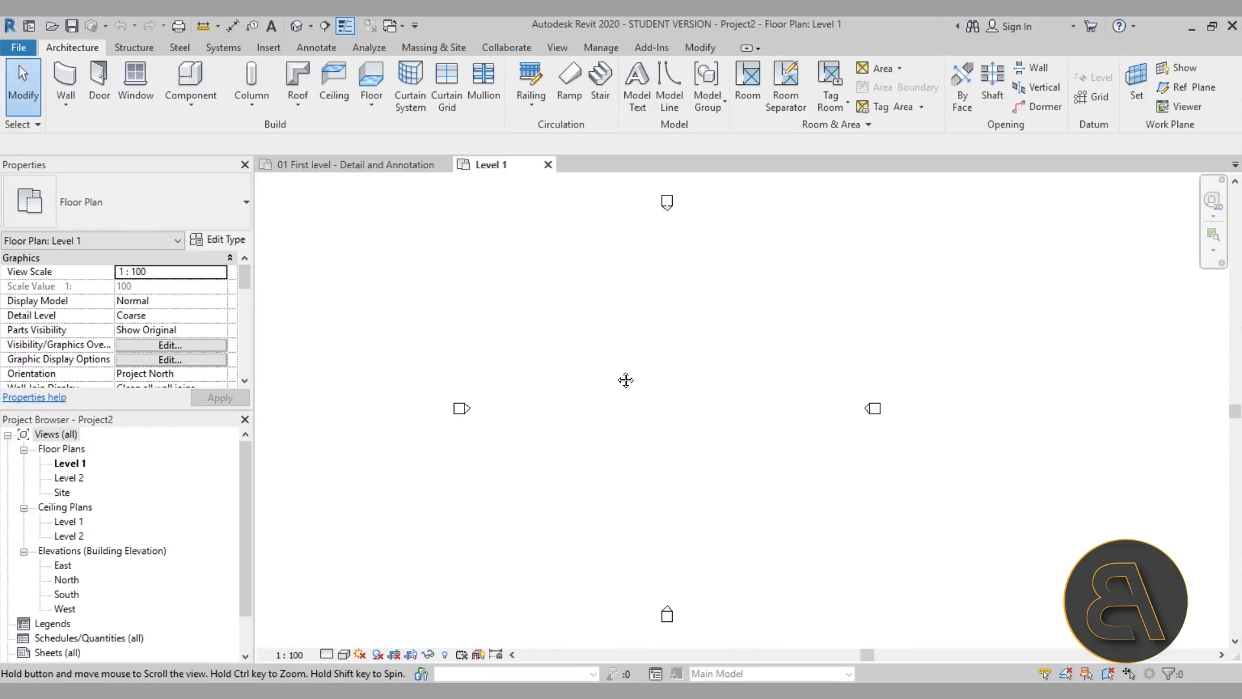
click(332, 163)
scroll(491, 194, down, 3)
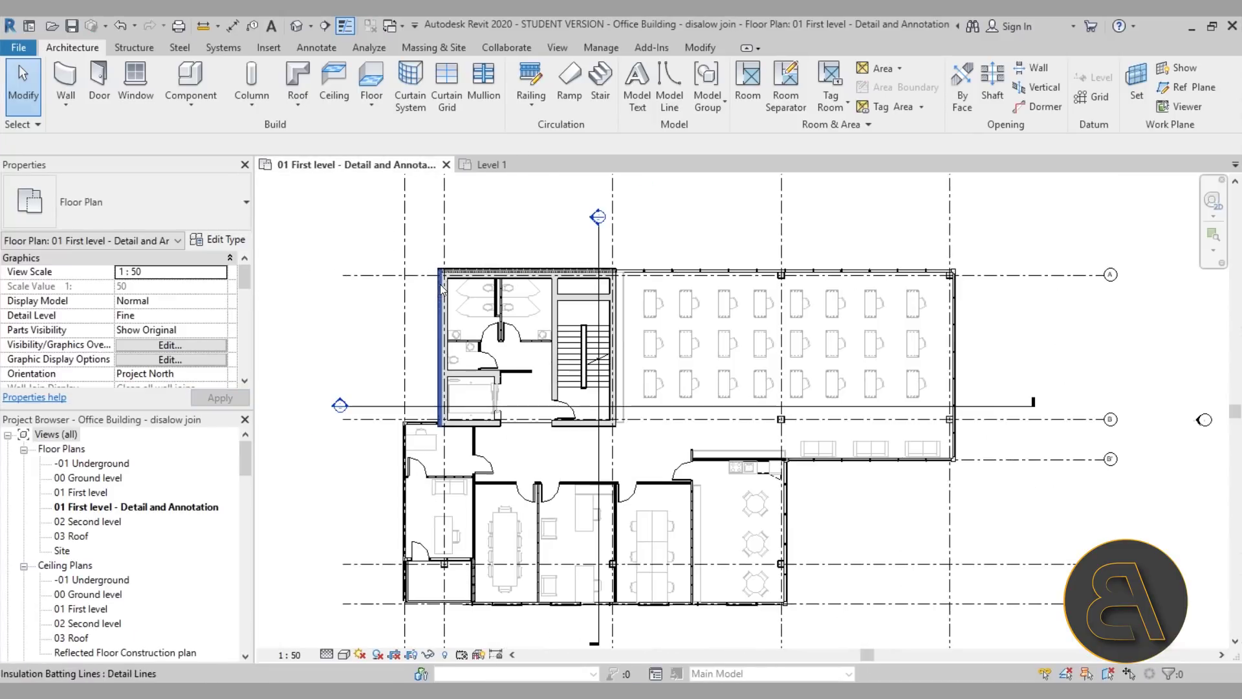
click(488, 165)
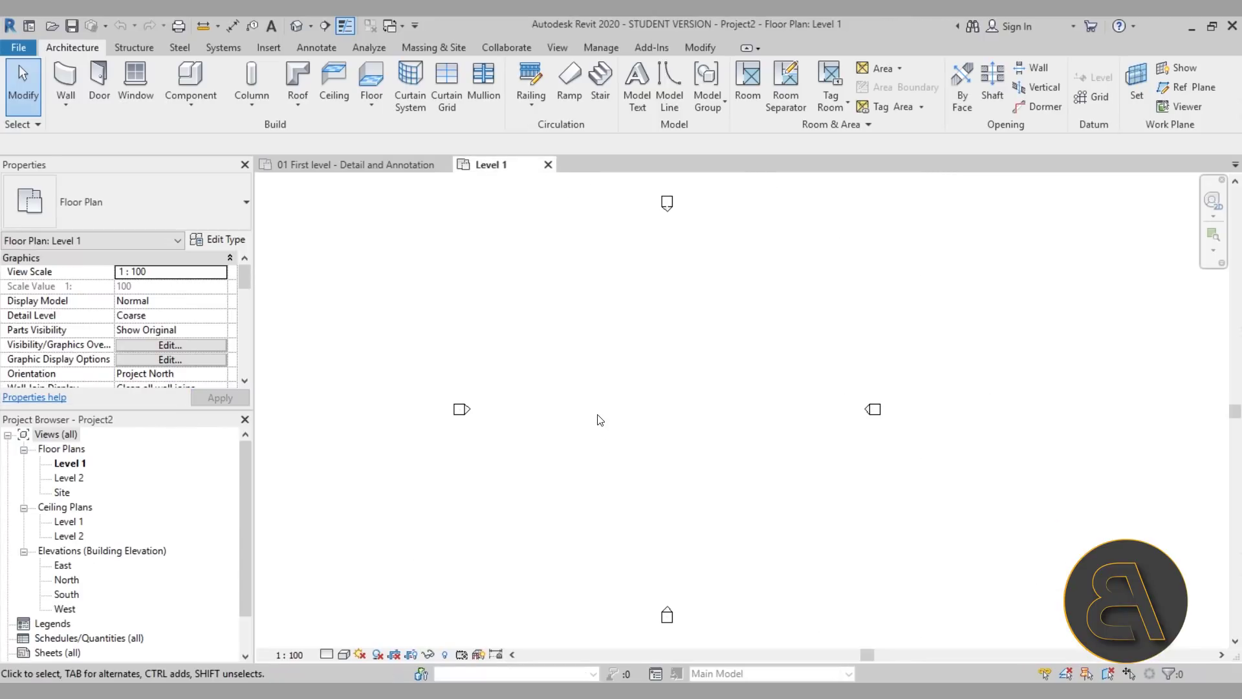
- Draw a horizontal Exterior - Brick on CMU wall about 10900 mm long between the elevation markers on Level 1
click(66, 81)
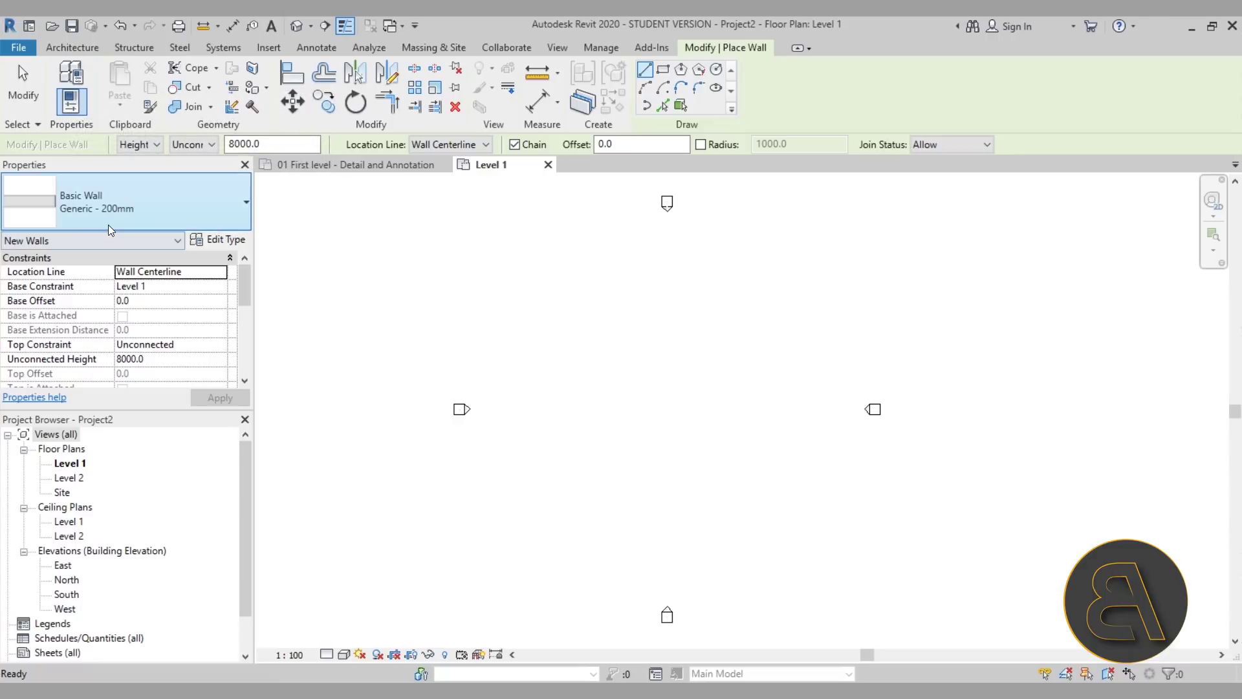
click(107, 224)
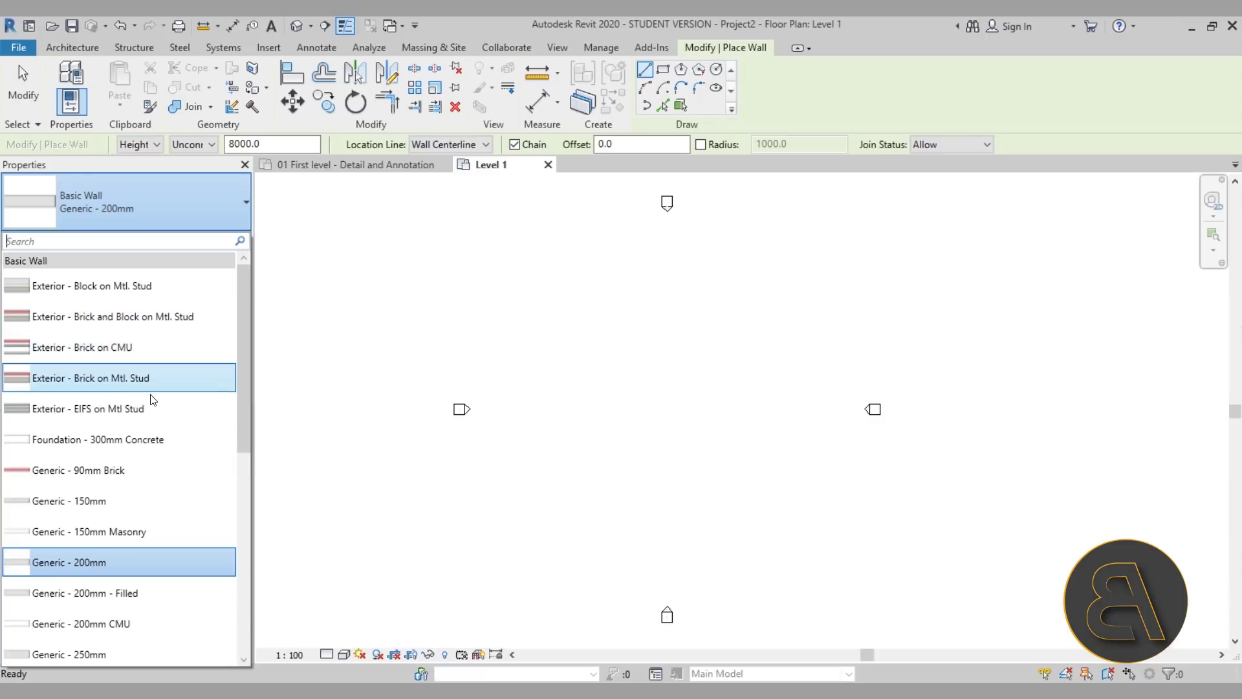
click(51, 350)
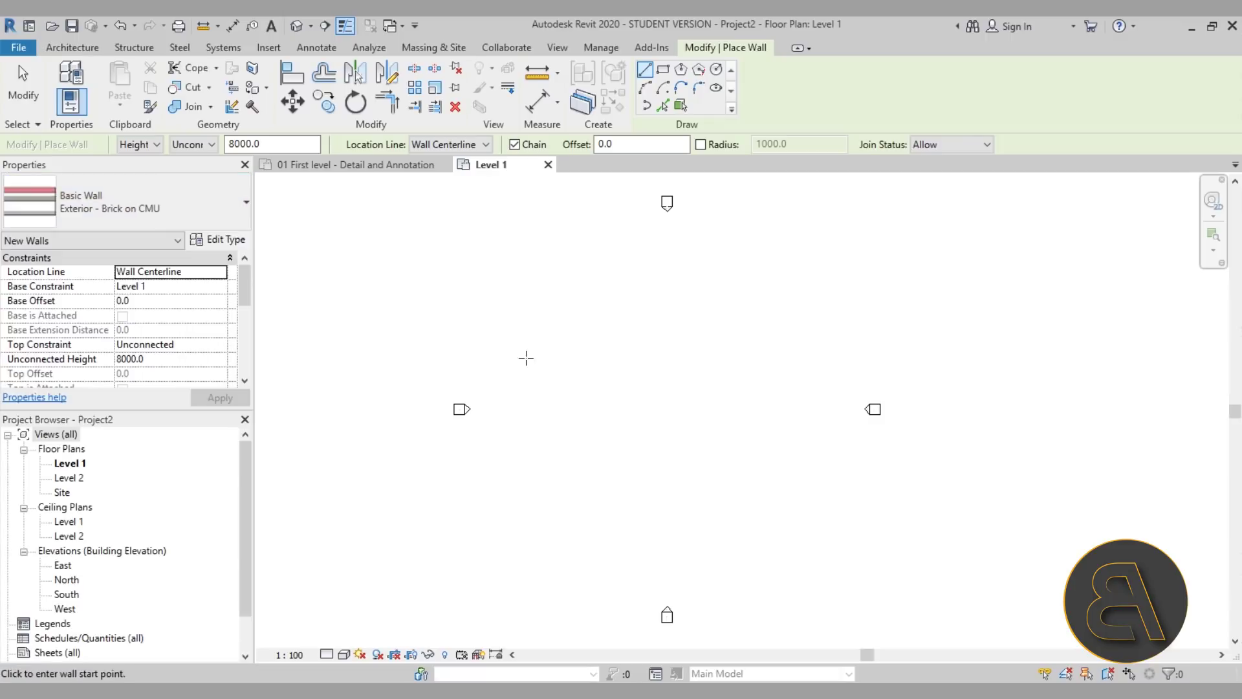
scroll(596, 384, up, 2)
click(587, 406)
click(705, 406)
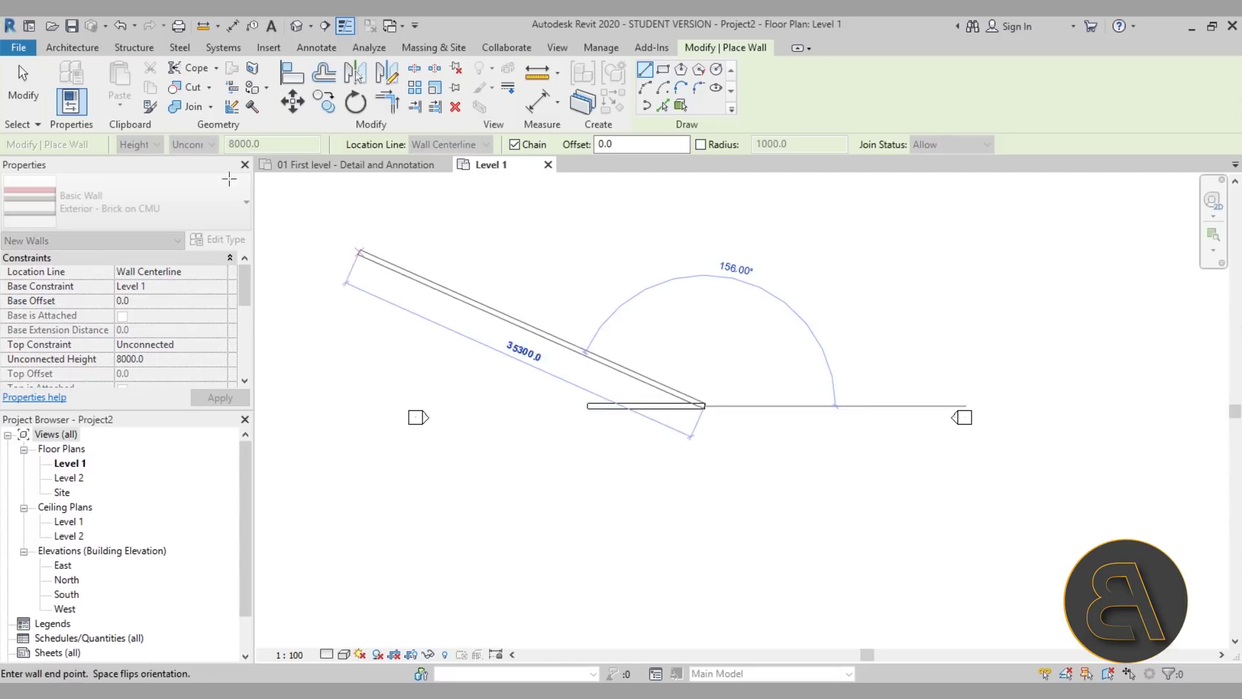
key(Escape)
key(Escape)
- Set the Level 1 plan's detail level to Fine so the wall layers are drawn
scroll(602, 433, up, 1)
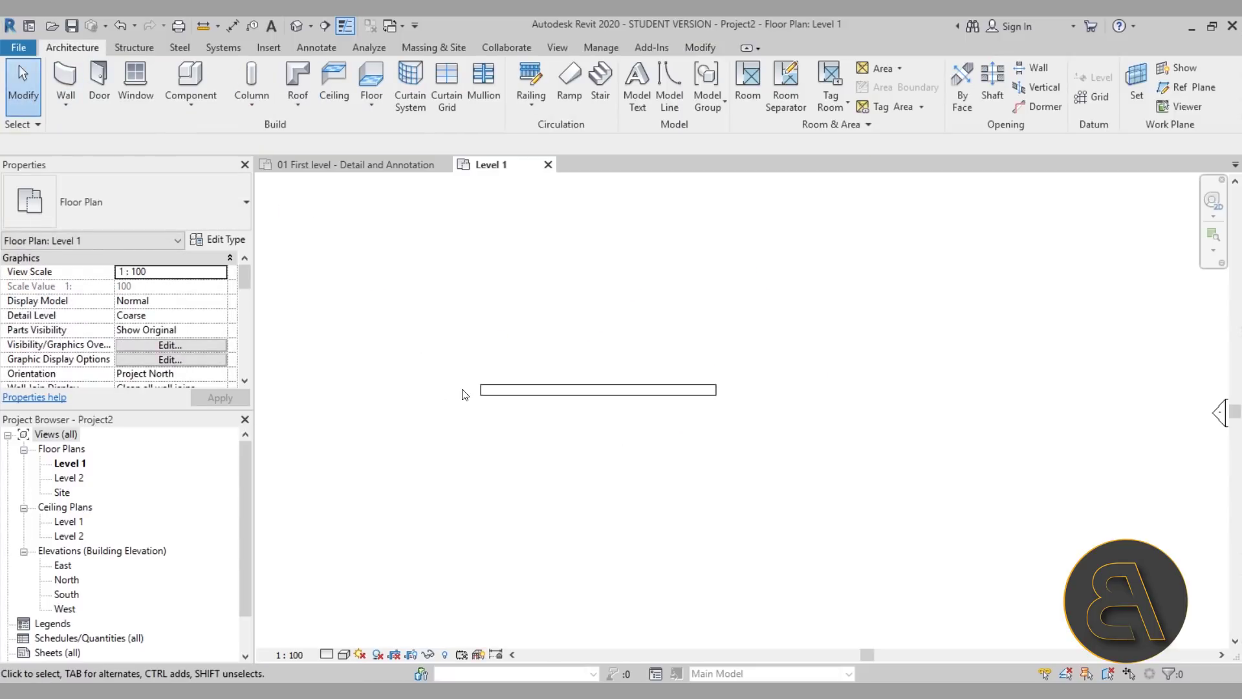
scroll(463, 391, up, 2)
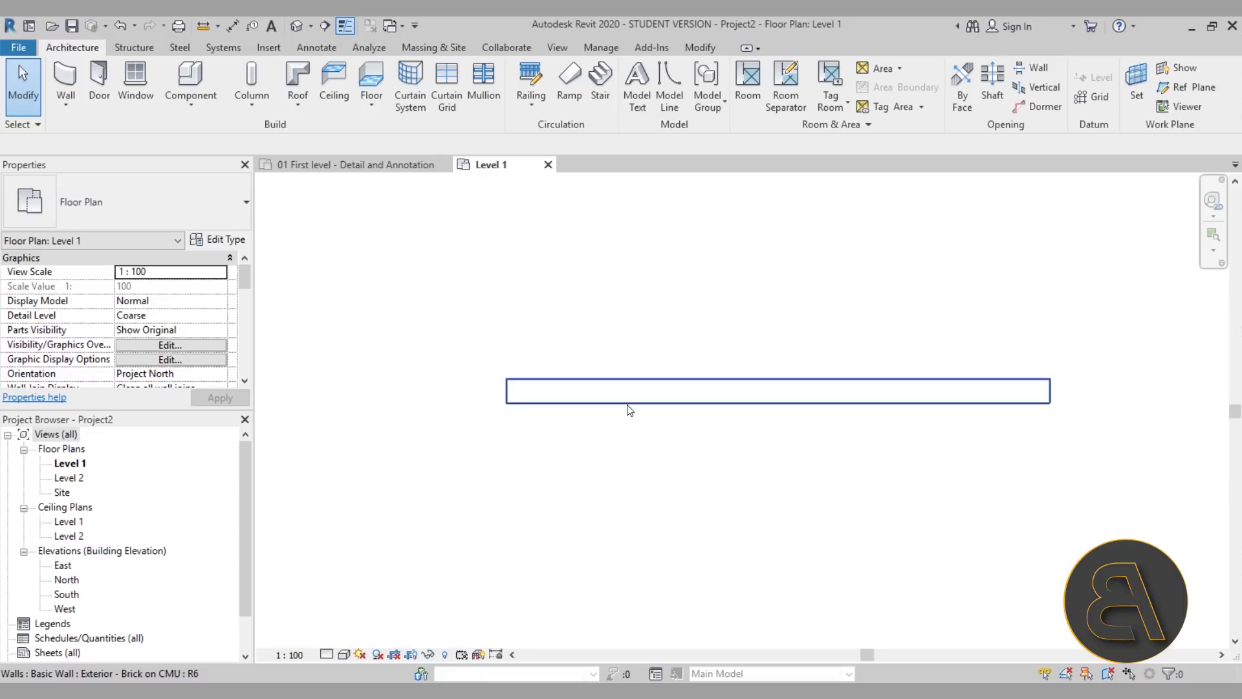
click(325, 652)
click(353, 632)
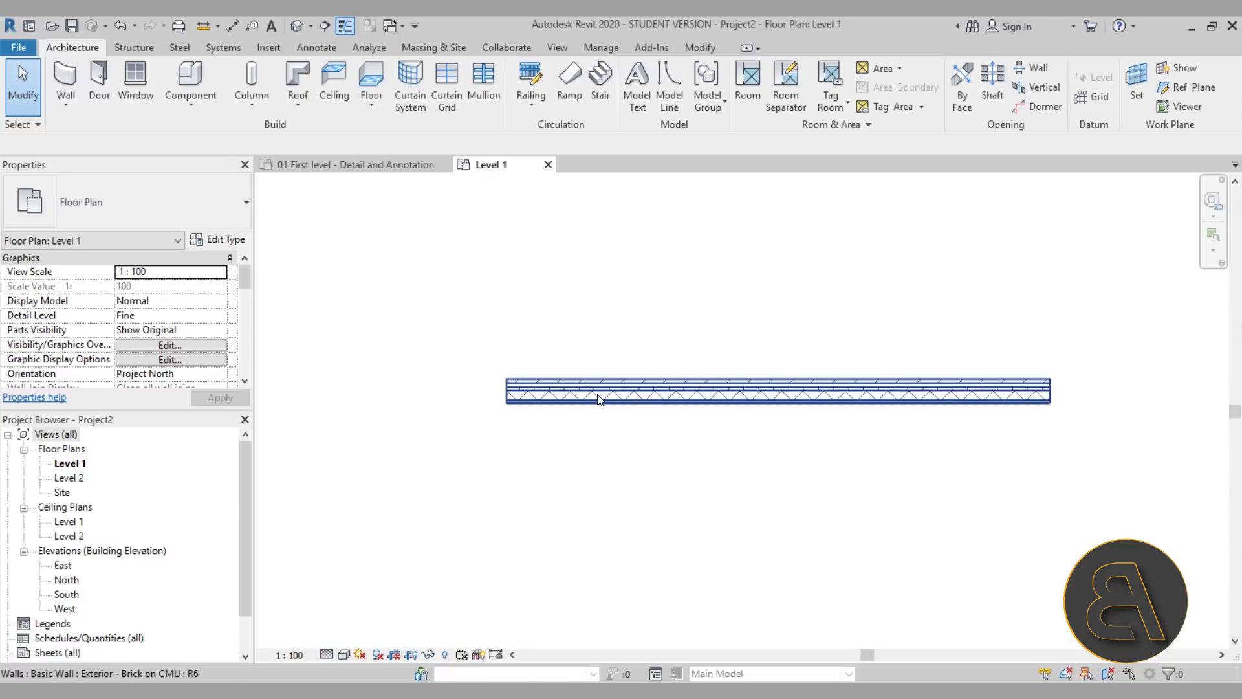
scroll(598, 400, up, 3)
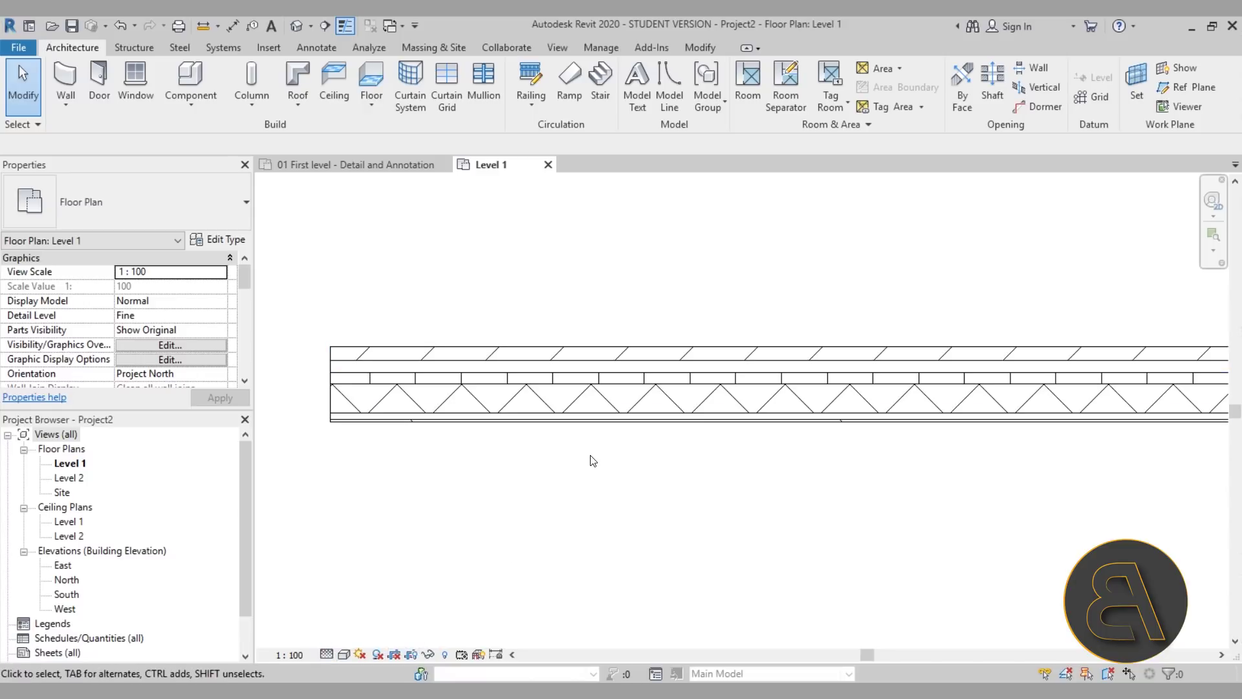
scroll(563, 464, down, 3)
mouse_move(543, 469)
middle_down()
mouse_move(463, 449)
mouse_move(523, 452)
middle_up()
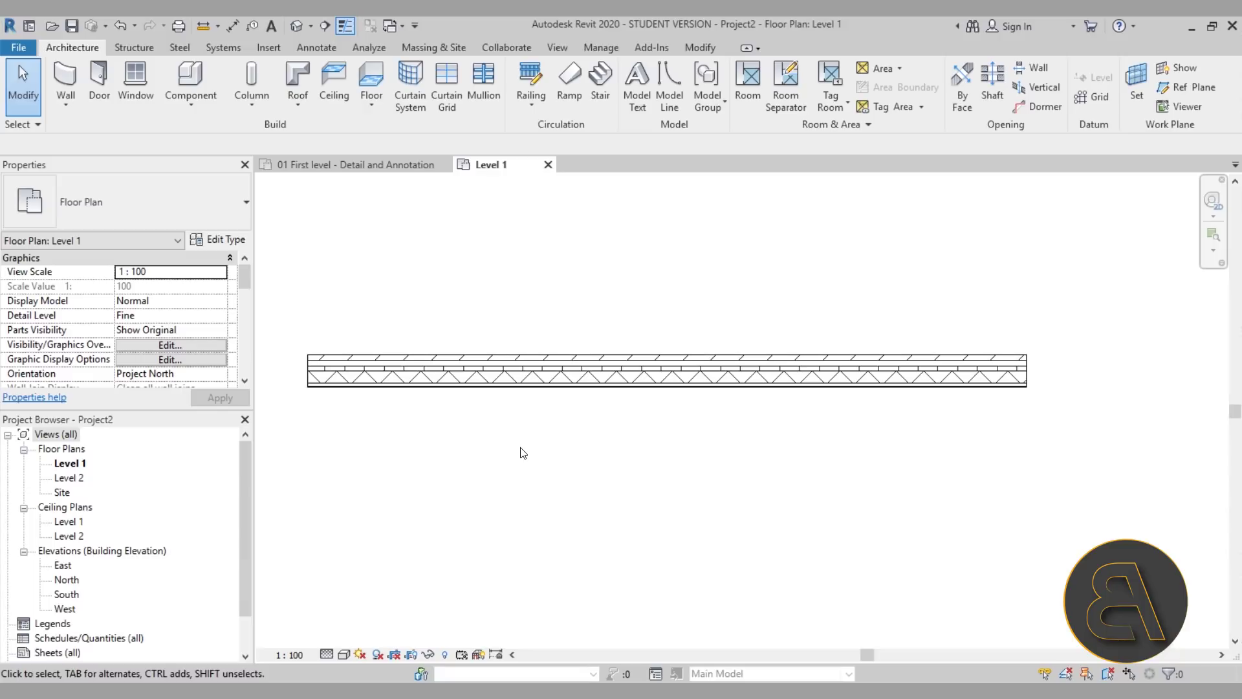
- Place an M_Single-Flush 0915 x 2134mm door in the wall, about 4000 mm from its left end
click(99, 81)
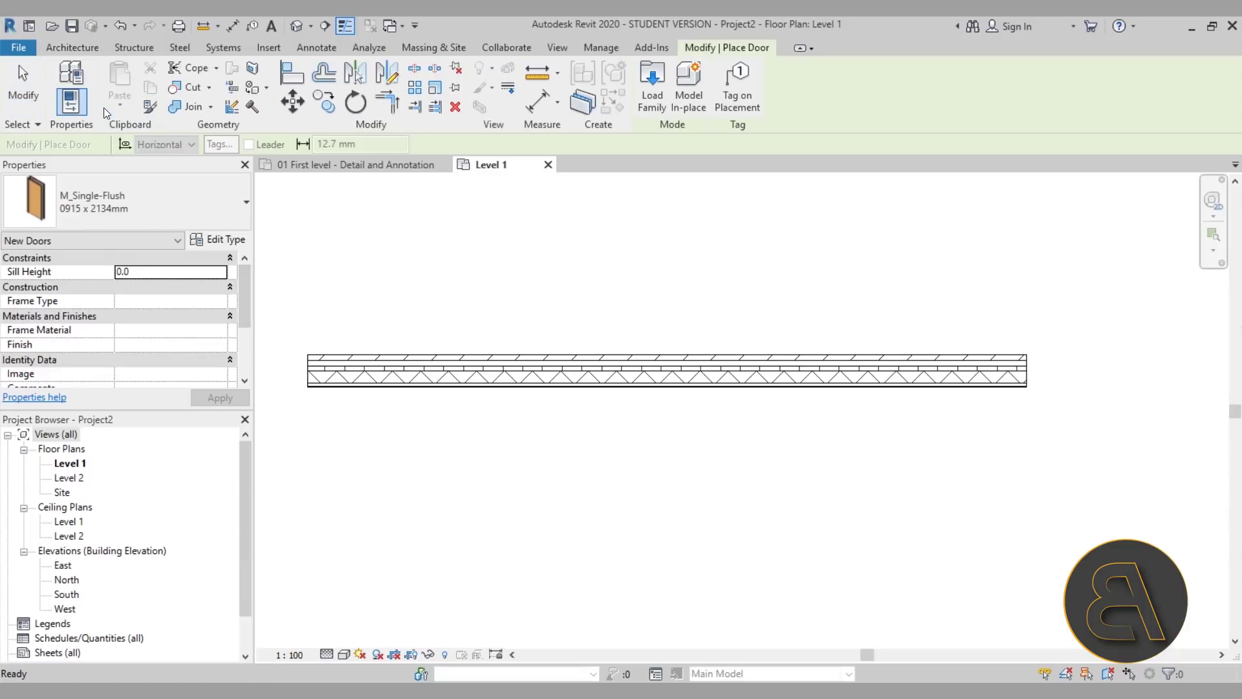
click(562, 370)
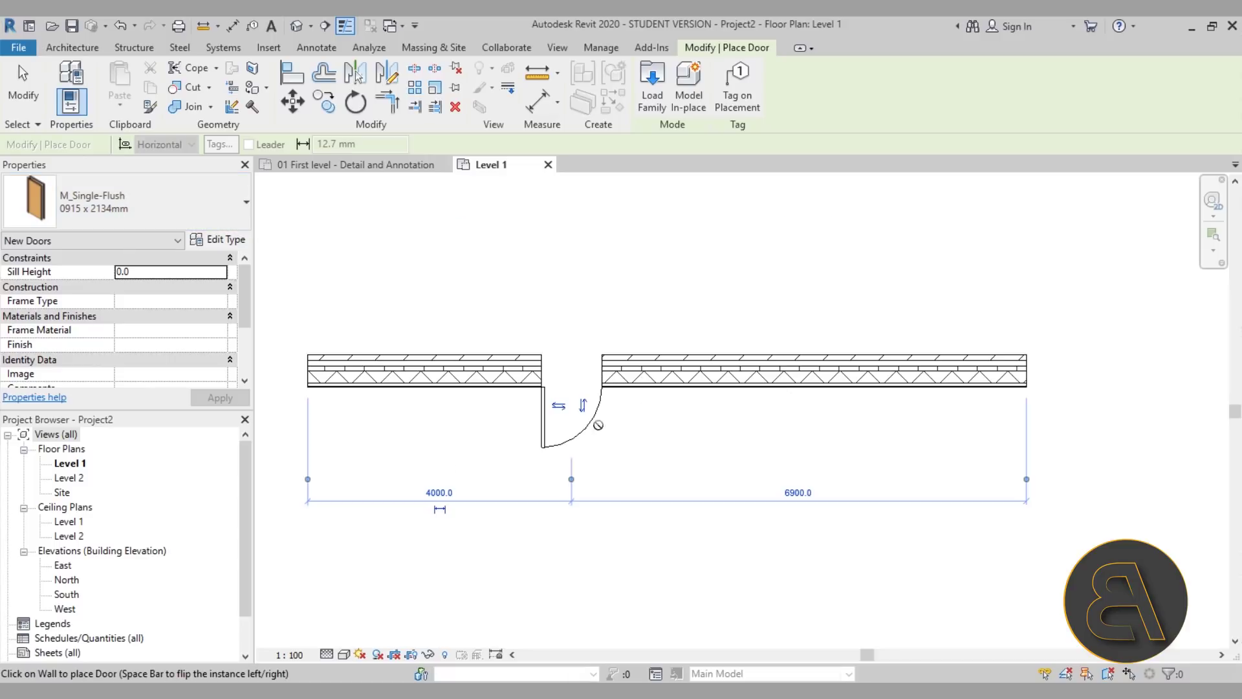
scroll(653, 362, up, 2)
- Place an M_Fixed 0915 x 1830mm window in the wall, about 2500 mm to the right of the door
click(65, 49)
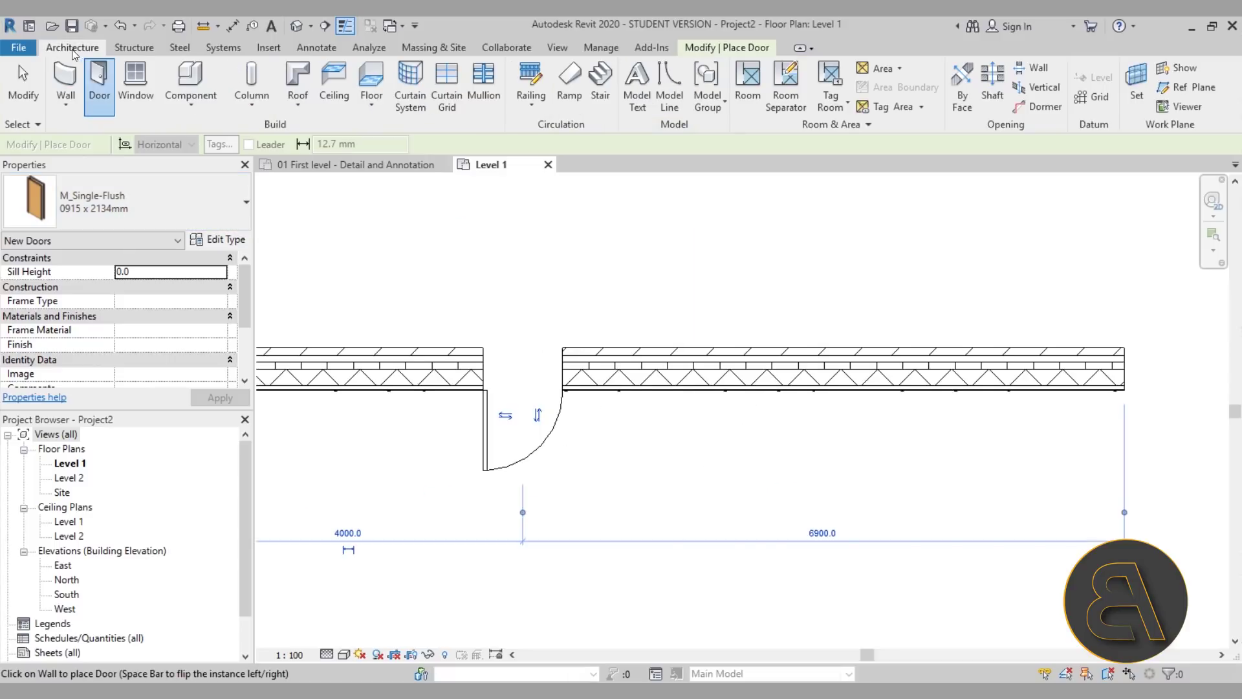
click(136, 83)
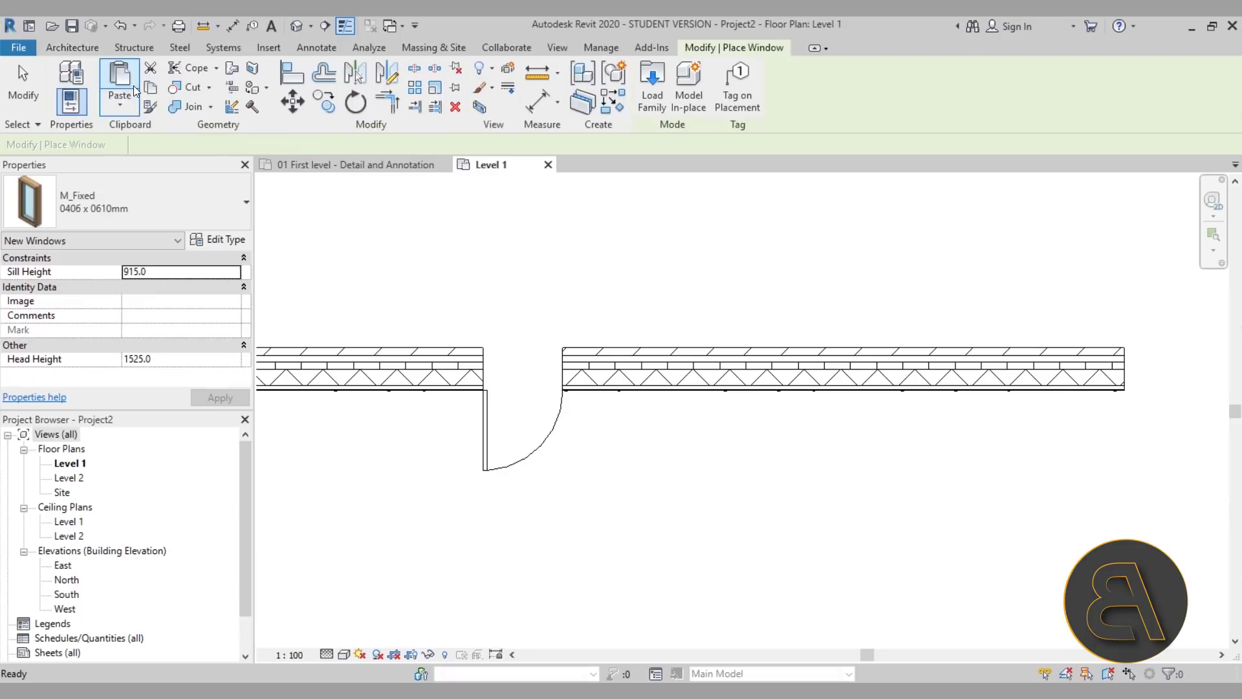
click(117, 202)
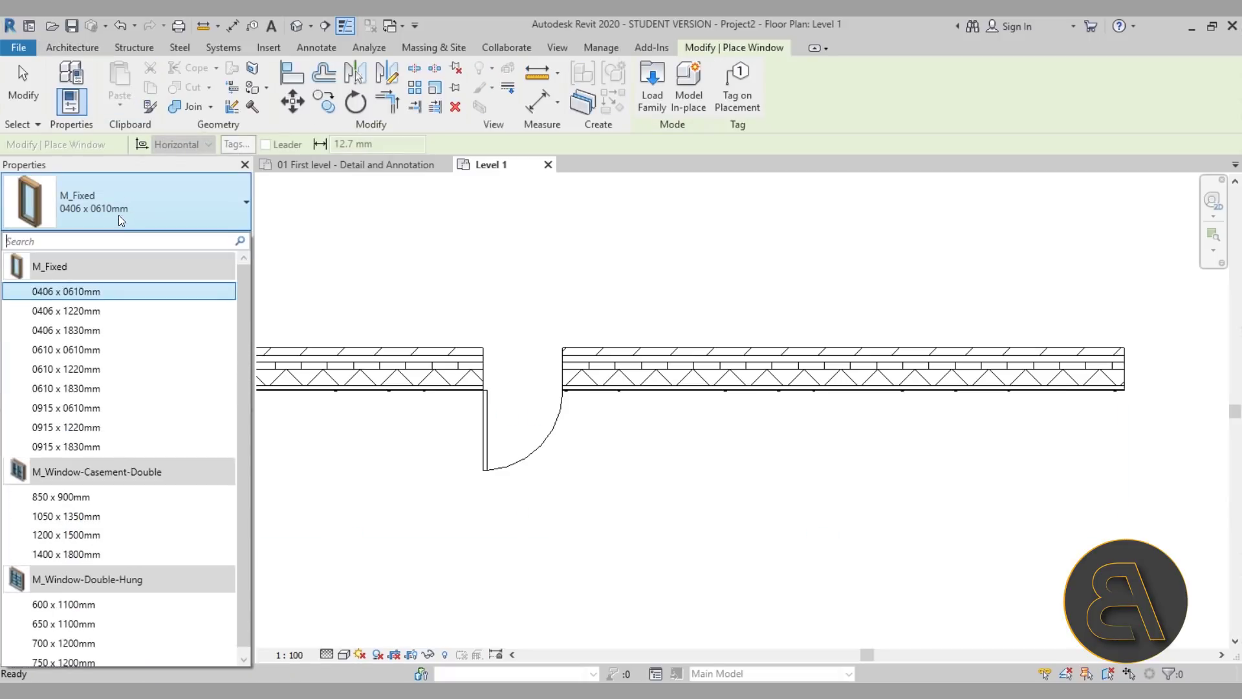
click(76, 447)
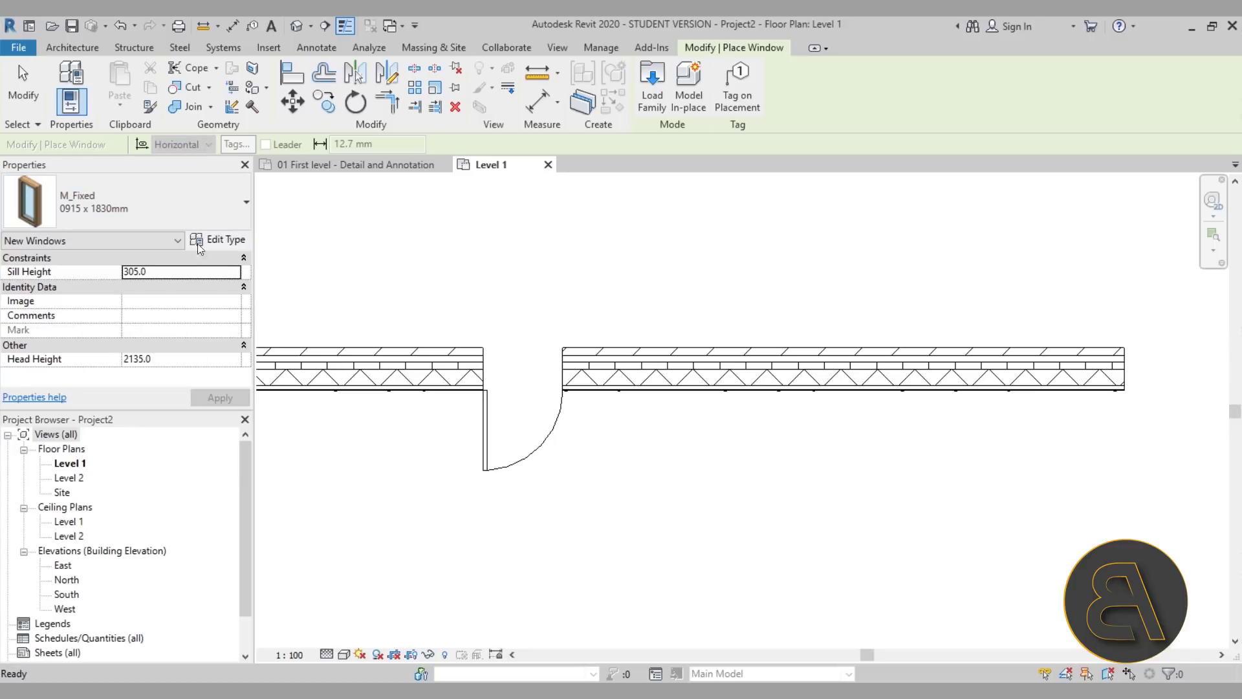
click(741, 387)
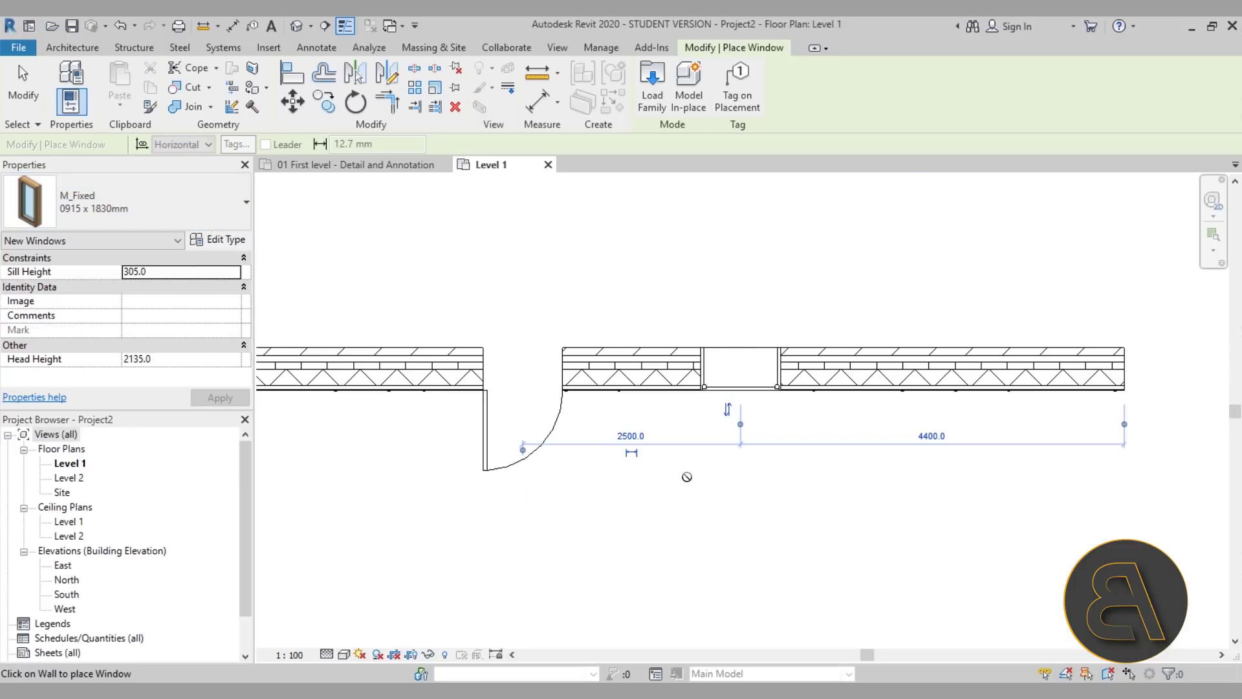
click(36, 100)
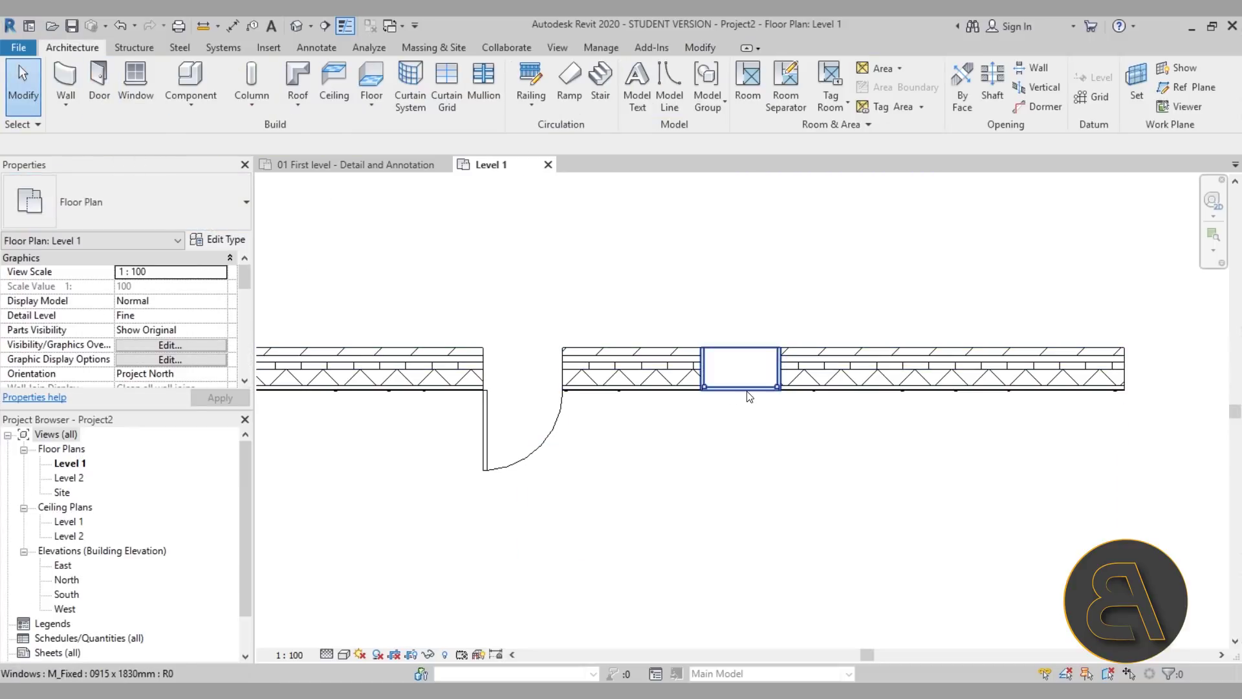
- Shorten the wall from both ends to about 5100 mm, keeping the door and window inside it
scroll(515, 355, up, 2)
middle_drag(535, 355, 588, 388)
scroll(588, 388, down, 1)
click(375, 362)
middle_drag(375, 363, 547, 400)
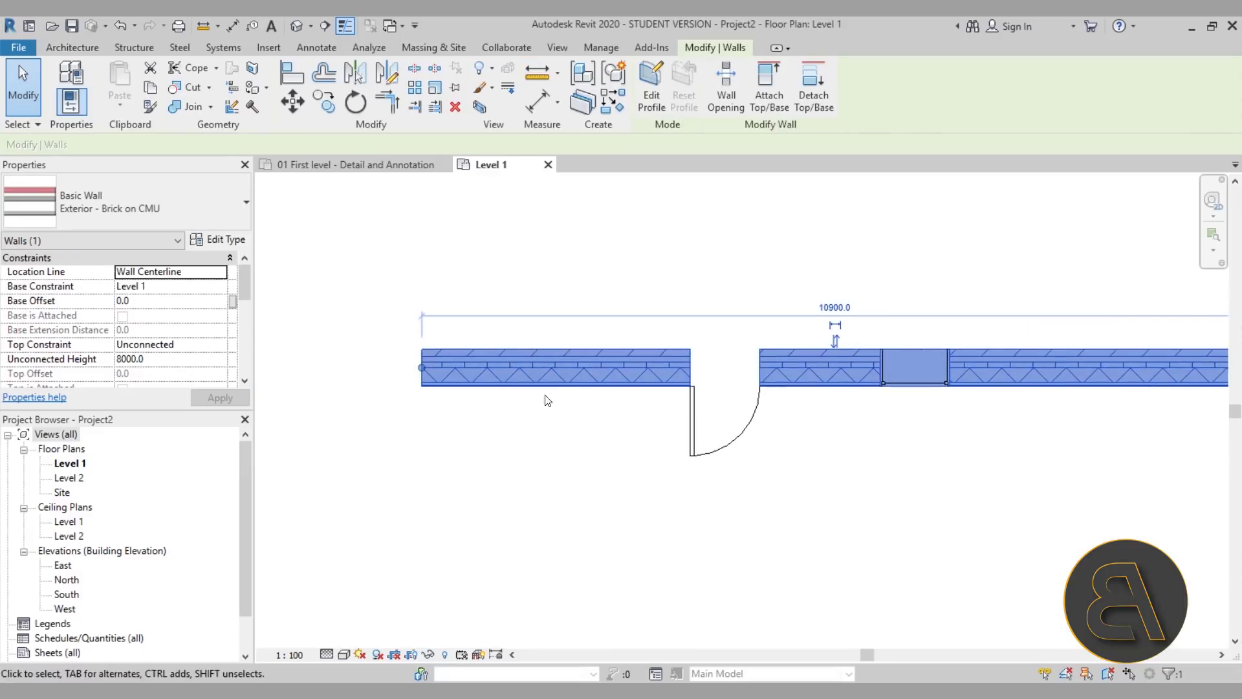
drag(422, 367, 650, 367)
middle_drag(764, 391, 489, 388)
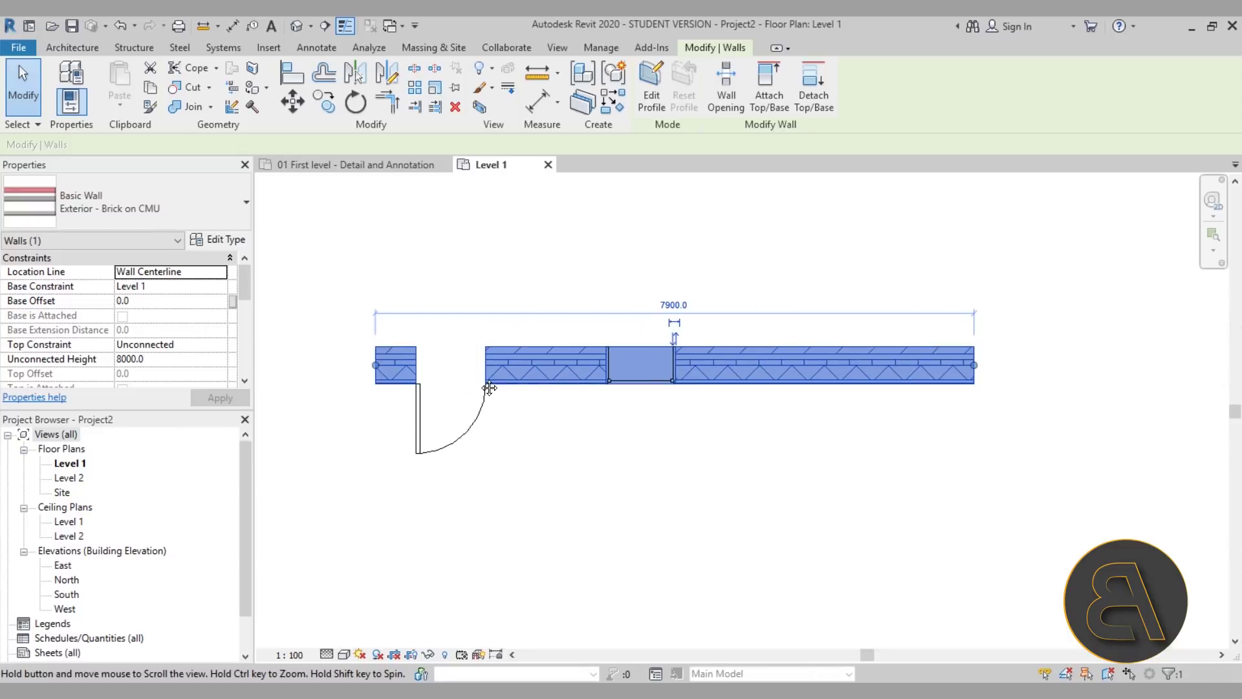
drag(378, 367, 353, 366)
drag(974, 364, 740, 366)
click(527, 395)
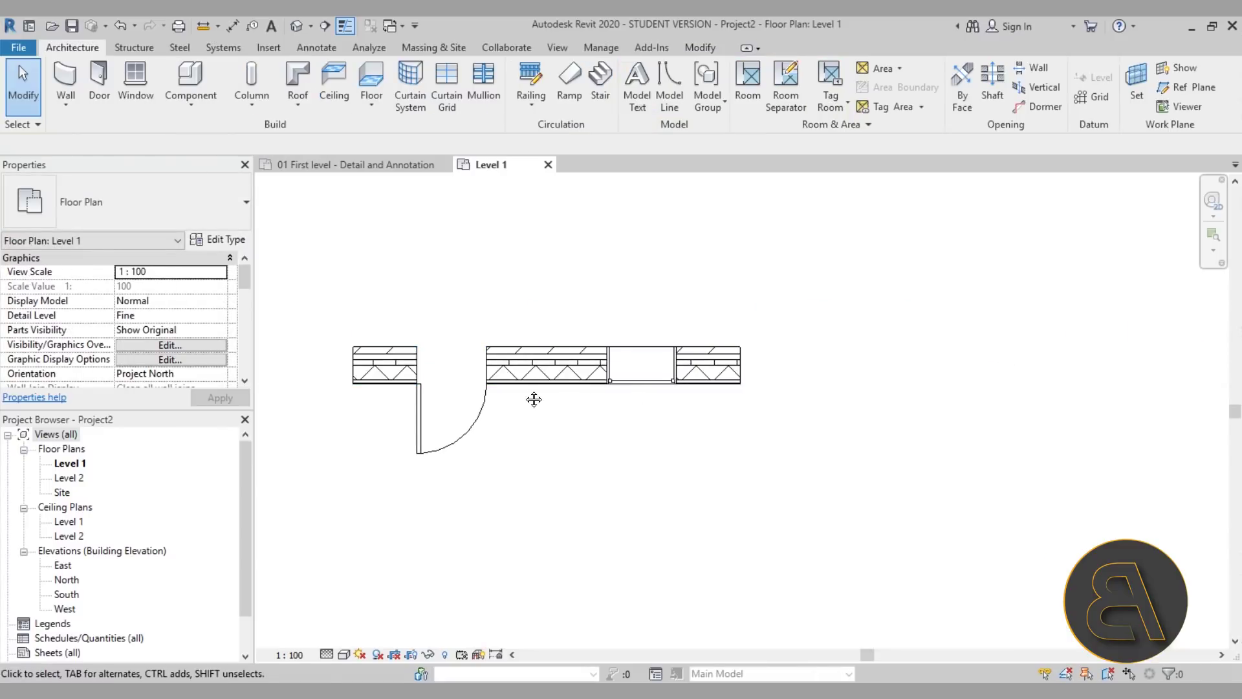
- Open the layer structure of the Exterior - Brick on CMU wall type from the wall's type properties
scroll(610, 382, up, 2)
middle_drag(610, 382, 701, 482)
click(763, 384)
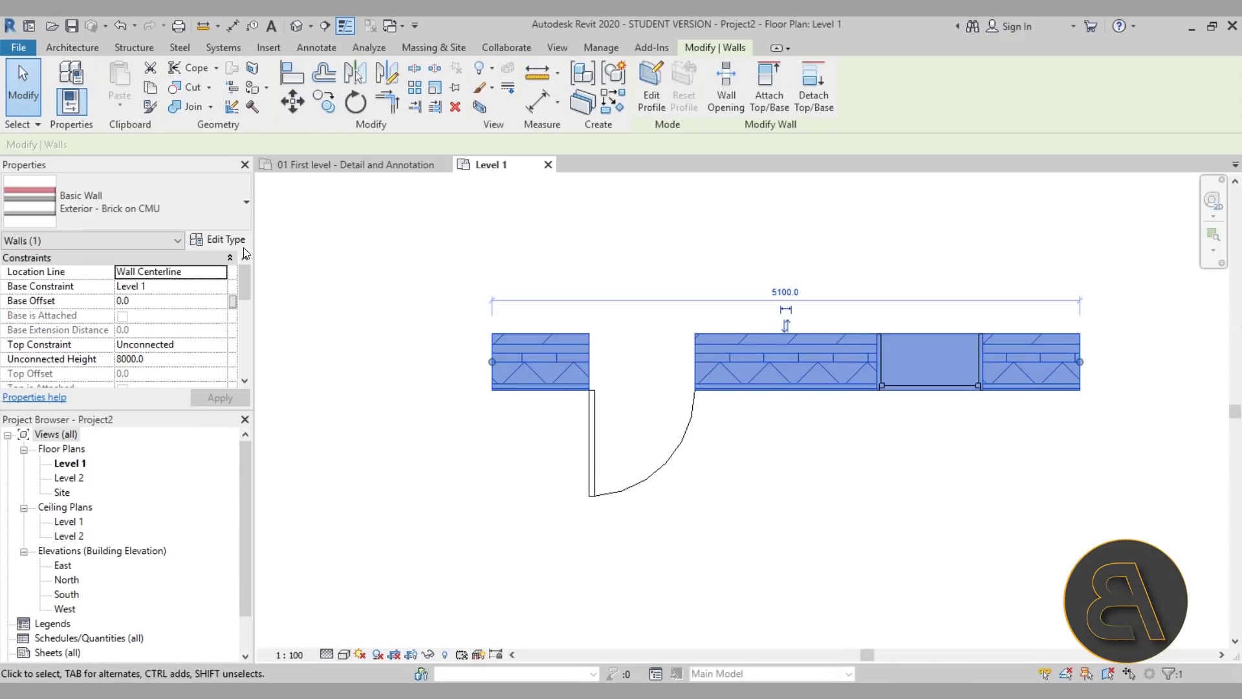
click(194, 240)
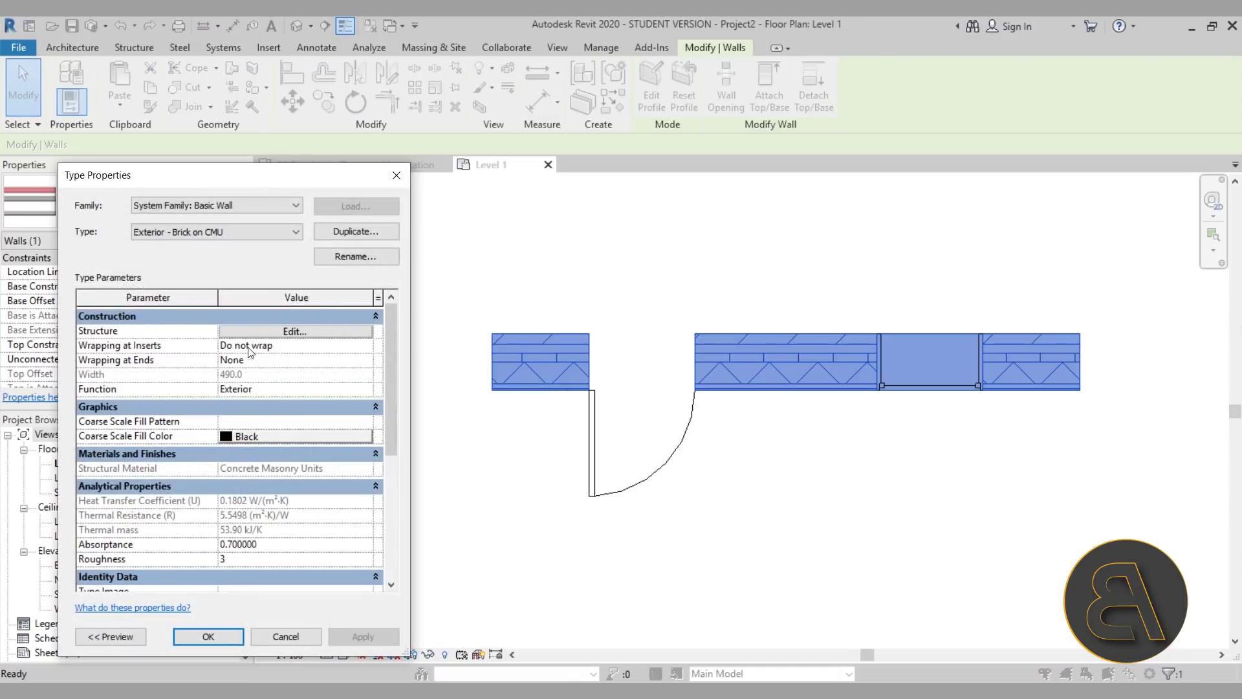
click(270, 331)
drag(175, 181, 191, 152)
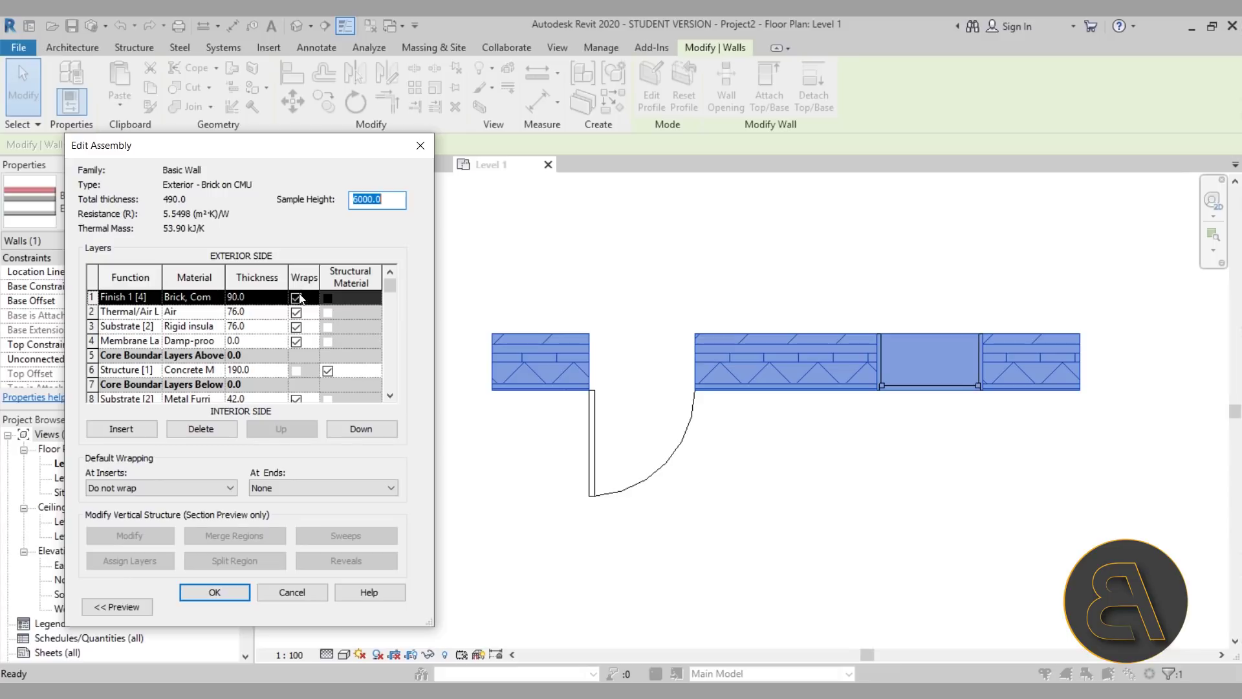
click(296, 341)
- Set the wall type's default wrapping at inserts to Exterior and apply the change to the wall
click(144, 489)
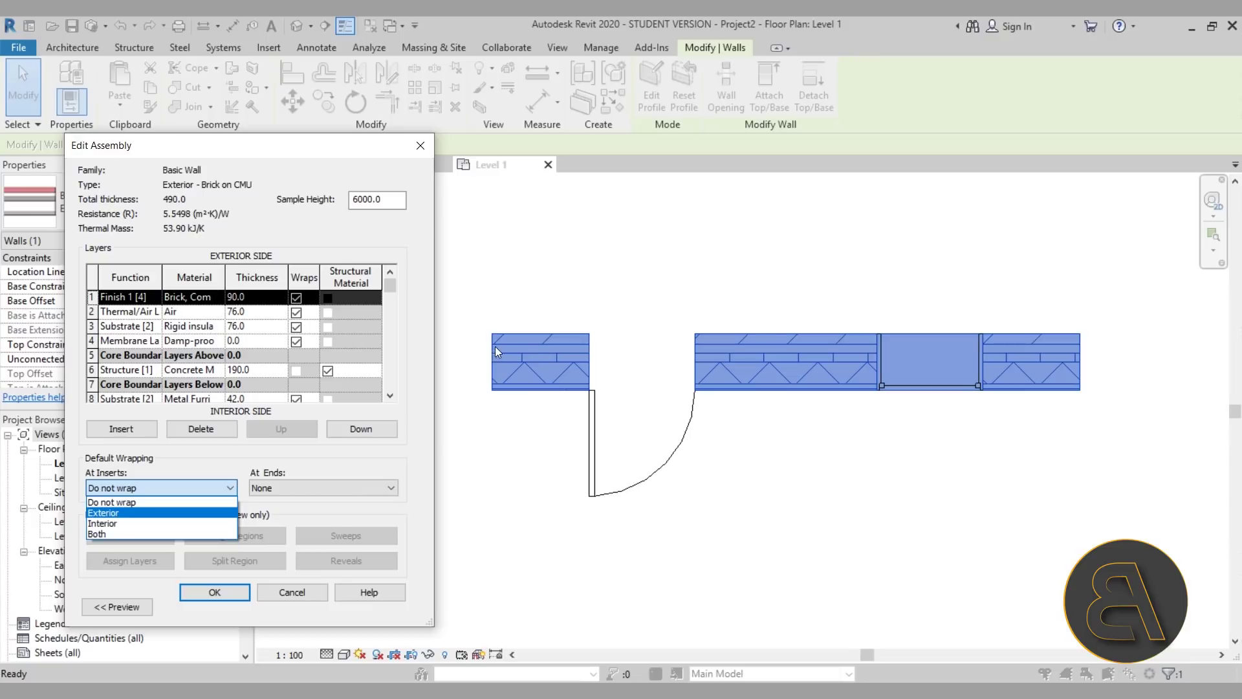
click(121, 514)
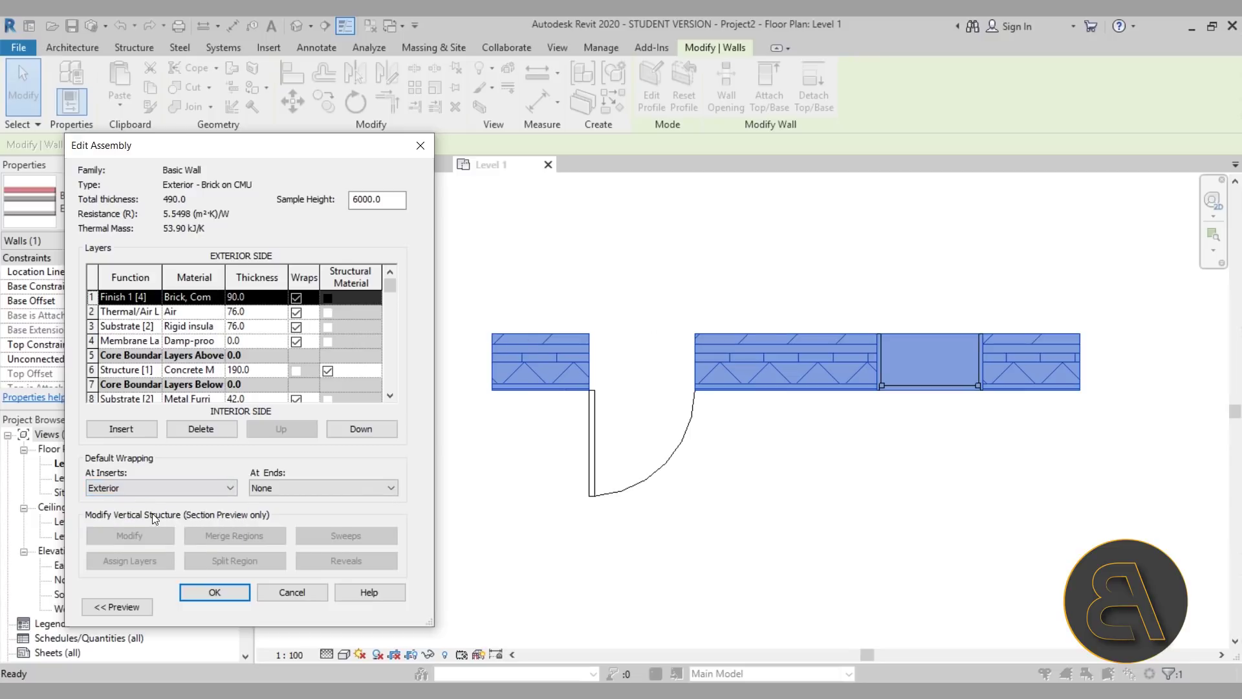
click(226, 595)
click(362, 608)
click(226, 610)
click(667, 534)
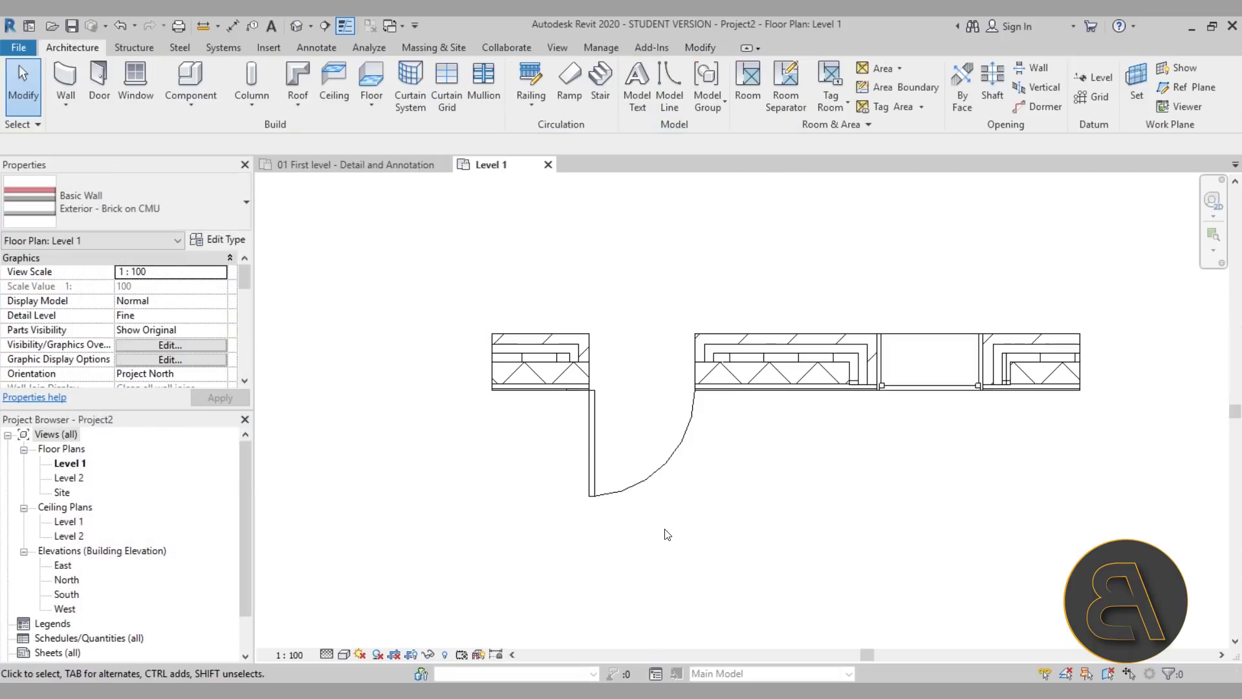
- Examine how the wall layers wrap around the door and window openings
scroll(584, 327, up, 5)
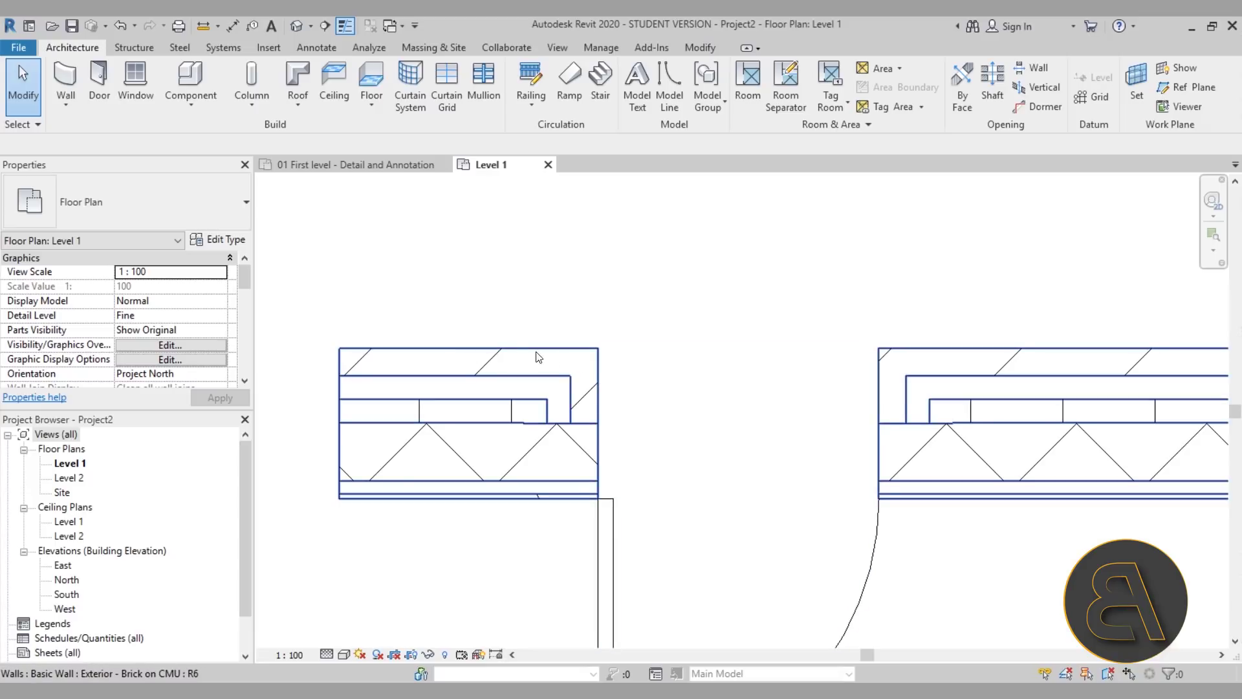
scroll(586, 430, down, 3)
middle_drag(796, 447, 673, 421)
scroll(660, 505, up, 2)
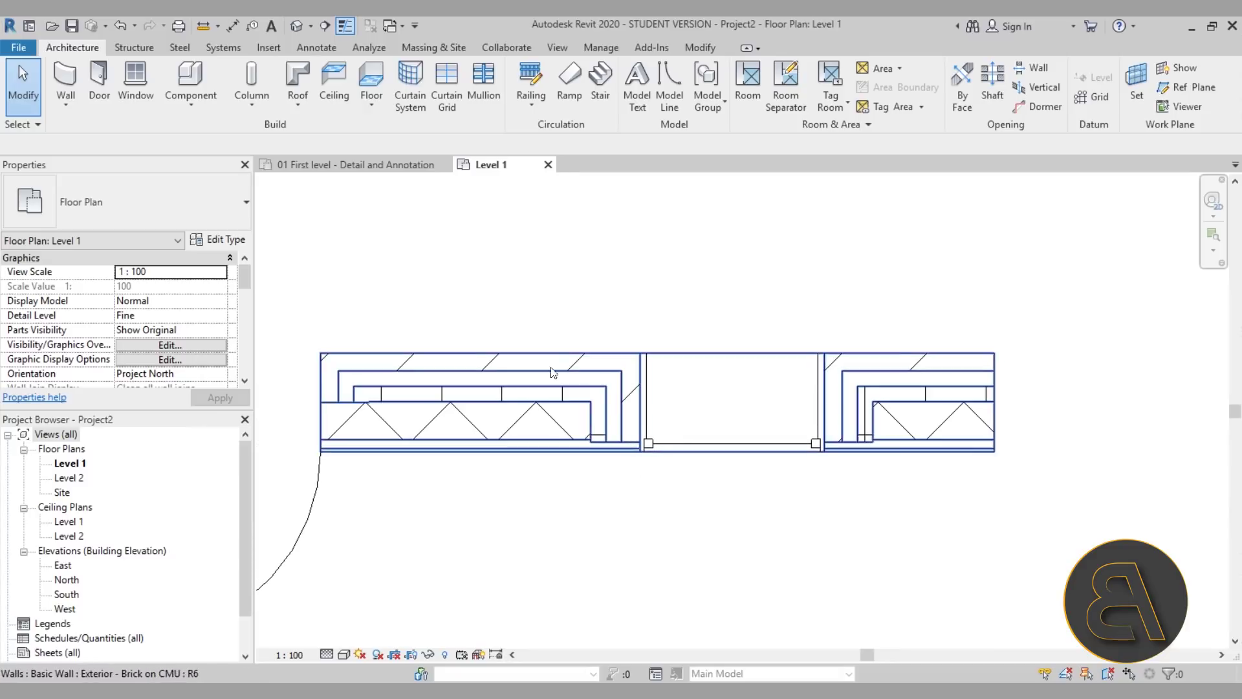
scroll(551, 374, down, 1)
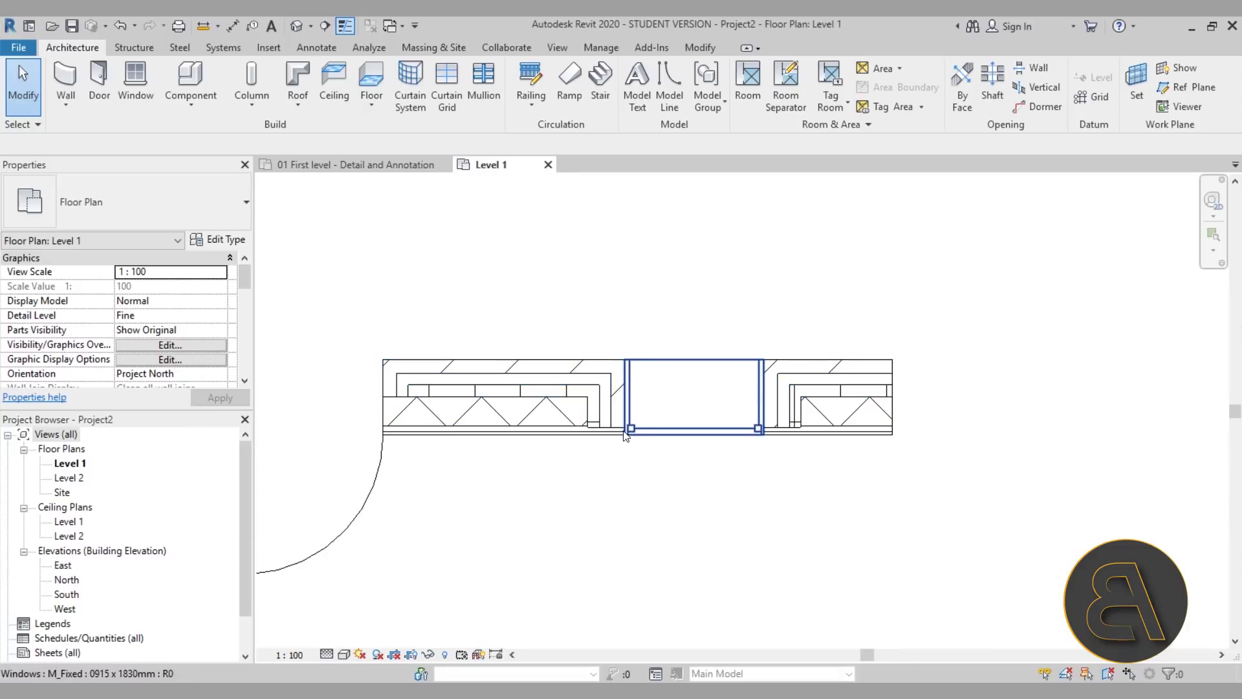
- Compare the layer wrapping at the door opening with the window's, inspecting the door jamb and core boundary closely
middle_drag(688, 494, 707, 474)
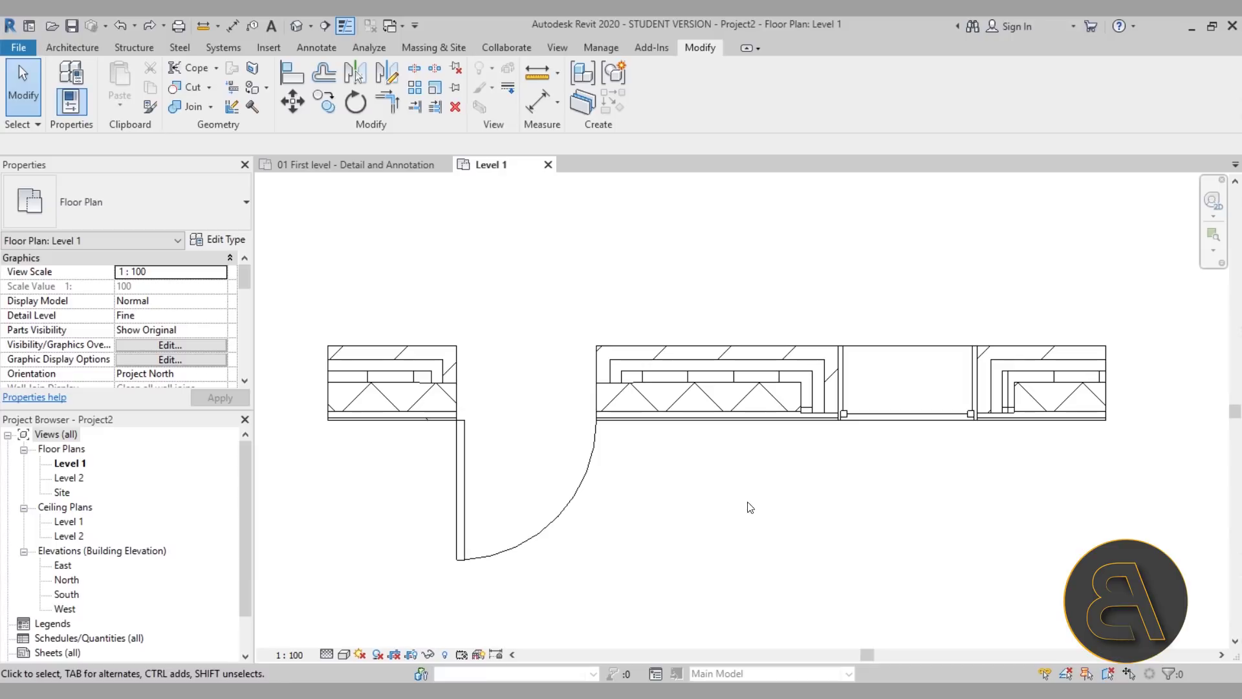
mouse_move(690, 465)
middle_down()
mouse_move(648, 436)
mouse_move(671, 436)
middle_up()
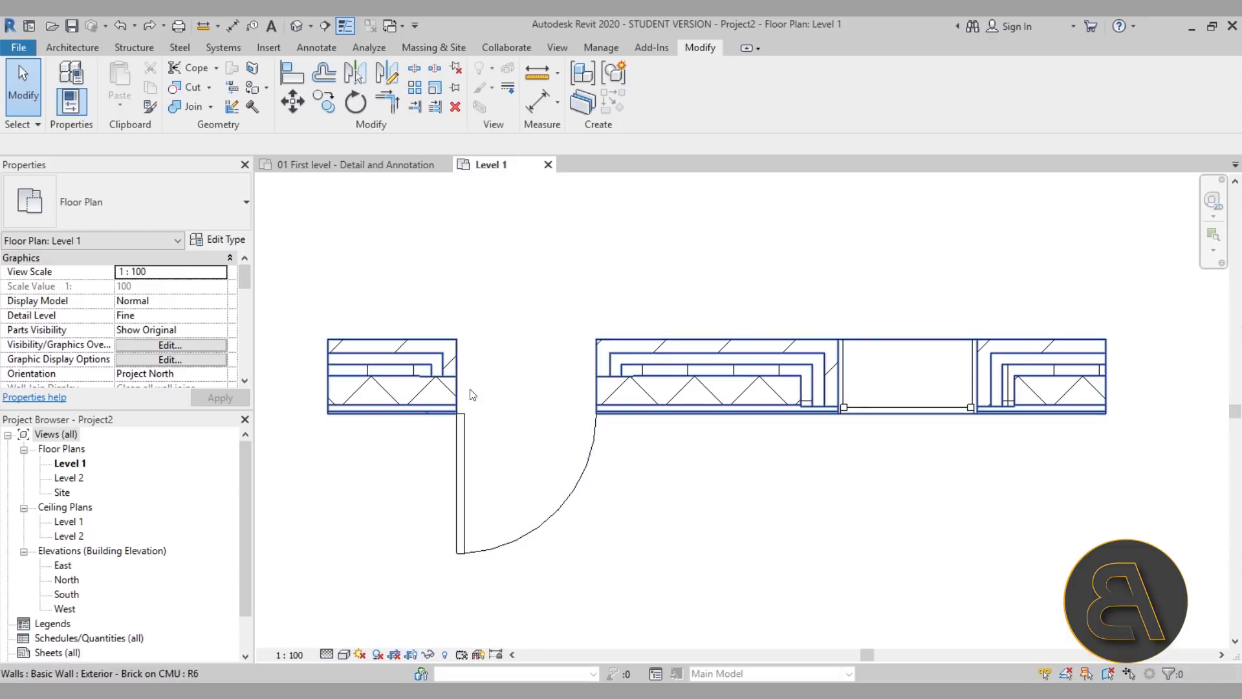
middle_drag(590, 472, 598, 474)
scroll(597, 475, up, 5)
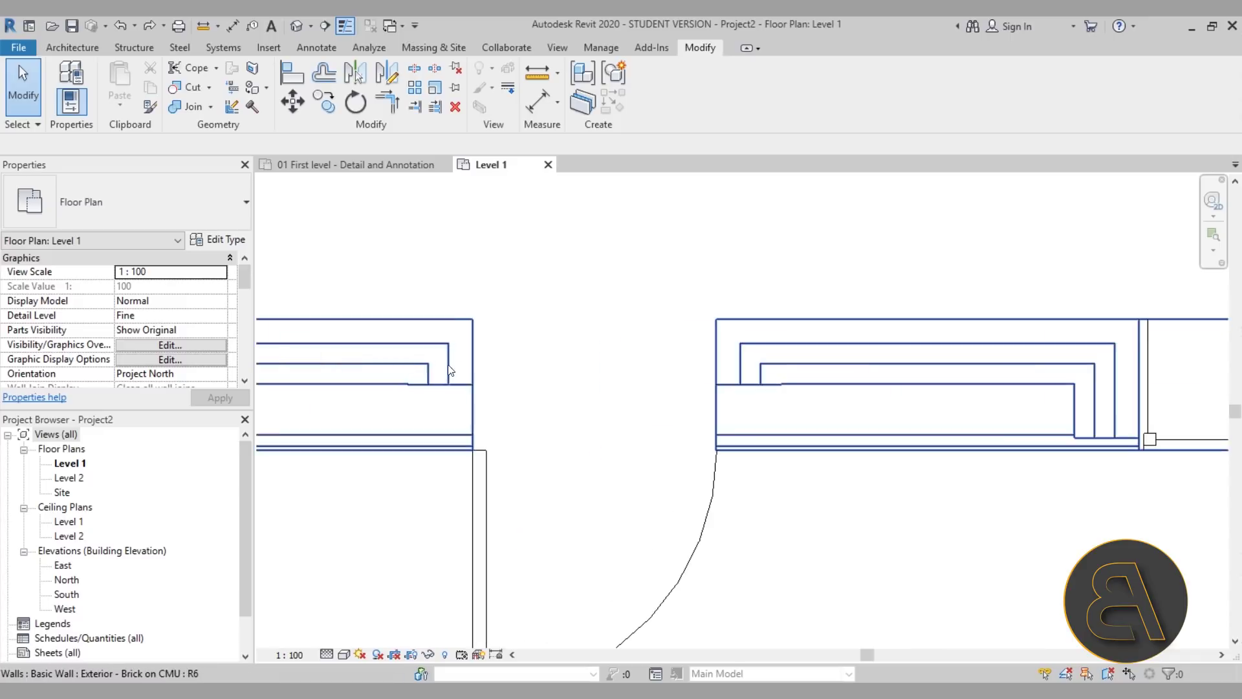
middle_drag(807, 457, 758, 457)
click(642, 515)
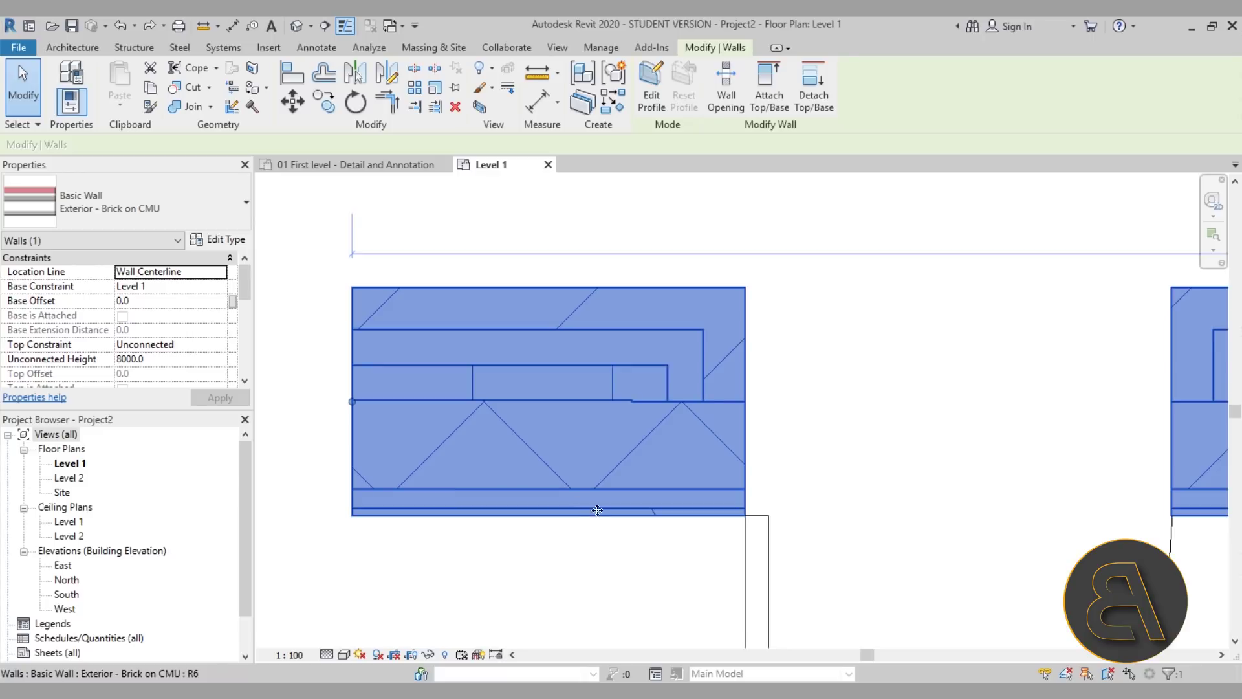
click(632, 563)
scroll(515, 393, down, 2)
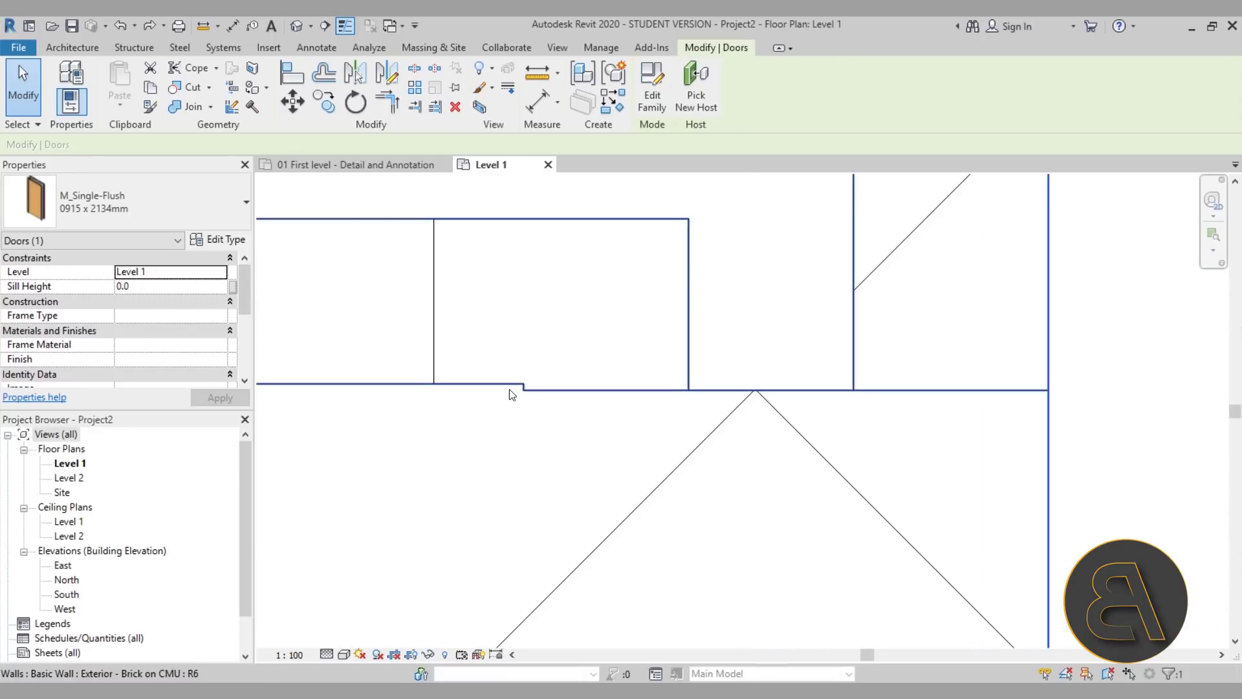
scroll(627, 388, up, 5)
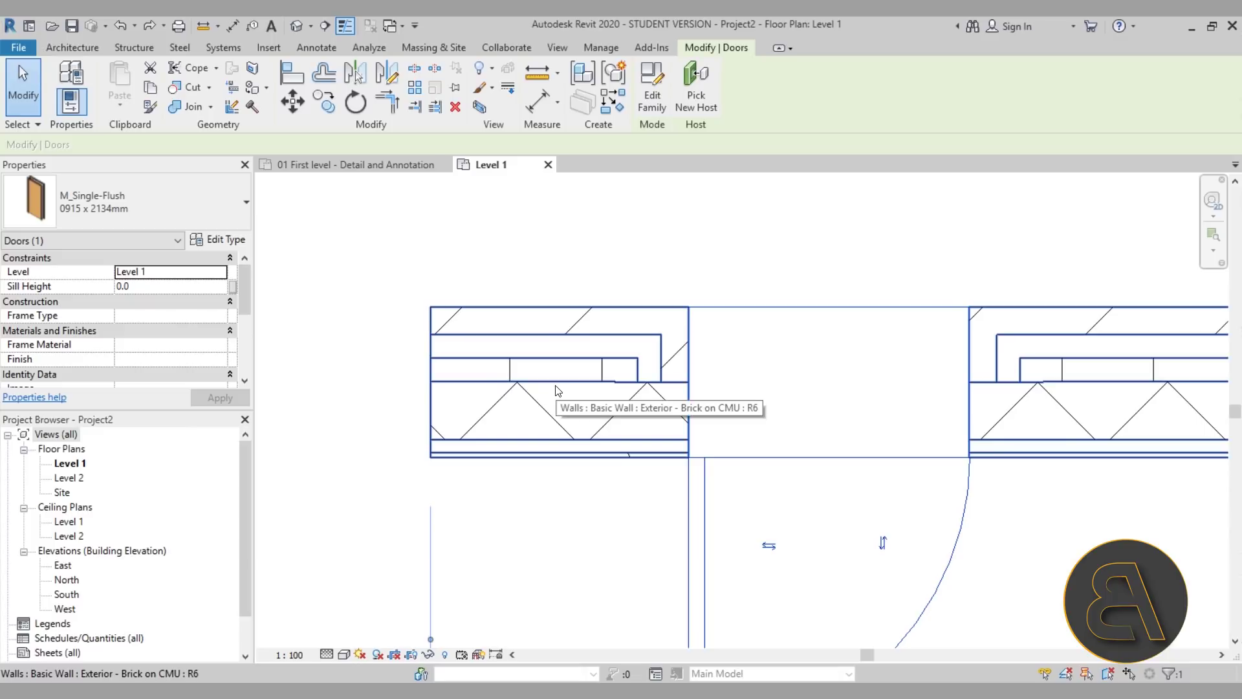
scroll(612, 388, up, 4)
scroll(520, 364, down, 3)
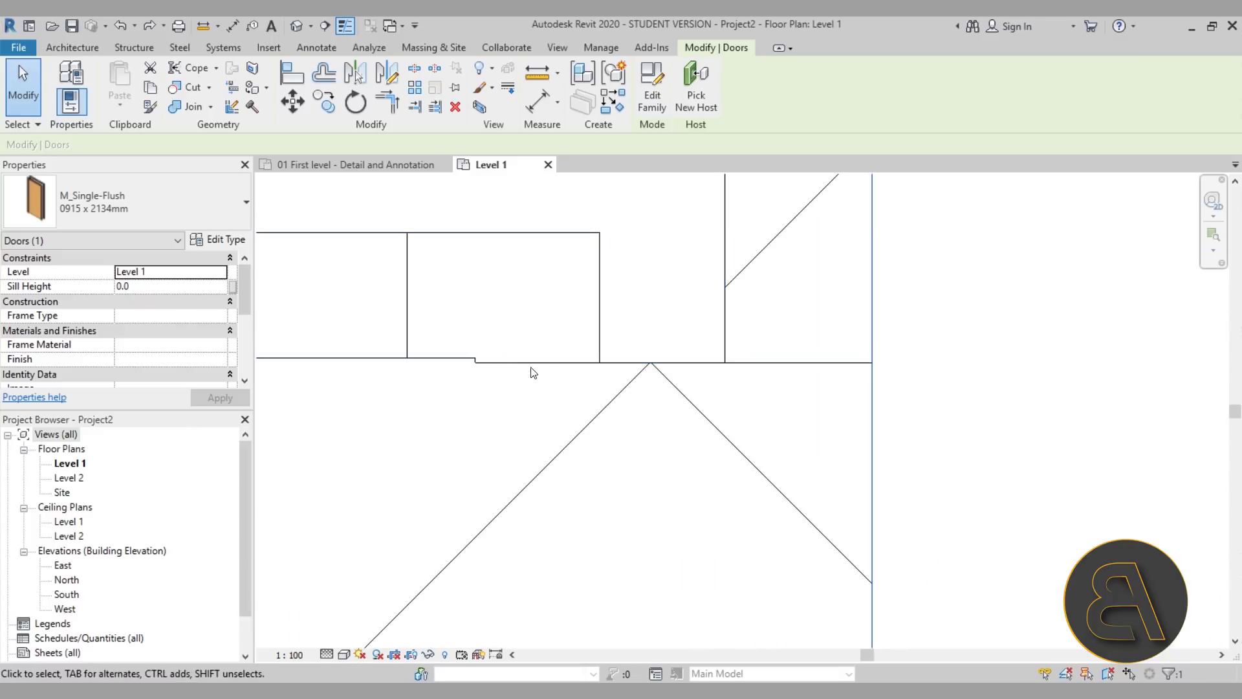
middle_drag(526, 368, 584, 391)
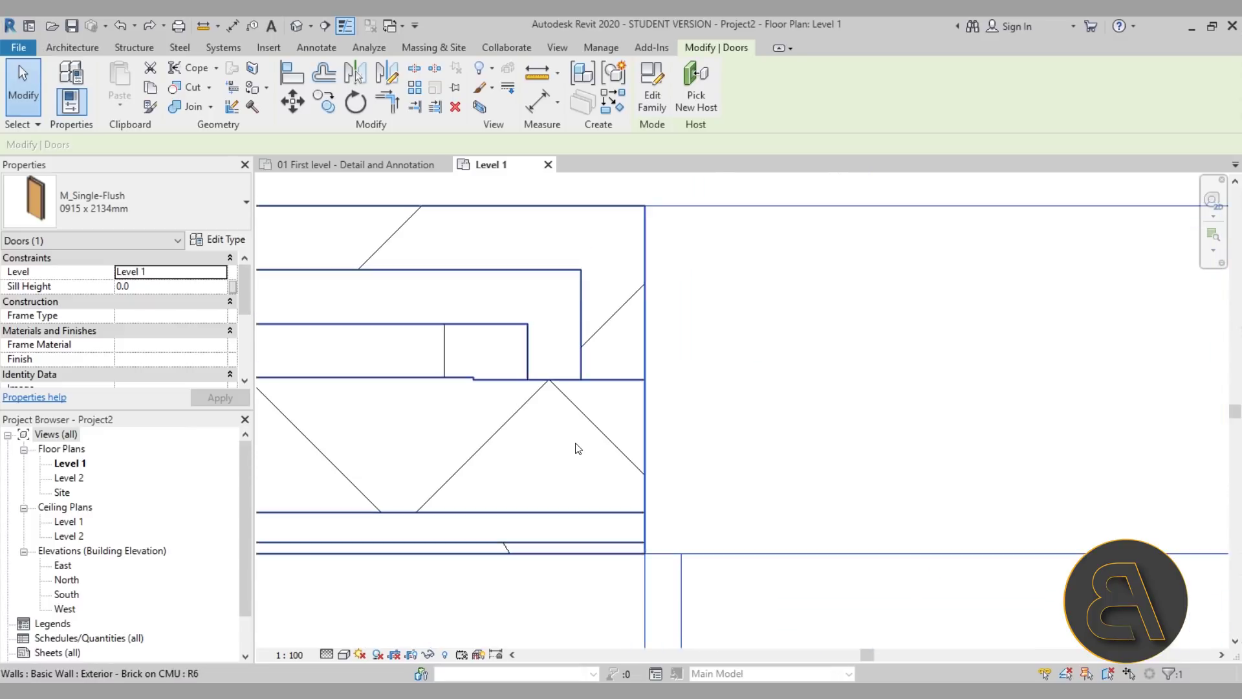
scroll(575, 443, down, 1)
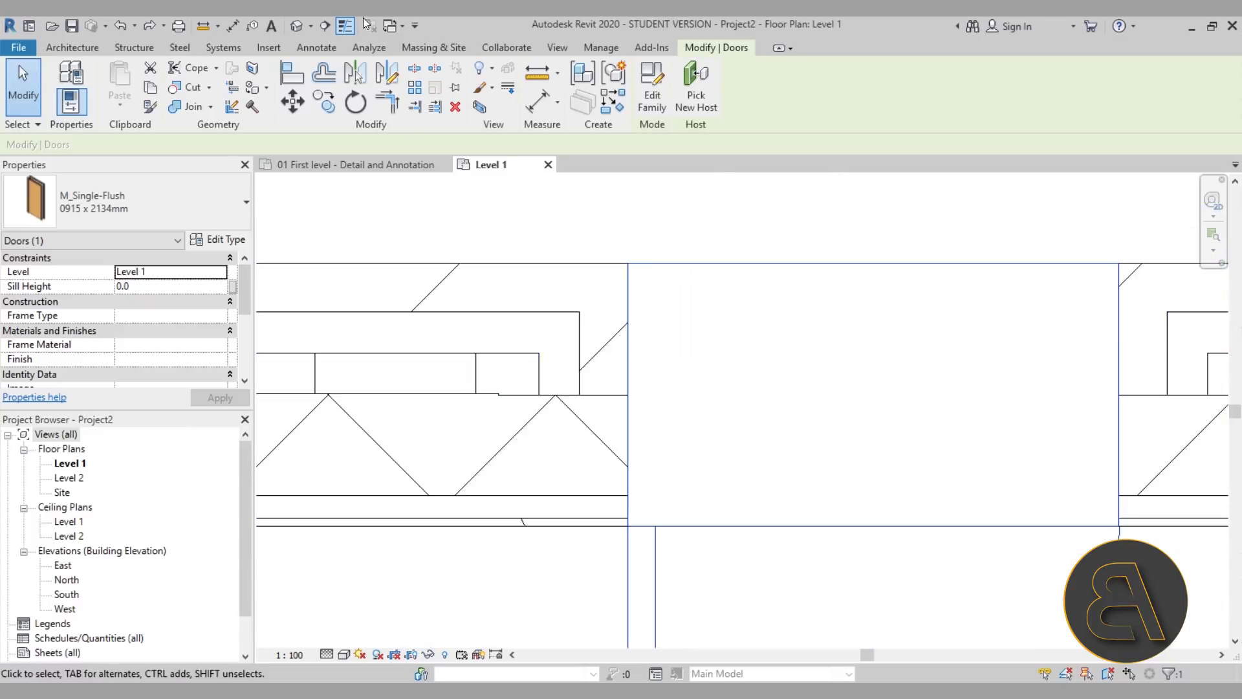
- Measure from the door jamb's interior corner across the wall towards the outer edge of the concrete masonry core
click(200, 30)
click(628, 526)
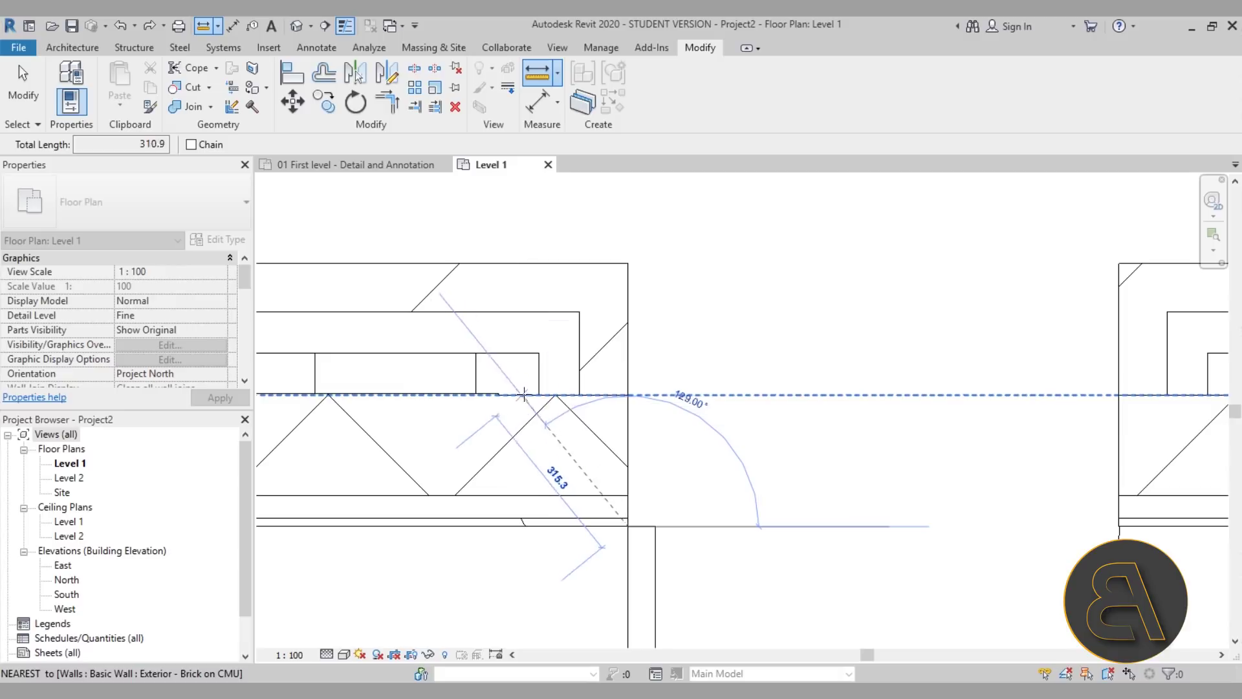
key(Escape)
key(Escape)
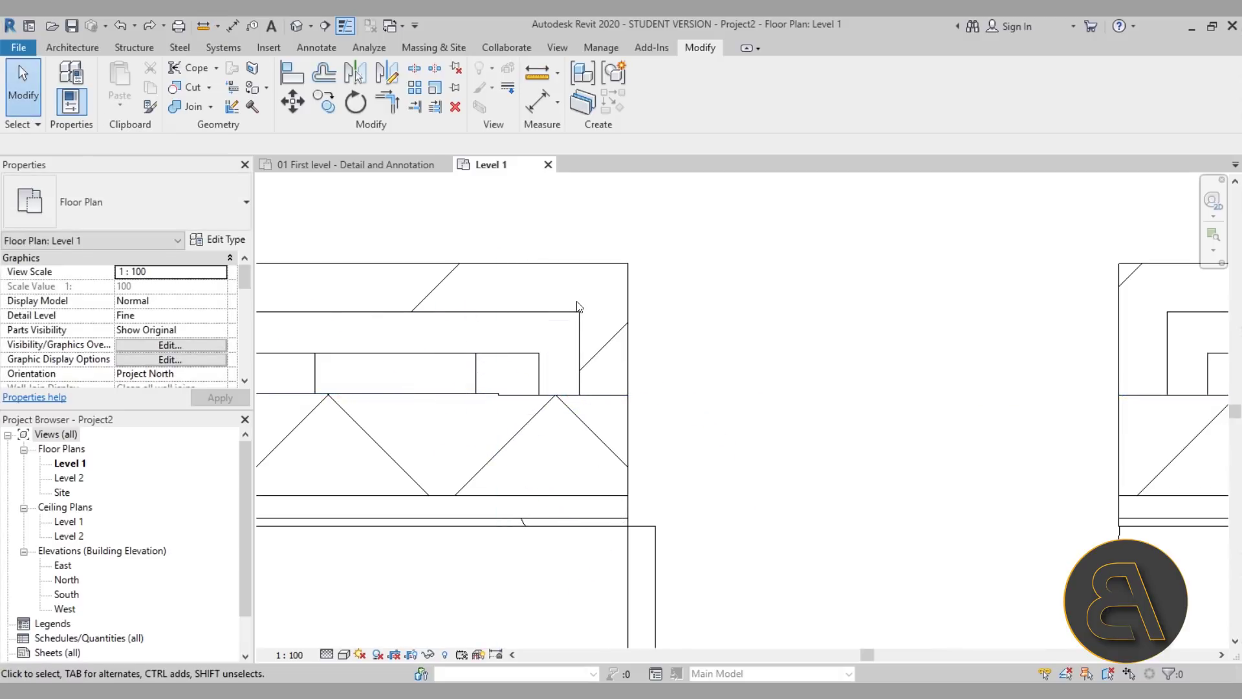
- Examine how the brick, air and insulation layers turn in at the short wall piece beside the door
scroll(629, 452, down, 5)
middle_drag(640, 440, 698, 436)
middle_drag(860, 521, 789, 510)
middle_drag(603, 364, 590, 355)
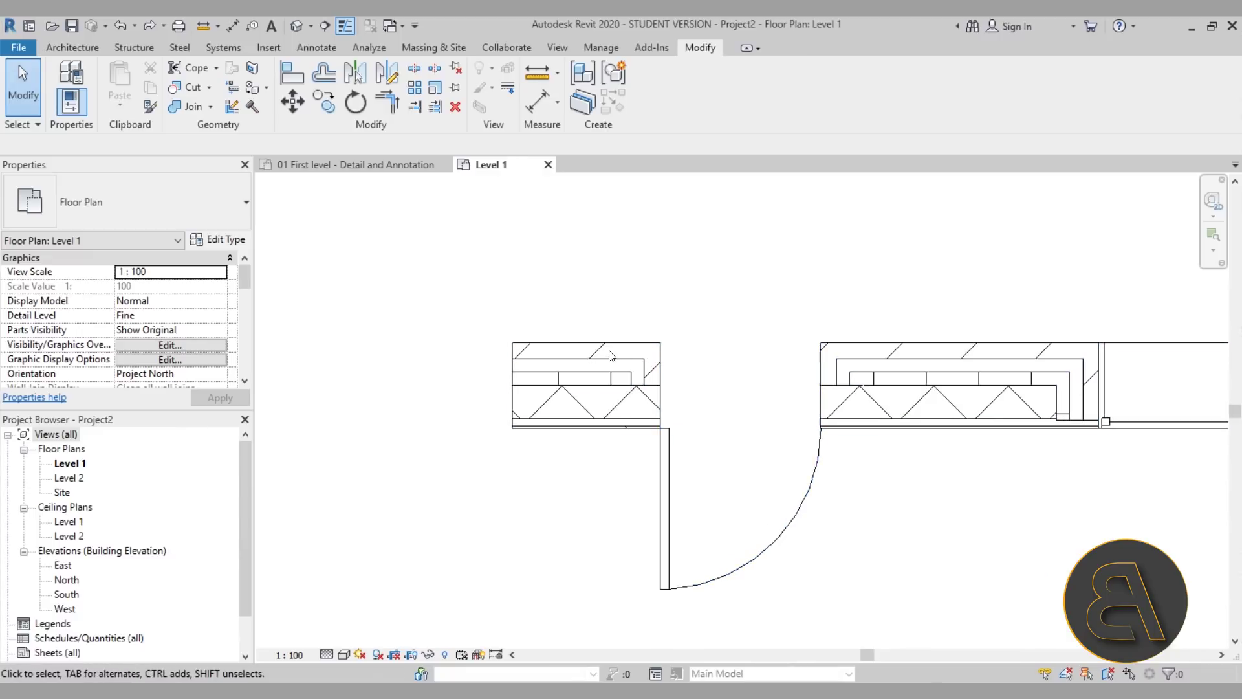
scroll(624, 368, up, 3)
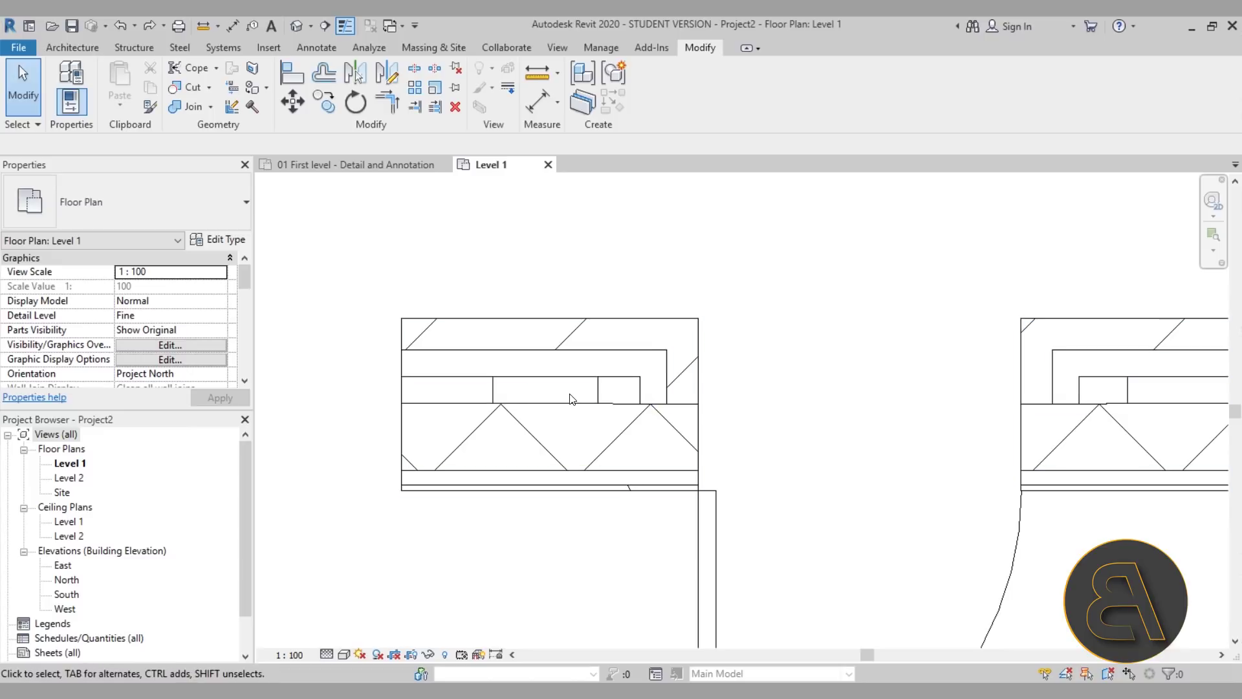
scroll(511, 395, down, 5)
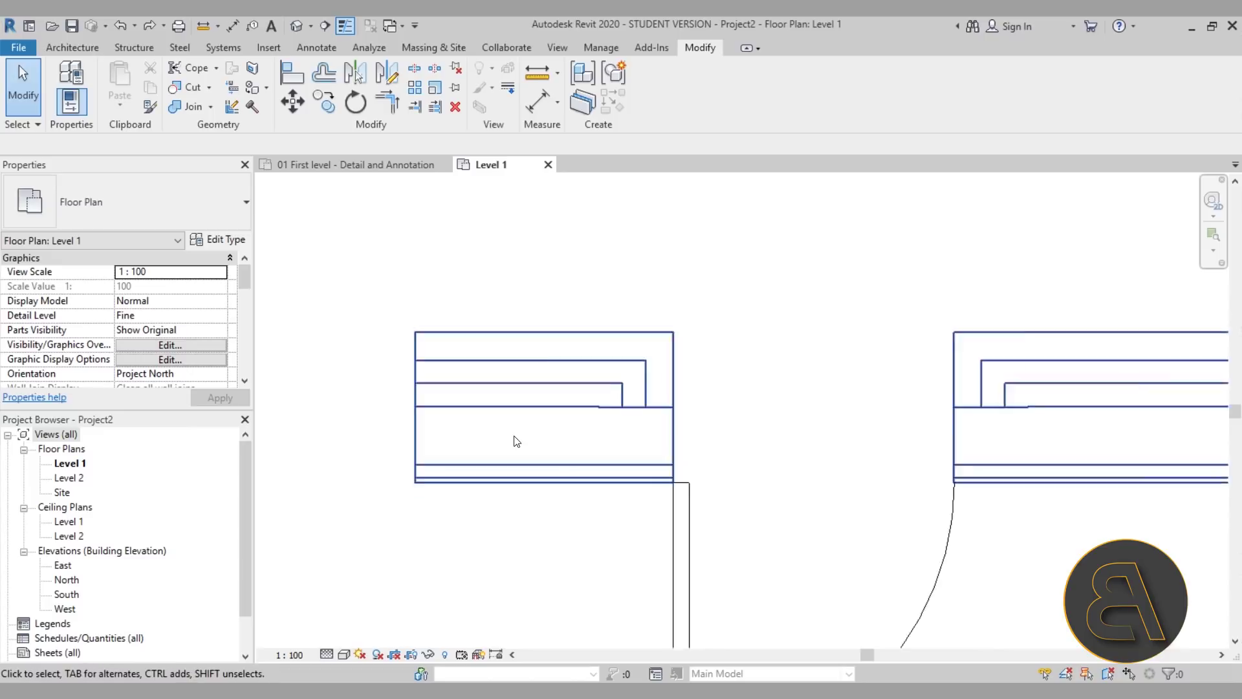
middle_drag(618, 480, 589, 458)
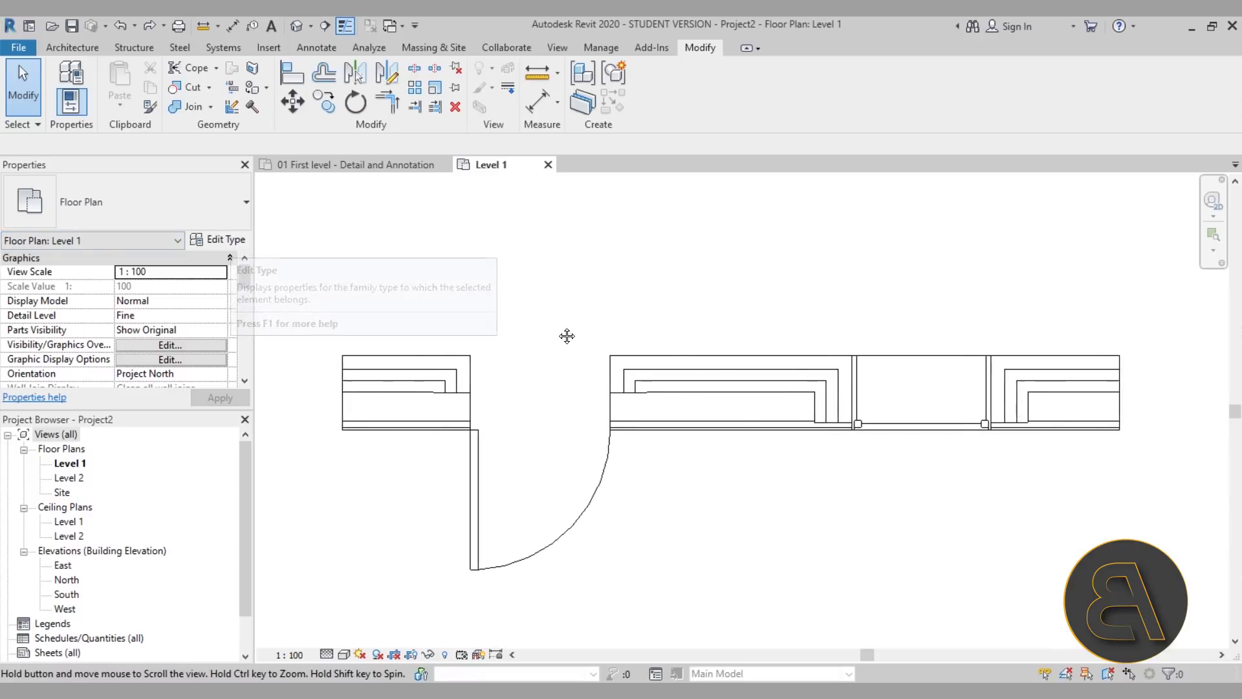
- Turn off wrapping for the air, rigid insulation and damp-proofing membrane layers in the Exterior - Brick on CMU structure, and apply the change
middle_drag(567, 335, 618, 339)
click(711, 388)
click(208, 244)
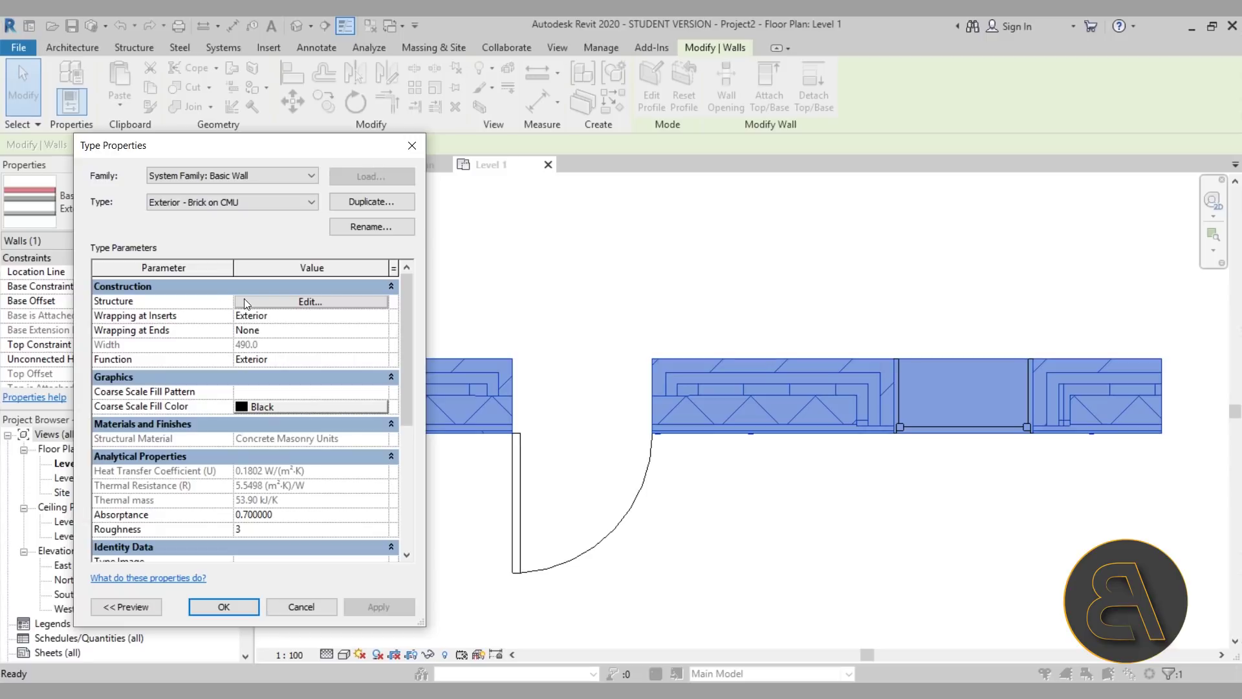
click(264, 302)
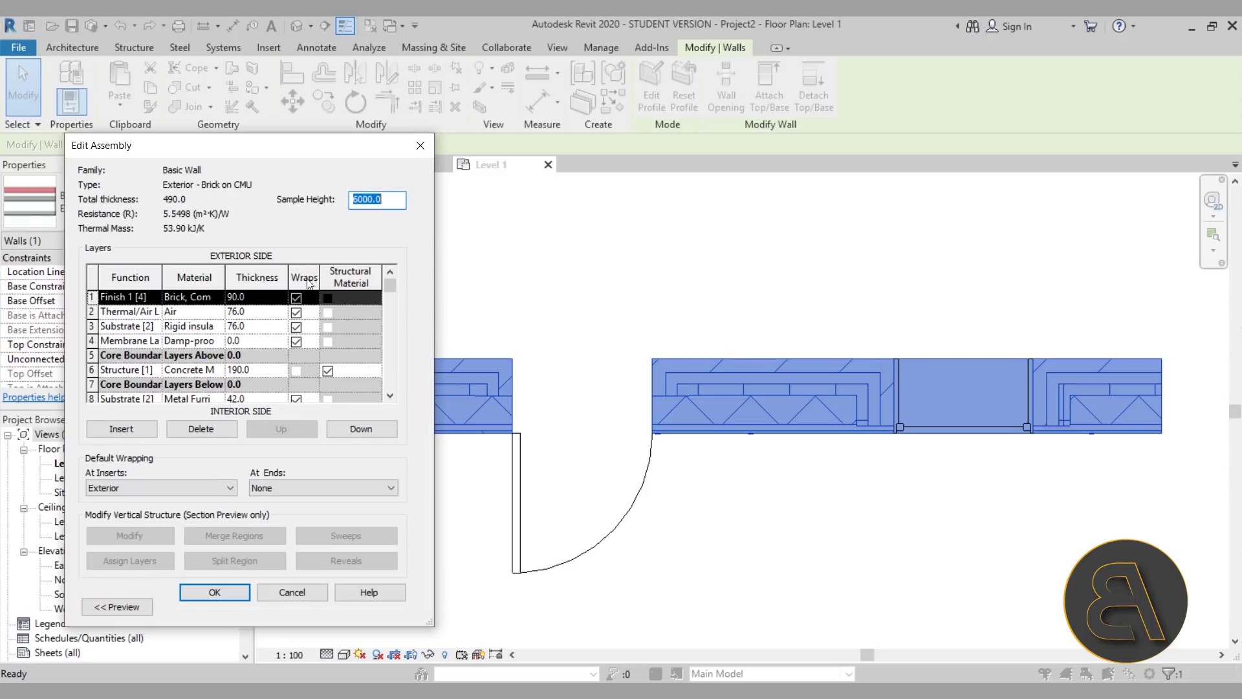
click(296, 312)
click(297, 327)
click(298, 341)
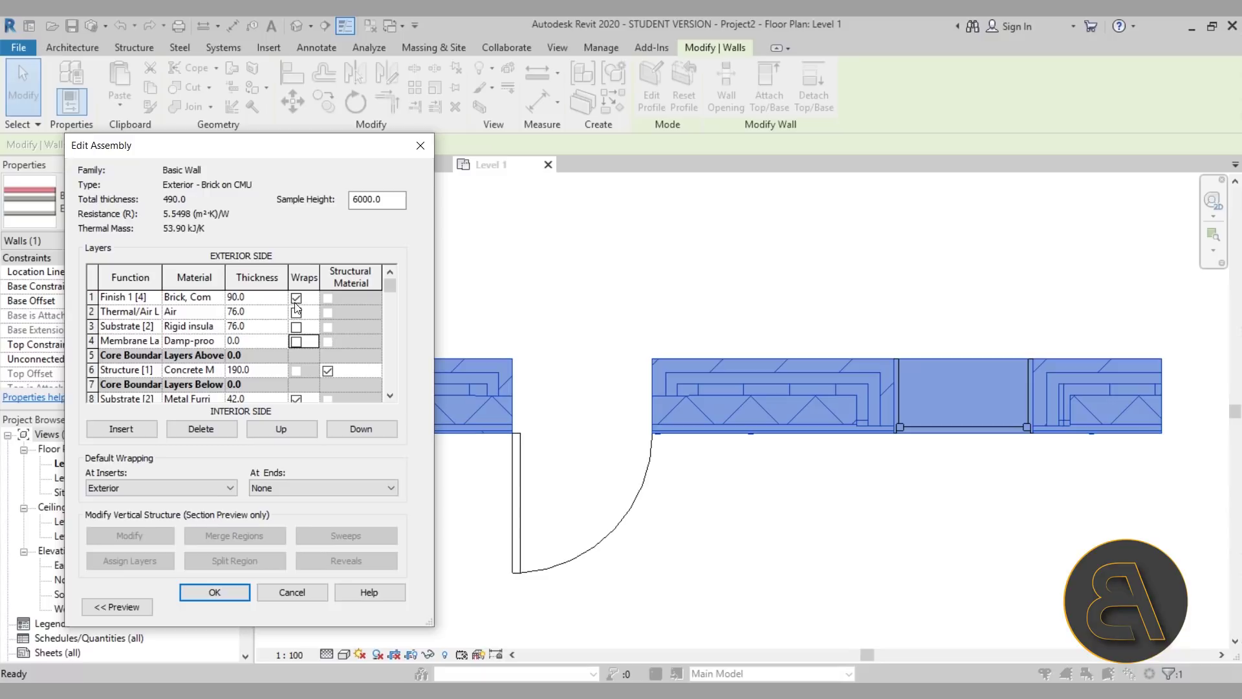
click(214, 592)
click(373, 607)
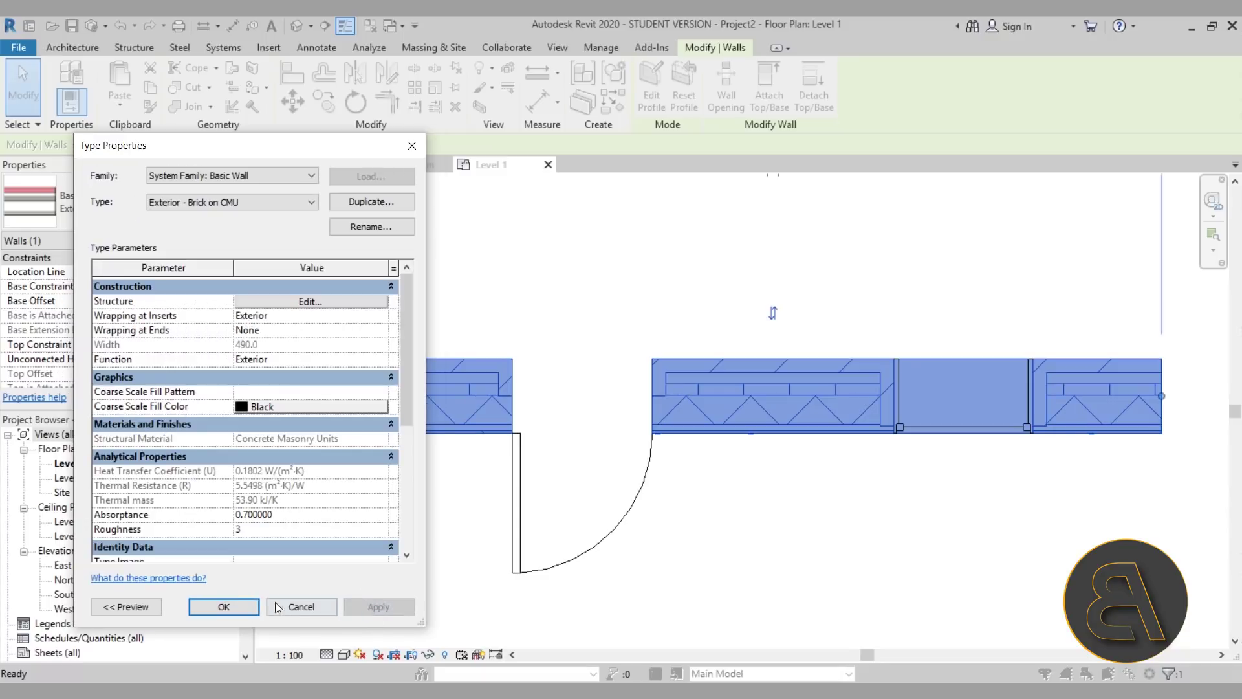
click(236, 606)
key(Escape)
- Set the Level 1 plan's visual style to Shaded
scroll(476, 404, up, 2)
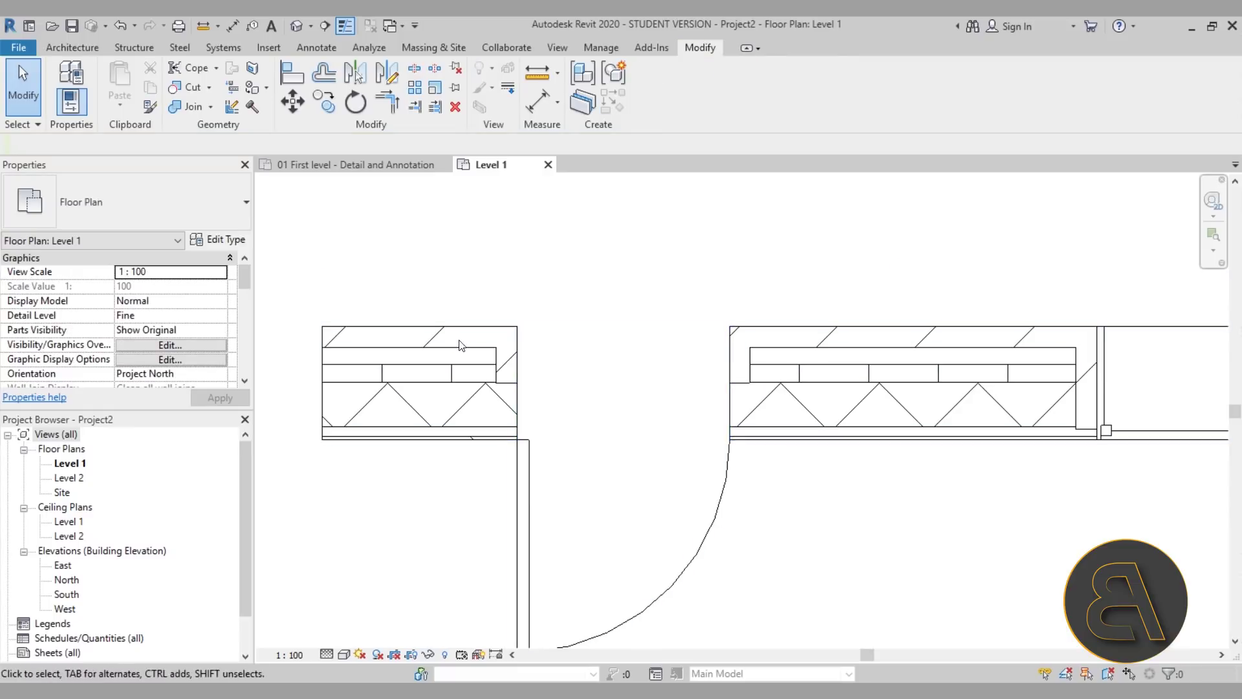
click(344, 651)
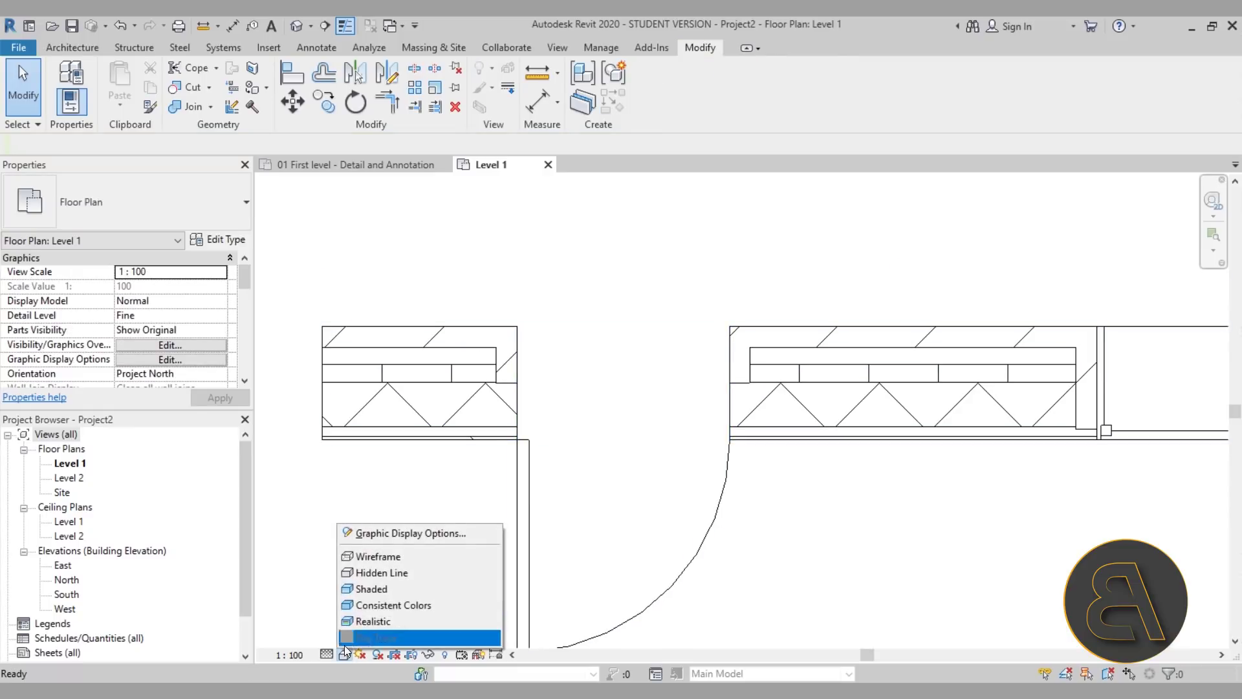
click(453, 587)
- Examine how the brick layer wraps at the door and window openings in the shaded plan
scroll(446, 355, up, 1)
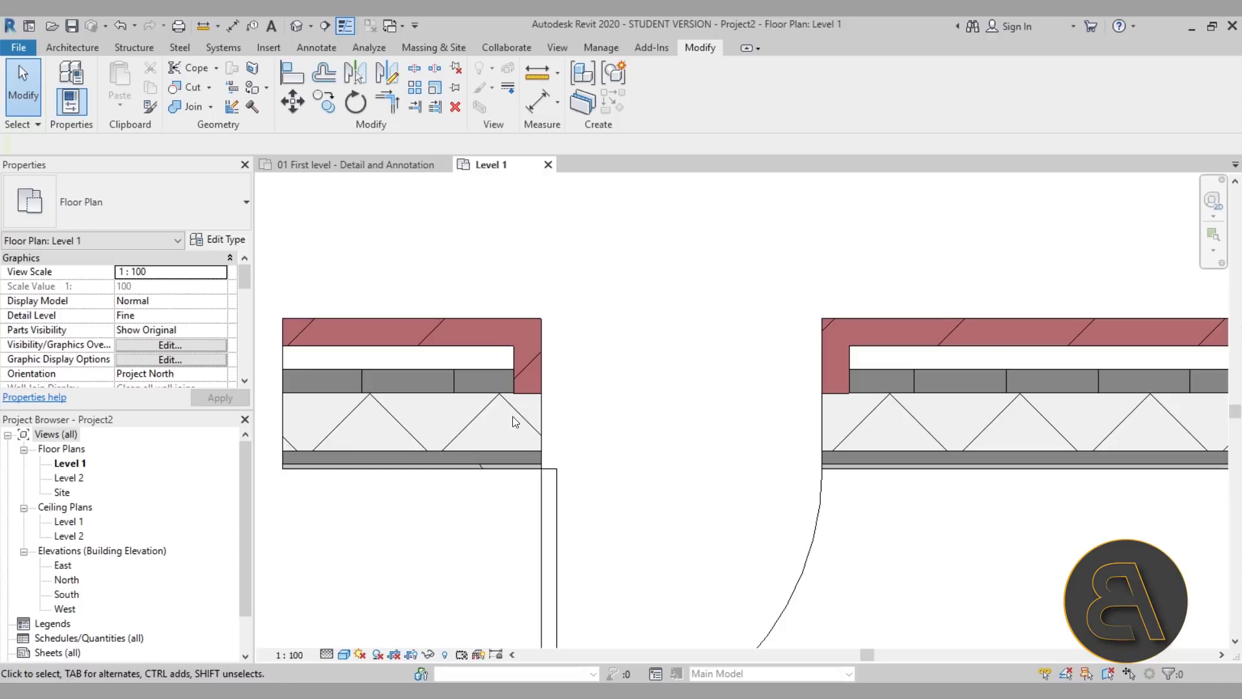
scroll(468, 387, down, 1)
middle_drag(862, 508, 698, 490)
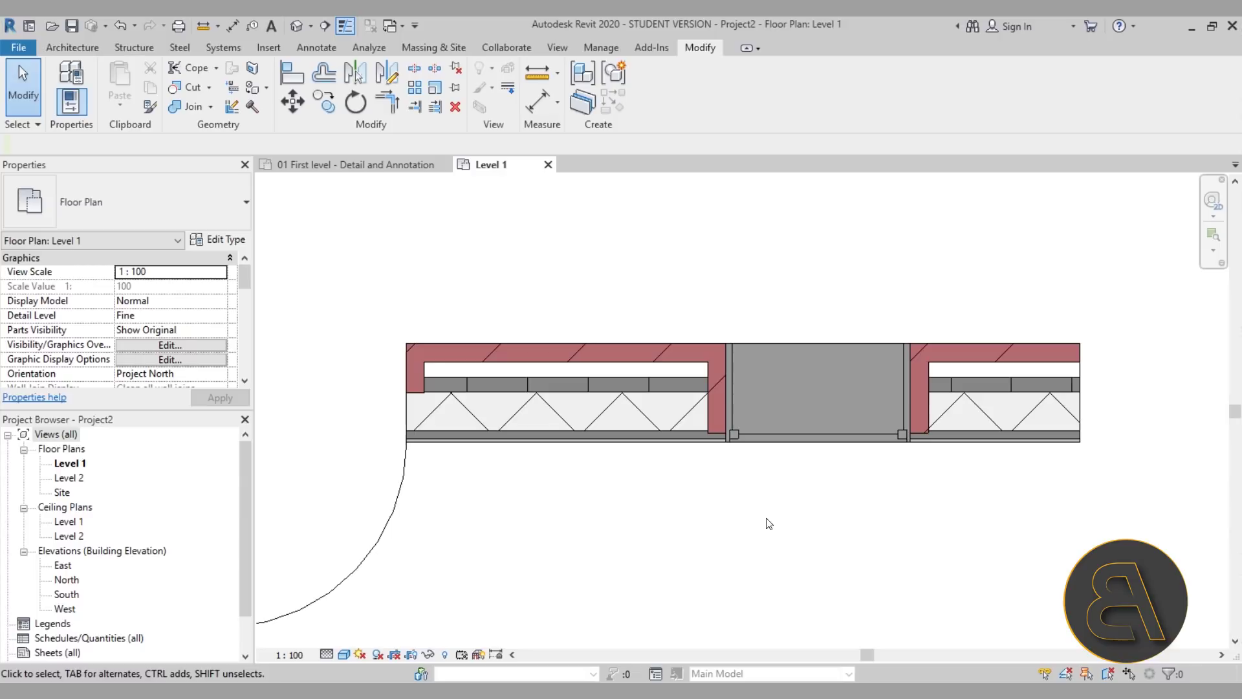
scroll(754, 551, down, 1)
scroll(701, 509, up, 1)
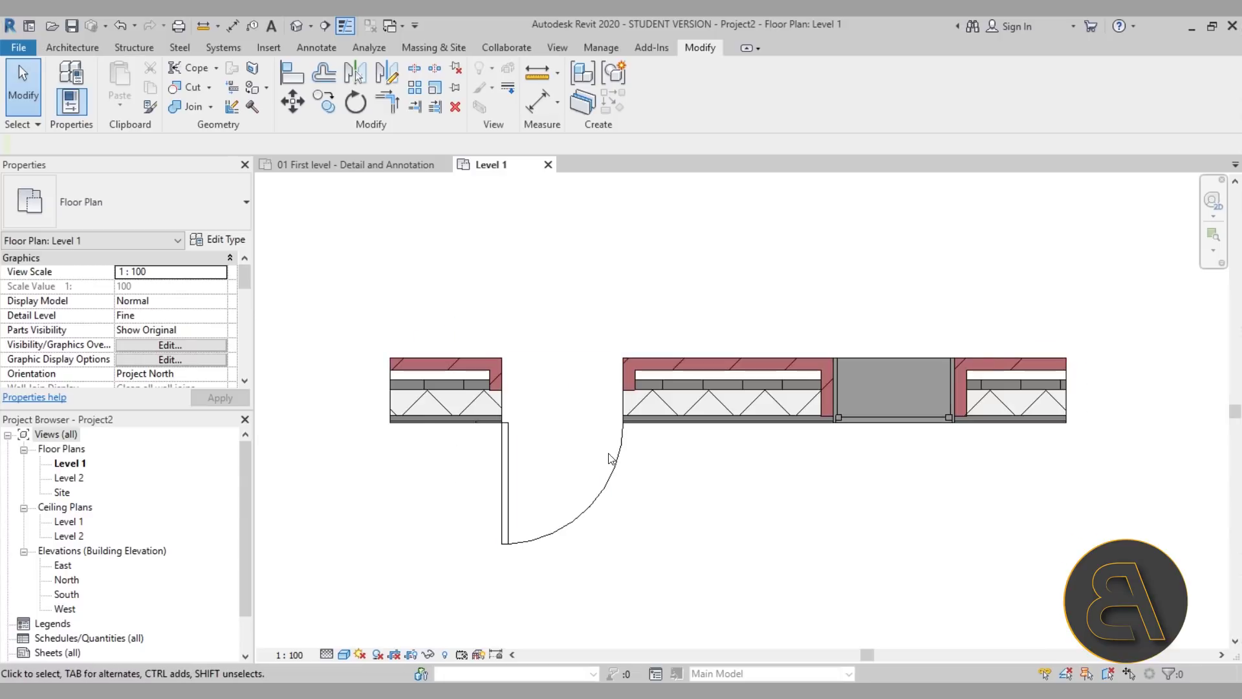
scroll(629, 471, down, 1)
scroll(634, 472, up, 1)
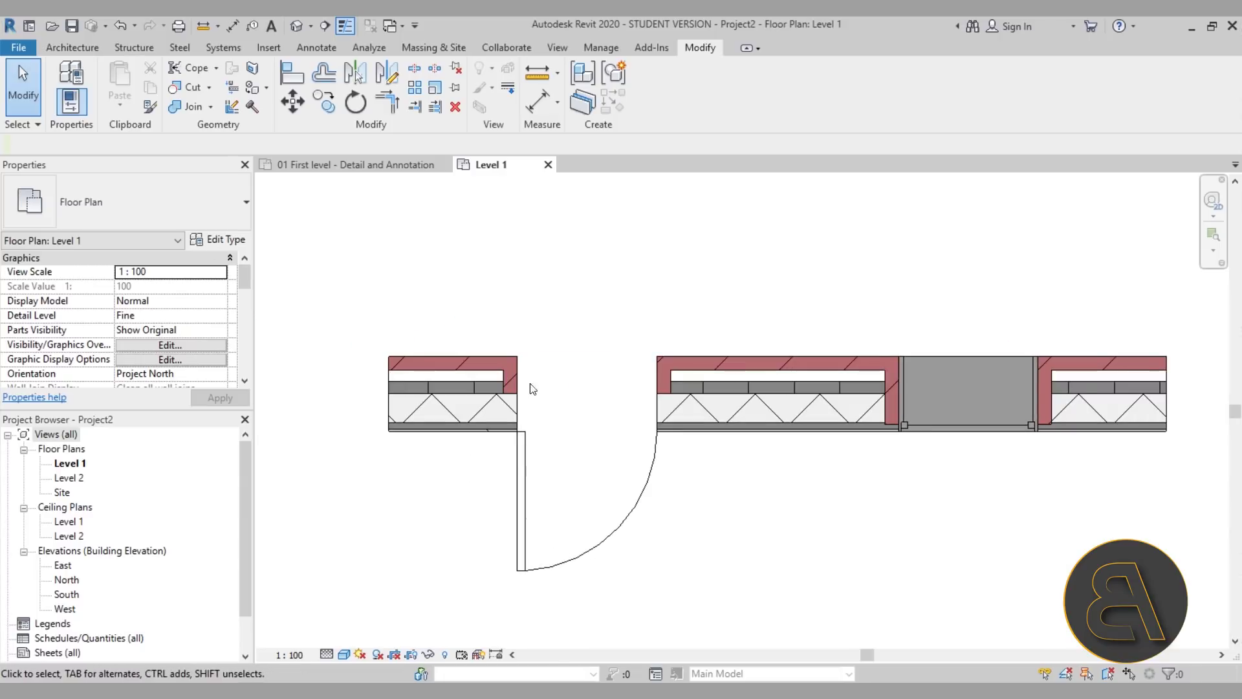
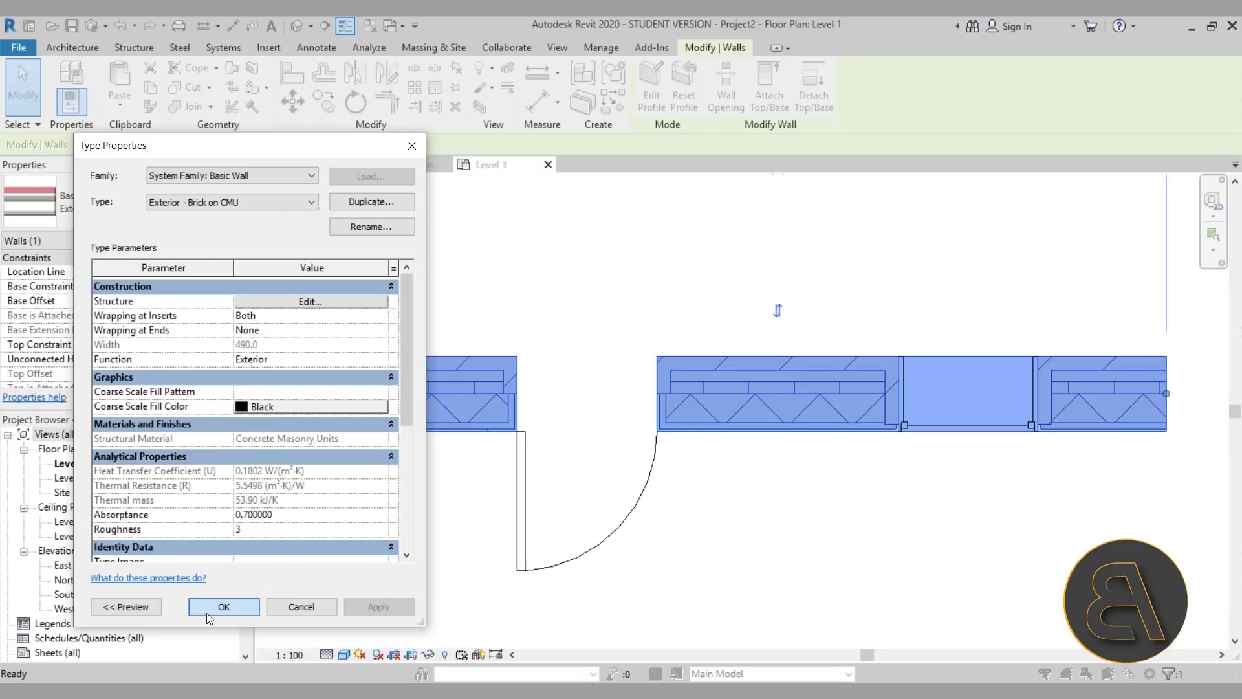
- Accept the wall type's wrapping at inserts as Both and inspect the layers at the door opening
key(Escape)
scroll(485, 414, up, 4)
scroll(480, 441, down, 4)
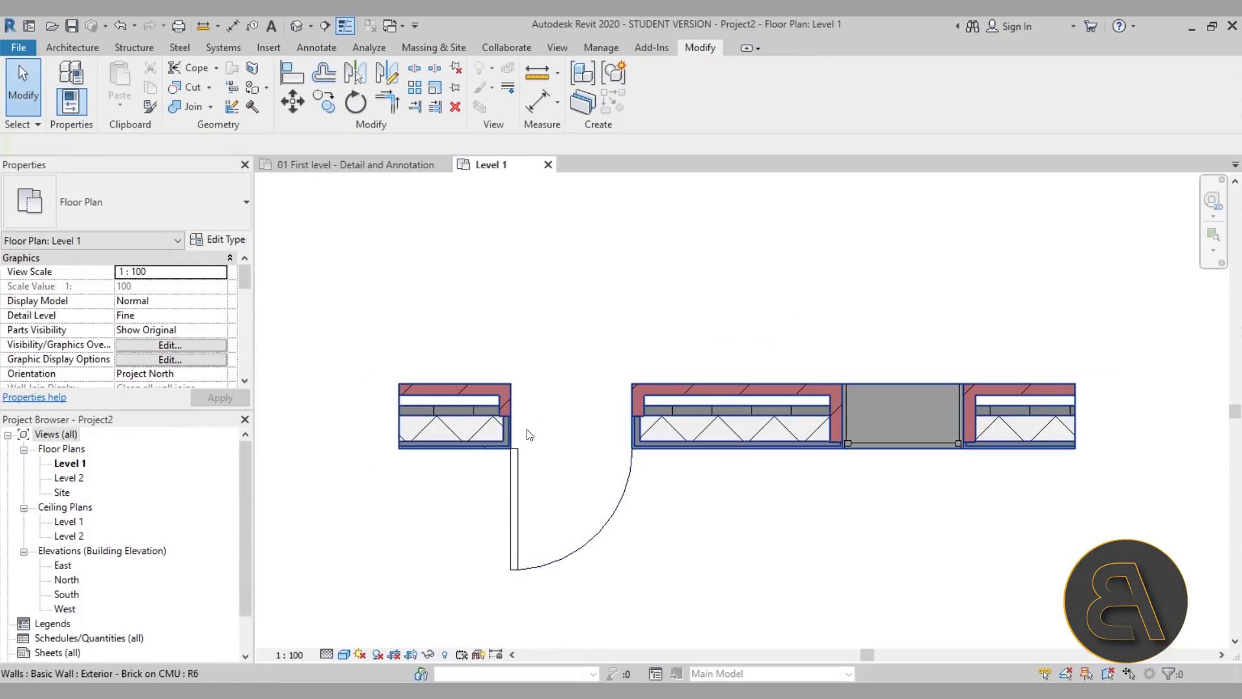
- Move the door slightly along the wall to about 2440 mm from the window, centre to centre, and select the window
drag(530, 489, 559, 497)
click(564, 488)
click(606, 486)
click(873, 440)
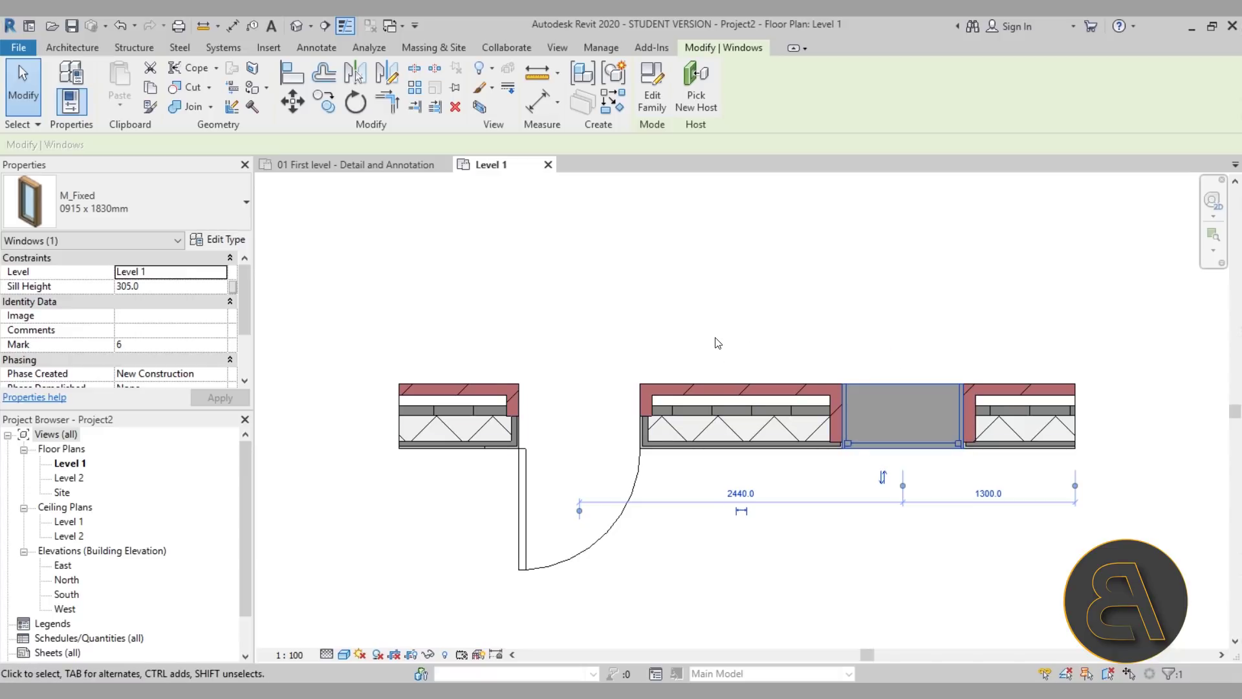
- Set the Exterior - Brick on CMU wall type's wrapping at ends to Exterior and inspect the layers at the wall's free end
scroll(414, 421, up, 3)
middle_drag(384, 424, 416, 417)
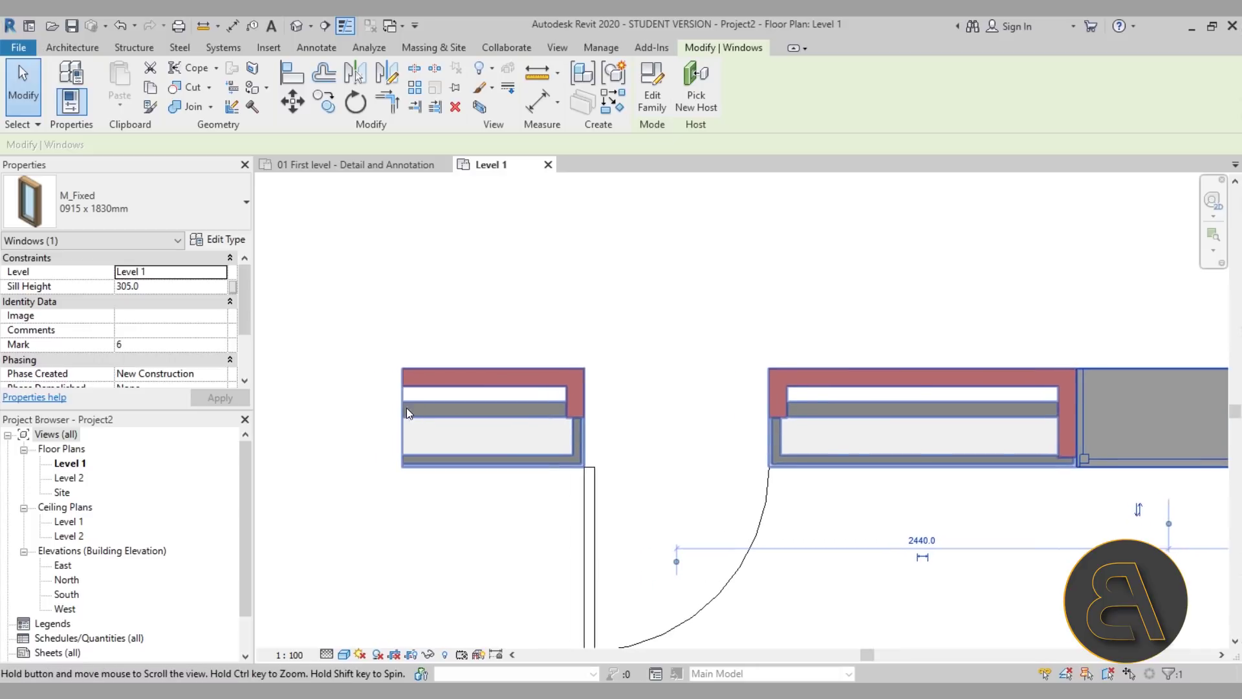
mouse_move(430, 462)
middle_down()
mouse_move(694, 430)
mouse_move(824, 436)
middle_up()
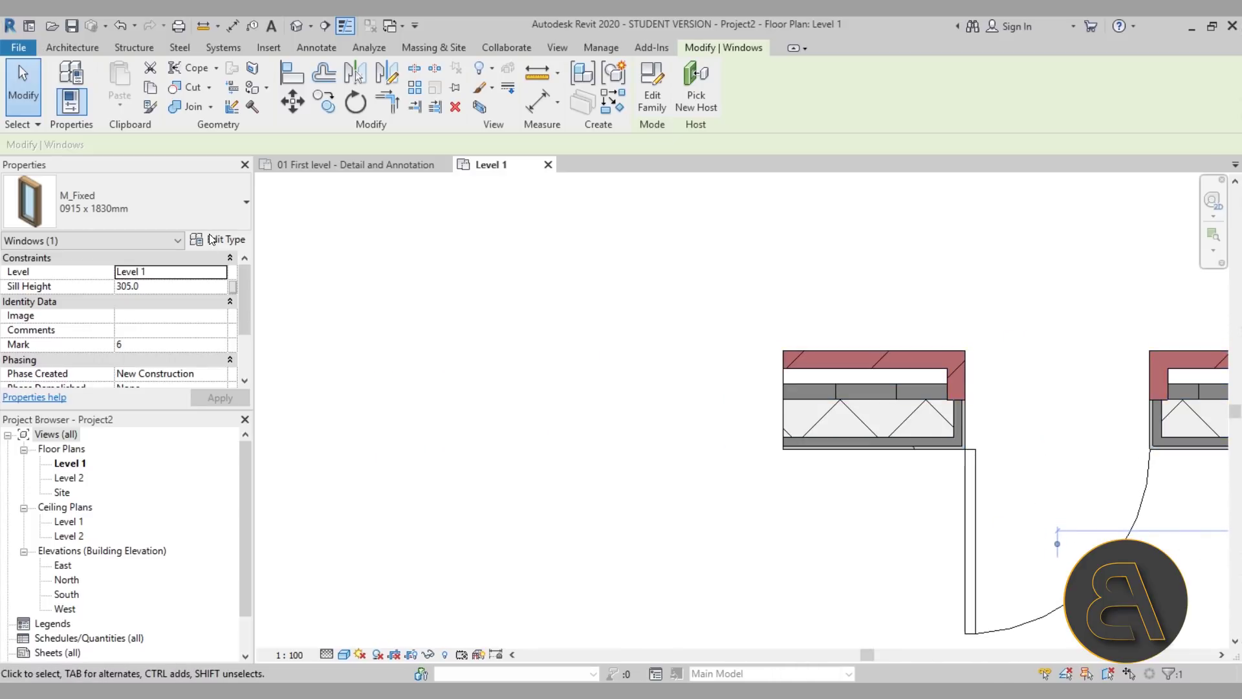
click(809, 353)
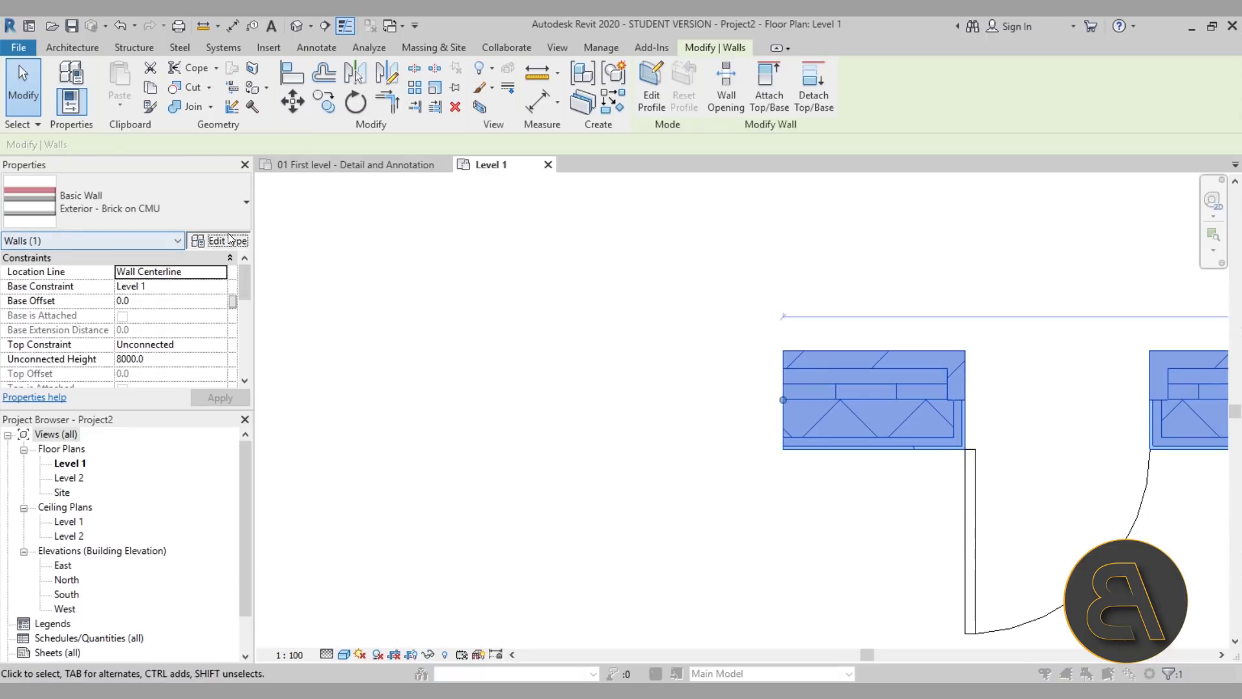
click(229, 239)
click(305, 377)
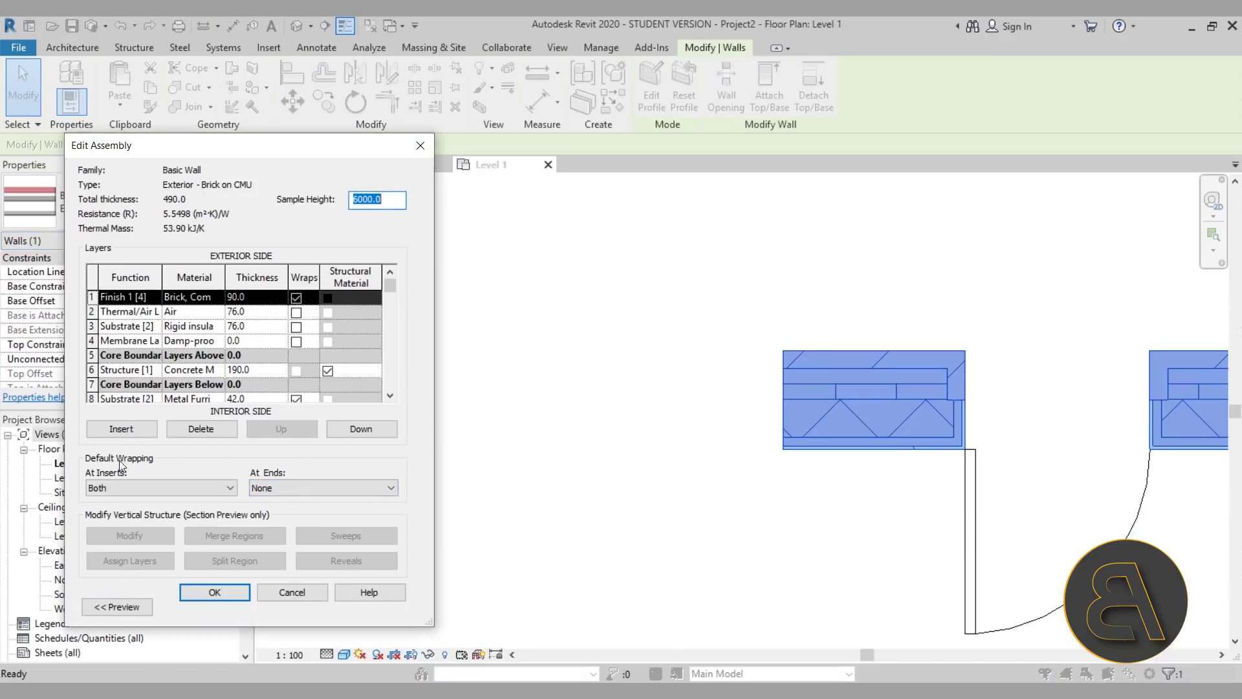
click(289, 486)
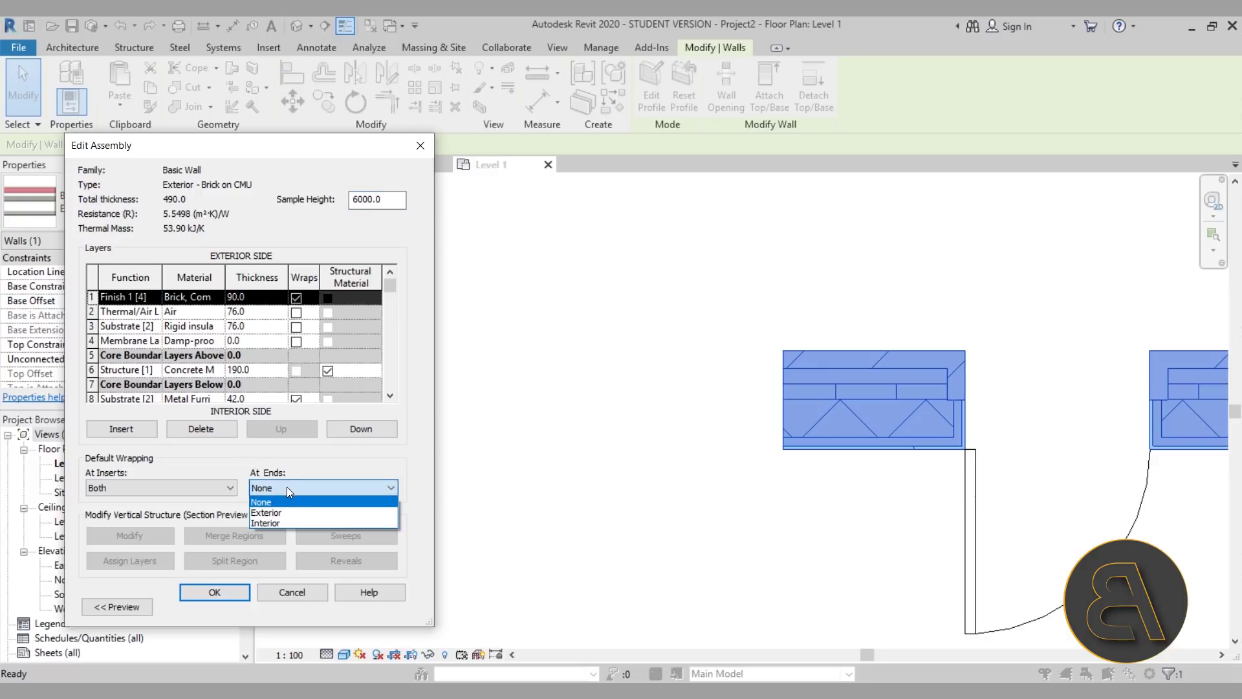
click(281, 508)
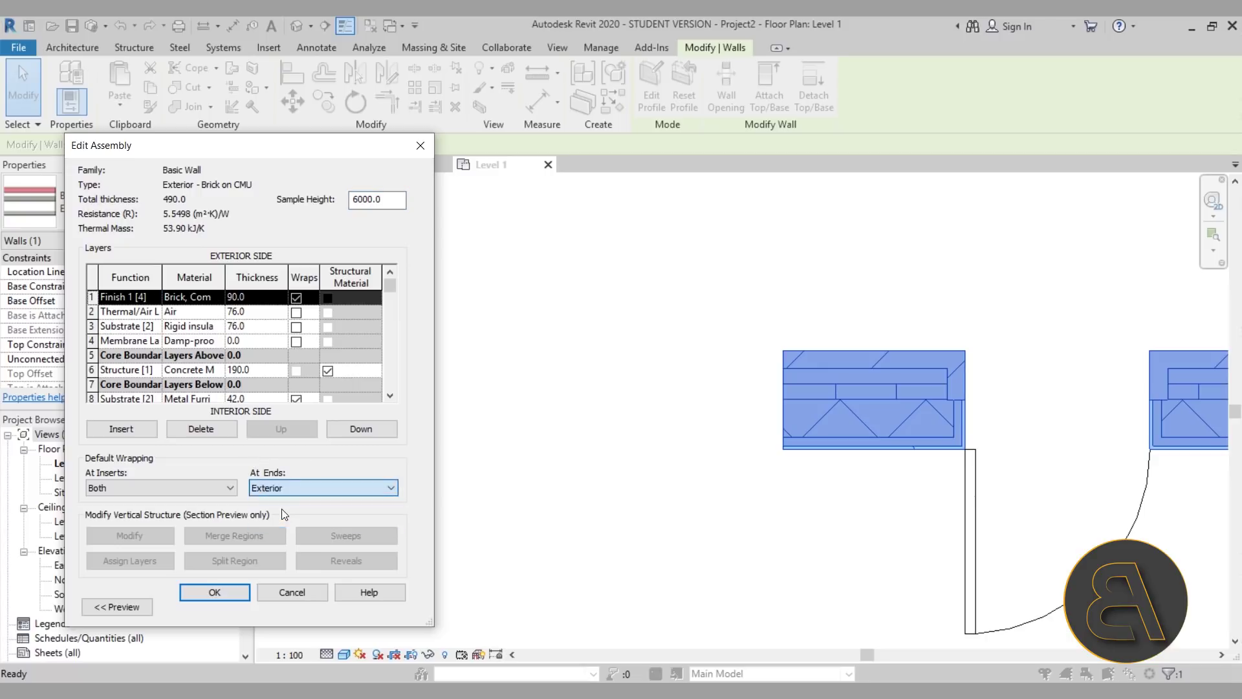
click(214, 592)
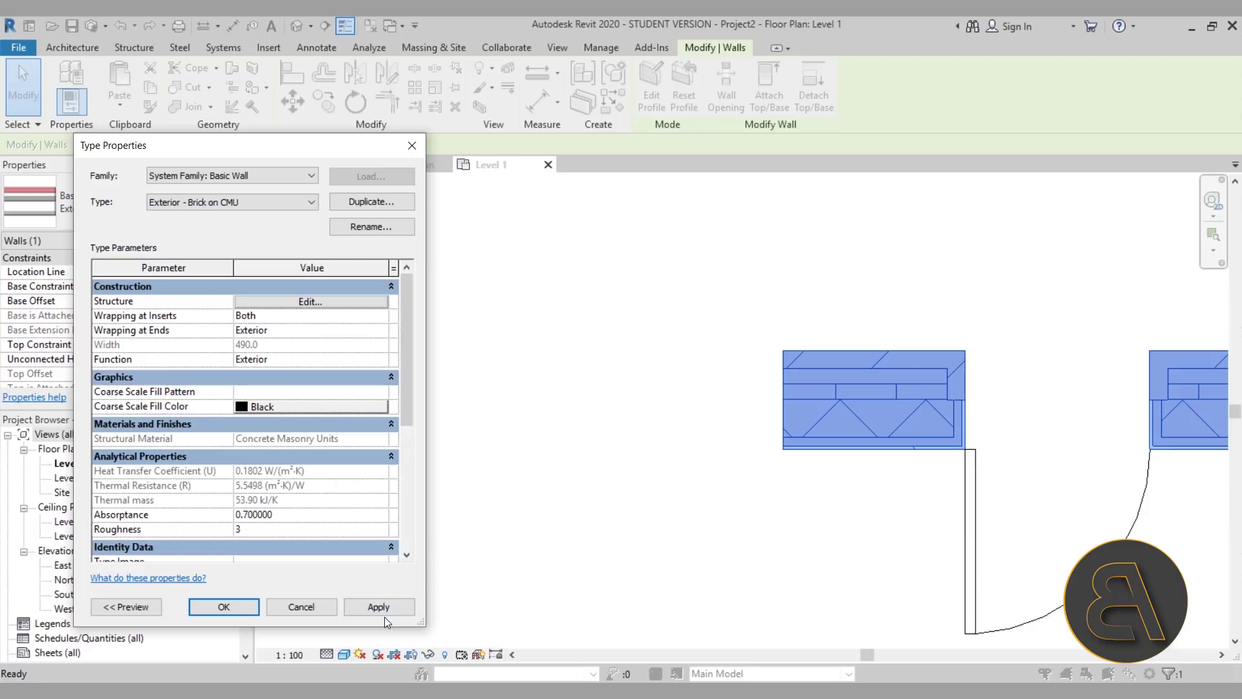
click(377, 606)
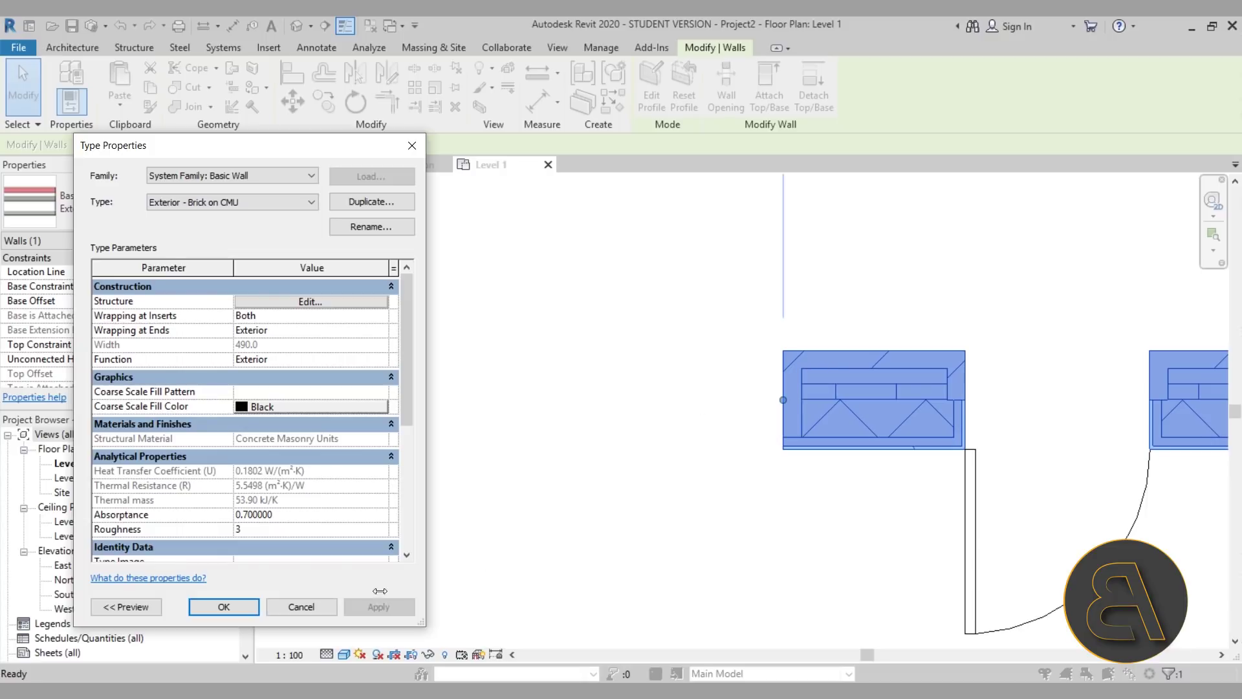
click(223, 606)
click(712, 546)
scroll(924, 370, up, 1)
scroll(924, 370, up, 2)
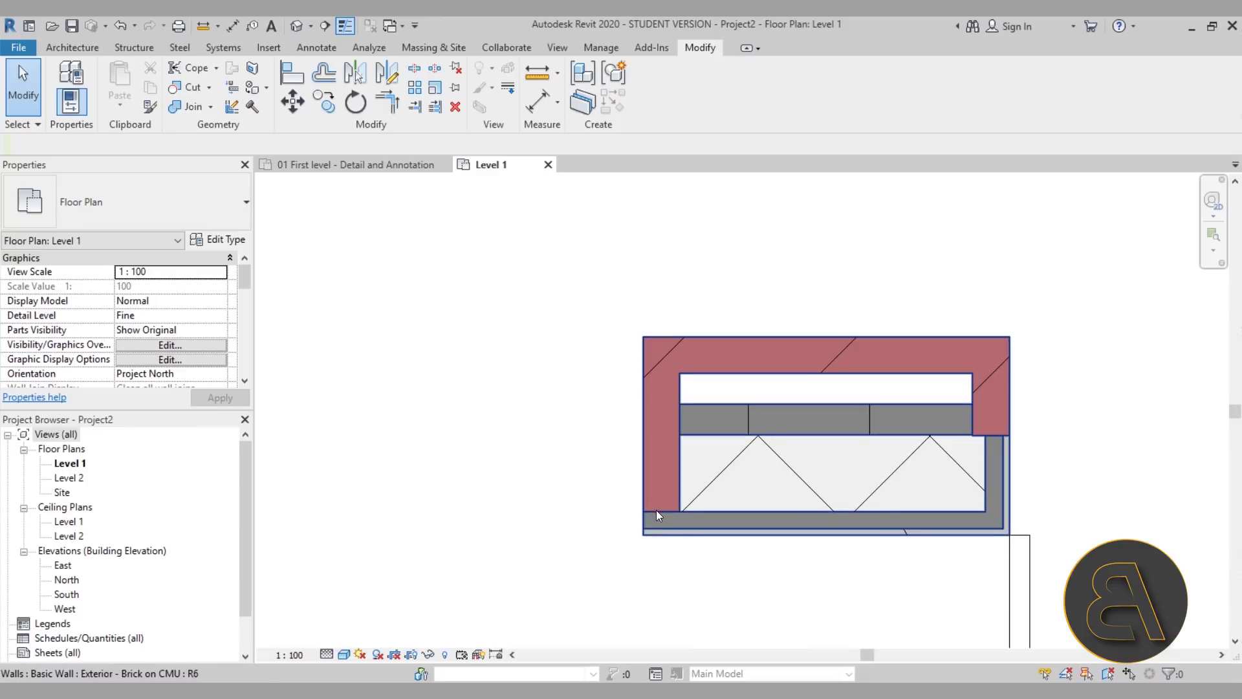
- Set the Brick on CMU wall type's wrapping at ends to Interior
click(657, 453)
scroll(807, 381, down, 2)
click(220, 239)
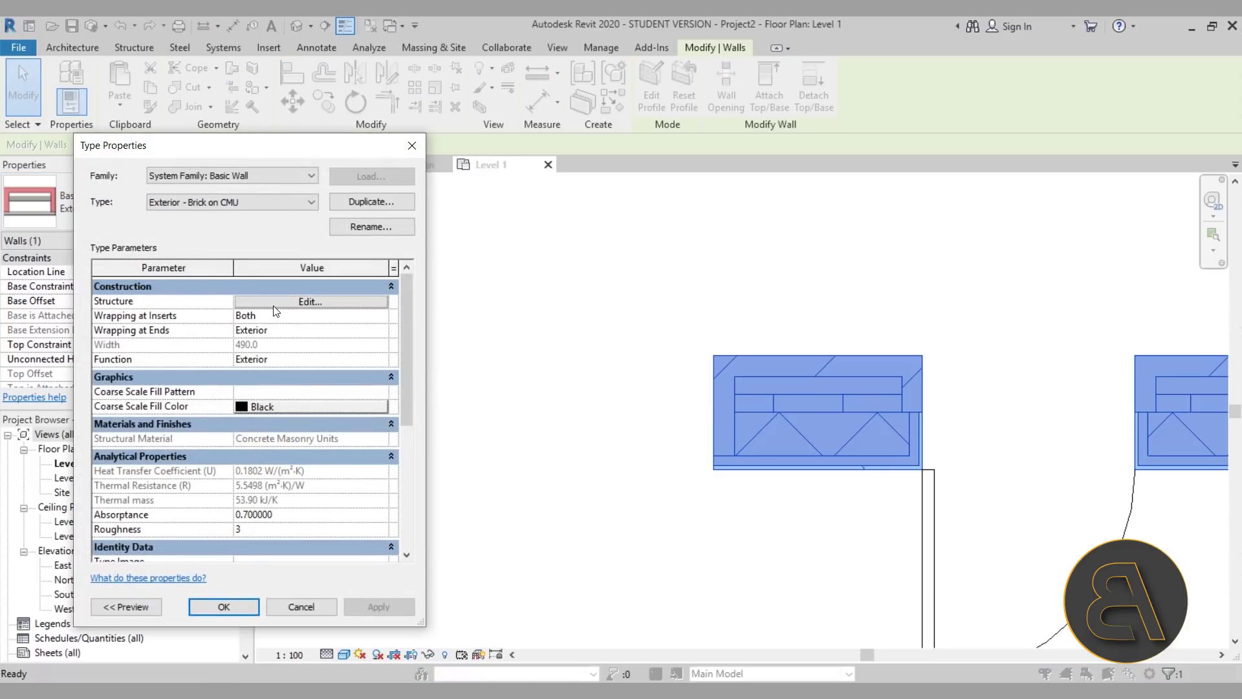
click(274, 304)
click(305, 488)
click(284, 517)
click(207, 591)
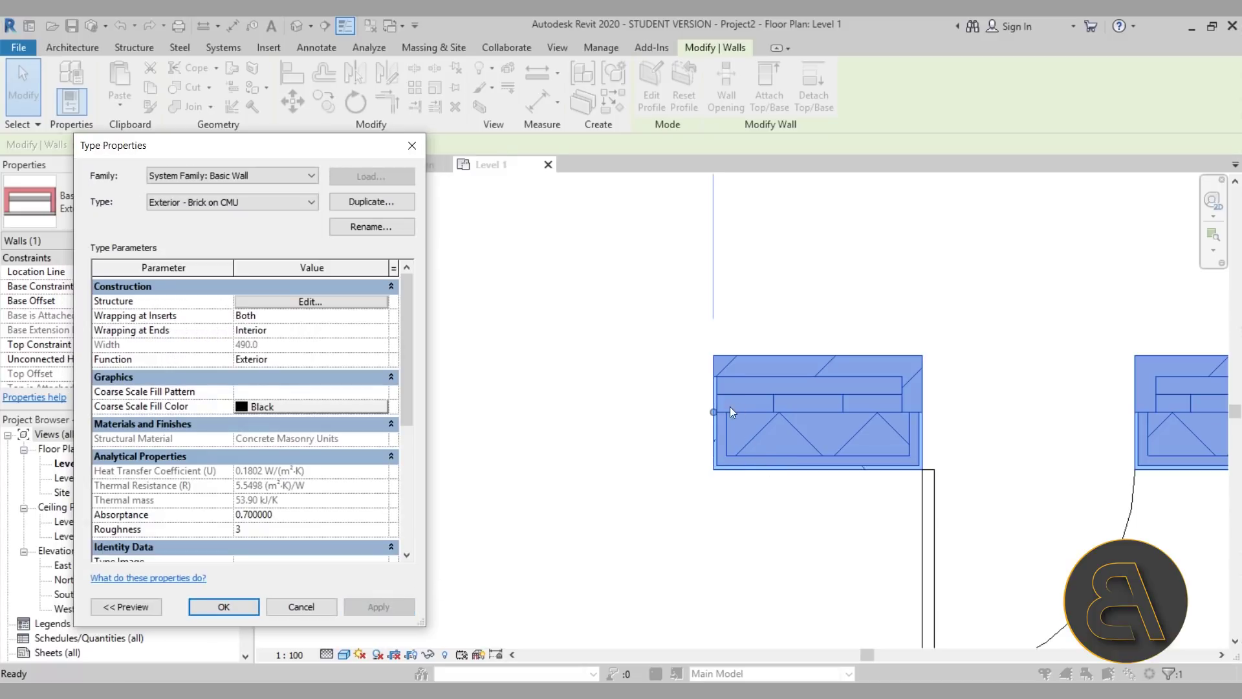
- Review the Brick on CMU layers, then set default wrapping to None at ends and Do not wrap at inserts, and apply
click(309, 302)
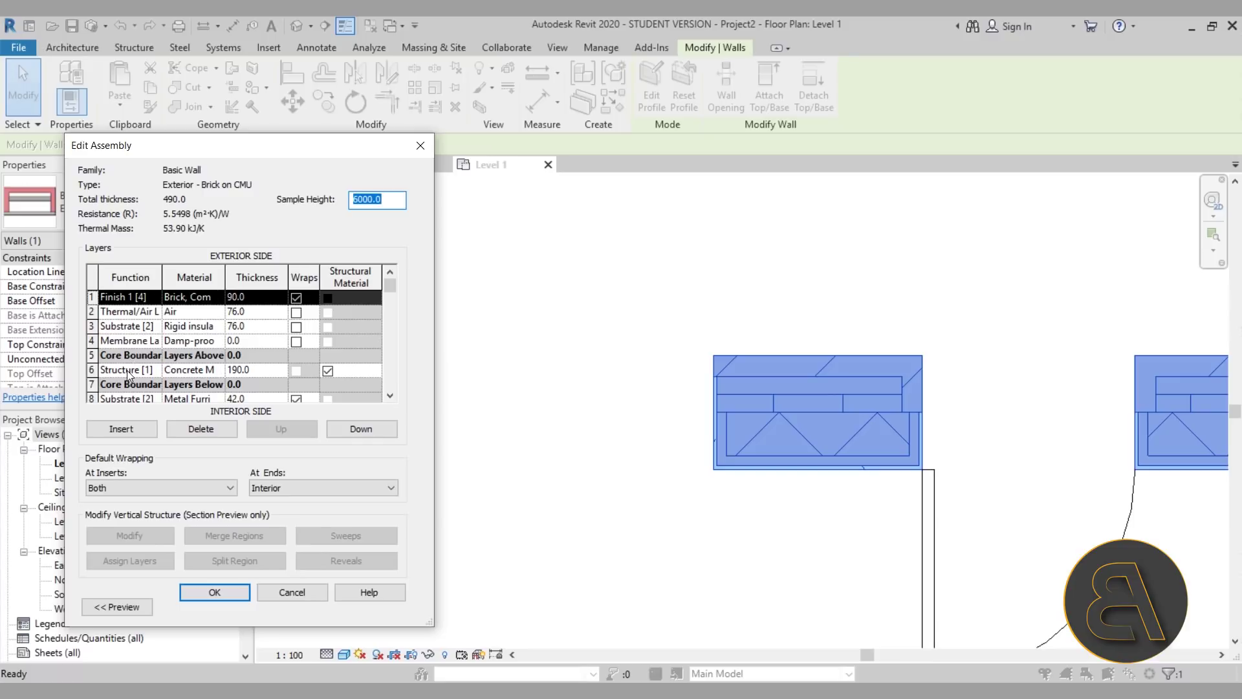
scroll(125, 359, down, 1)
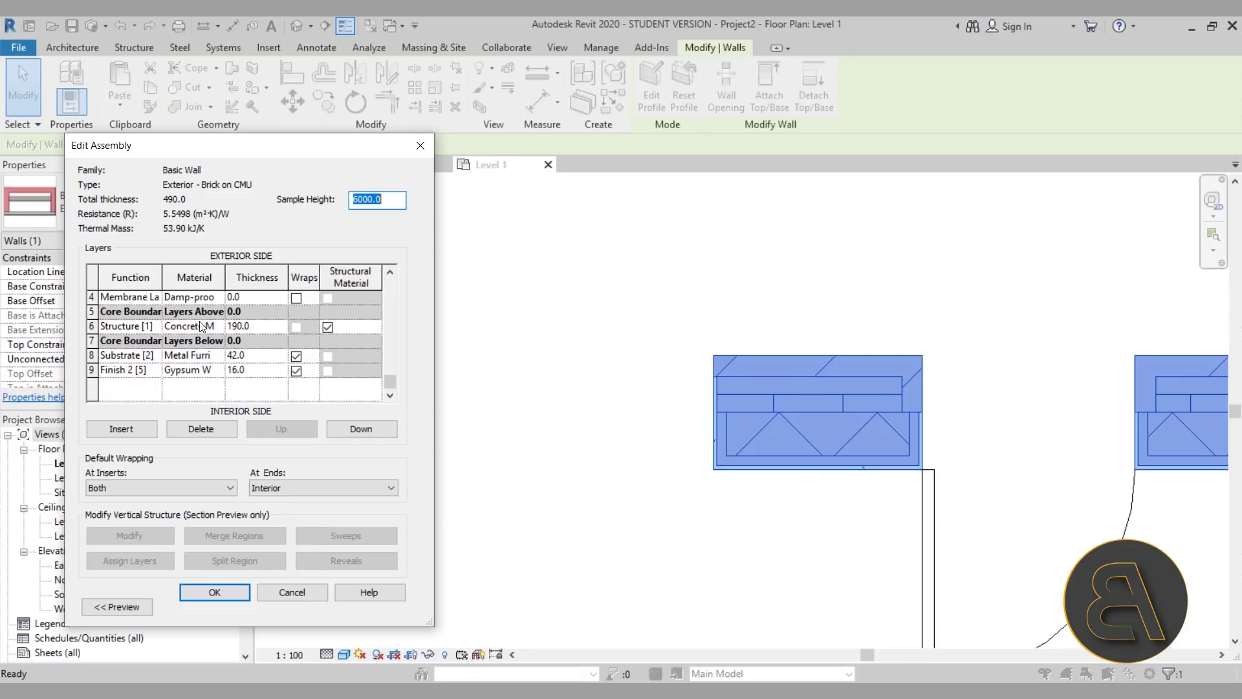
scroll(194, 309, up, 1)
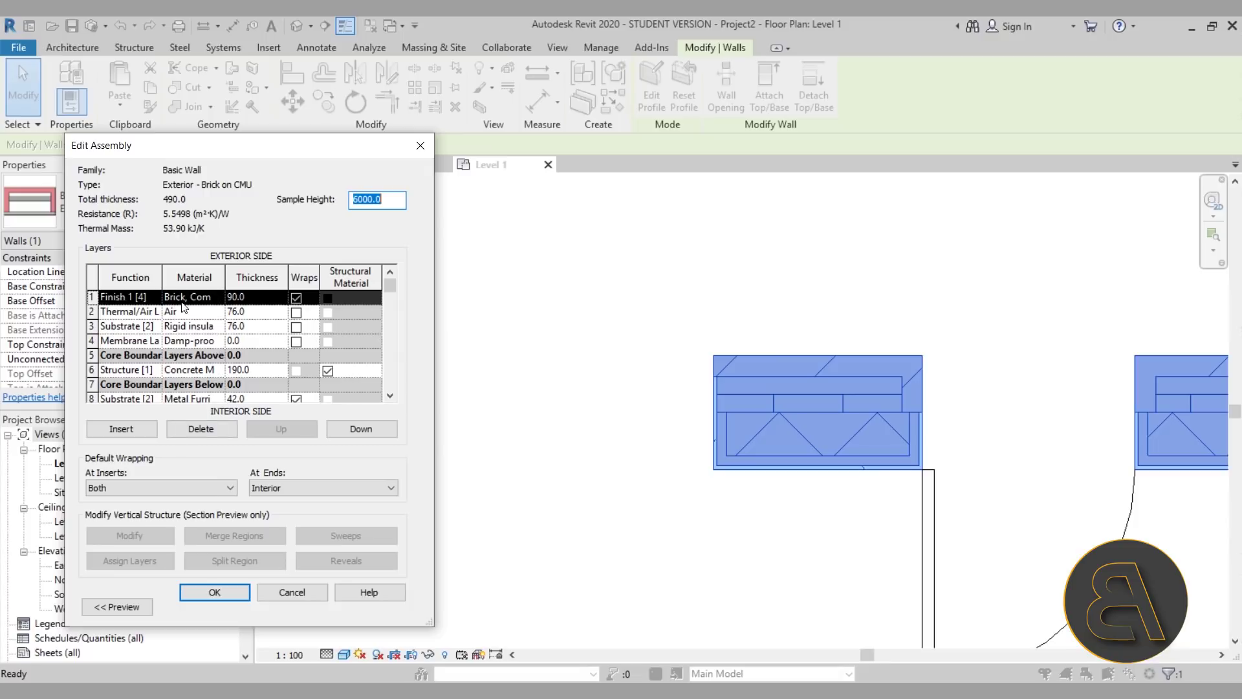
scroll(181, 301, down, 1)
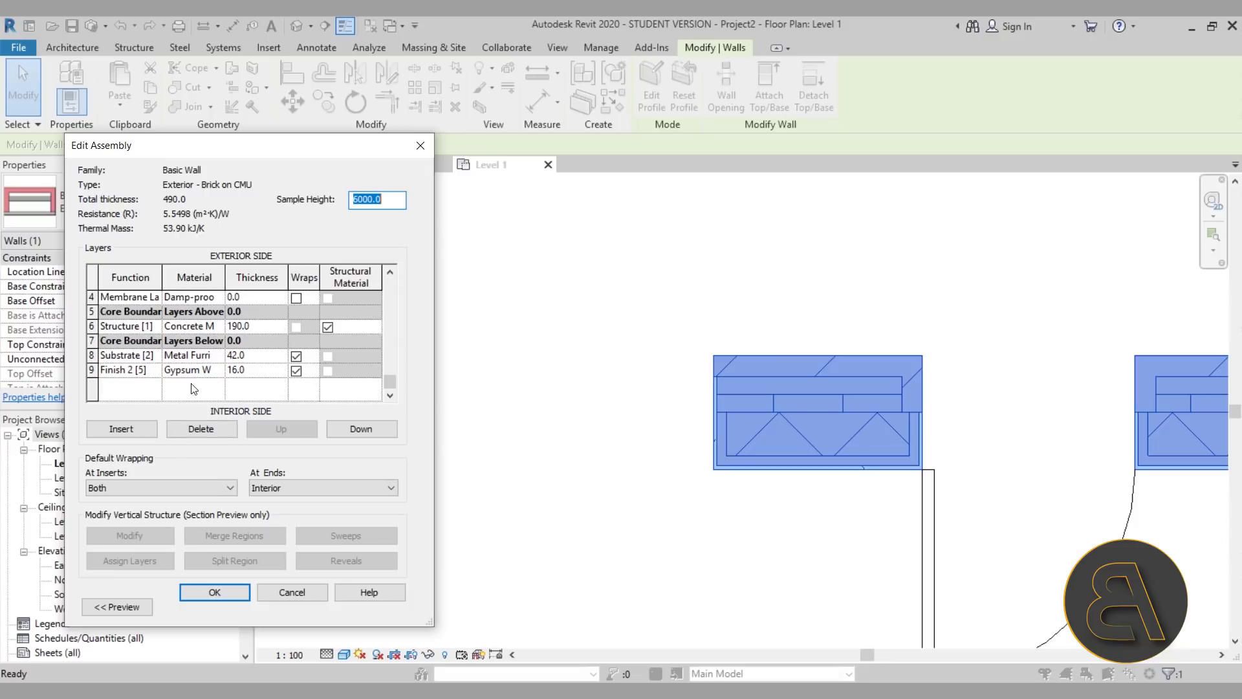
scroll(194, 388, up, 1)
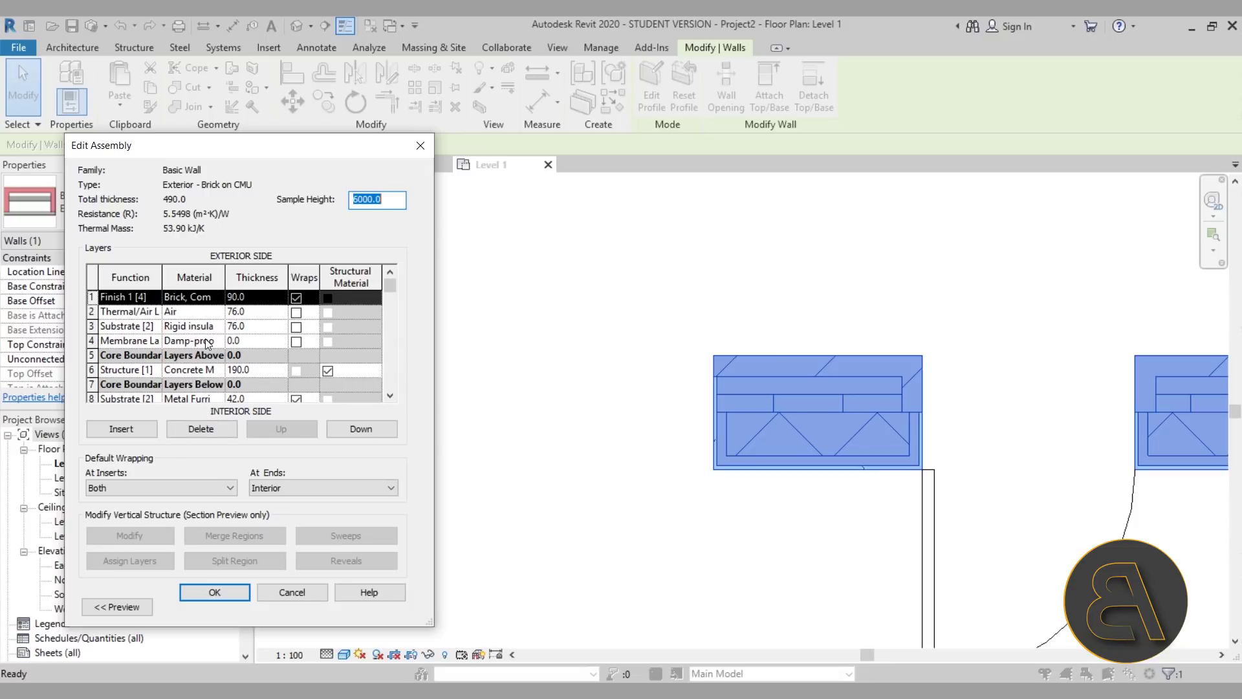
scroll(207, 343, down, 1)
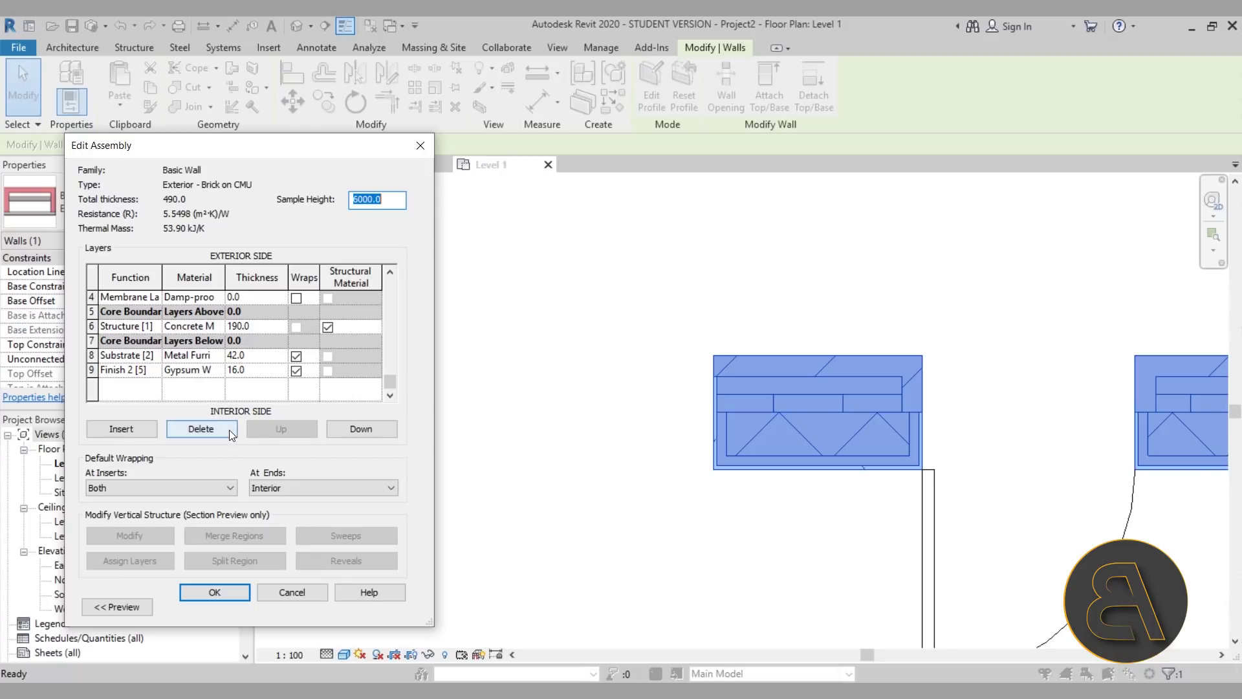
click(286, 488)
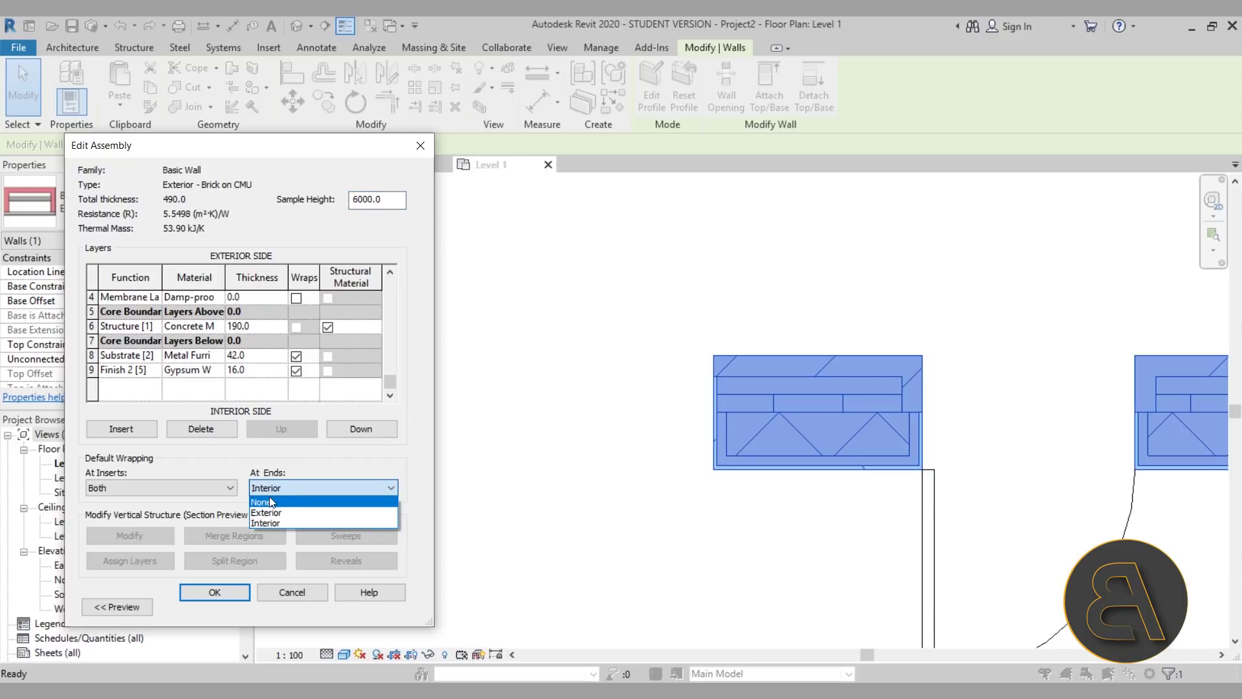
click(269, 501)
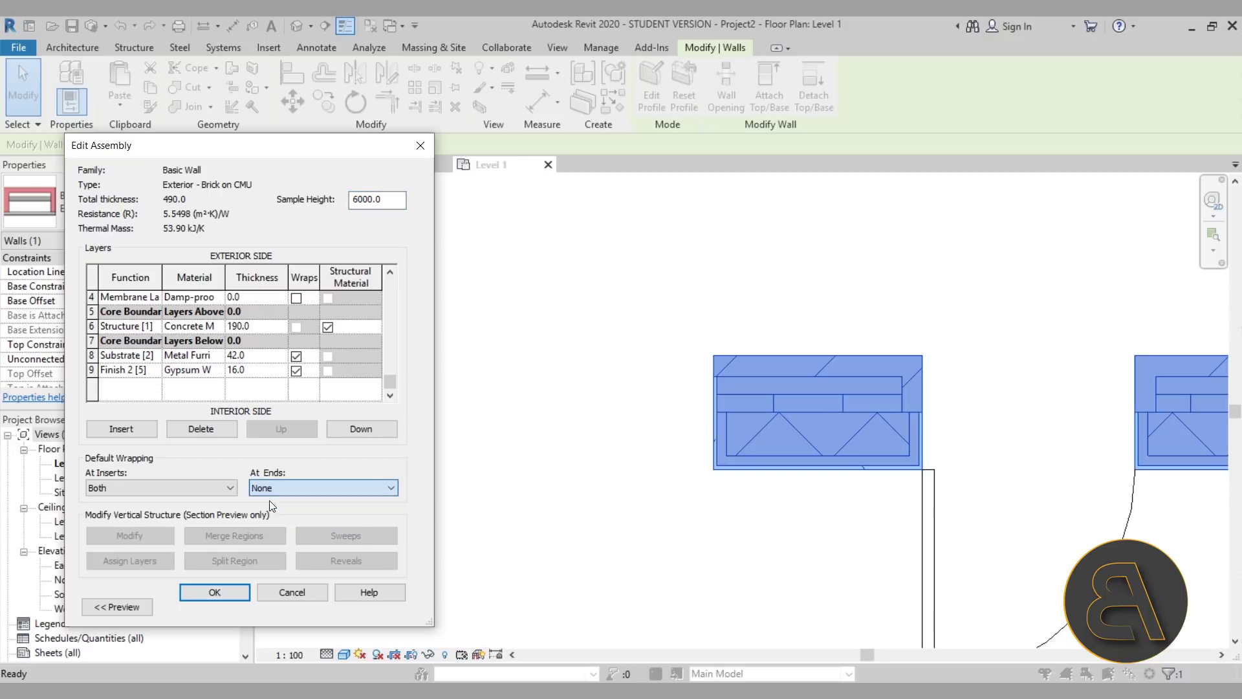
click(157, 488)
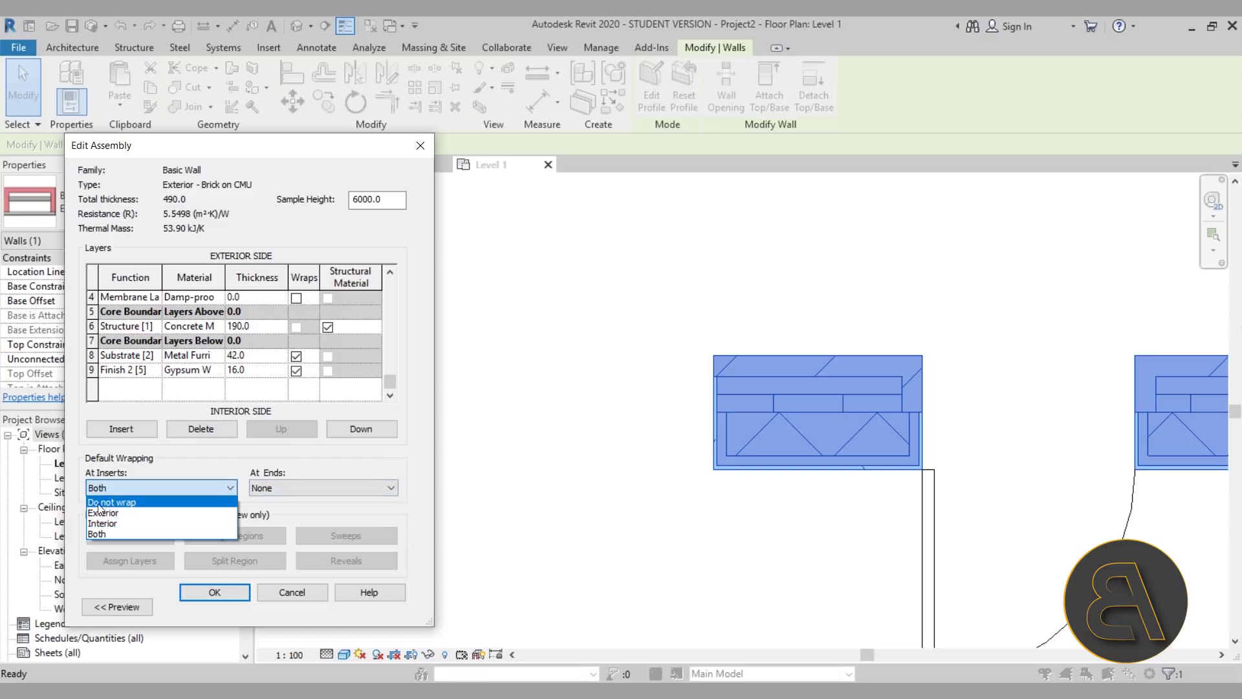
click(118, 503)
click(214, 593)
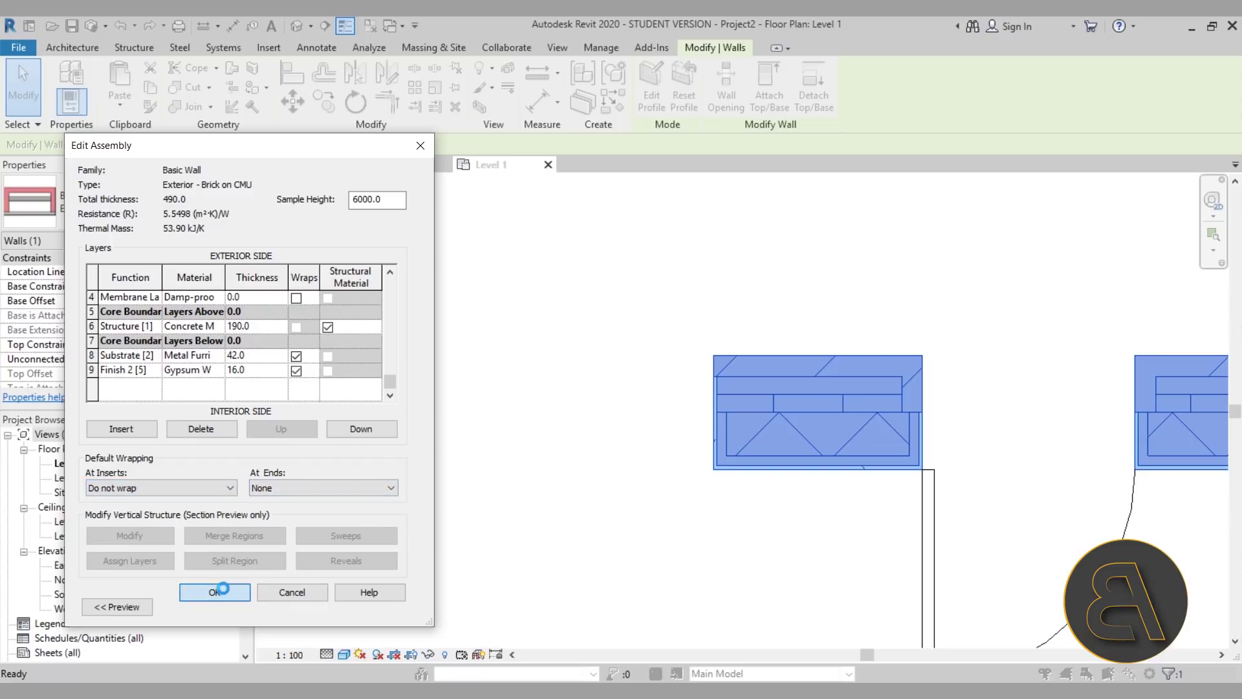
click(395, 606)
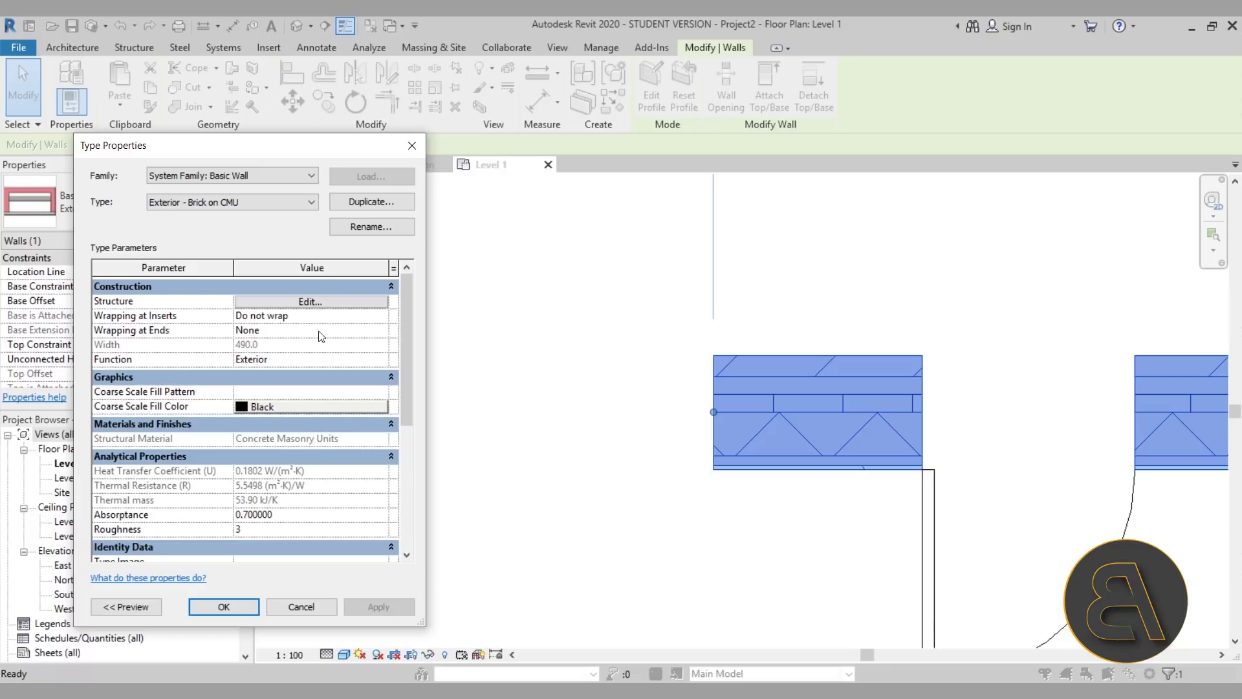
- Enable wrapping for the Air and Rigid insulation layers in the wall assembly, accept the type changes and deselect the wall
click(340, 301)
click(296, 326)
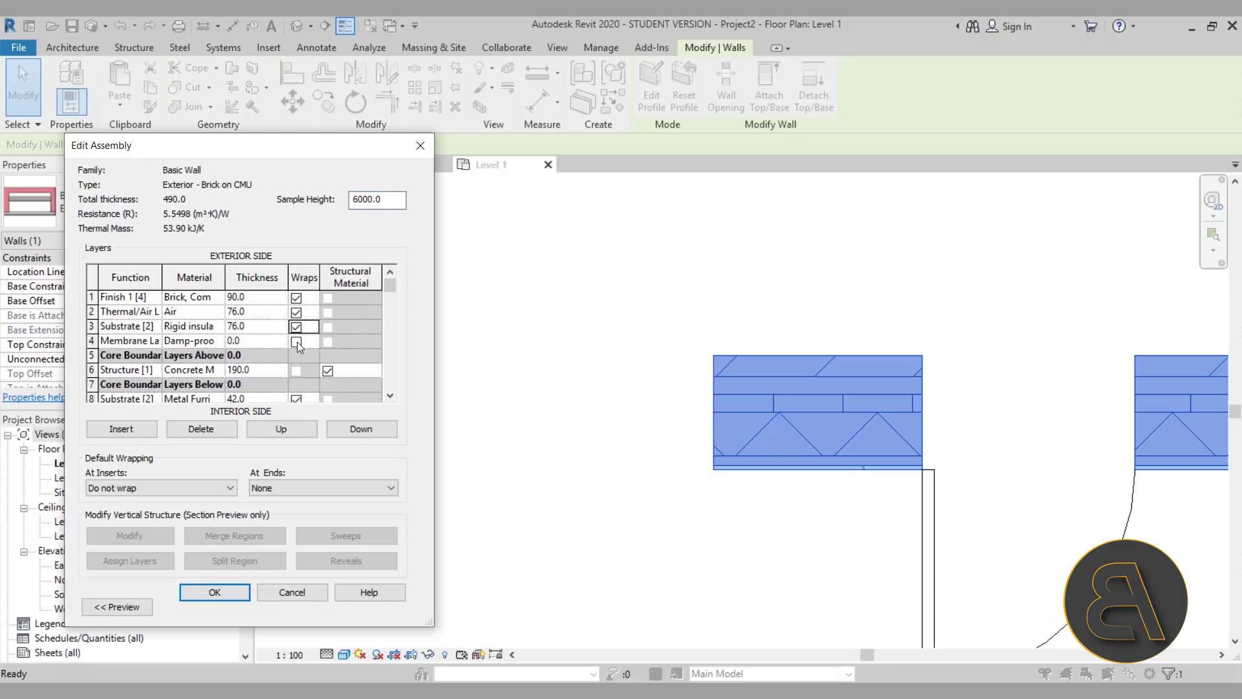
click(235, 591)
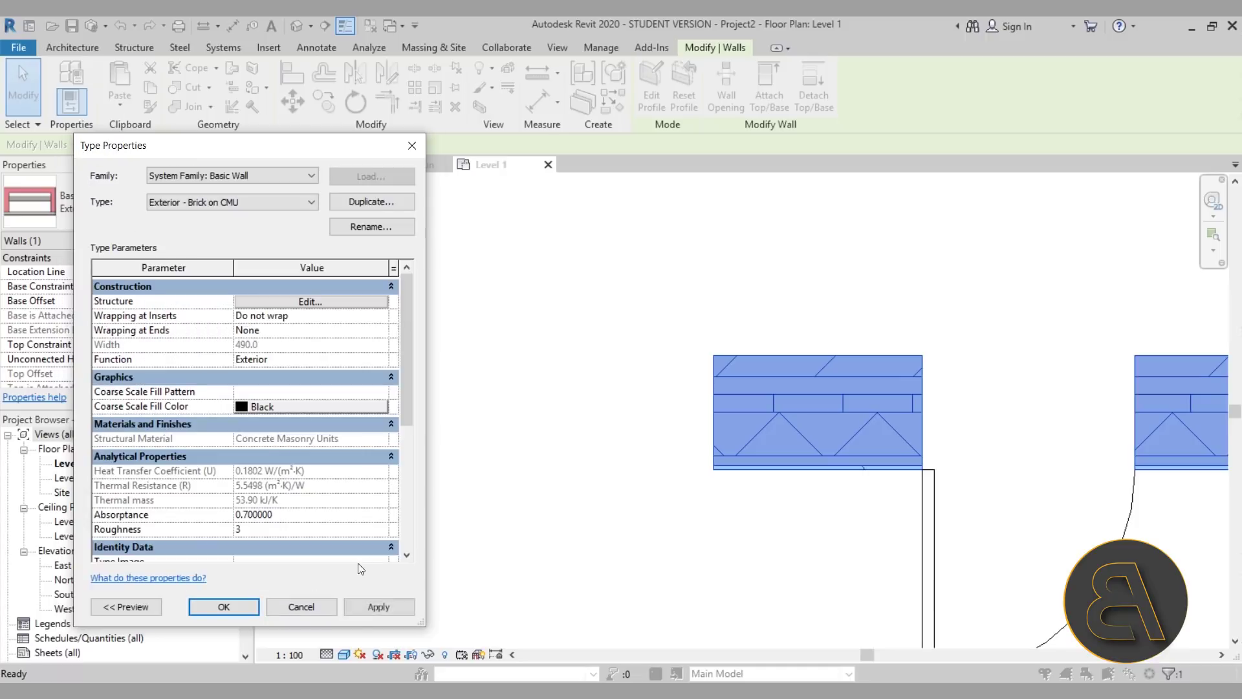
click(369, 611)
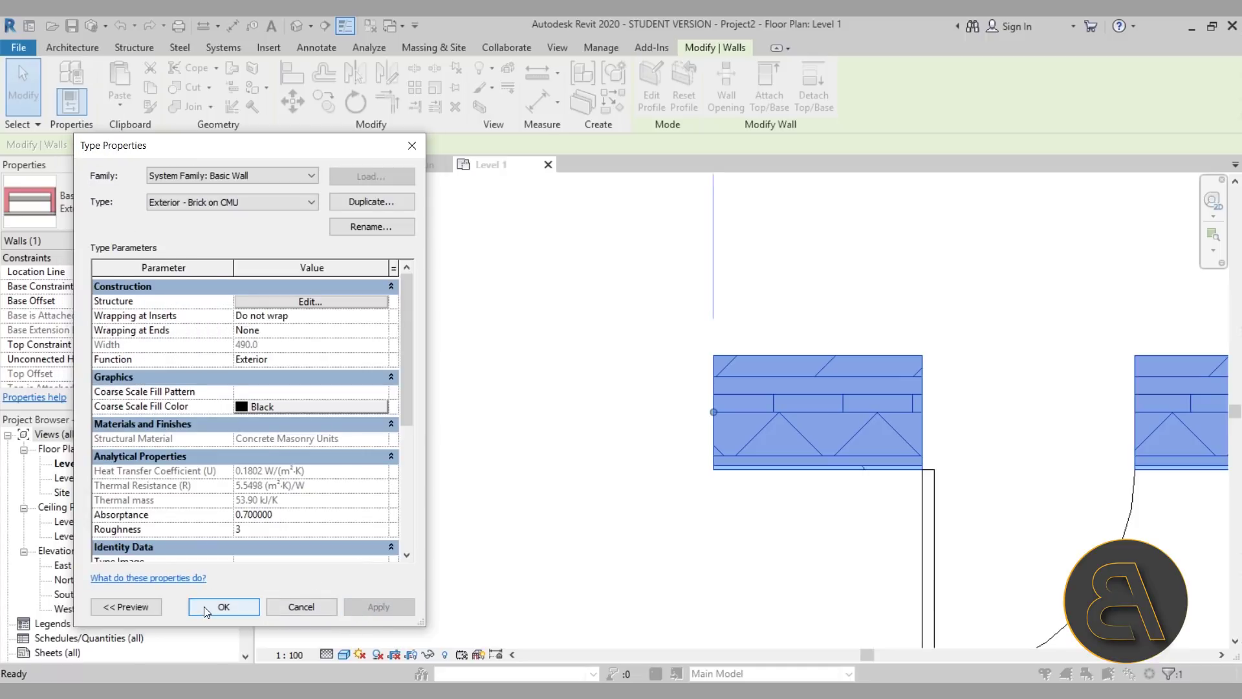
click(219, 607)
key(Escape)
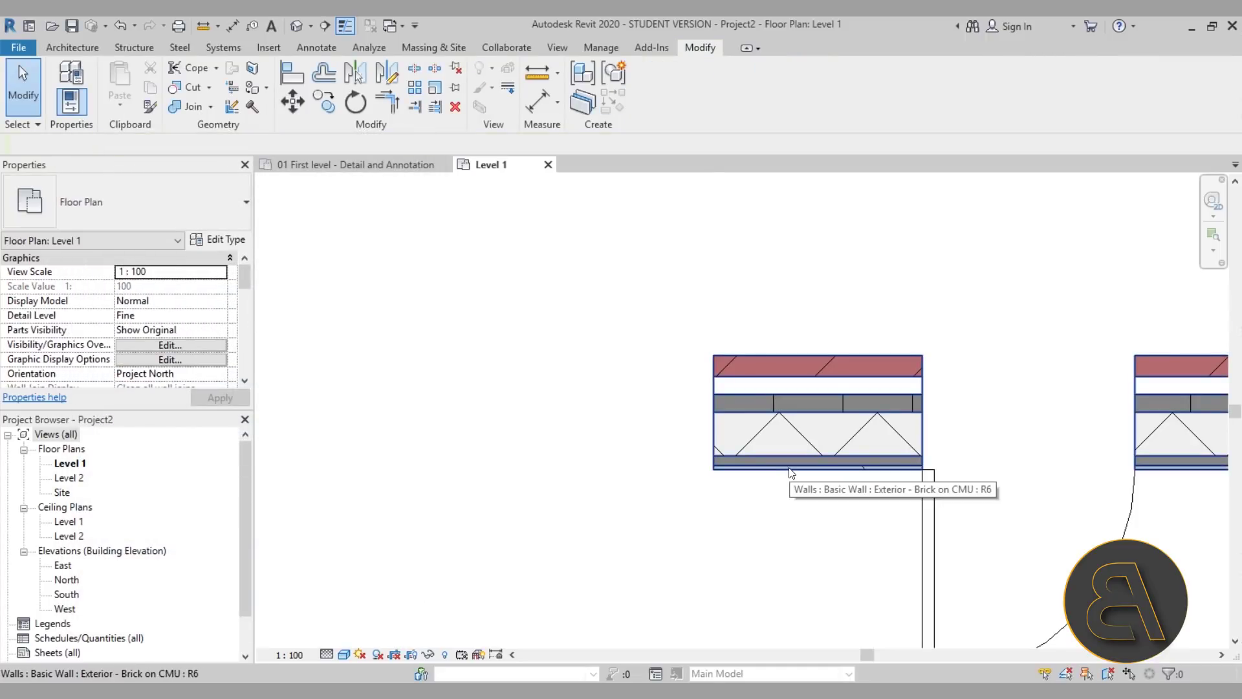
- Draw an Exterior - Brick and Block on Mtl. Stud wall from the existing wall's free end, perpendicular to it on the door-swing side
scroll(632, 332, down, 2)
middle_drag(618, 333, 492, 325)
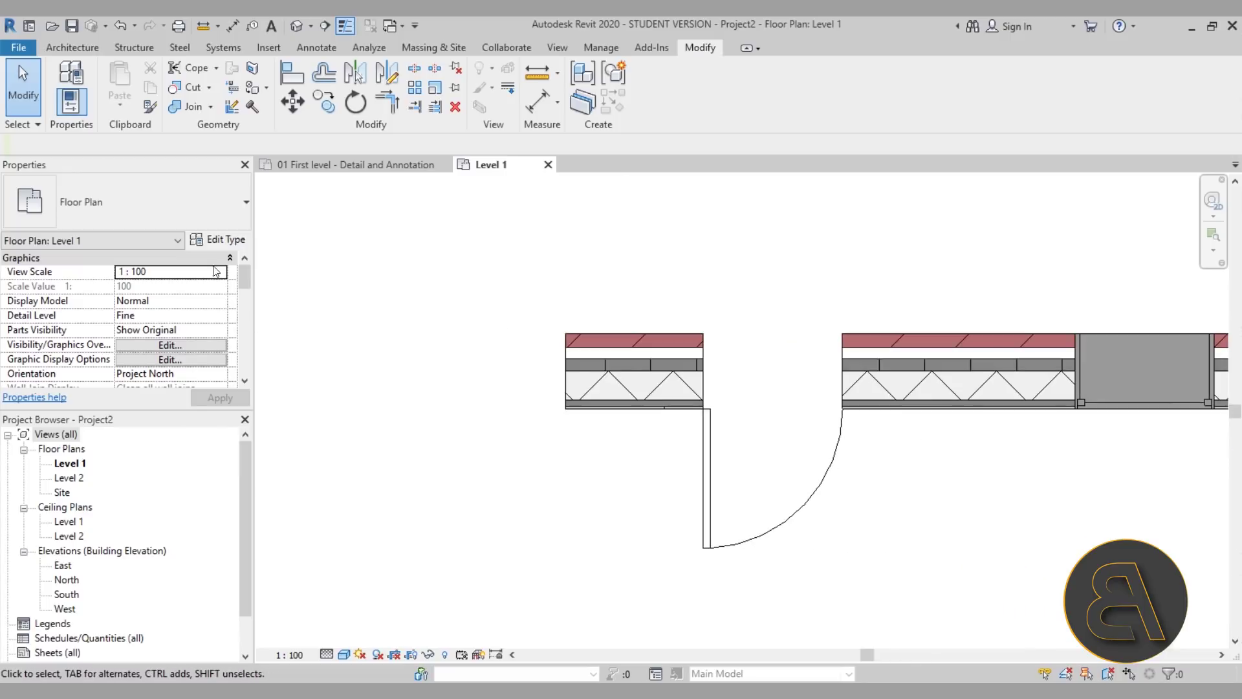
click(71, 47)
click(73, 65)
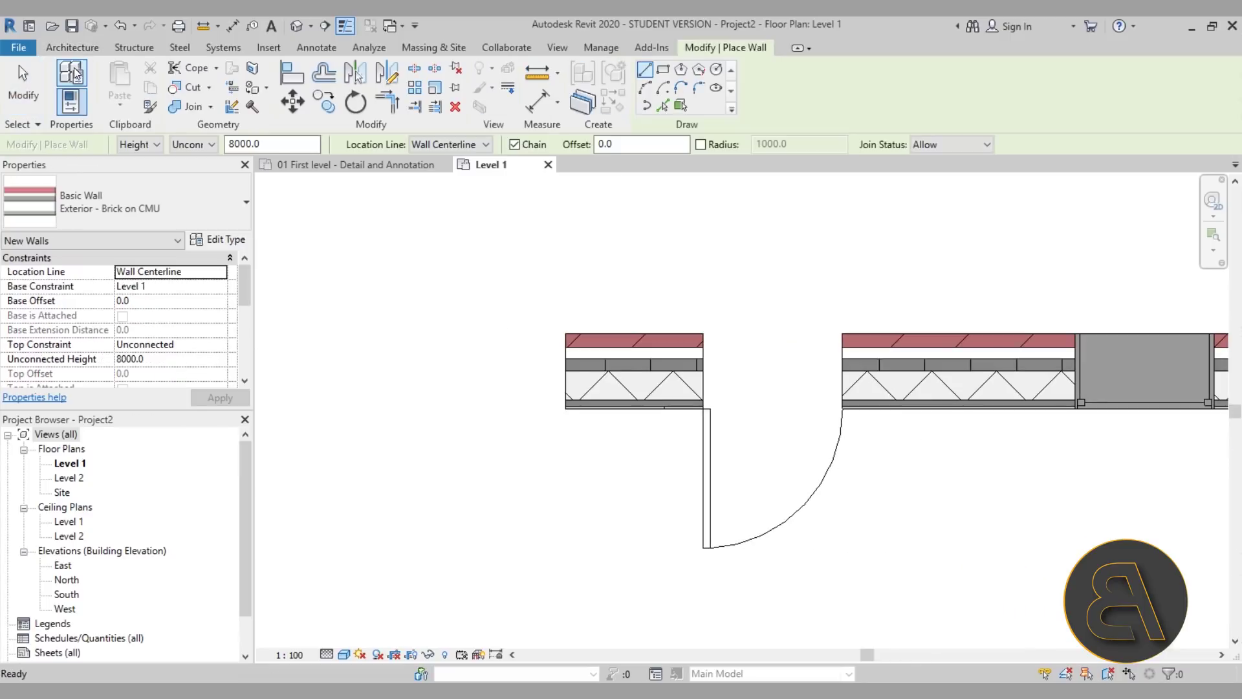
click(108, 204)
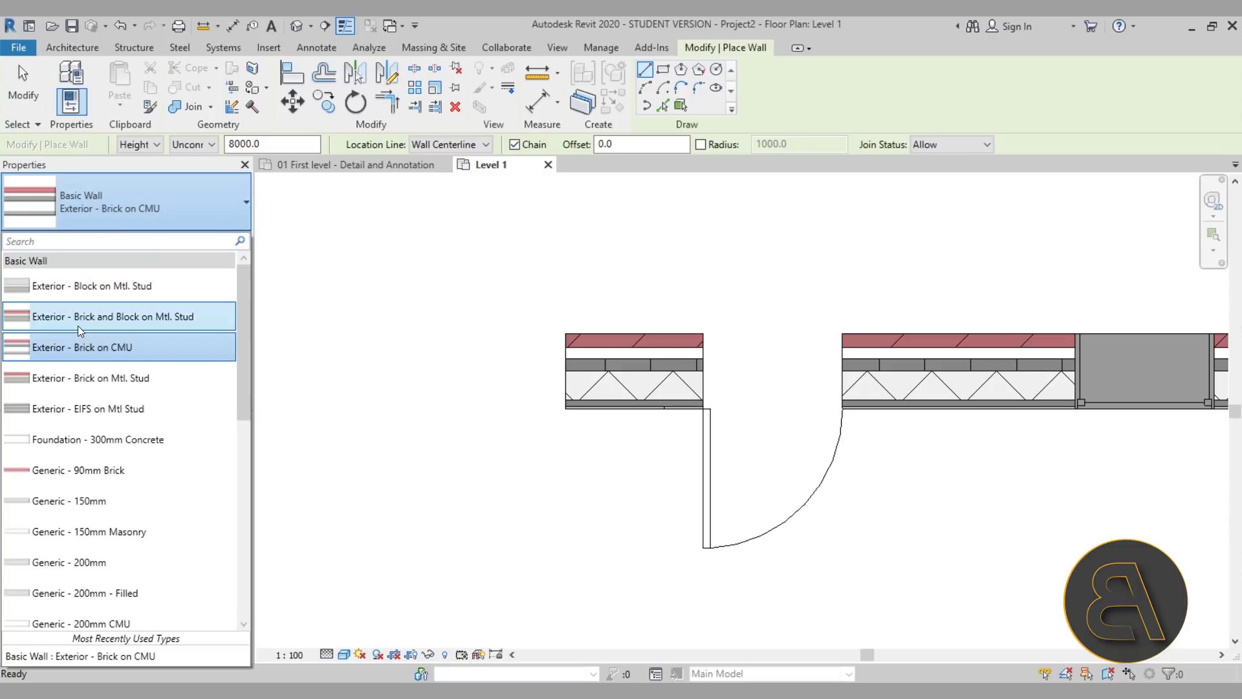
click(173, 324)
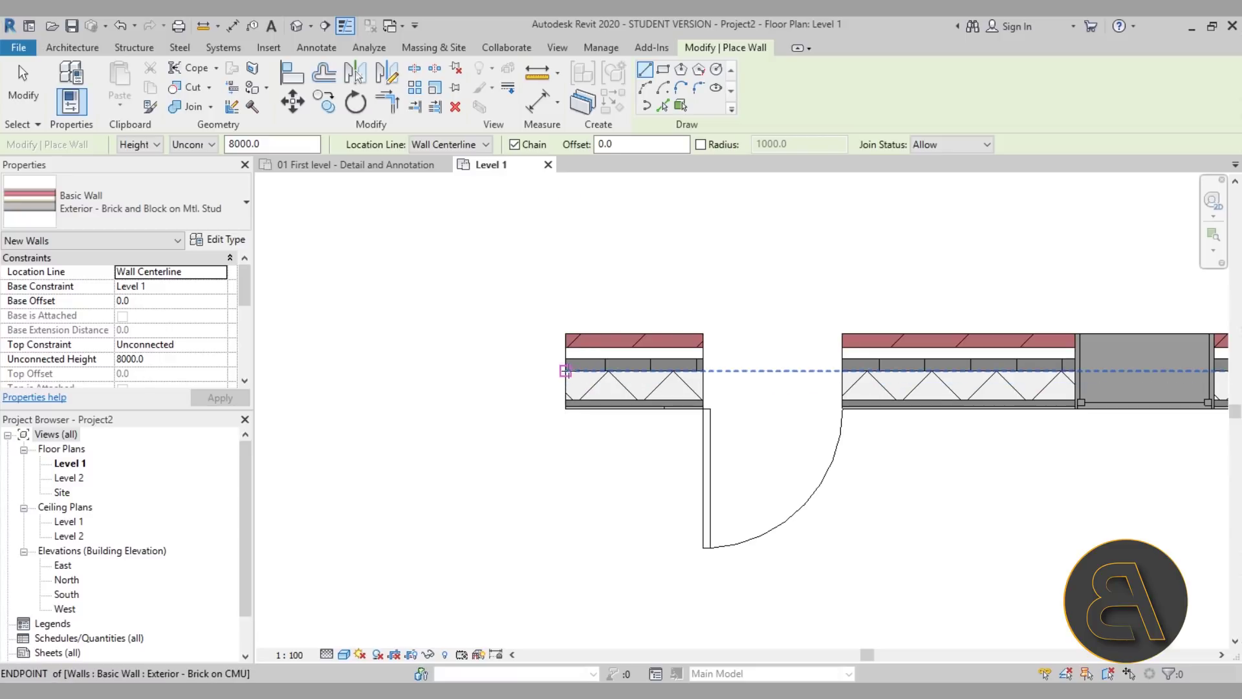
click(566, 371)
scroll(570, 406, down, 3)
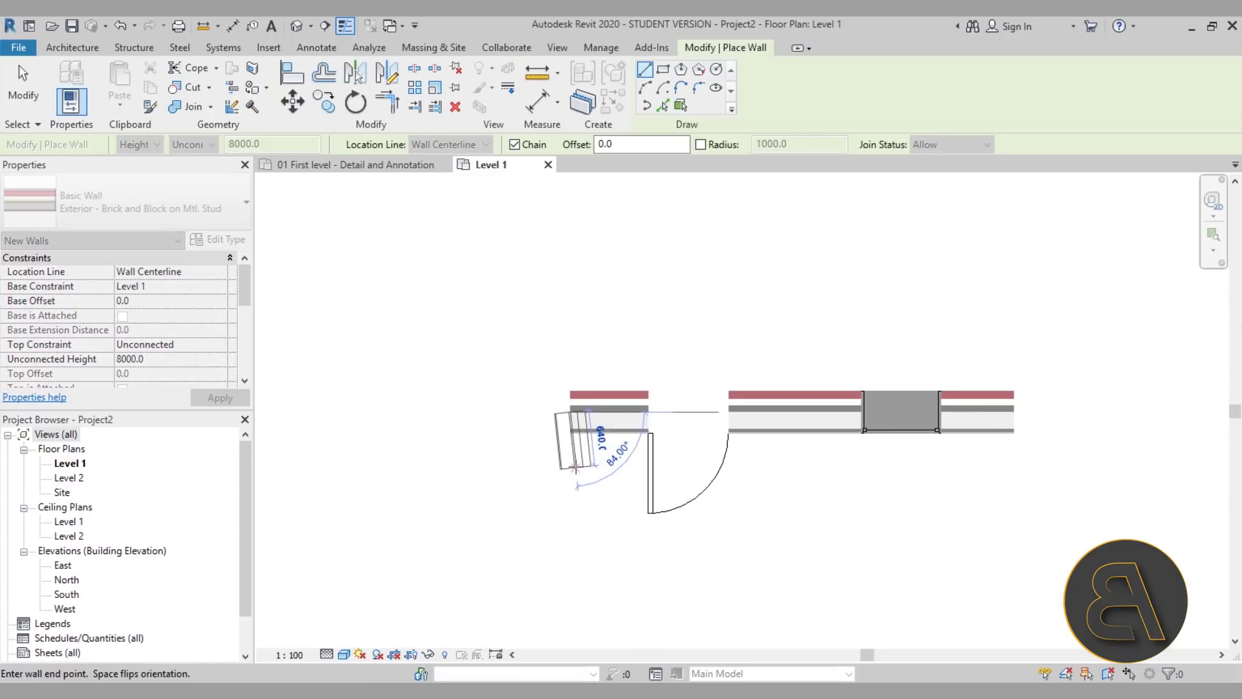
click(568, 542)
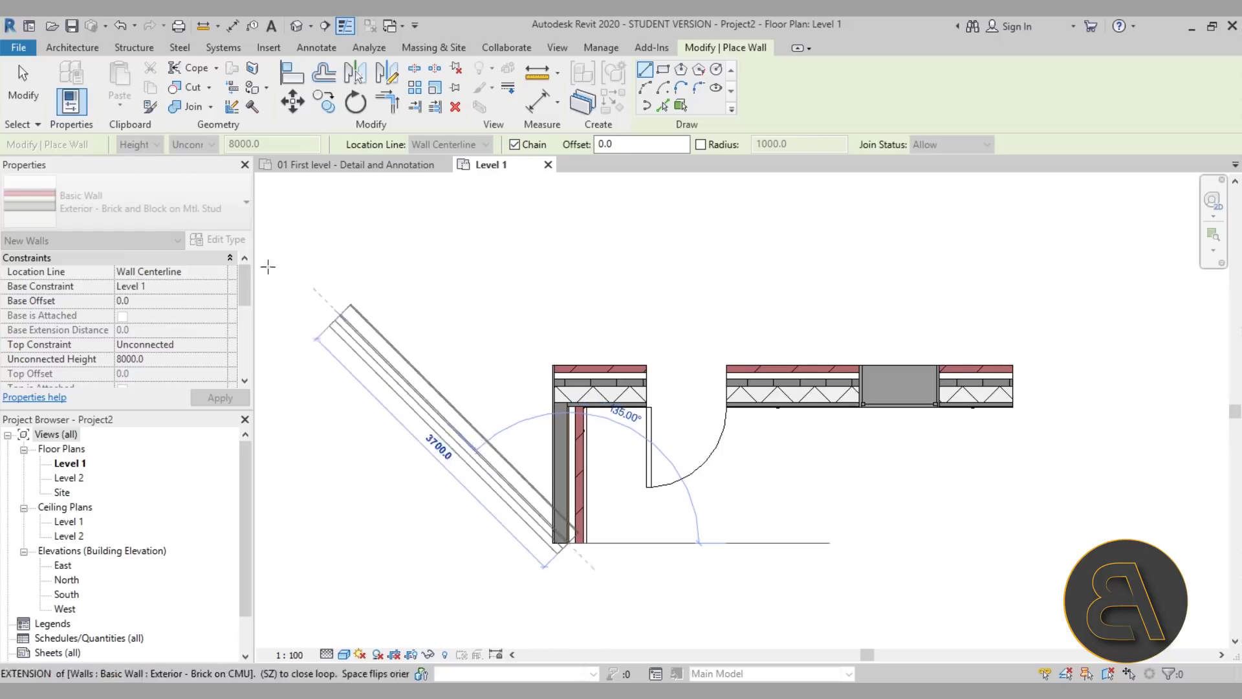
click(24, 91)
- Flip the new perpendicular wall so its brick layer faces outward, and inspect how the layers join at the corner
scroll(586, 489, up, 2)
click(590, 532)
click(590, 457)
click(695, 568)
scroll(554, 388, up, 2)
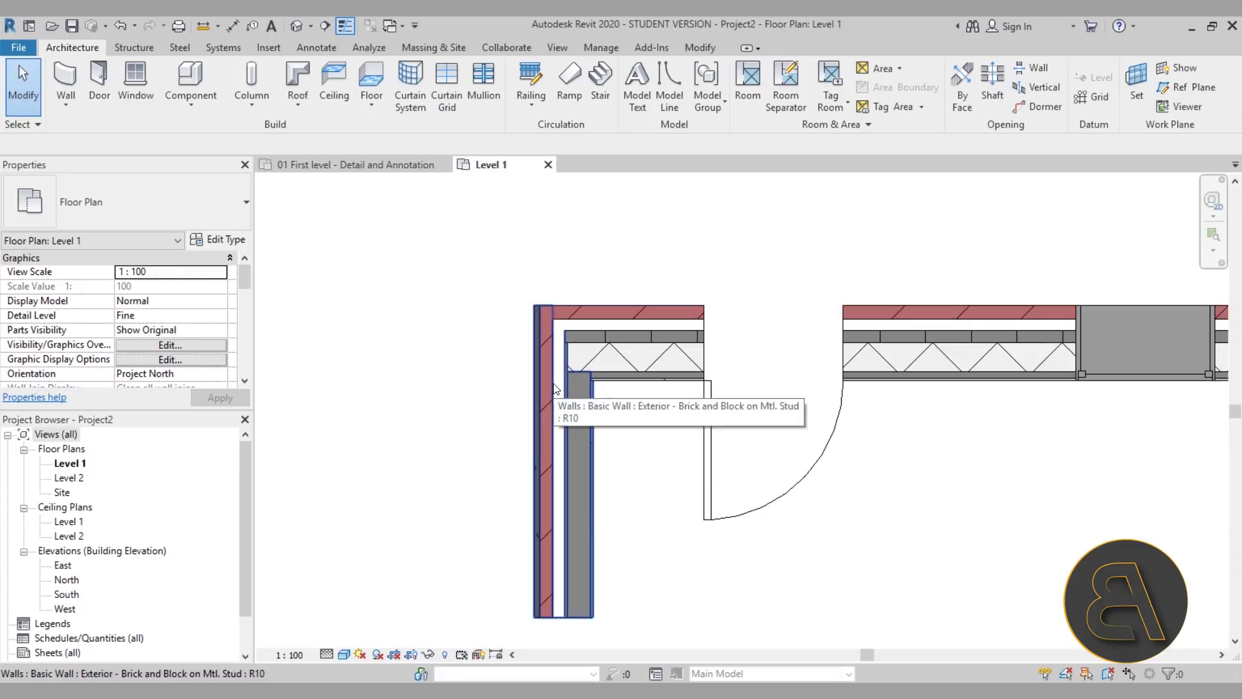
scroll(559, 334, up, 2)
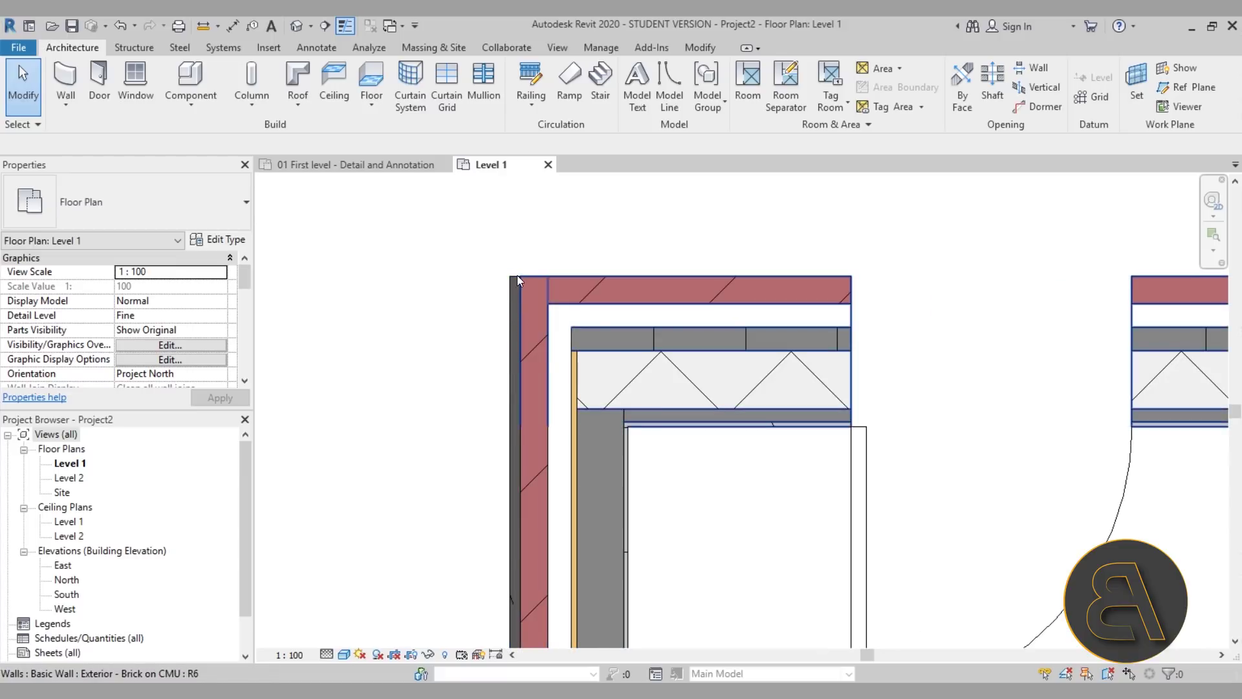
scroll(518, 274, down, 1)
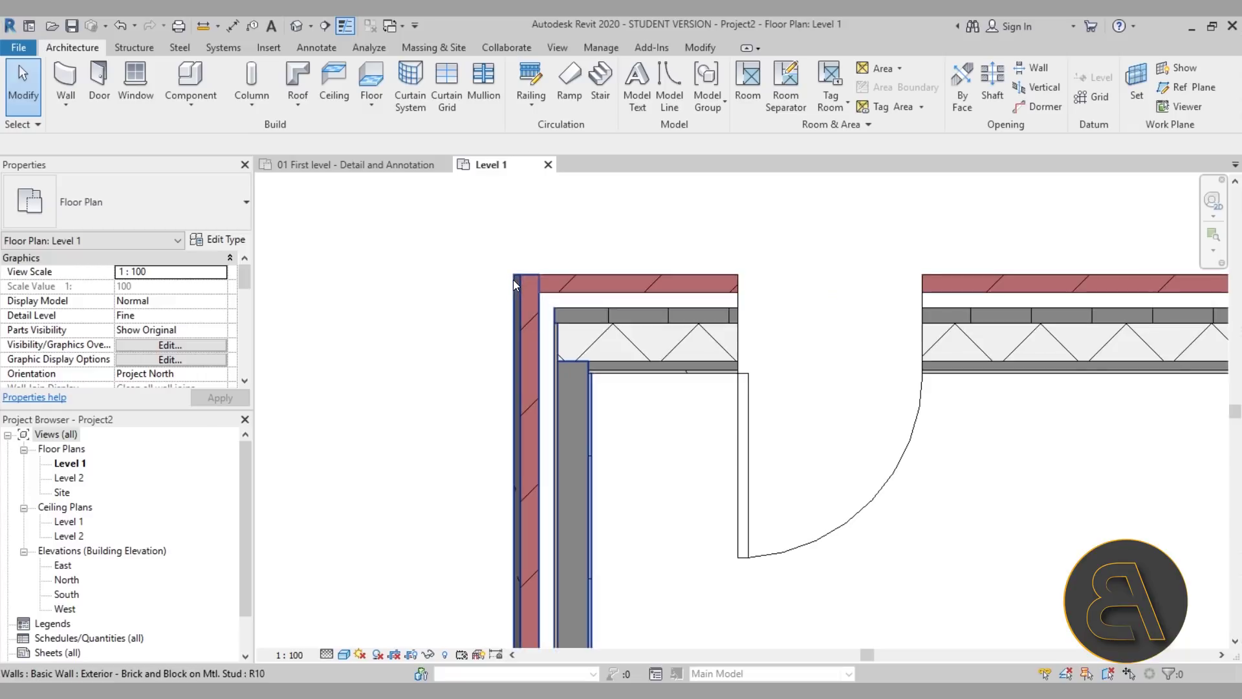
- Examine how the brick, air gap, block and insulation layers of the two wall types meet at the corner beside the door
scroll(528, 313, up, 1)
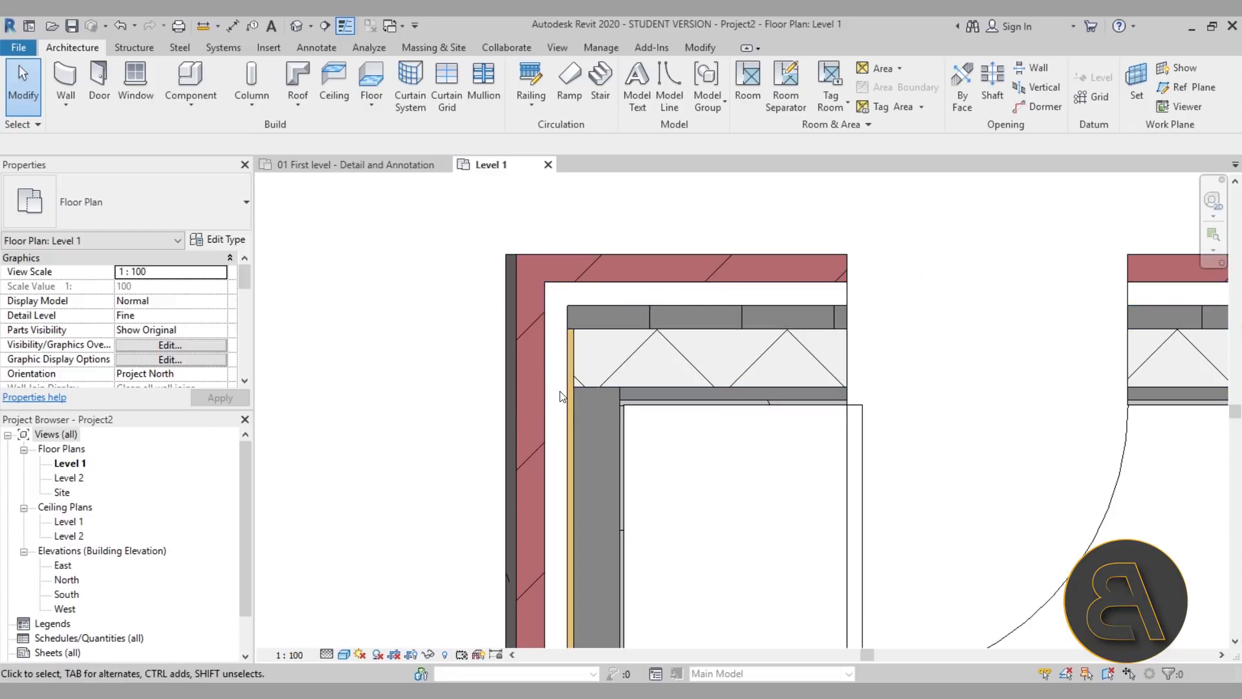
scroll(614, 456, down, 3)
scroll(542, 355, up, 2)
scroll(542, 355, up, 1)
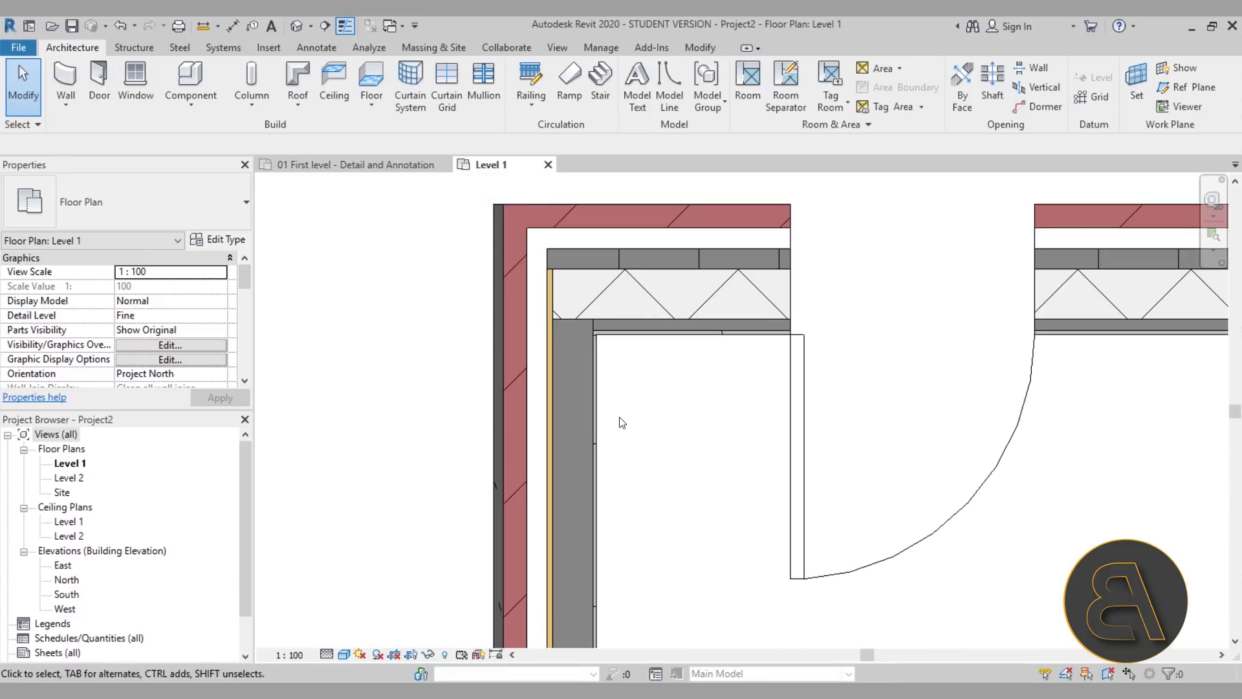
scroll(563, 313, down, 2)
scroll(563, 313, up, 1)
middle_drag(553, 378, 558, 418)
click(654, 414)
drag(653, 414, 769, 414)
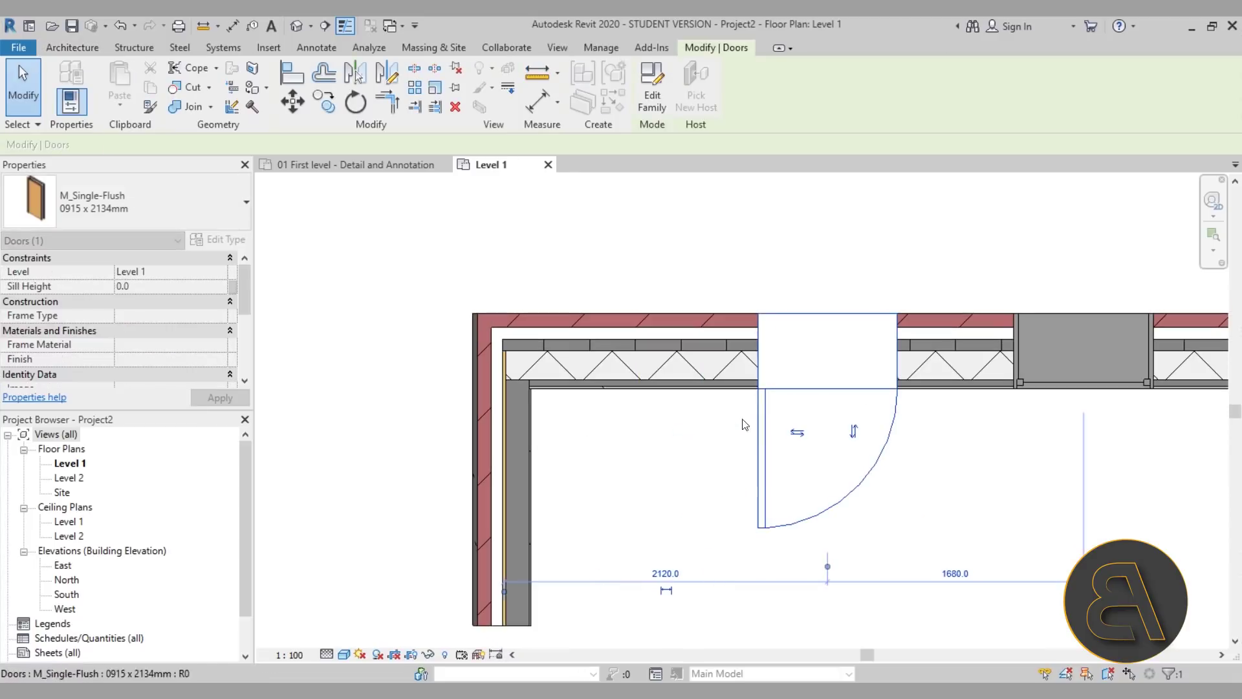
key(Escape)
middle_drag(592, 429, 668, 409)
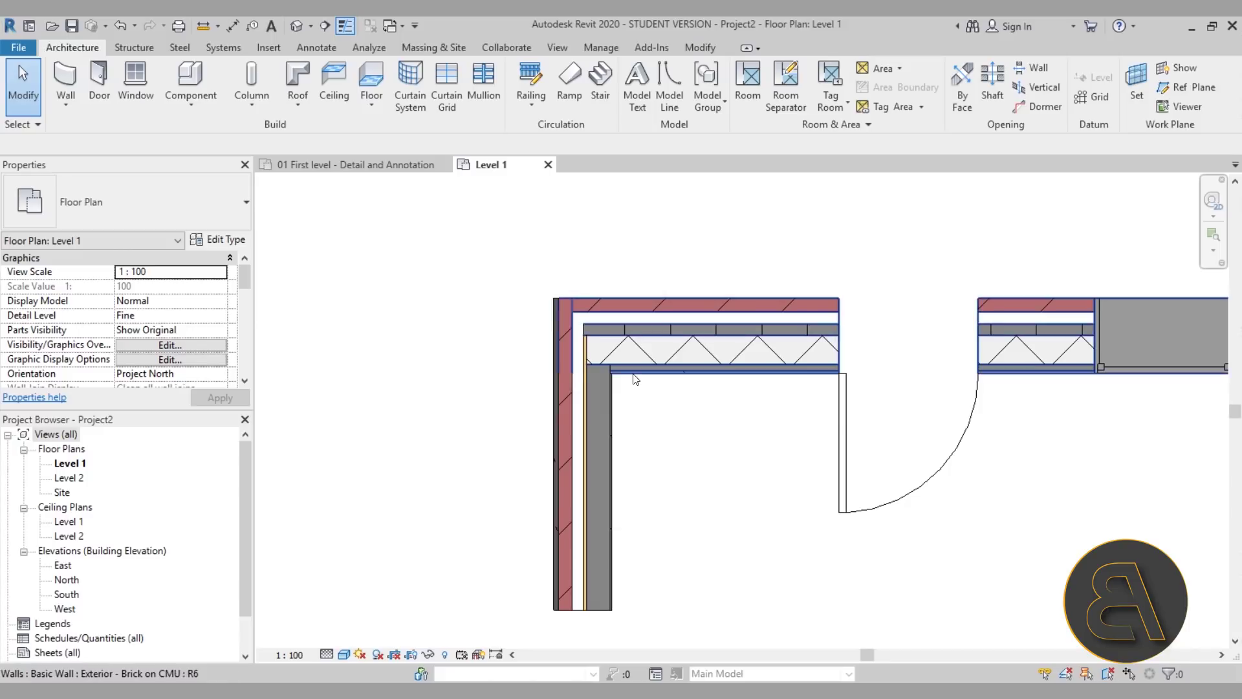
- Pick the corner between the two exterior walls for editing with the Wall Joins tool
click(704, 47)
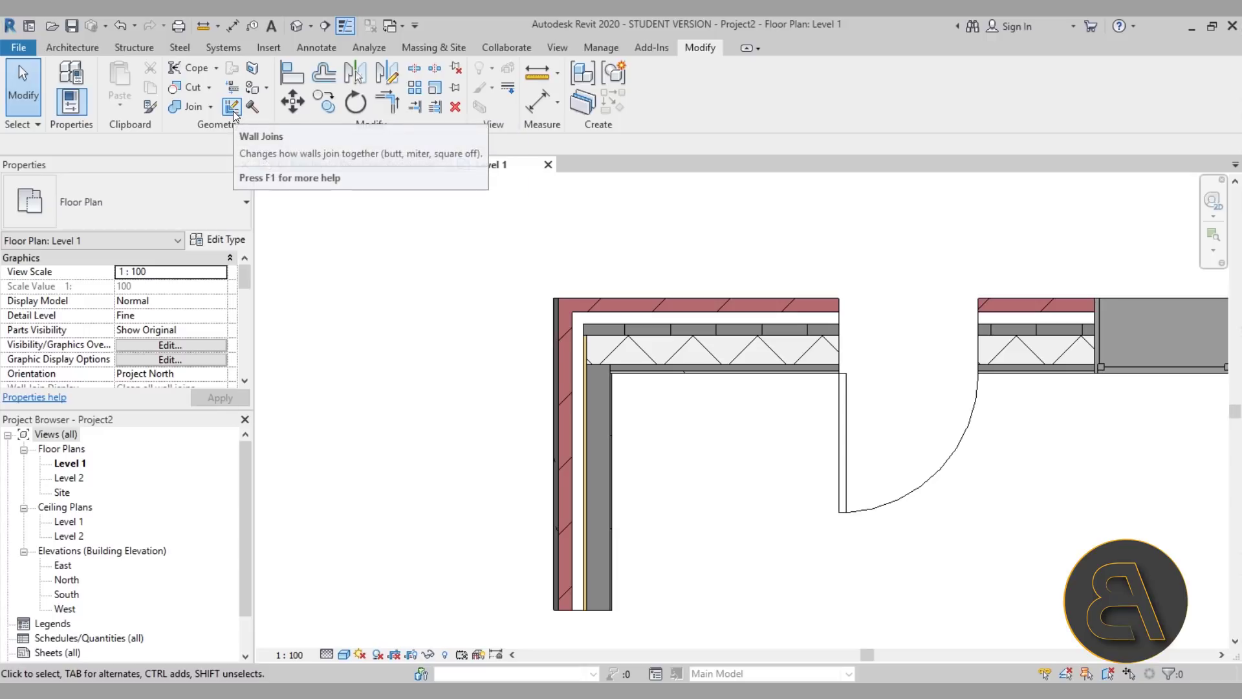
click(232, 112)
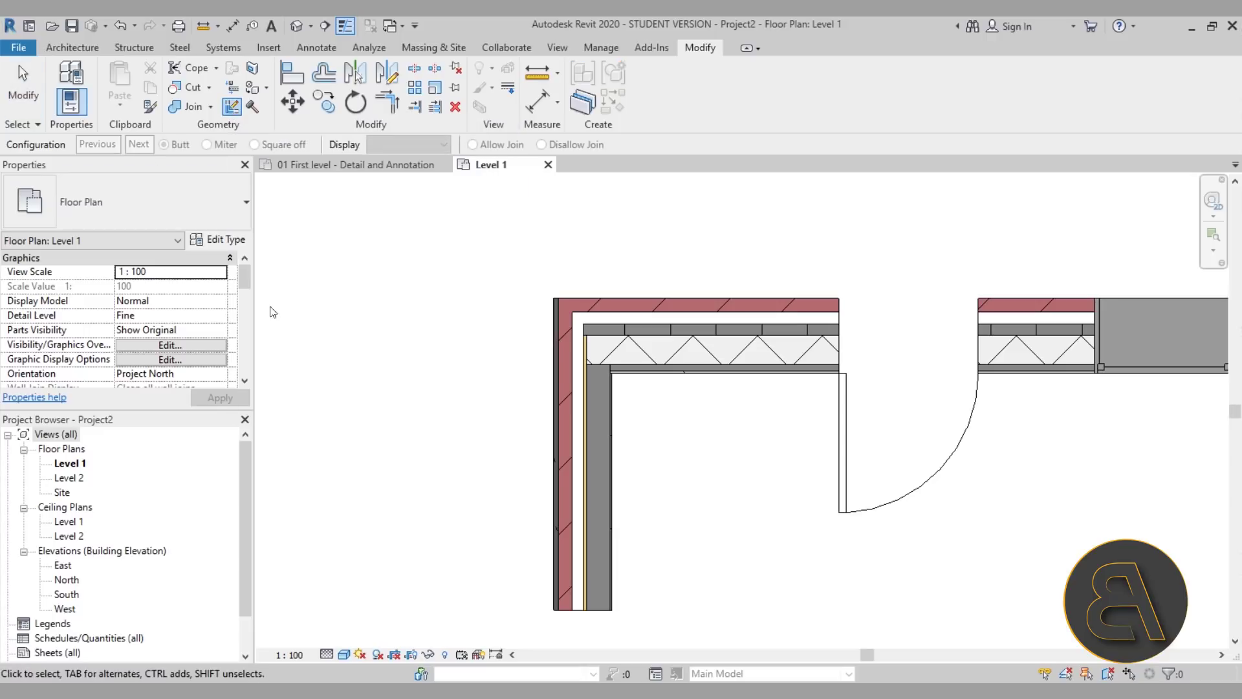
scroll(421, 354, down, 3)
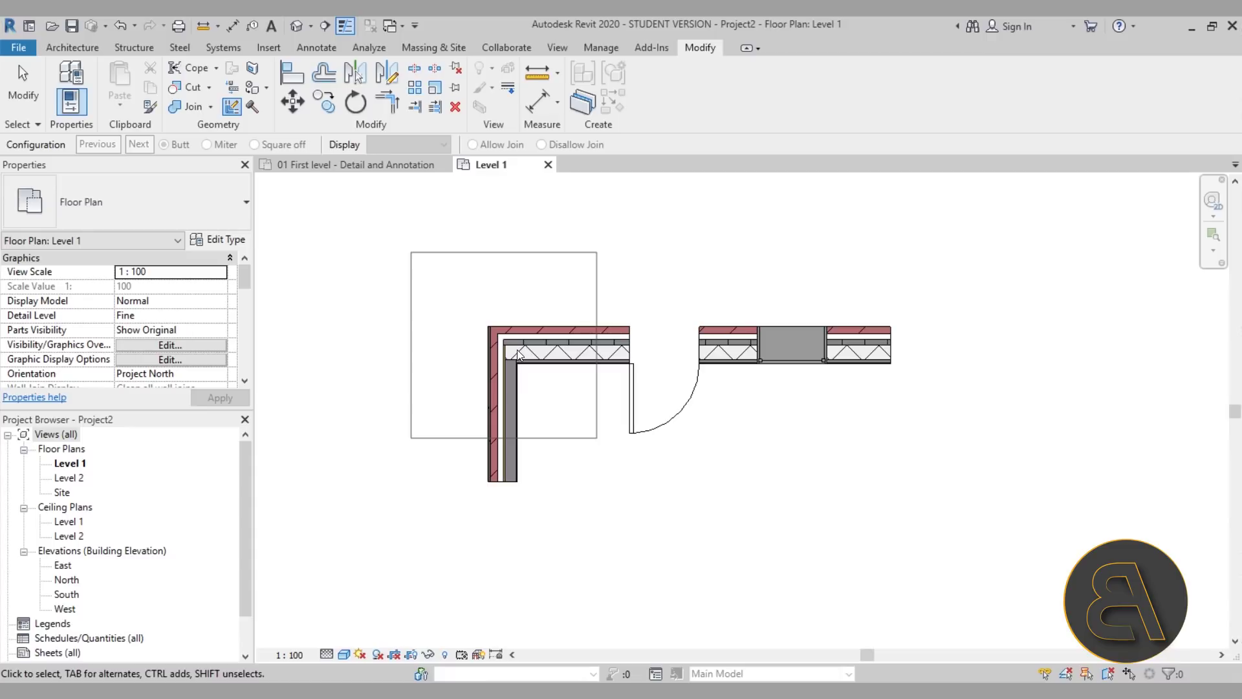
scroll(507, 349, up, 2)
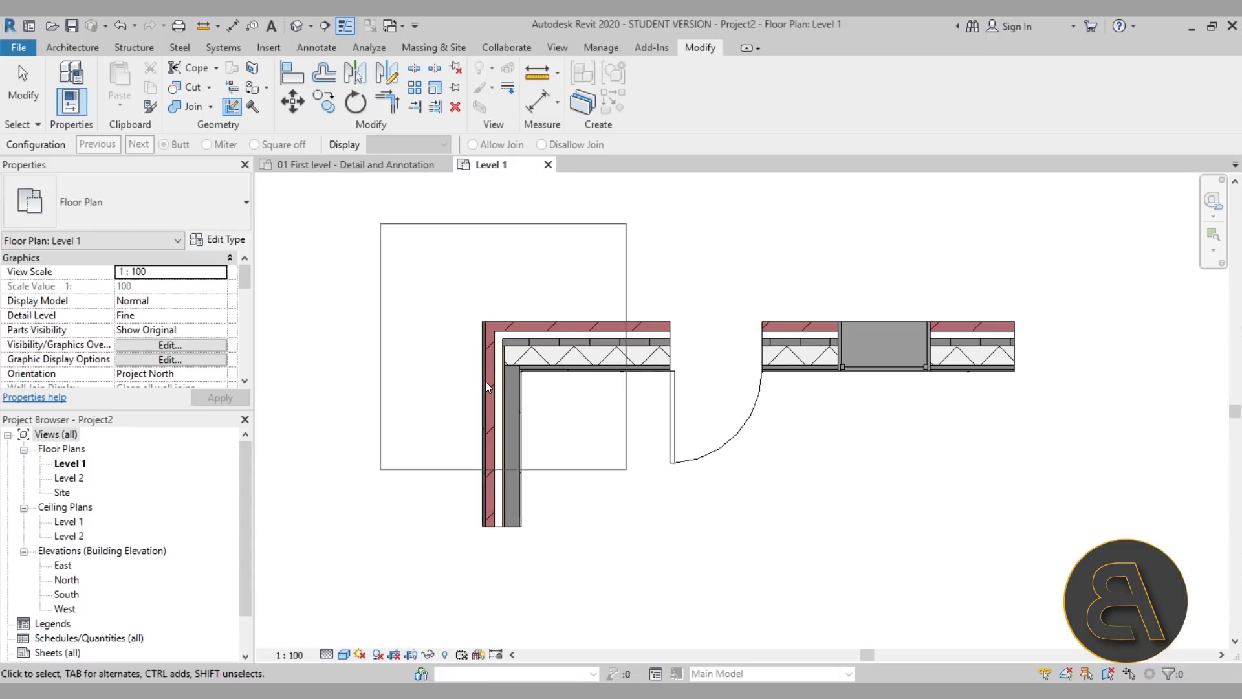
click(519, 355)
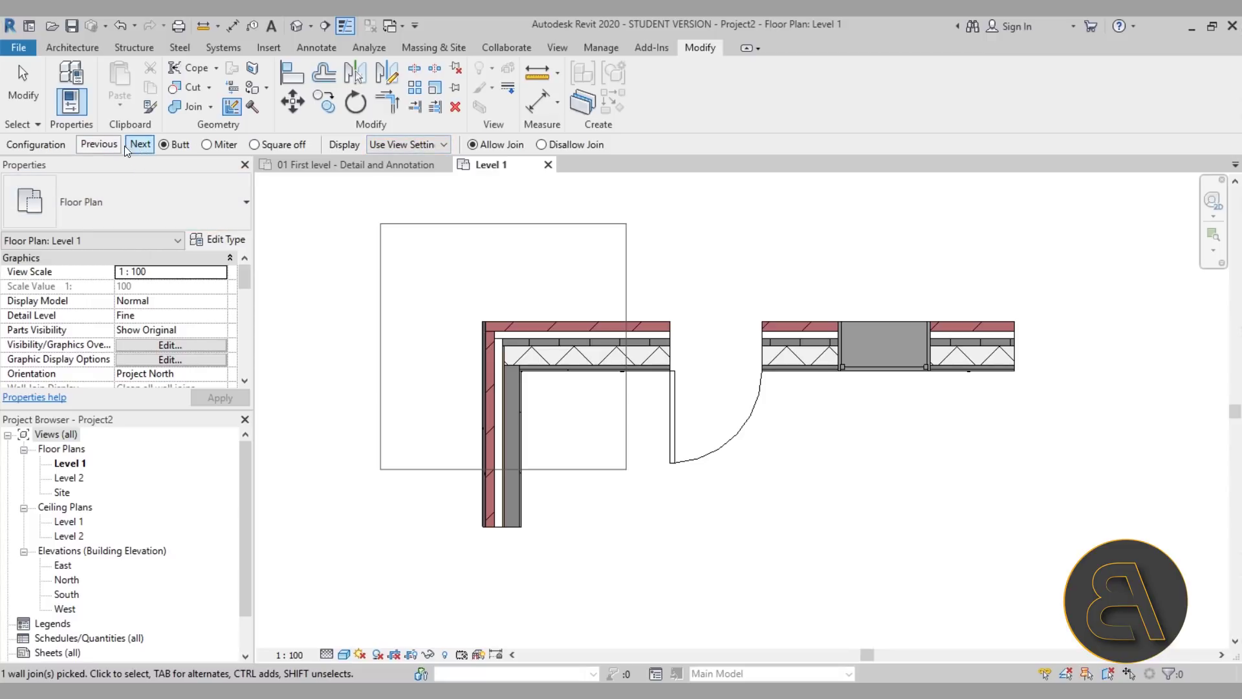
- Cycle through the Butt configurations of the corner join to compare which wall's layers run through
scroll(483, 347, up, 4)
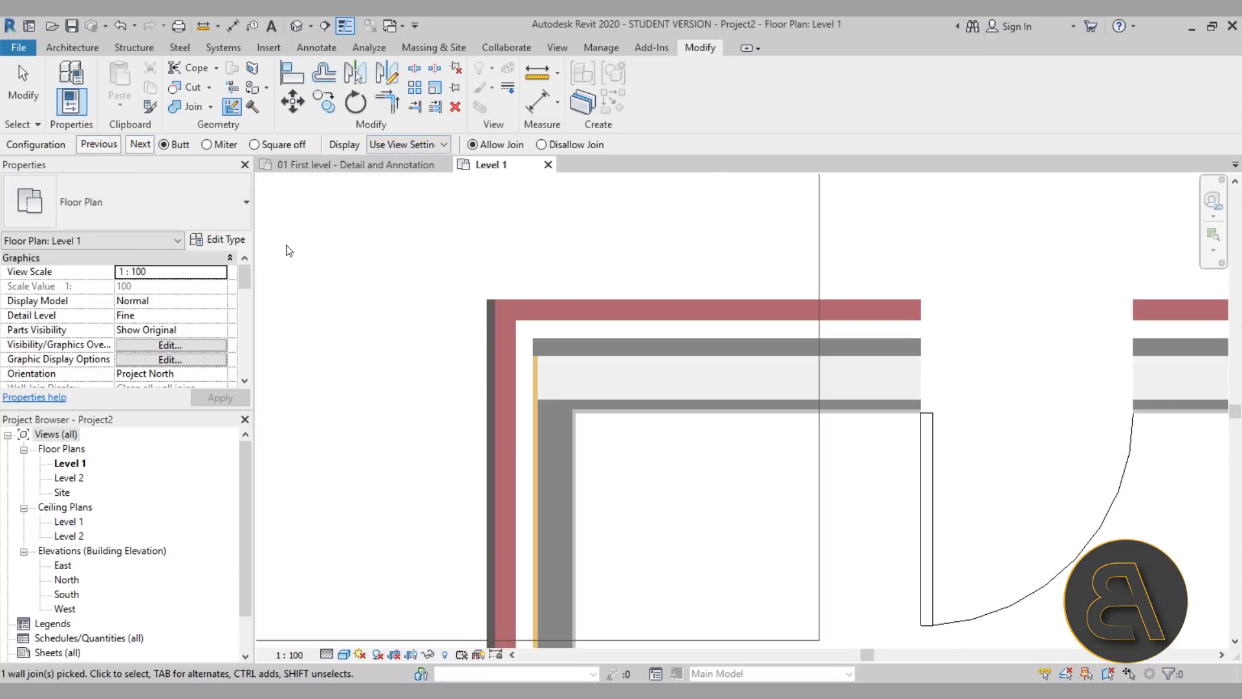
middle_drag(518, 336, 505, 323)
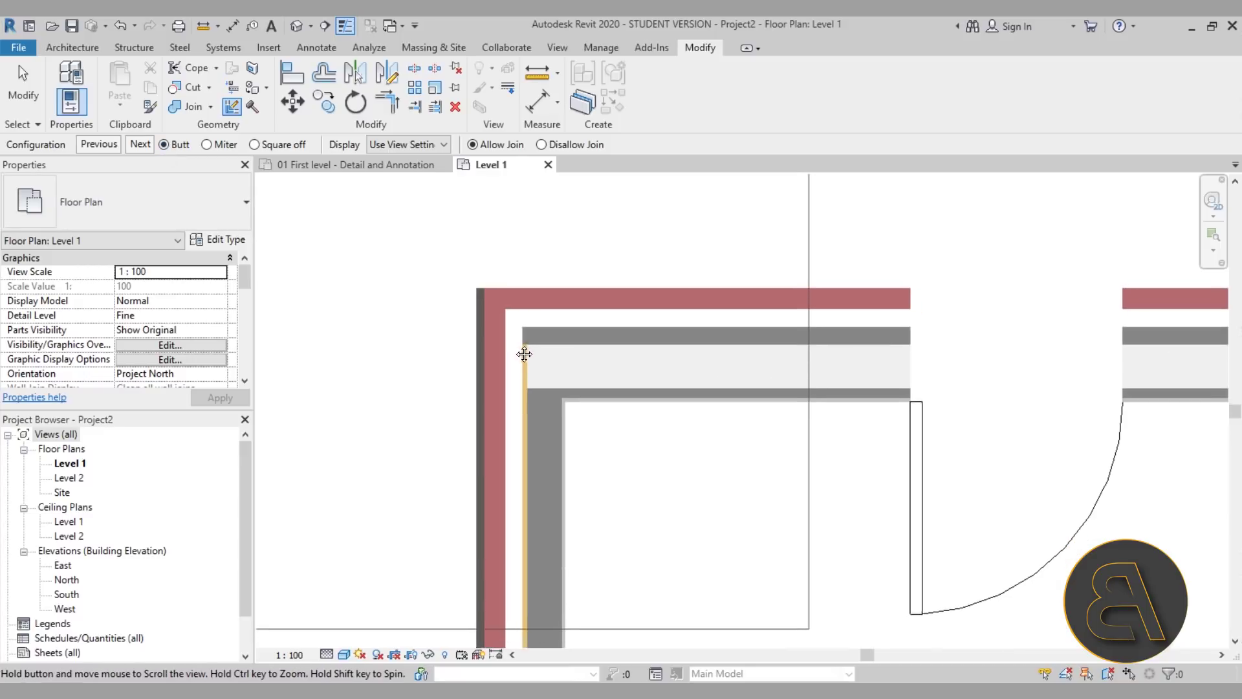
click(139, 144)
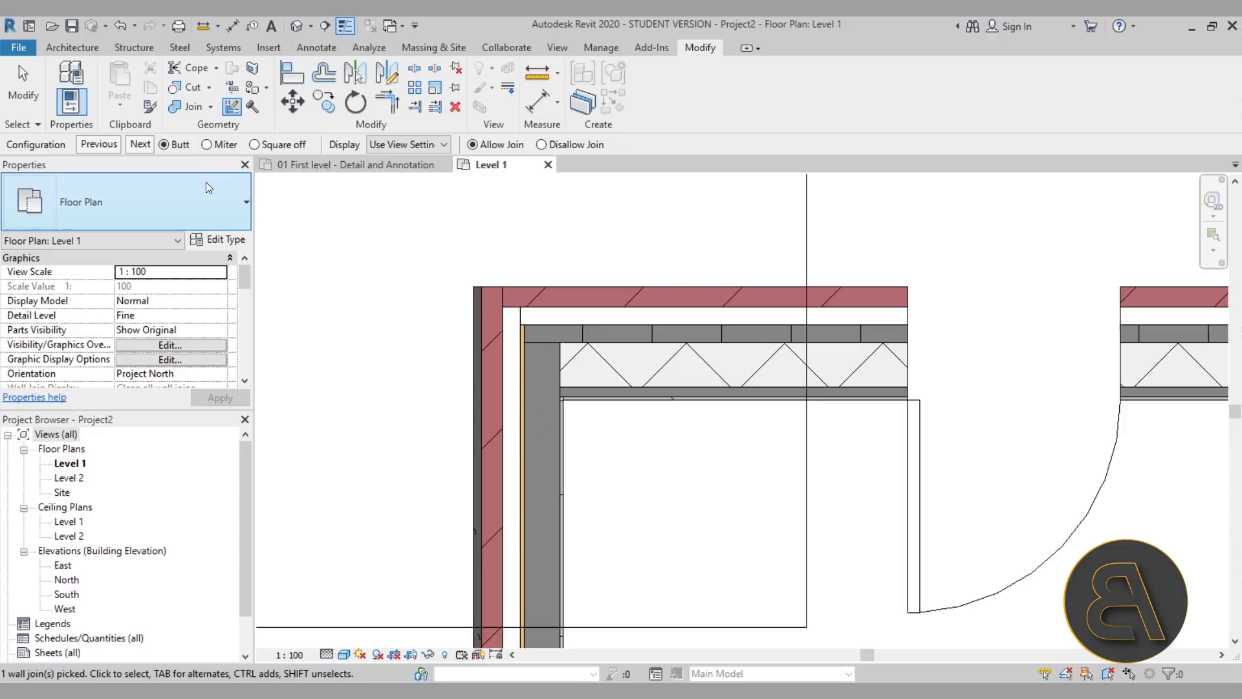
click(132, 146)
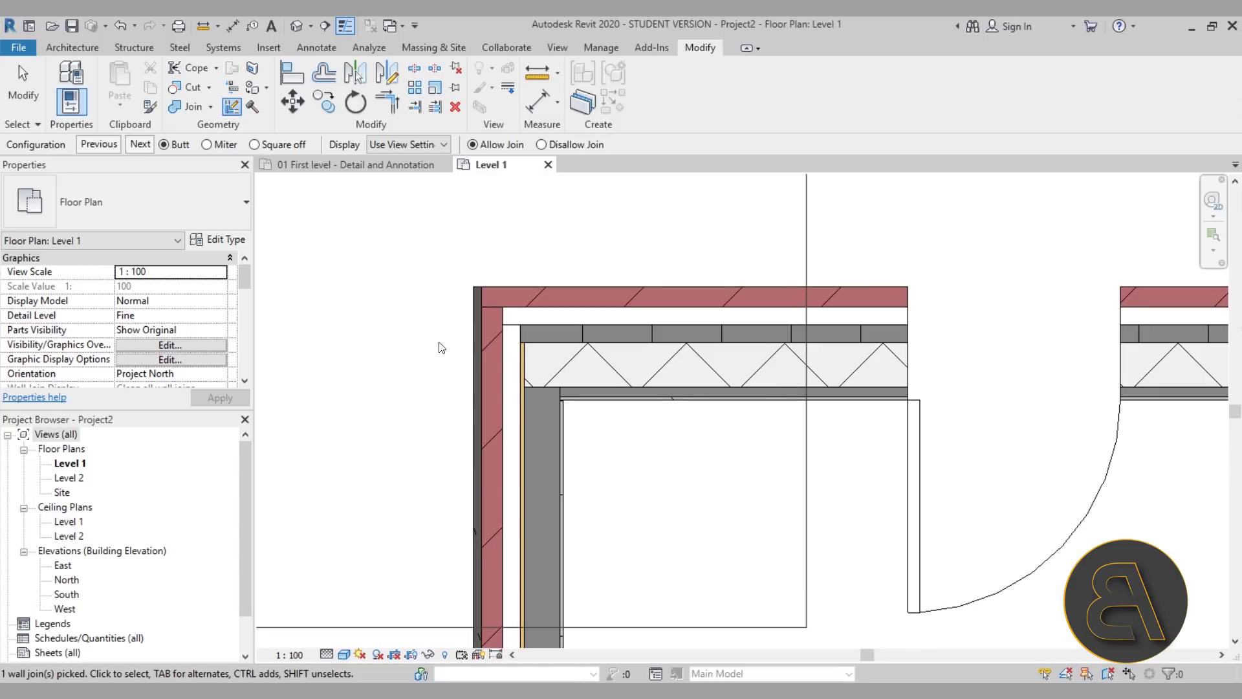
click(139, 144)
click(138, 146)
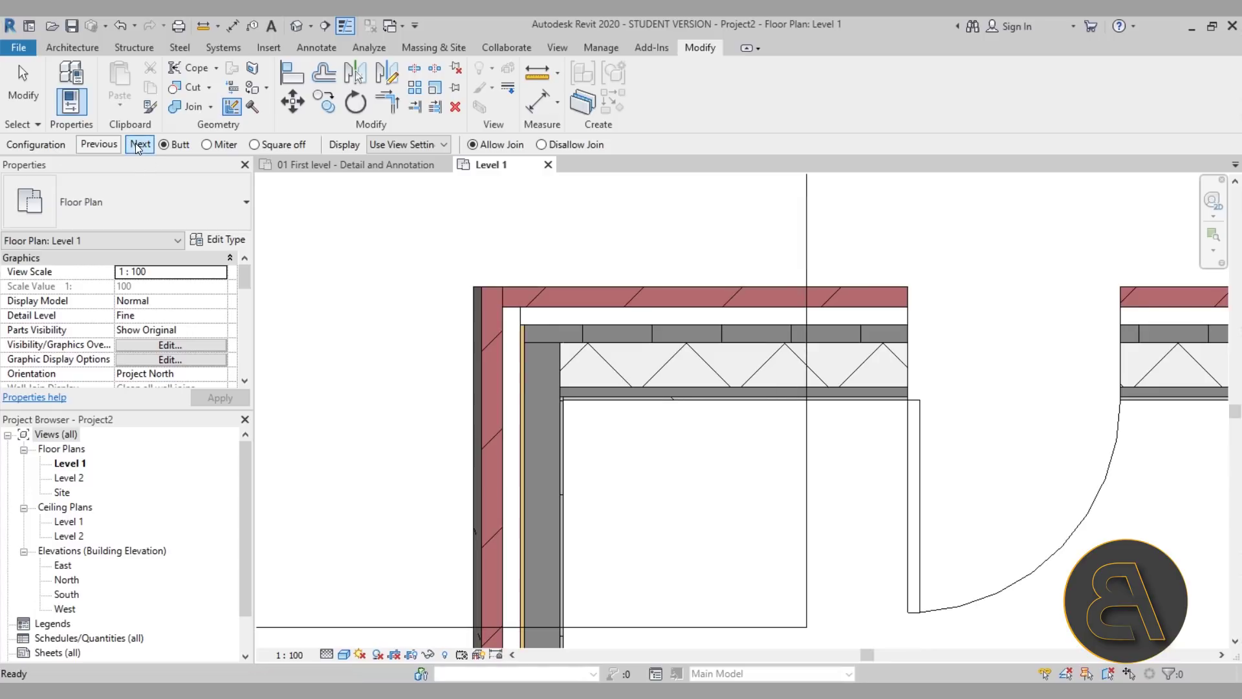
click(138, 146)
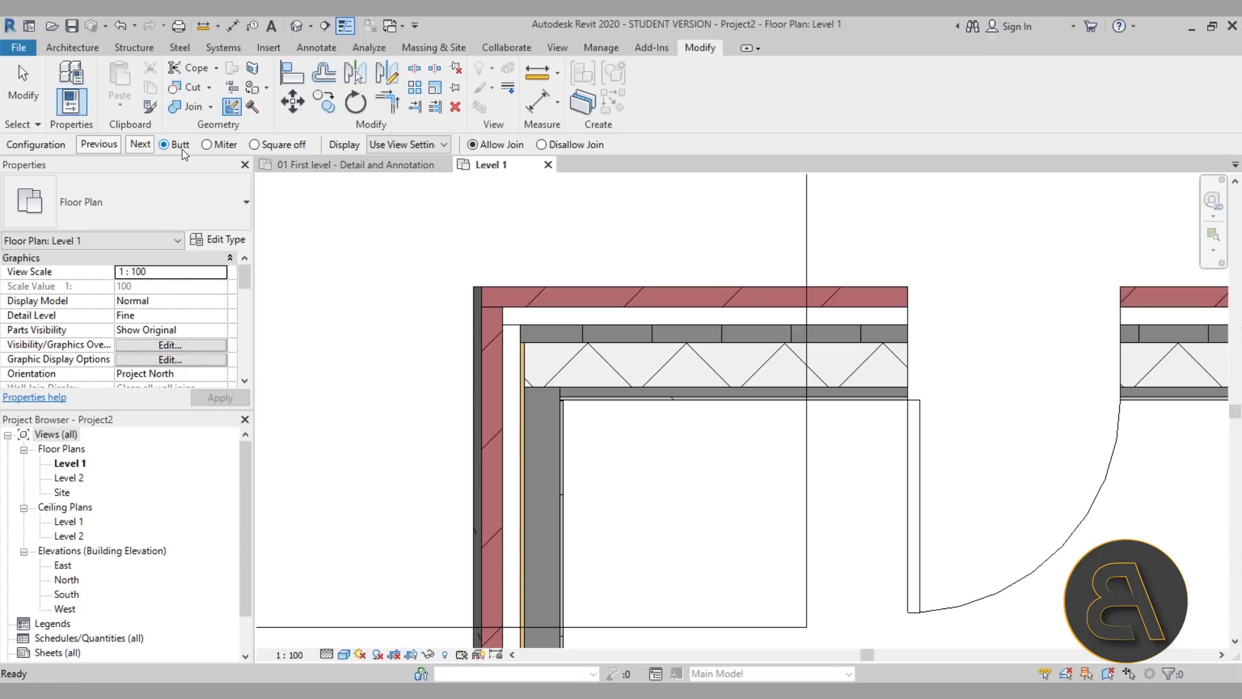
- Try the Miter join at the corner, then Square off, cycling through the Square off configurations
click(207, 145)
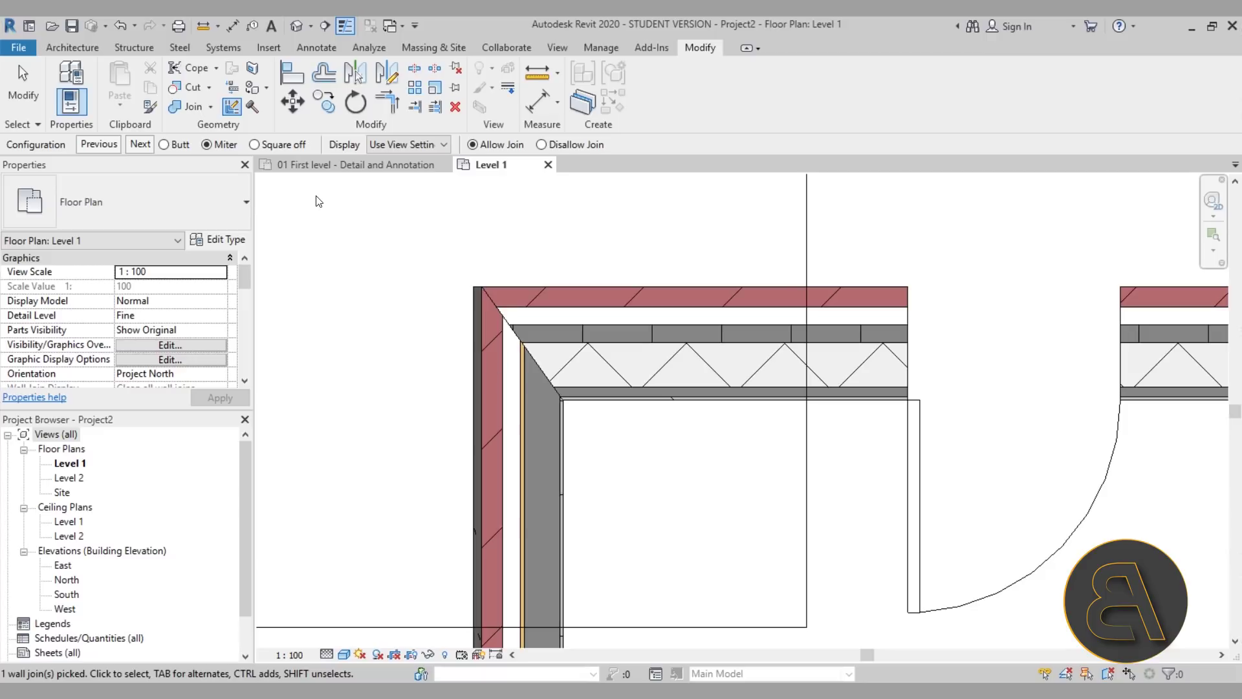
click(270, 146)
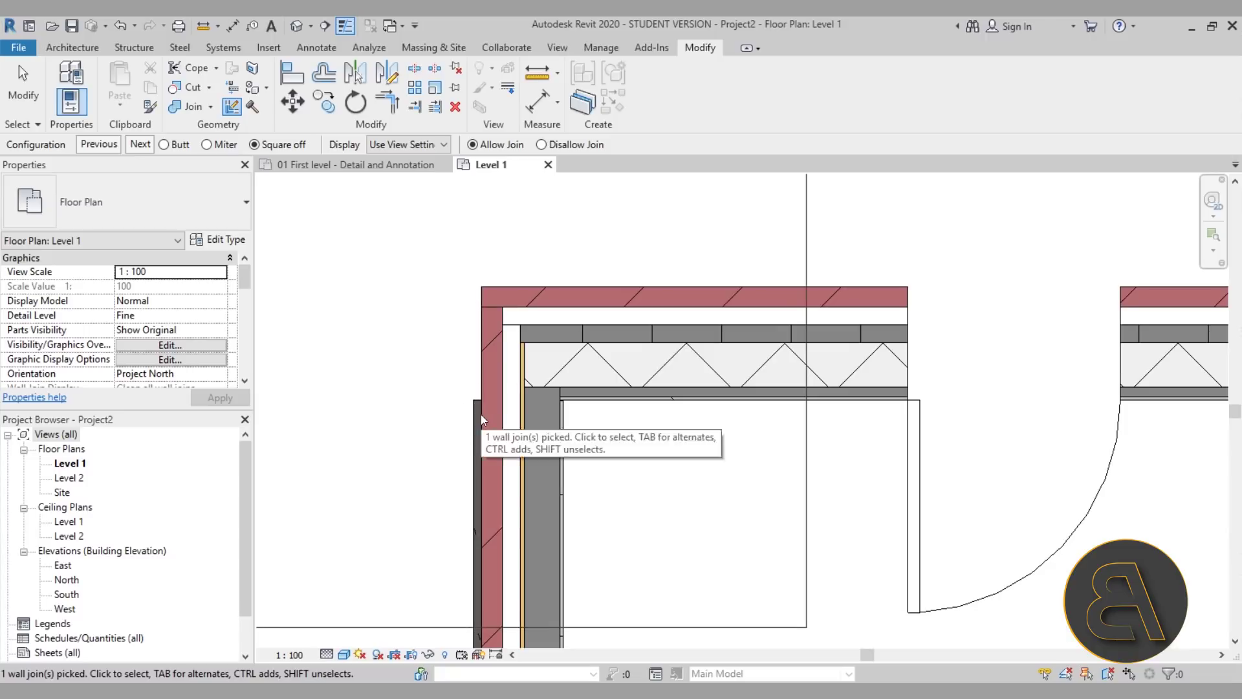
click(139, 145)
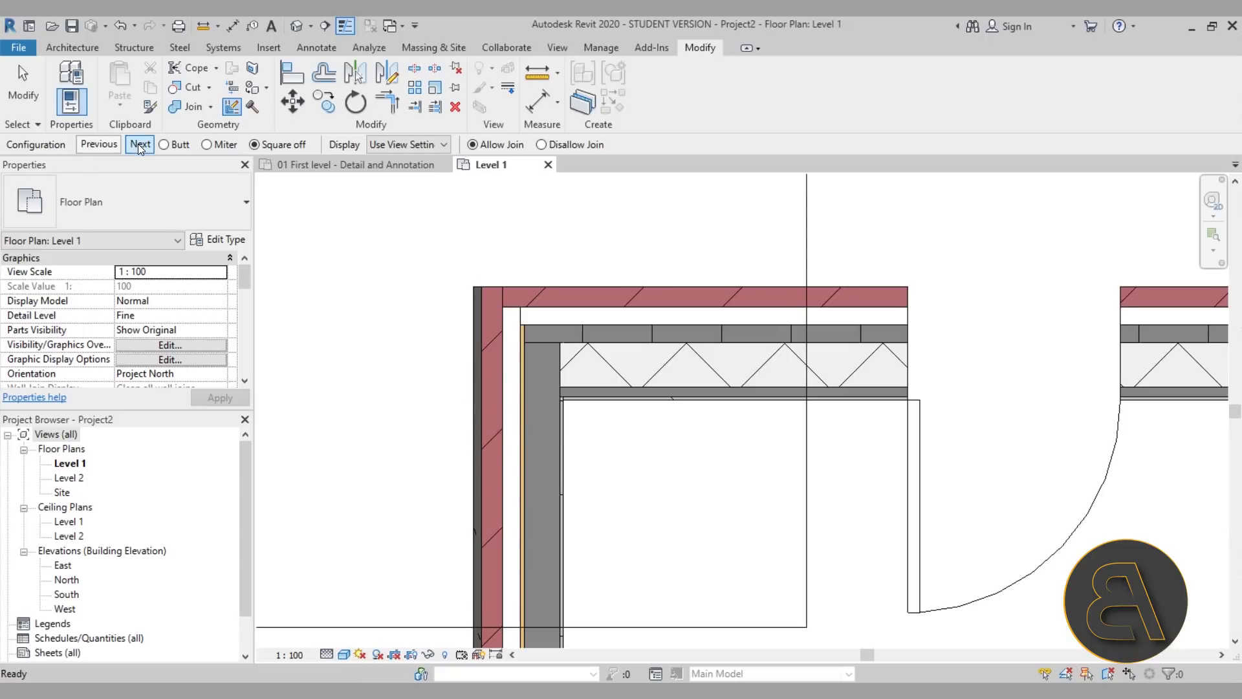
click(138, 143)
click(137, 144)
click(138, 144)
click(138, 143)
click(138, 143)
click(138, 144)
click(138, 144)
click(138, 144)
- Set the corner join to Butt, using the configuration where the brick of the perpendicular wall runs through to the outer corner
click(173, 144)
click(136, 146)
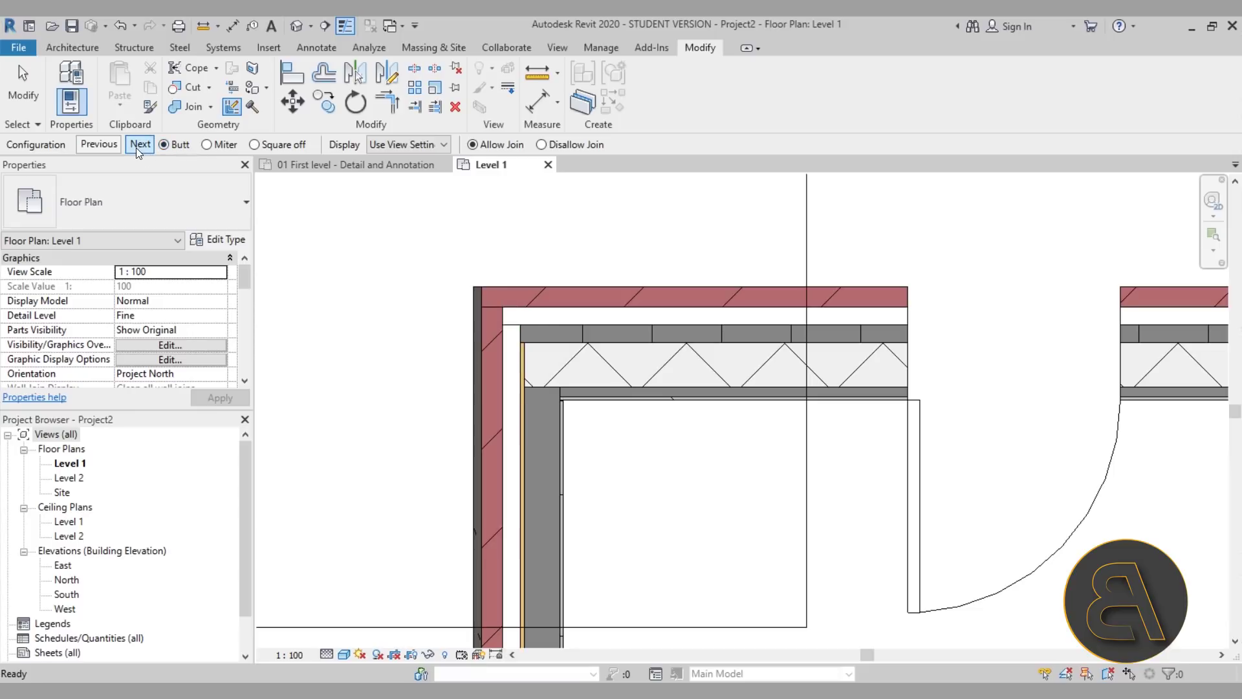
click(136, 148)
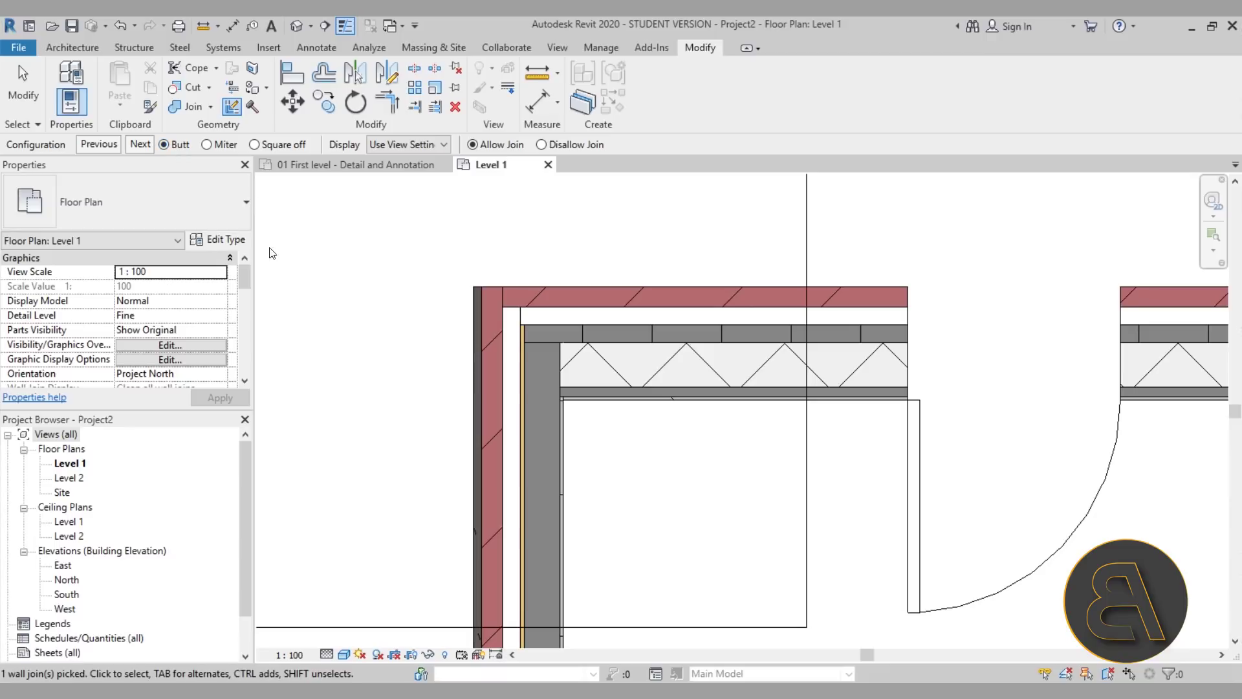
- Try the Clean Join display option on the corner join, then Don't Clean Join, and compare the layers
click(373, 145)
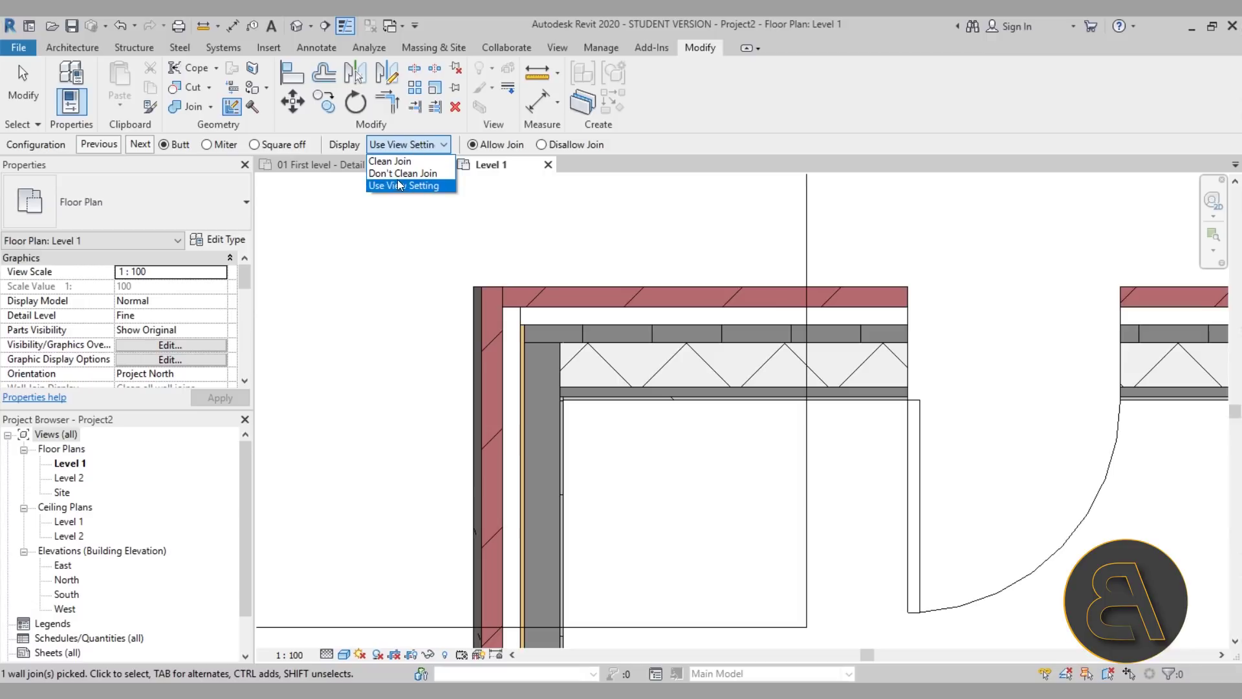
click(375, 162)
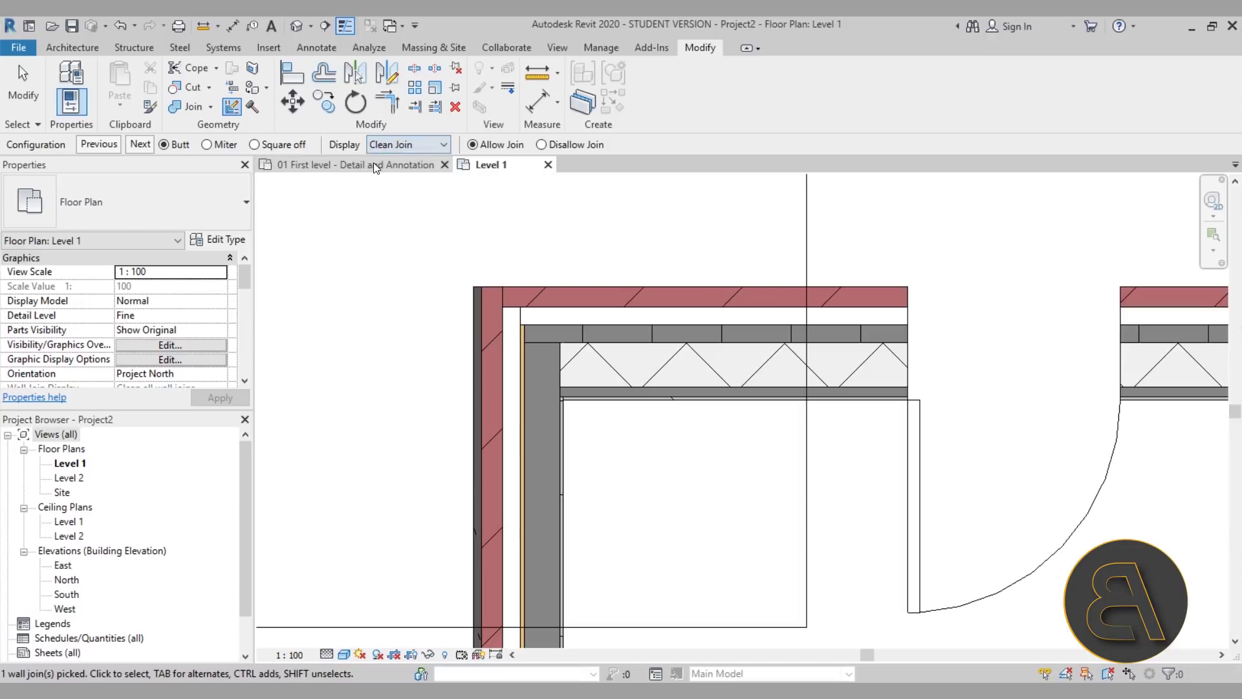
click(388, 145)
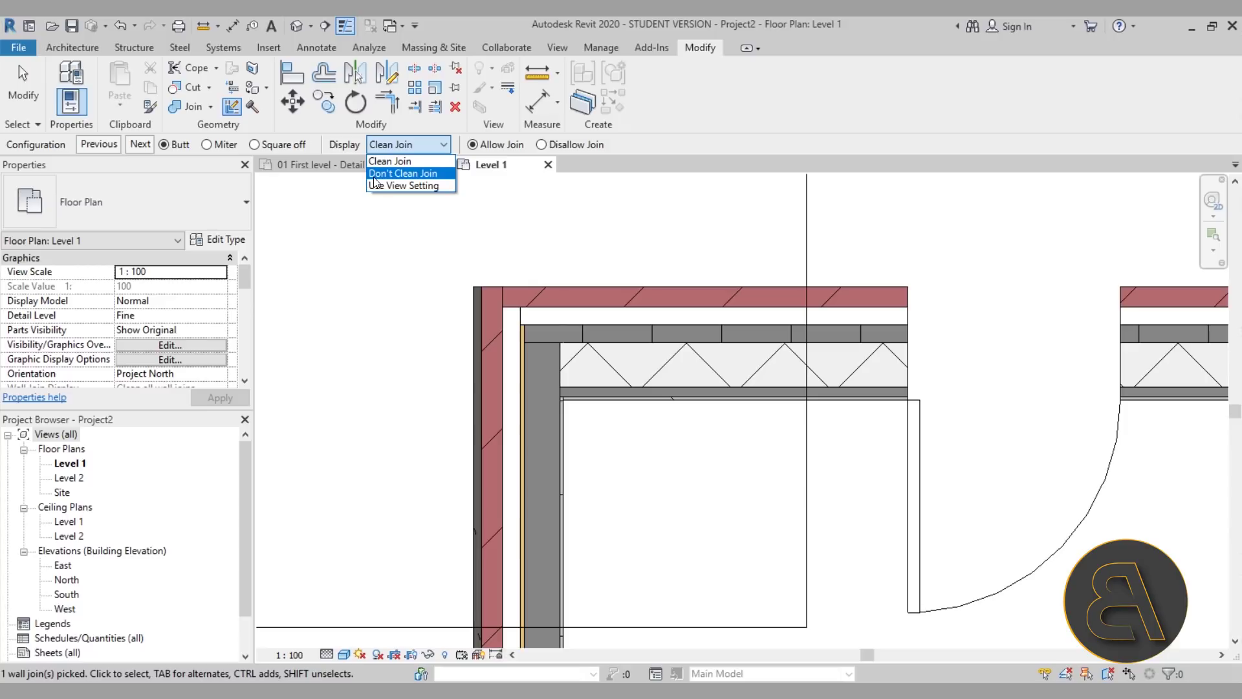
click(383, 173)
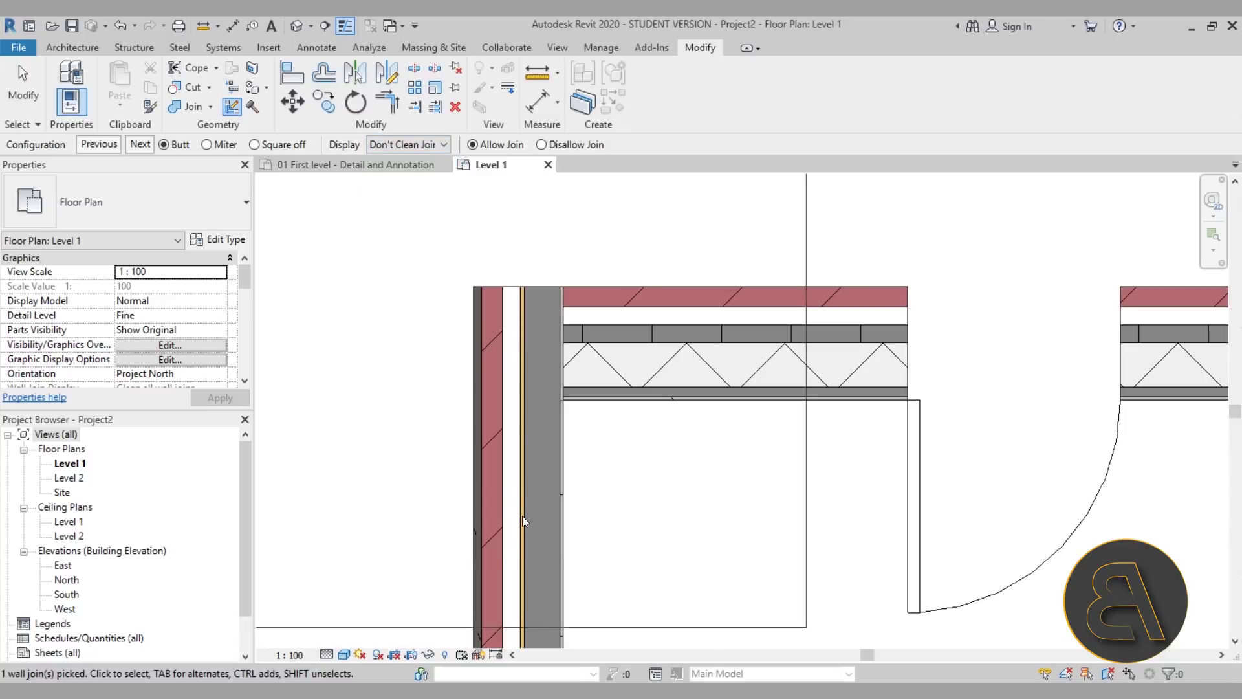
scroll(588, 374, down, 2)
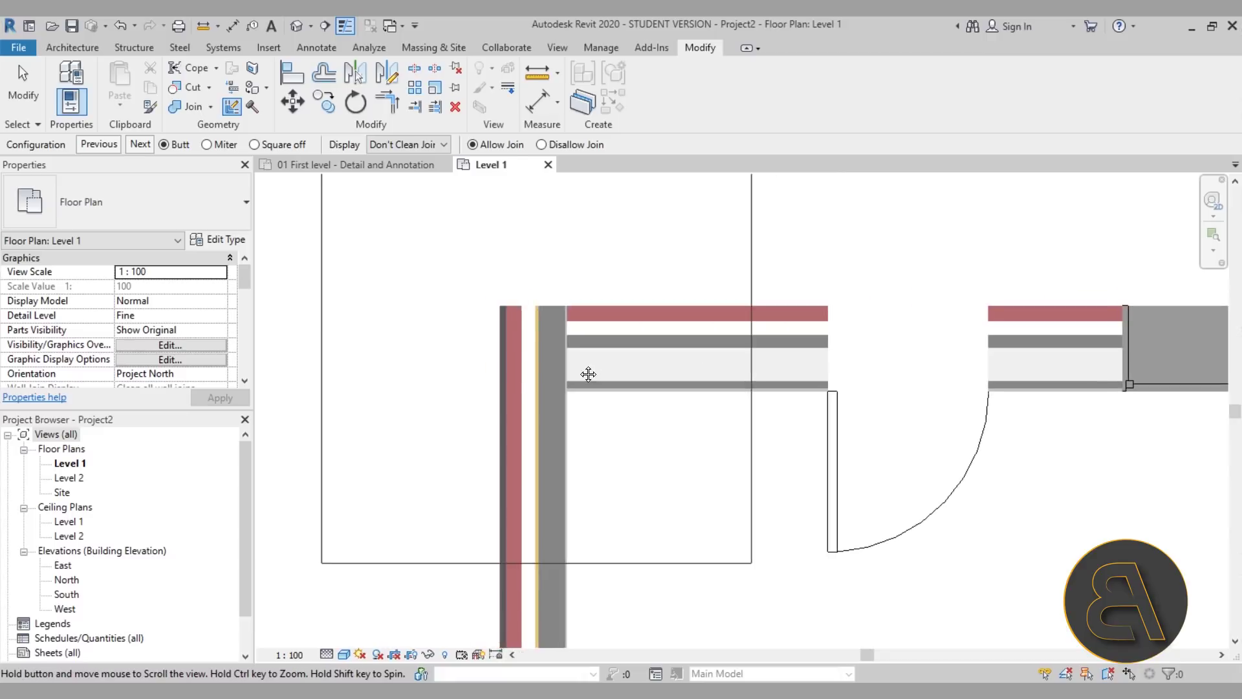
middle_drag(588, 374, 425, 358)
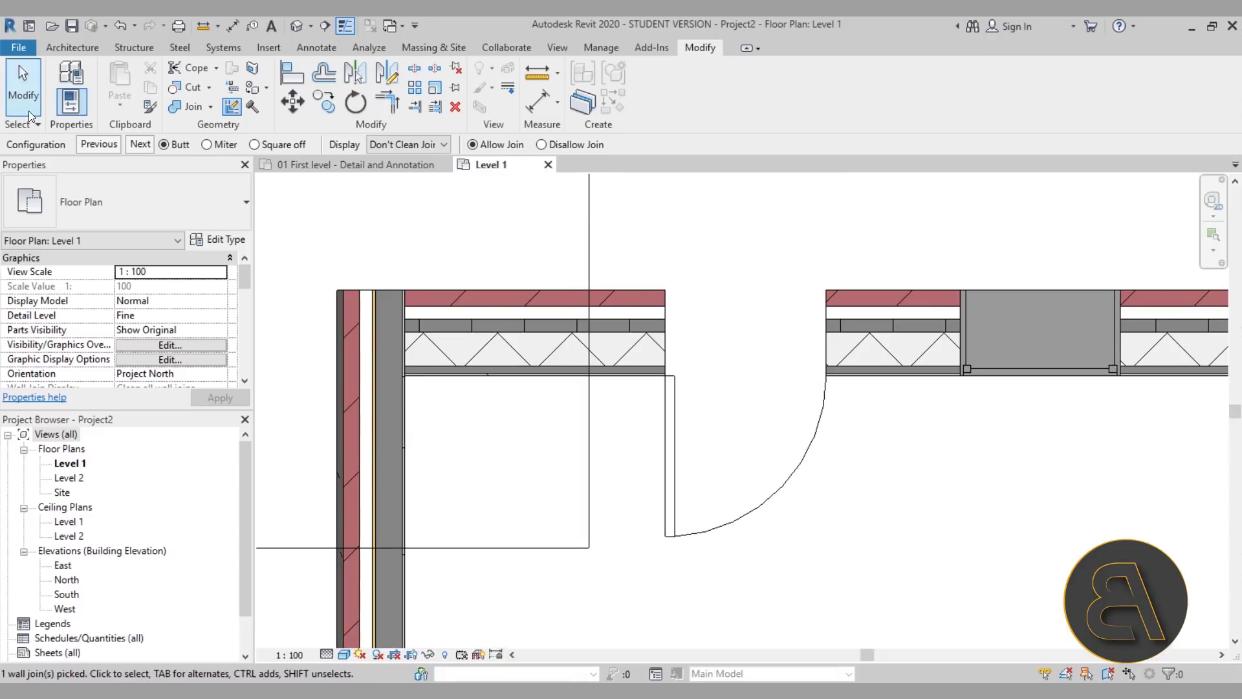
- Set the corner join's display to Use View Setting, check the corner and finish editing the wall join
click(428, 145)
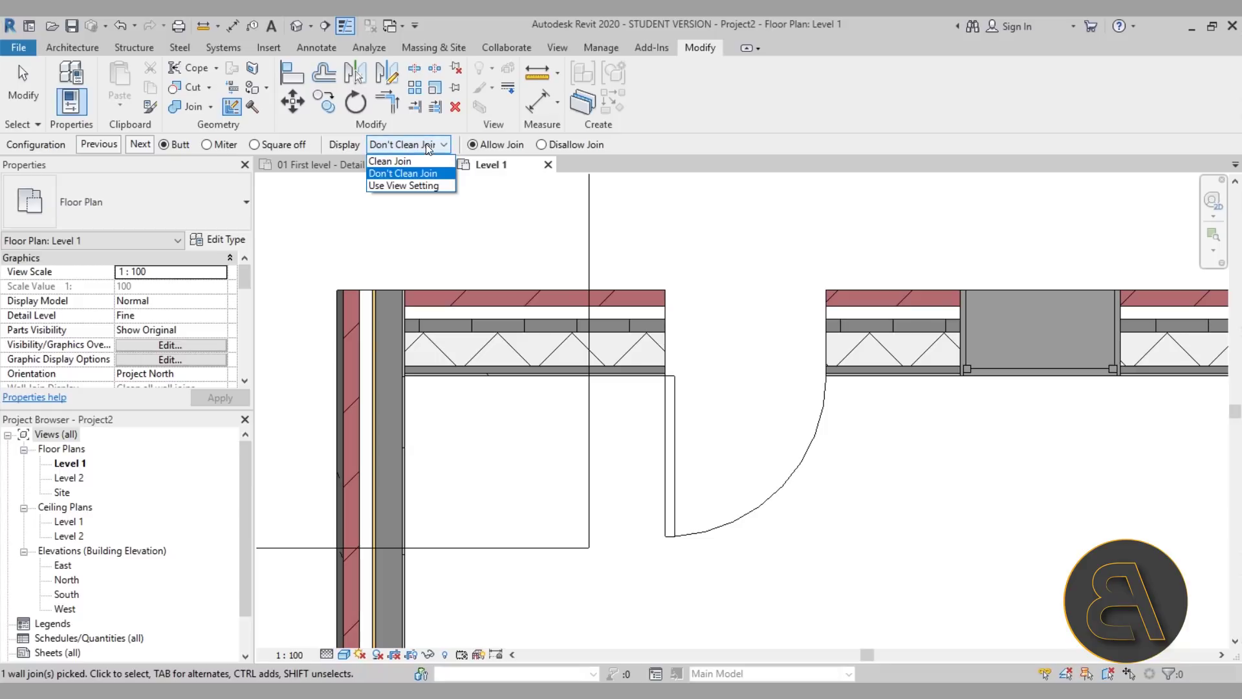
click(384, 186)
middle_drag(350, 247, 453, 304)
scroll(483, 327, up, 2)
scroll(483, 327, down, 1)
middle_drag(494, 339, 476, 334)
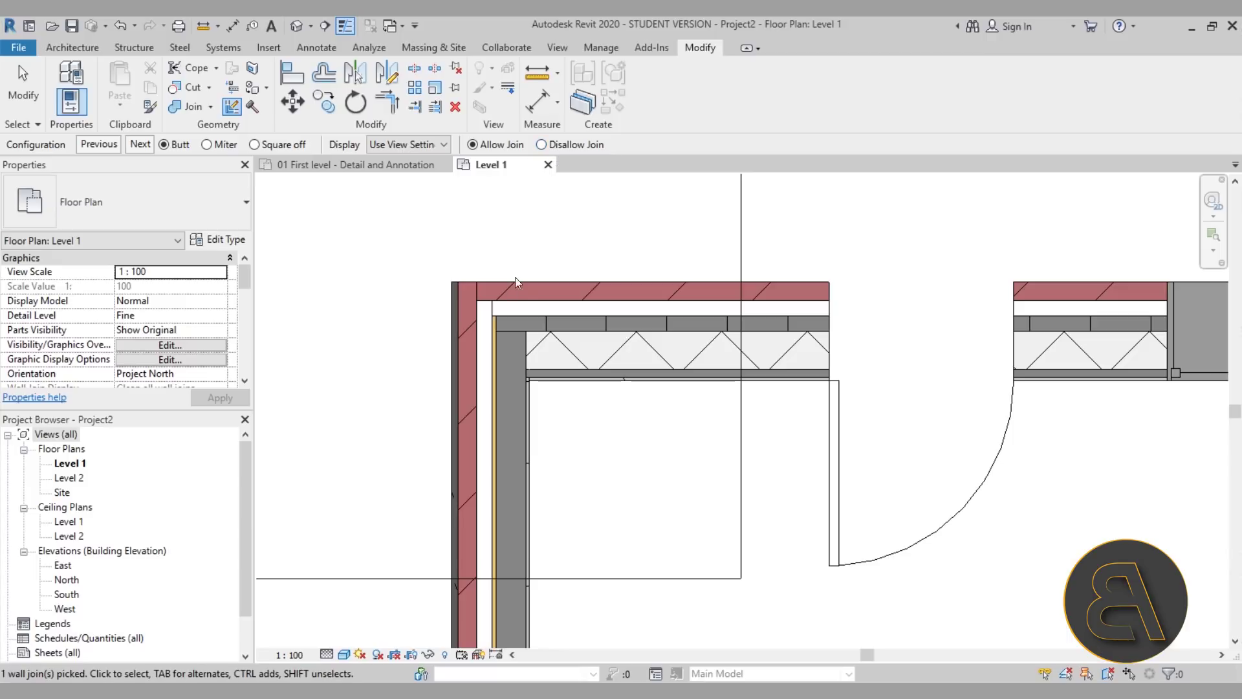
click(18, 97)
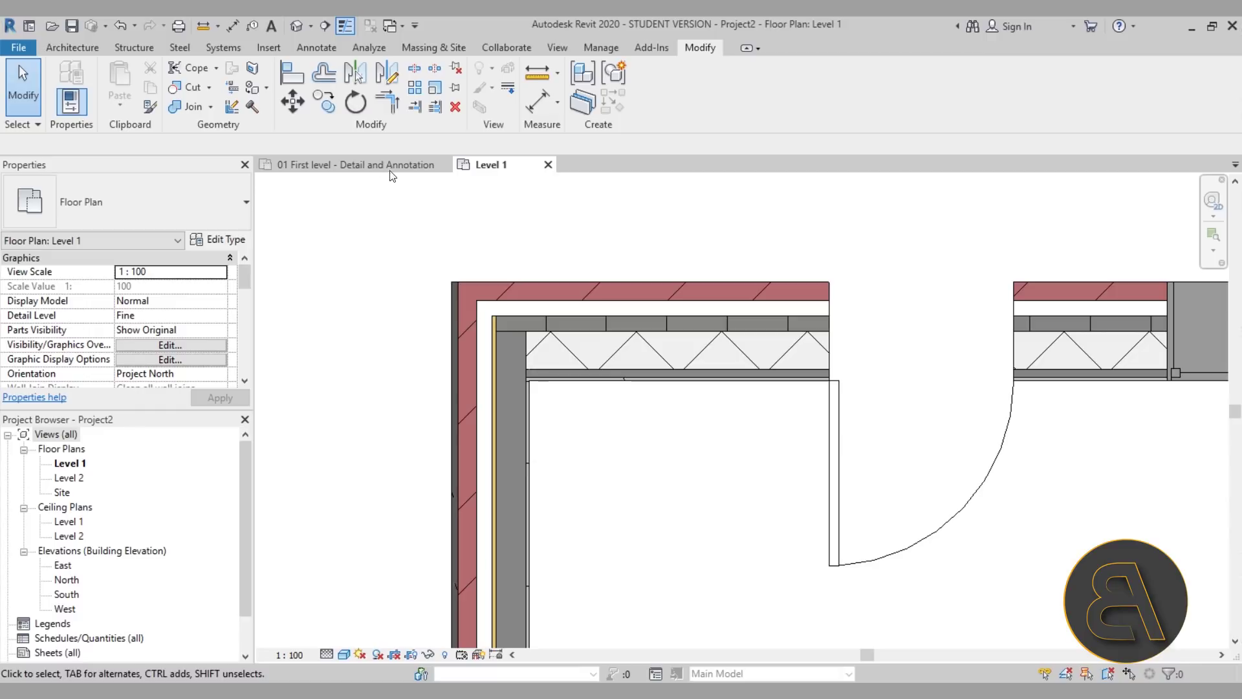
- Switch to the 01 First level - Detail and Annotation plan and examine where the kitchen's interior wall meets the curtain wall corner mullion
click(363, 164)
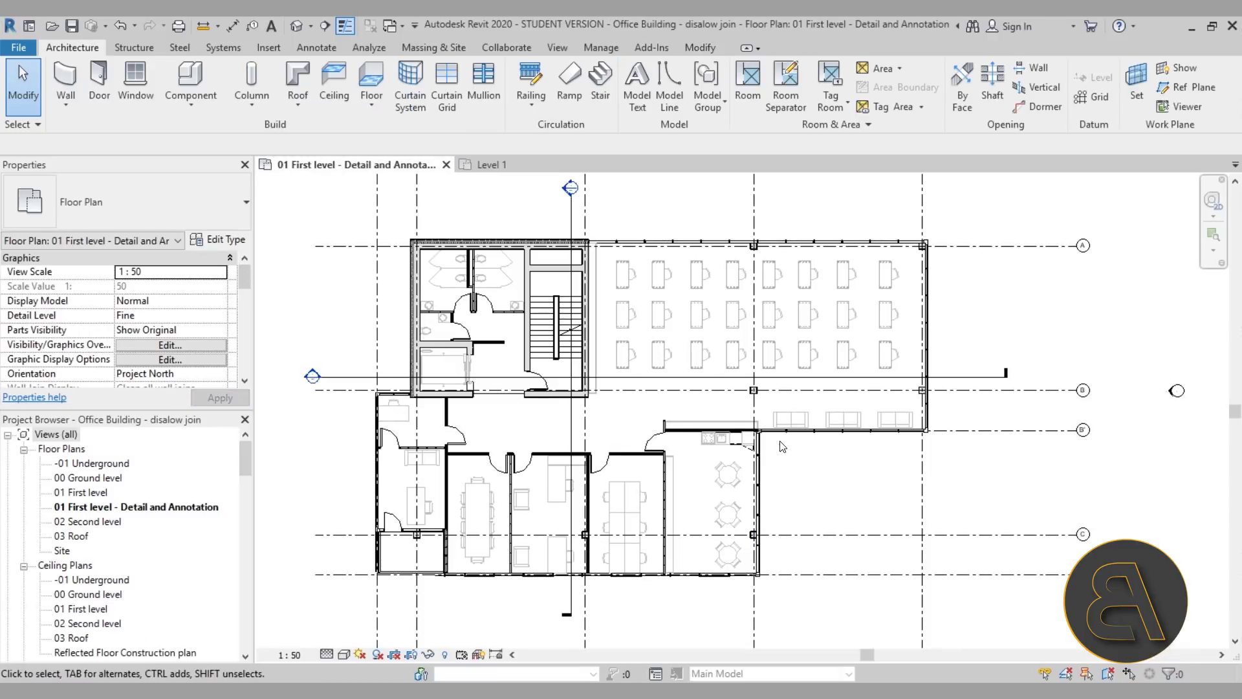
scroll(780, 446, up, 5)
scroll(768, 440, down, 2)
middle_drag(724, 582, 624, 479)
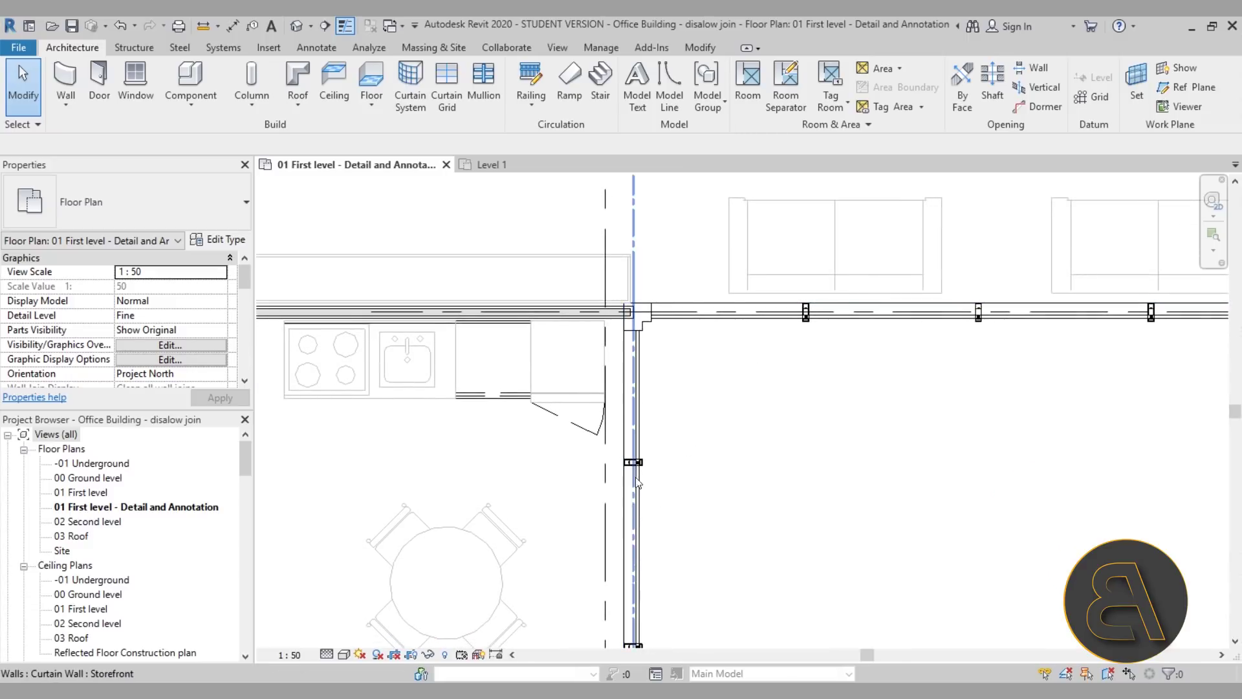
scroll(649, 323, up, 2)
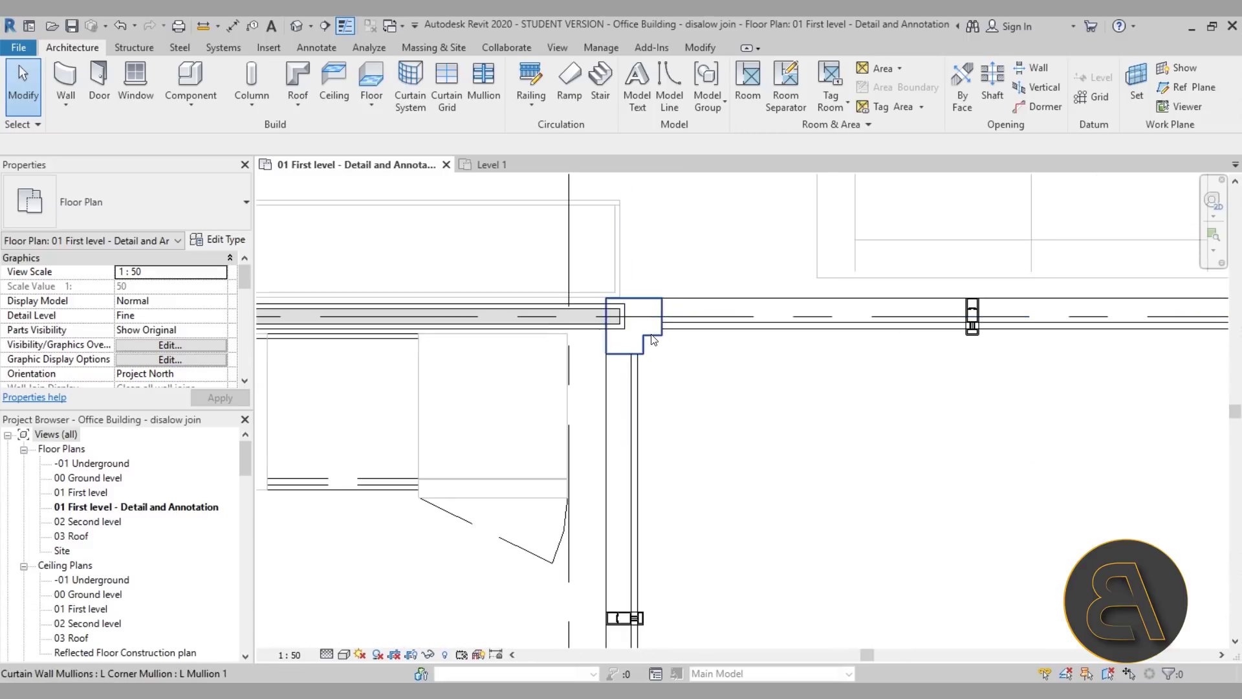
click(652, 339)
click(672, 377)
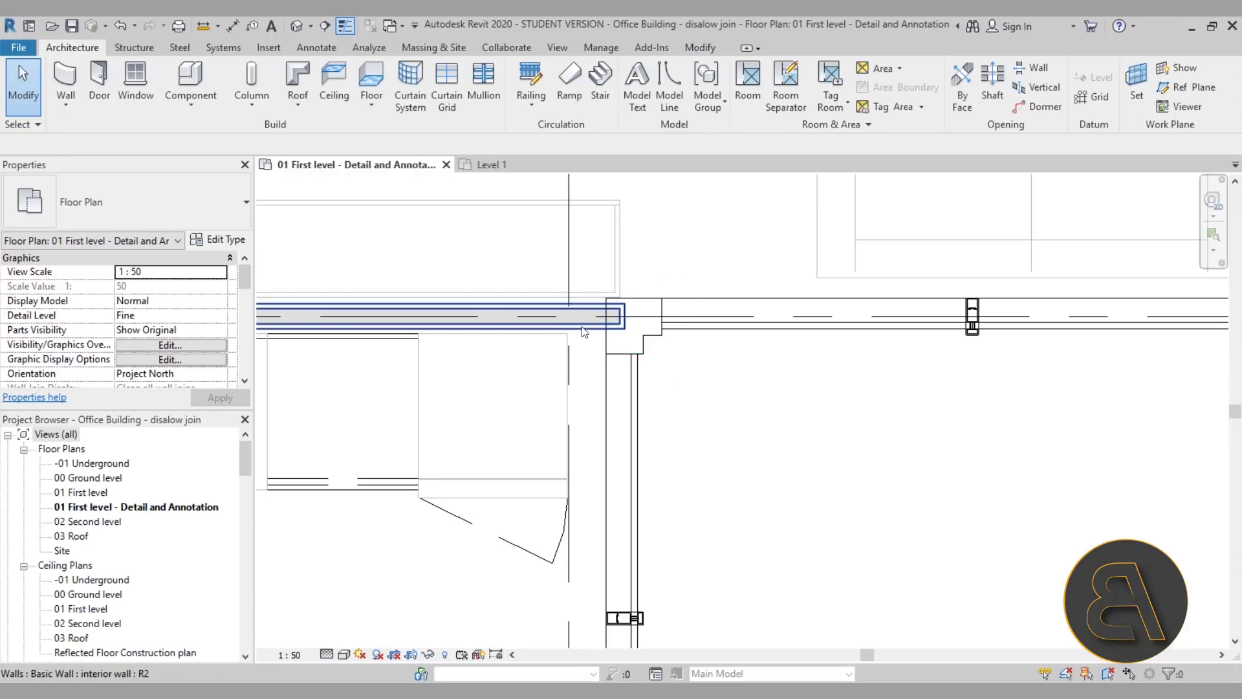
click(615, 318)
click(707, 380)
scroll(707, 380, down, 3)
scroll(707, 380, down, 5)
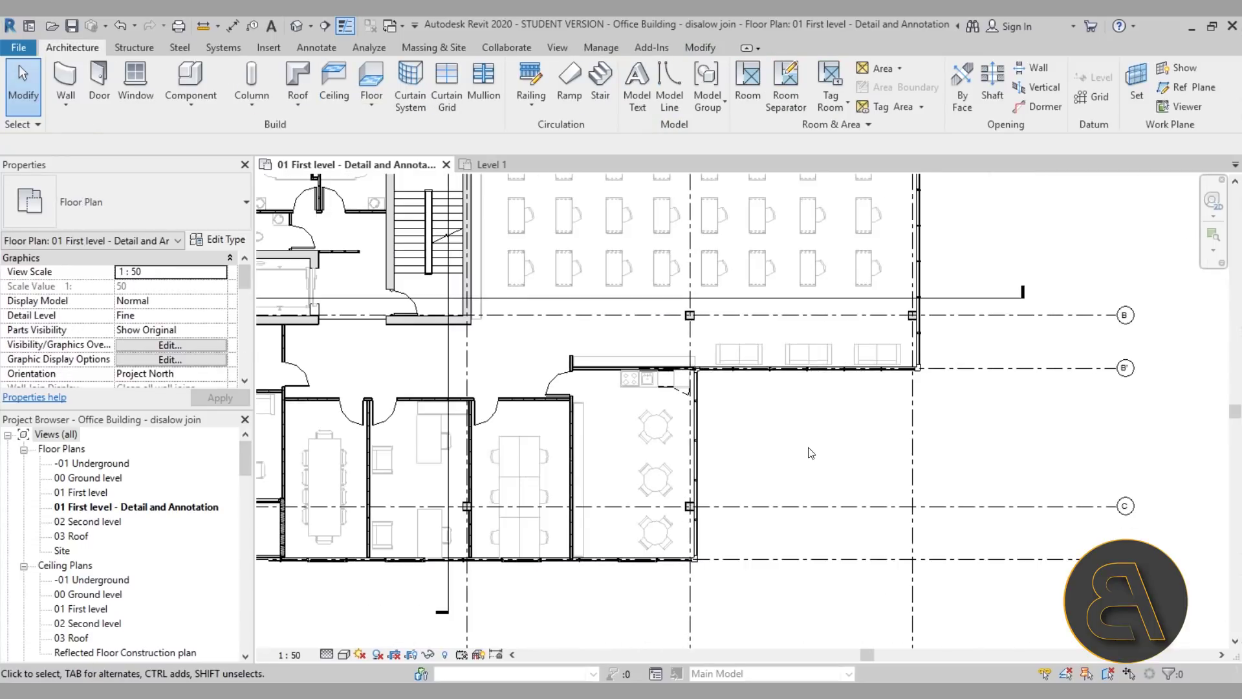
middle_drag(792, 443, 796, 472)
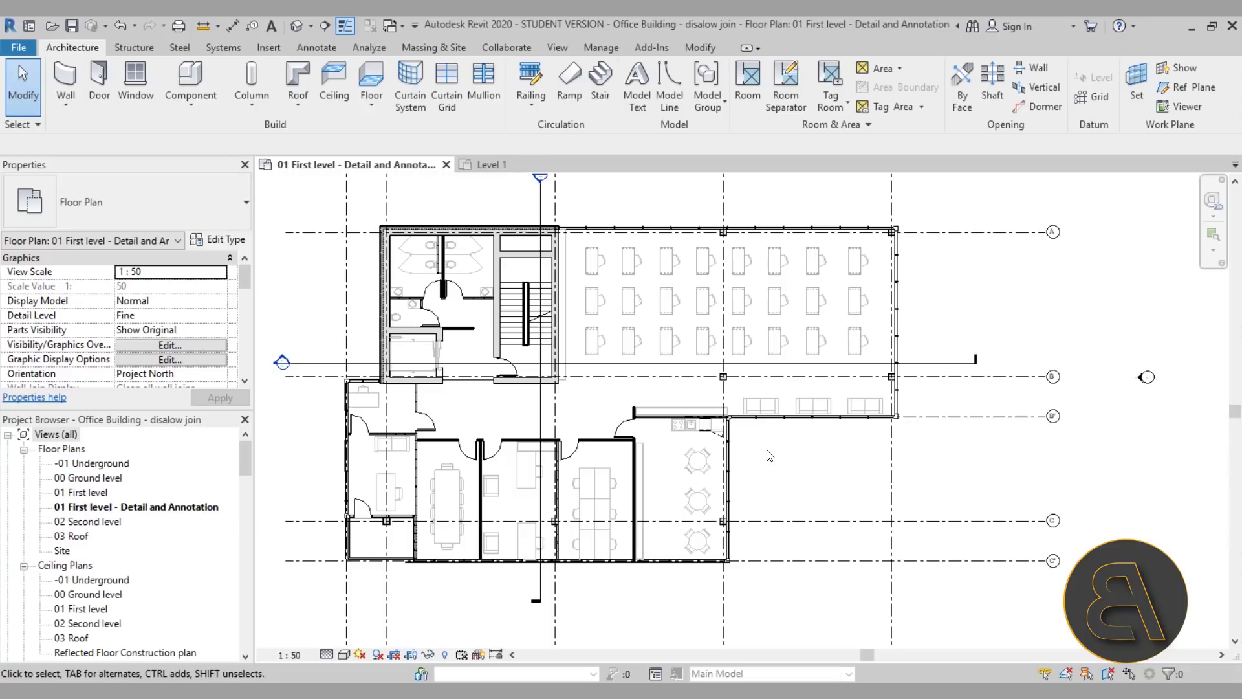
- Try to pull the kitchen interior wall's end back from the curtain wall corner mullion
scroll(750, 419, up, 6)
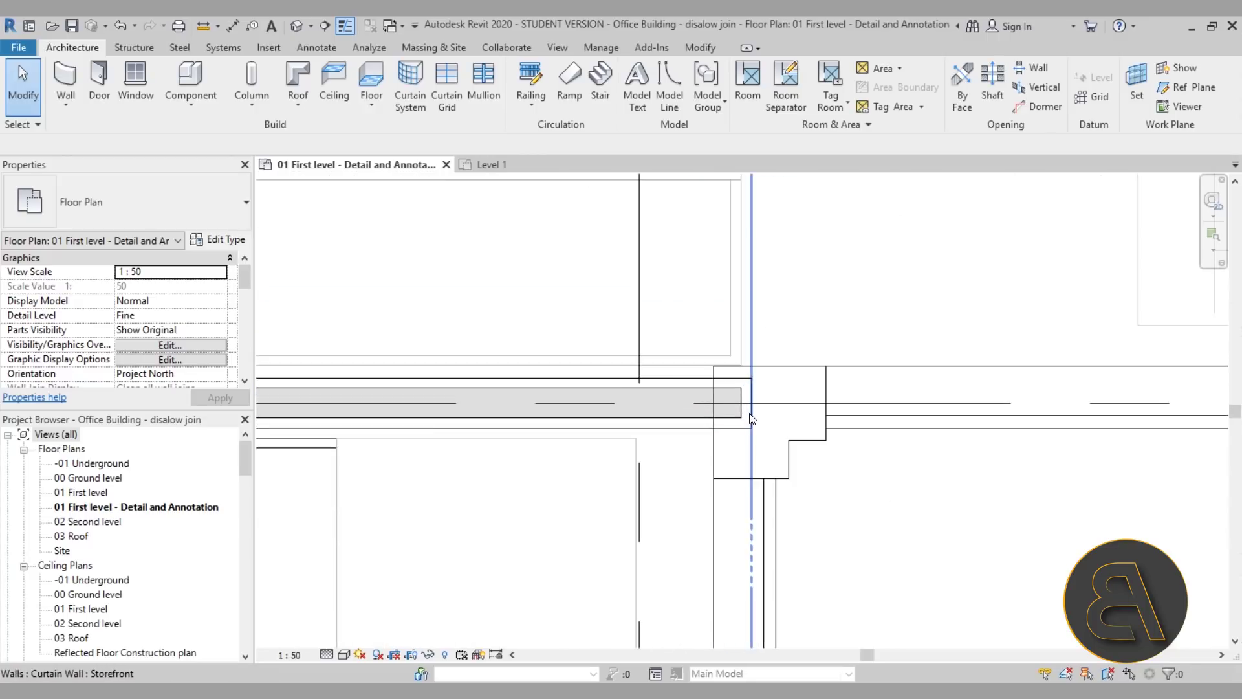
click(725, 422)
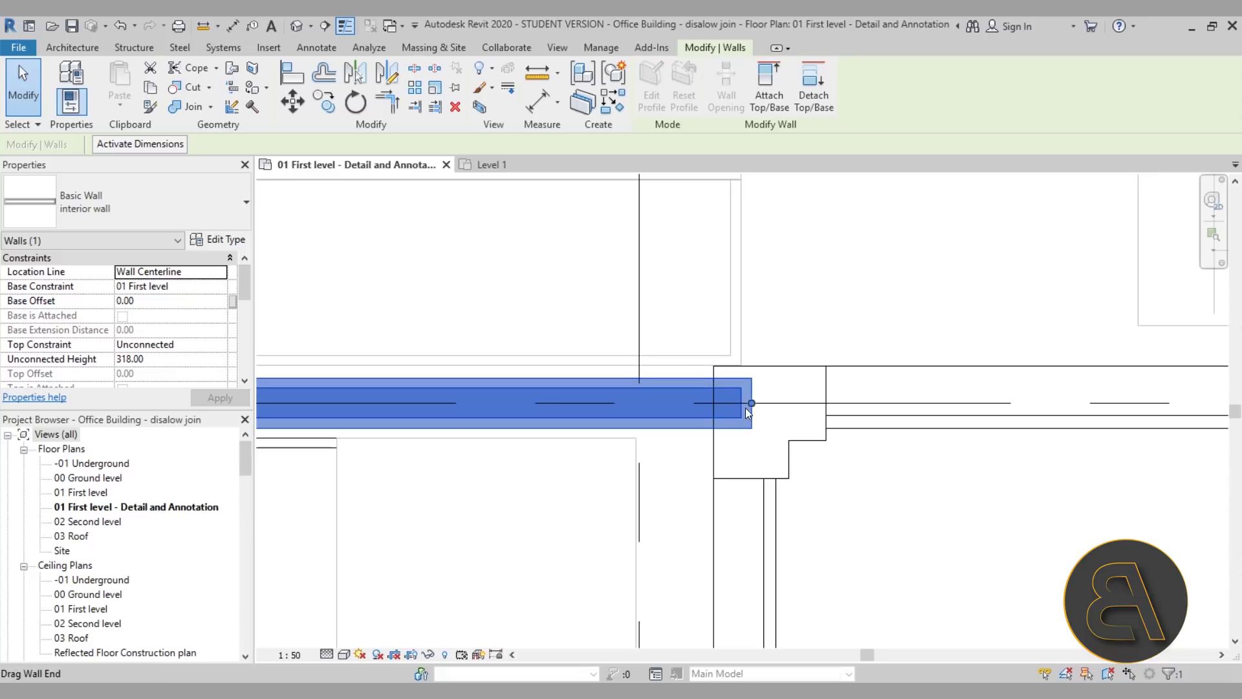
drag(751, 403, 755, 402)
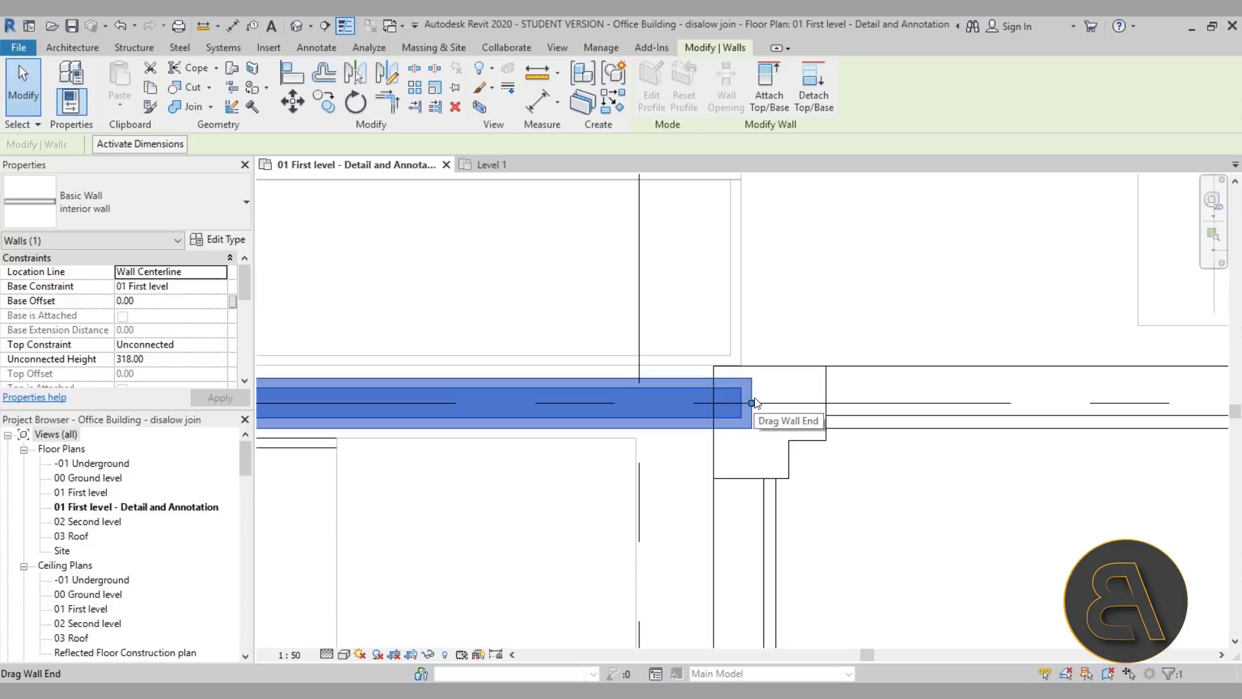
scroll(753, 402, down, 1)
drag(750, 400, 622, 405)
key(r)
key(s)
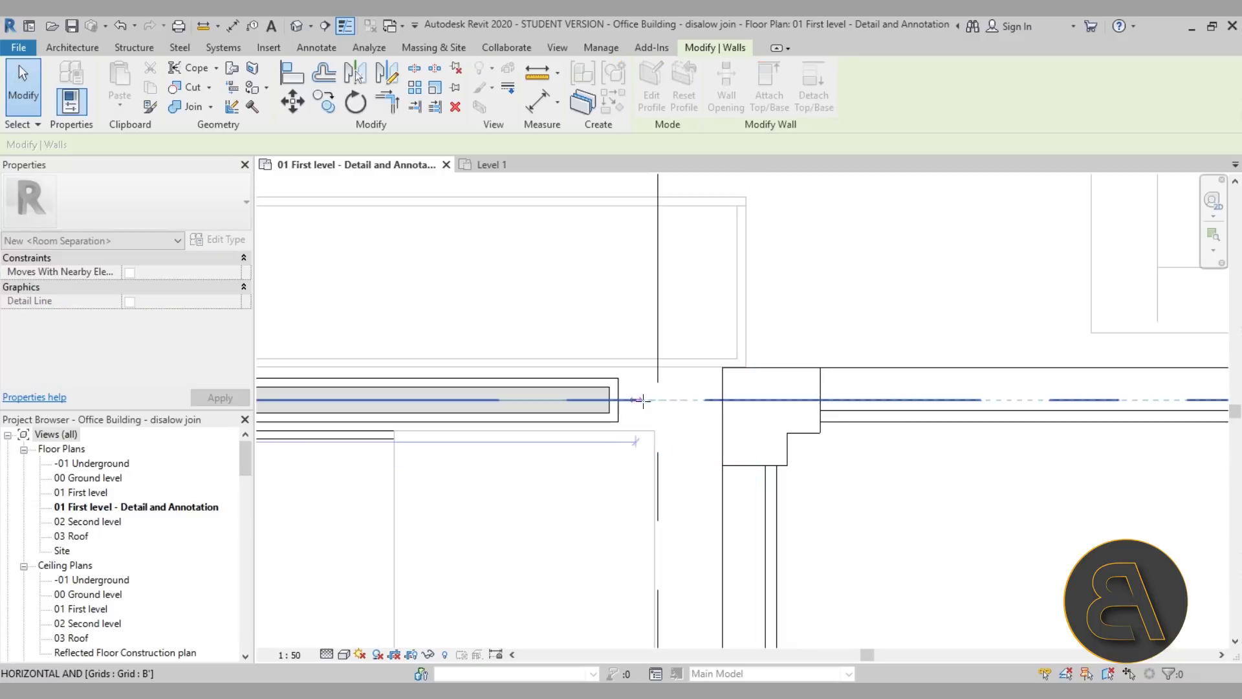
key(Escape)
click(704, 414)
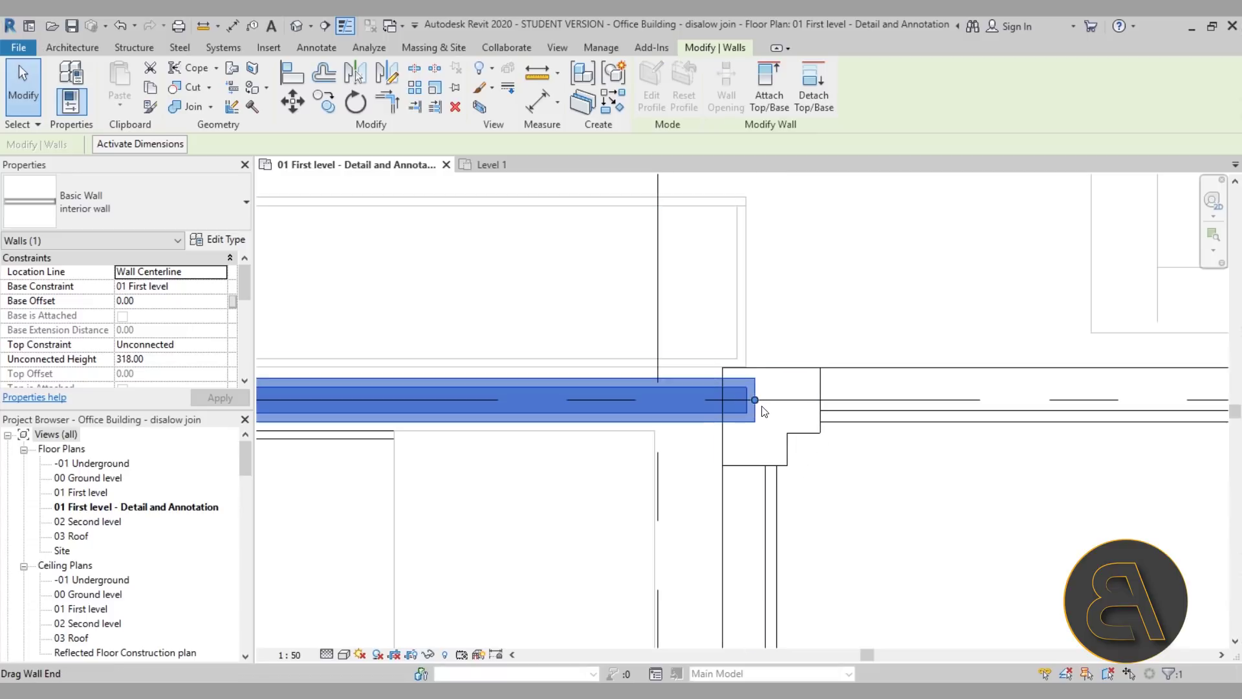
- Set the wall join between the kitchen's interior wall and the curtain wall corner to Disallow Join
scroll(757, 402, down, 3)
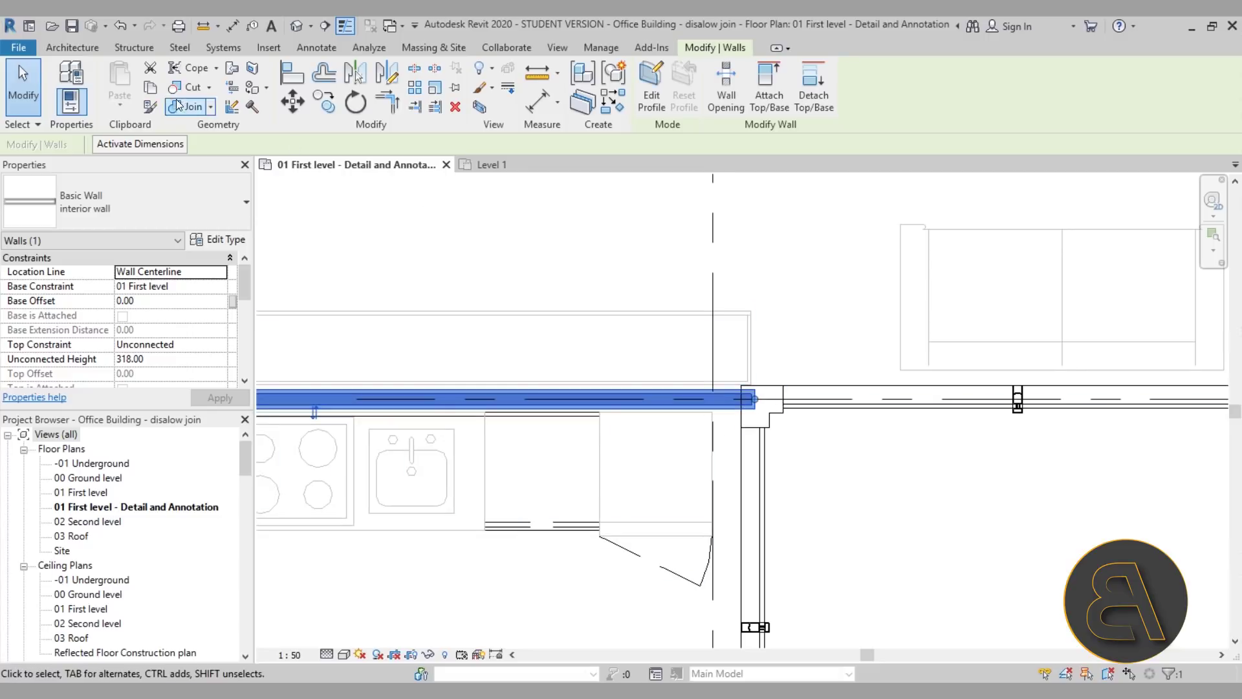
click(231, 107)
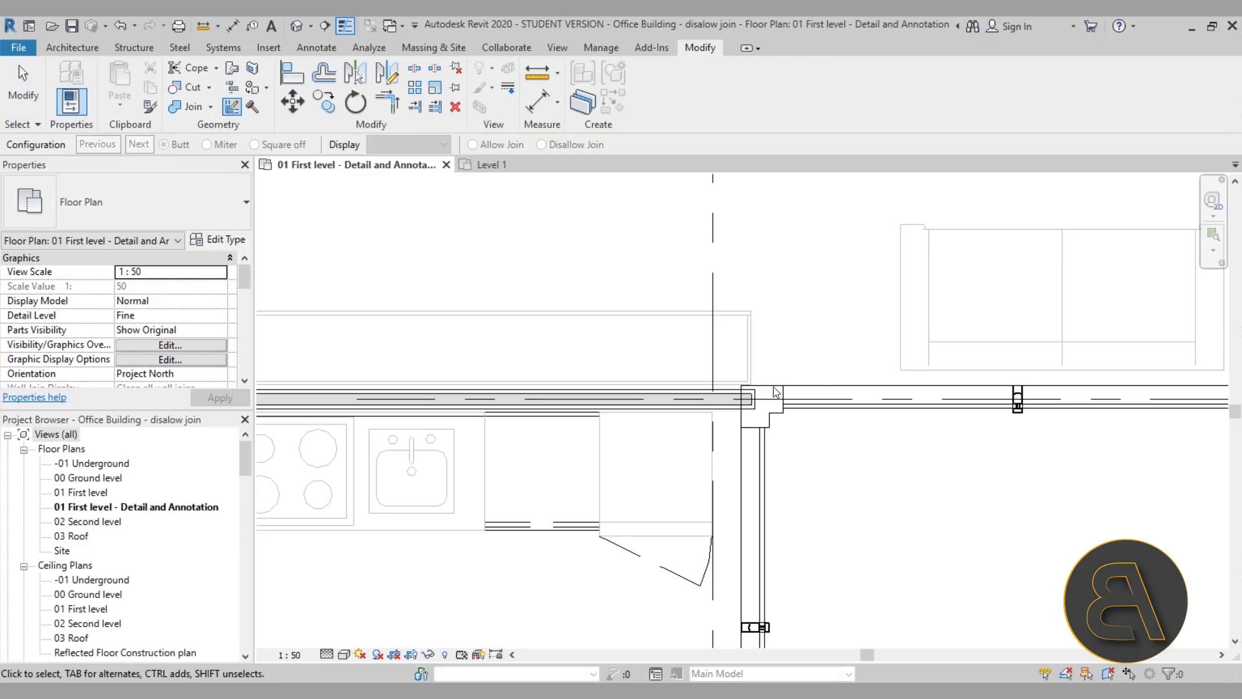
click(749, 407)
scroll(750, 405, up, 4)
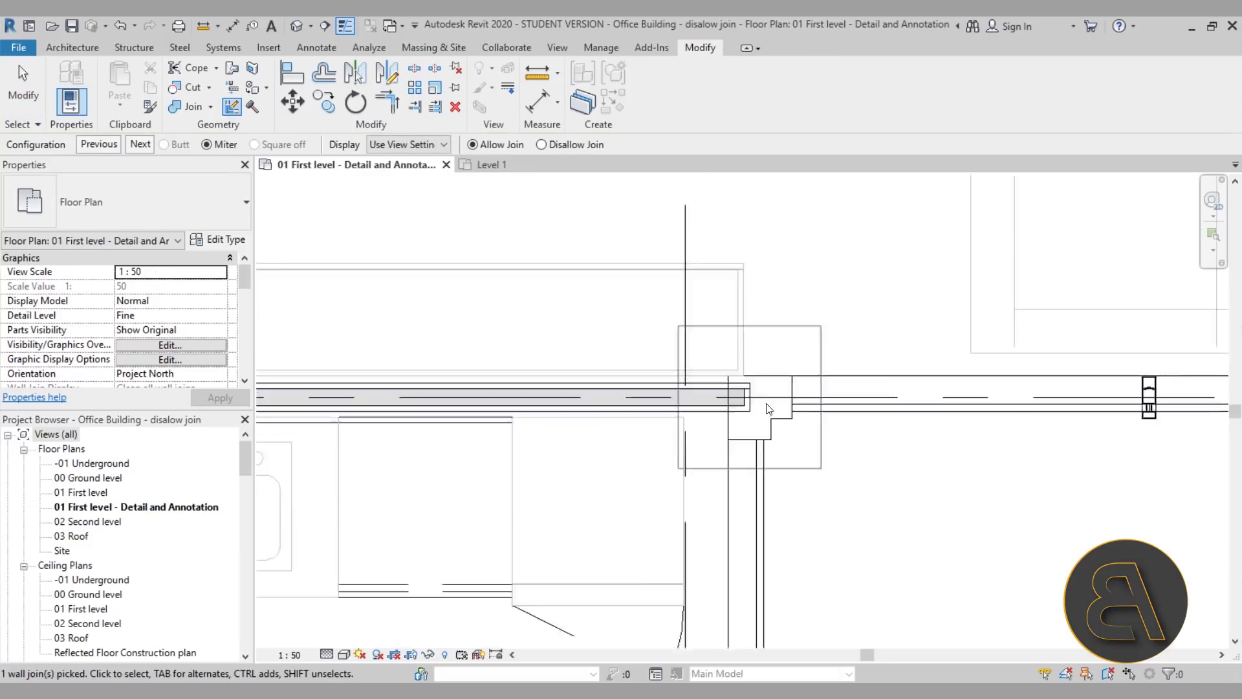
click(561, 146)
click(30, 99)
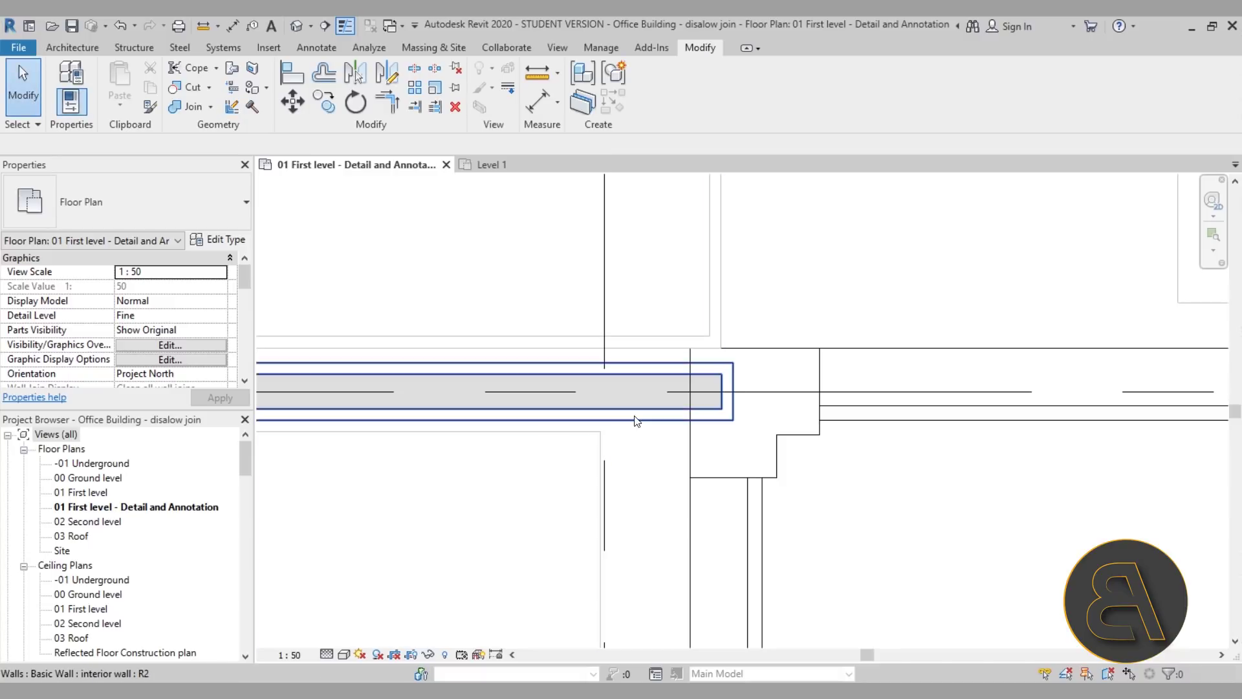
- Shorten the interior wall so its end sits flush against the inner face of the corner mullion
click(708, 414)
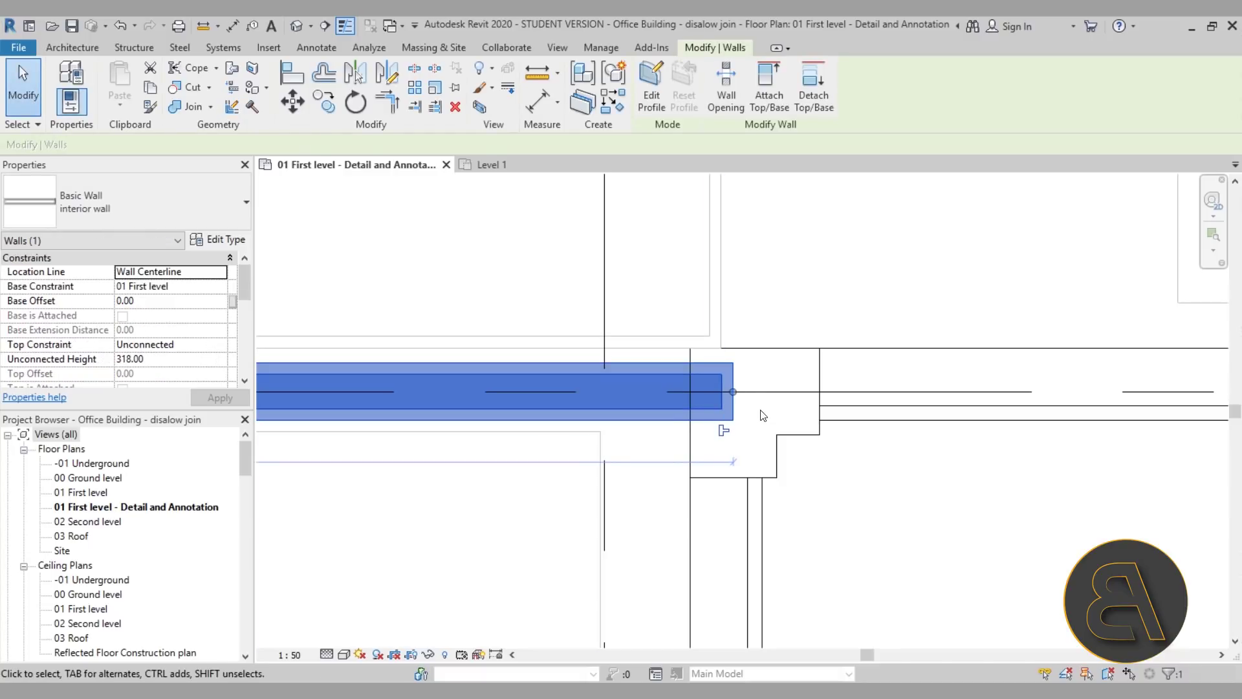
drag(732, 392, 690, 390)
scroll(687, 408, down, 3)
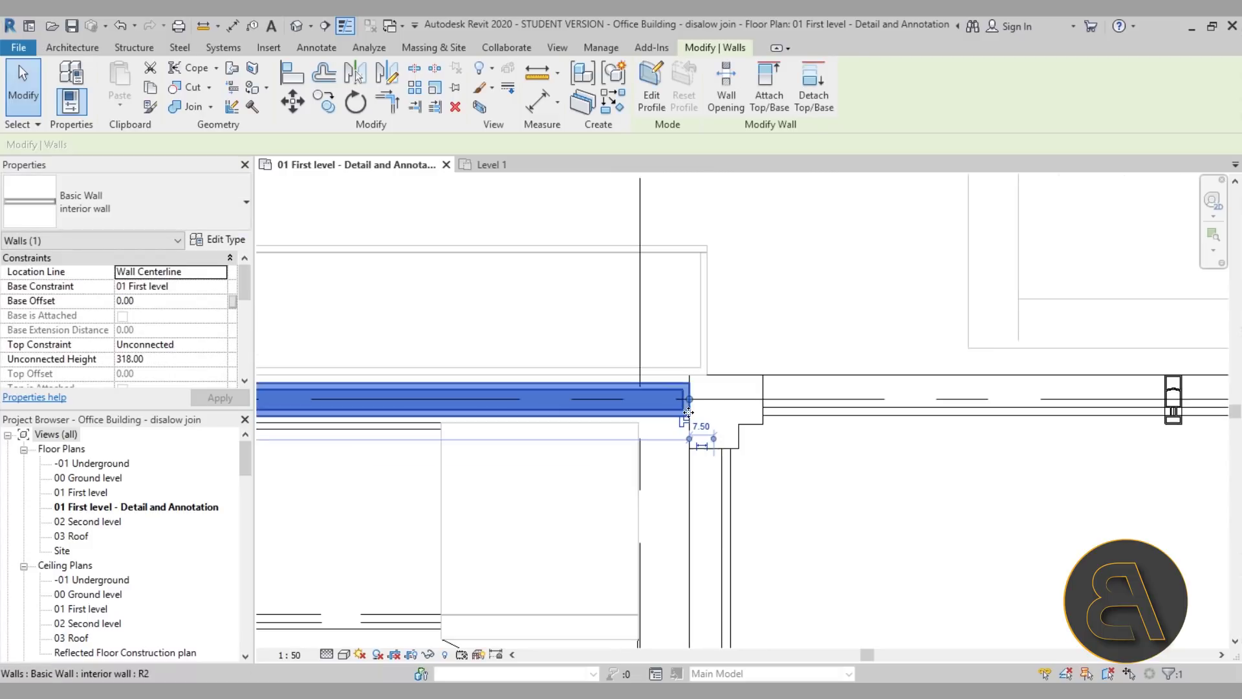
click(812, 494)
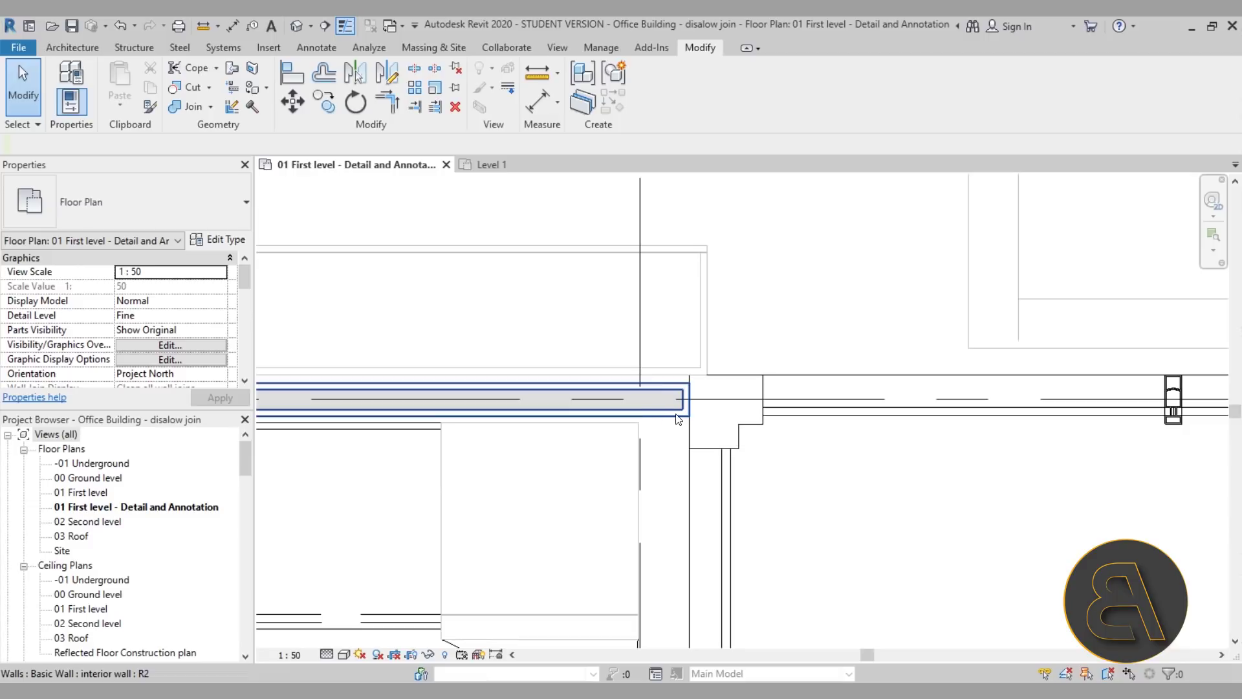
- Check where the interior wall meets the corner mullion and switch to the Level 1 floor plan
scroll(705, 409, up, 3)
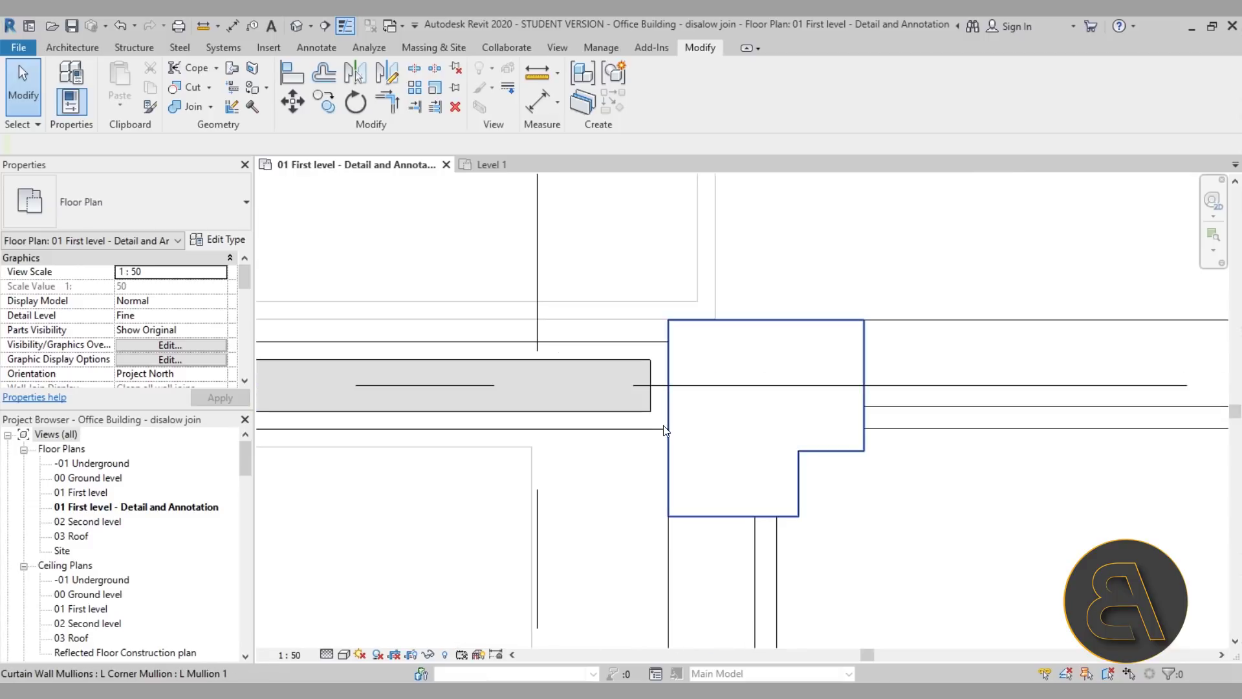
scroll(657, 409, down, 1)
scroll(656, 409, down, 2)
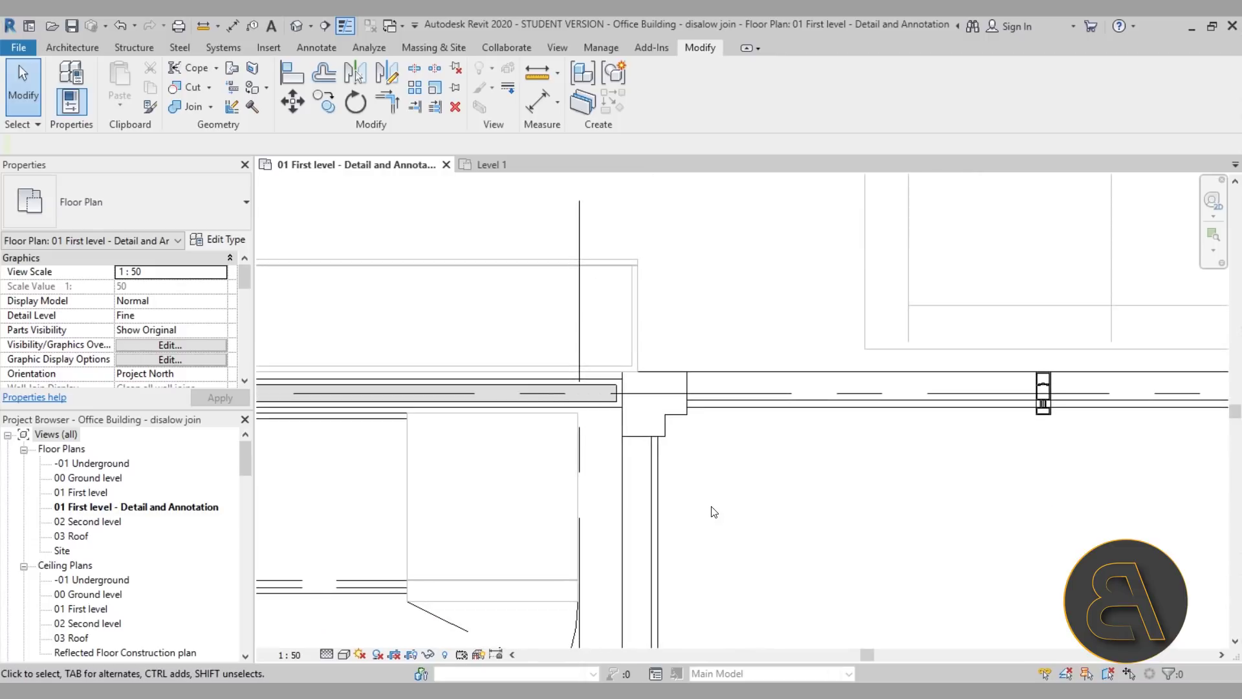
click(491, 163)
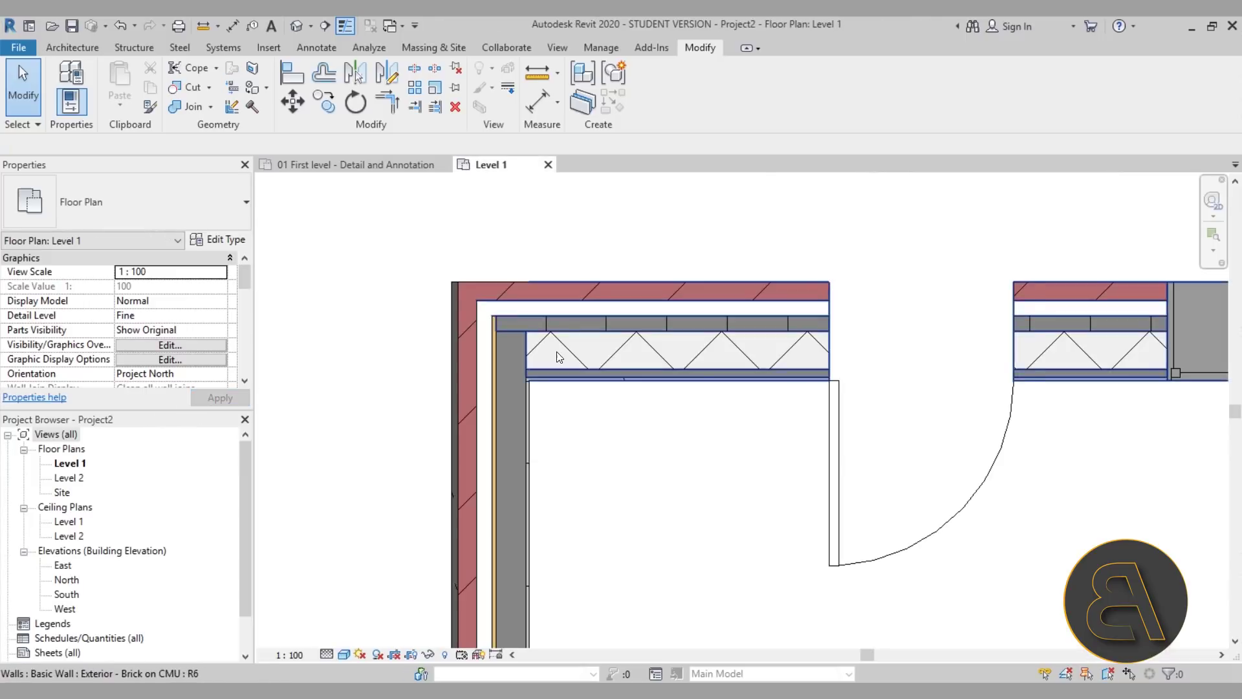
- Try Disallow Join on the corner of the two brick walls and undo it
click(231, 106)
click(518, 371)
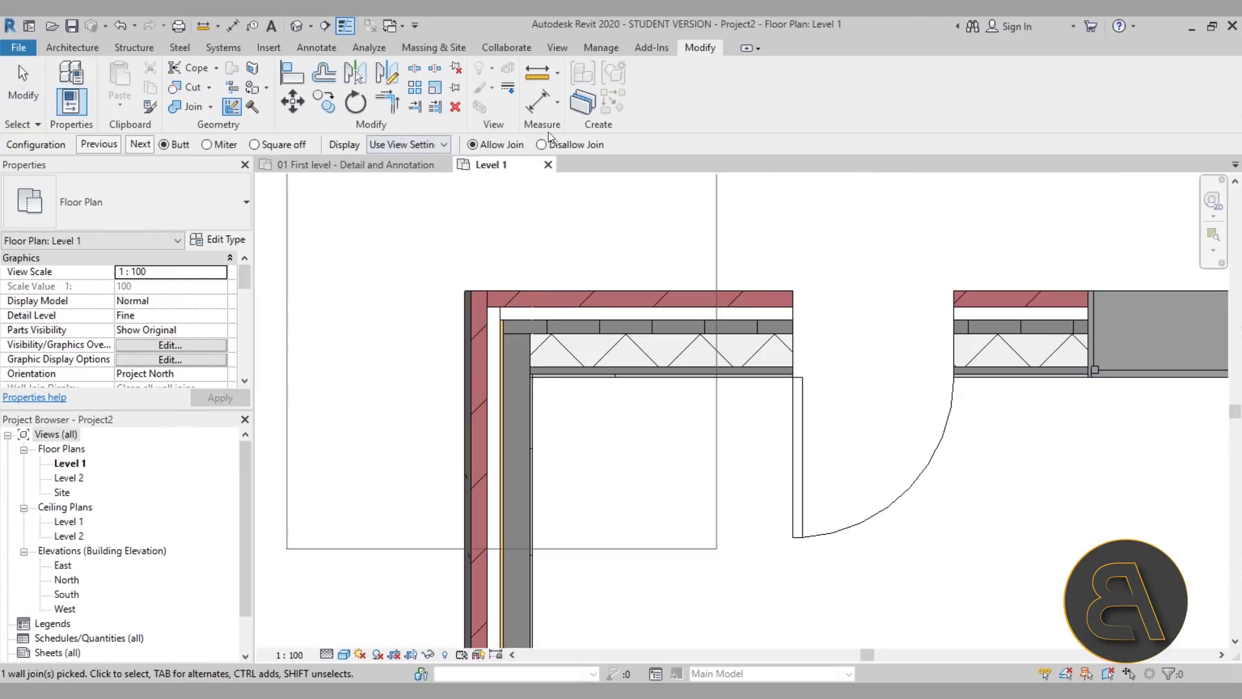
click(565, 145)
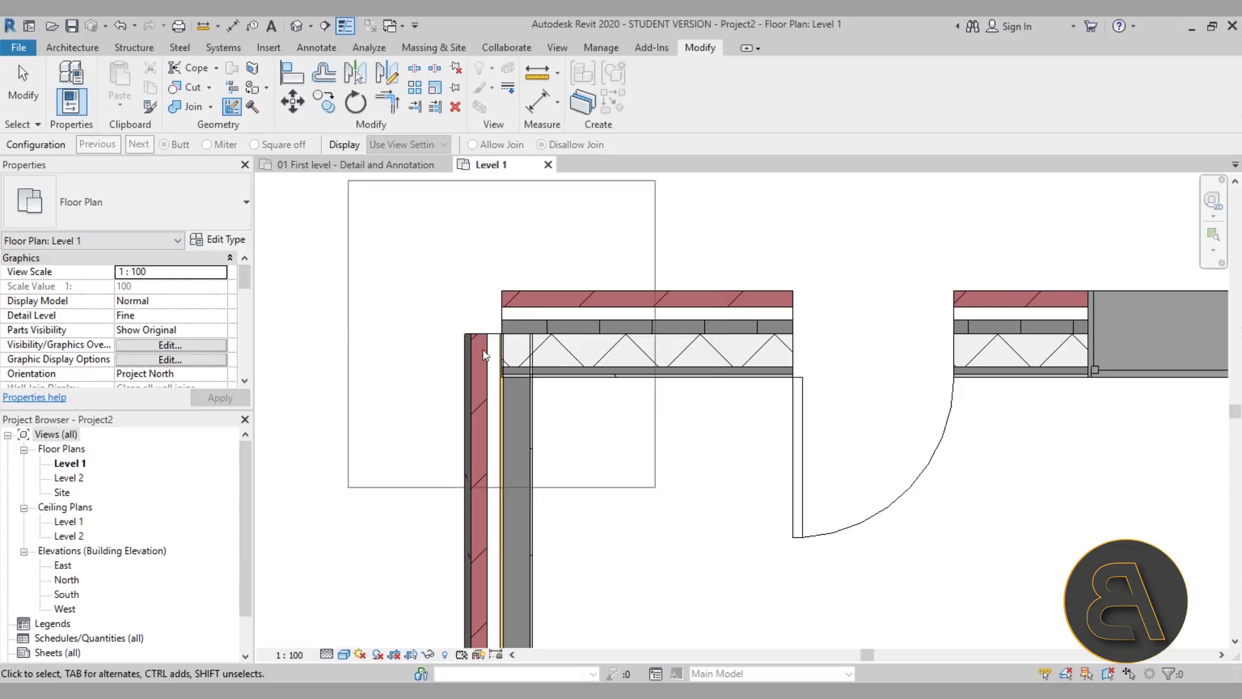
click(124, 29)
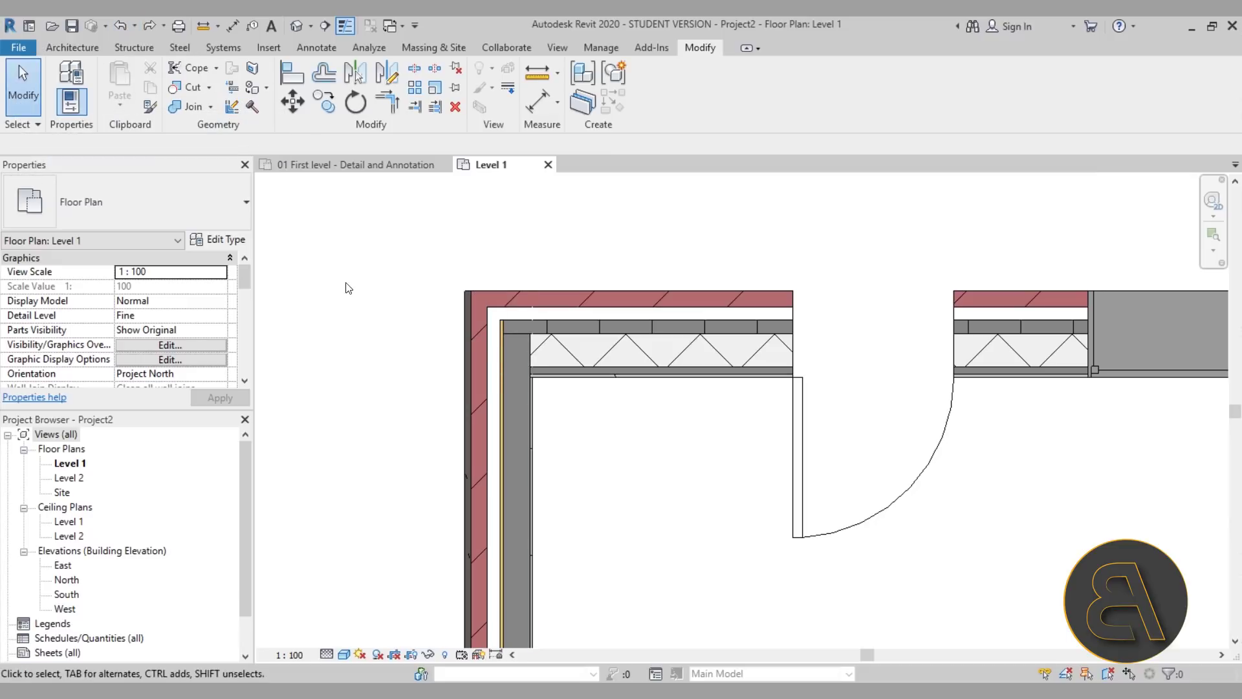
- Open the default 3D view and examine the brick pattern on the exterior face around the window and door
scroll(605, 391, down, 3)
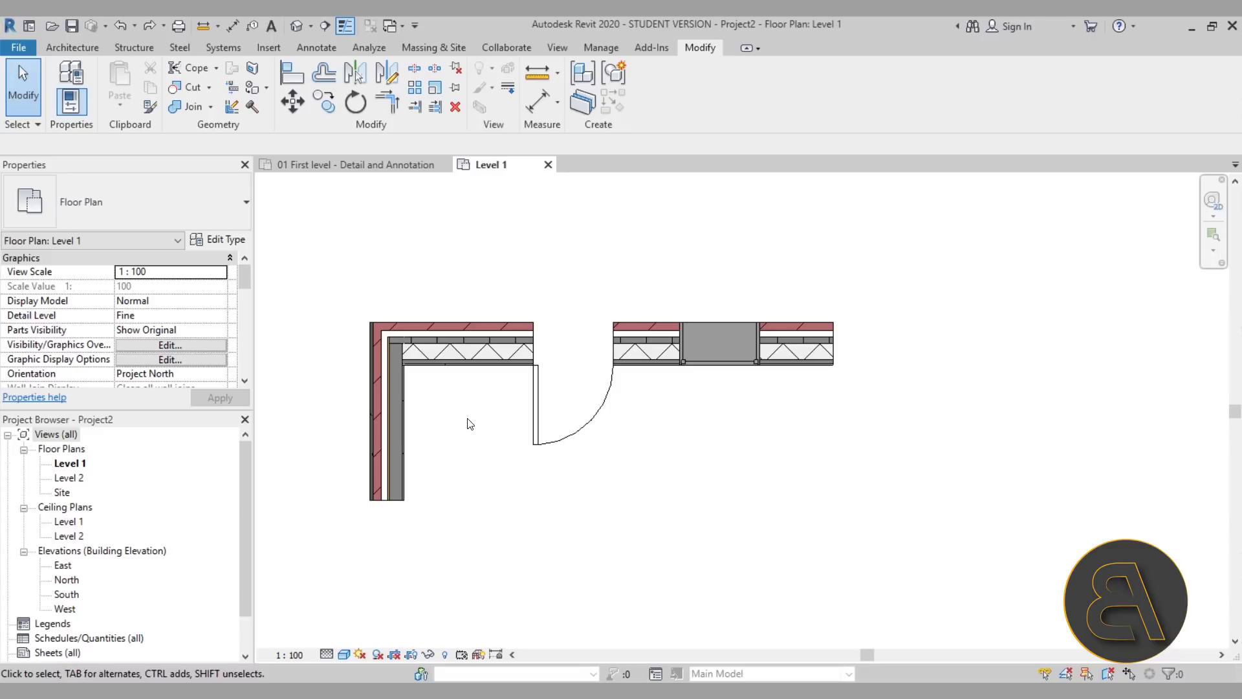
click(295, 28)
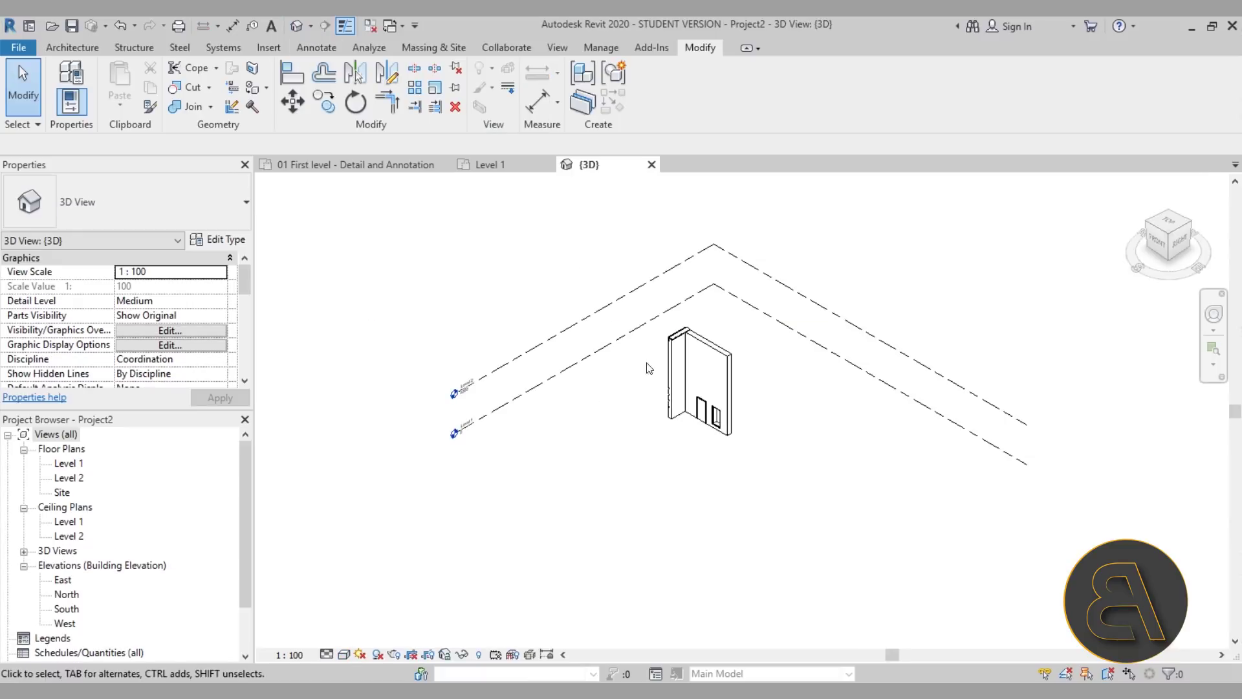
mouse_move(809, 455)
shift+middle_down()
mouse_move(626, 419)
mouse_move(852, 422)
shift+middle_up()
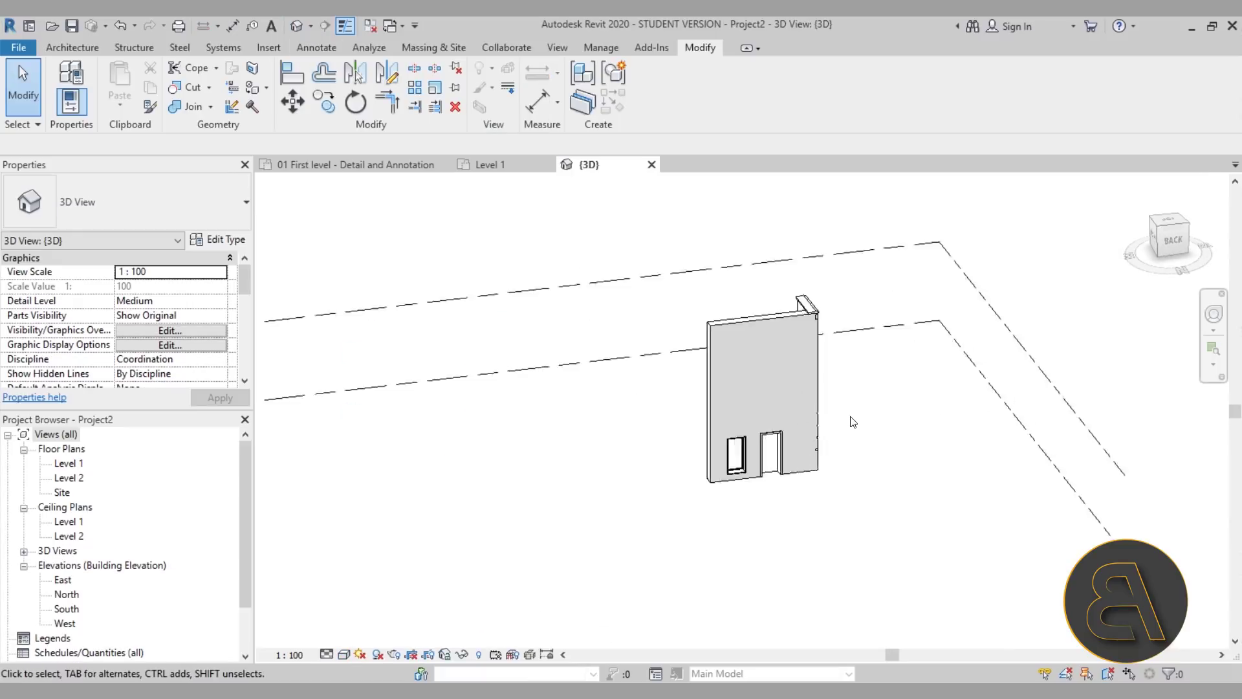
scroll(852, 422, up, 5)
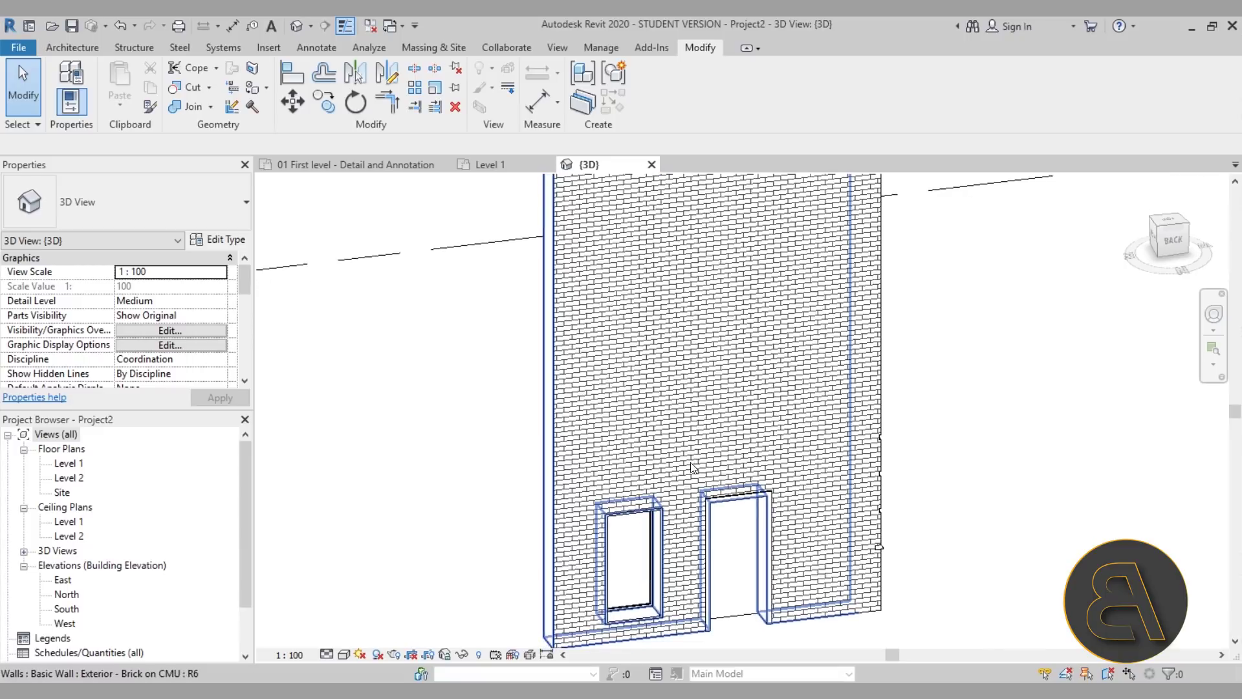
scroll(692, 467, up, 3)
scroll(554, 435, up, 3)
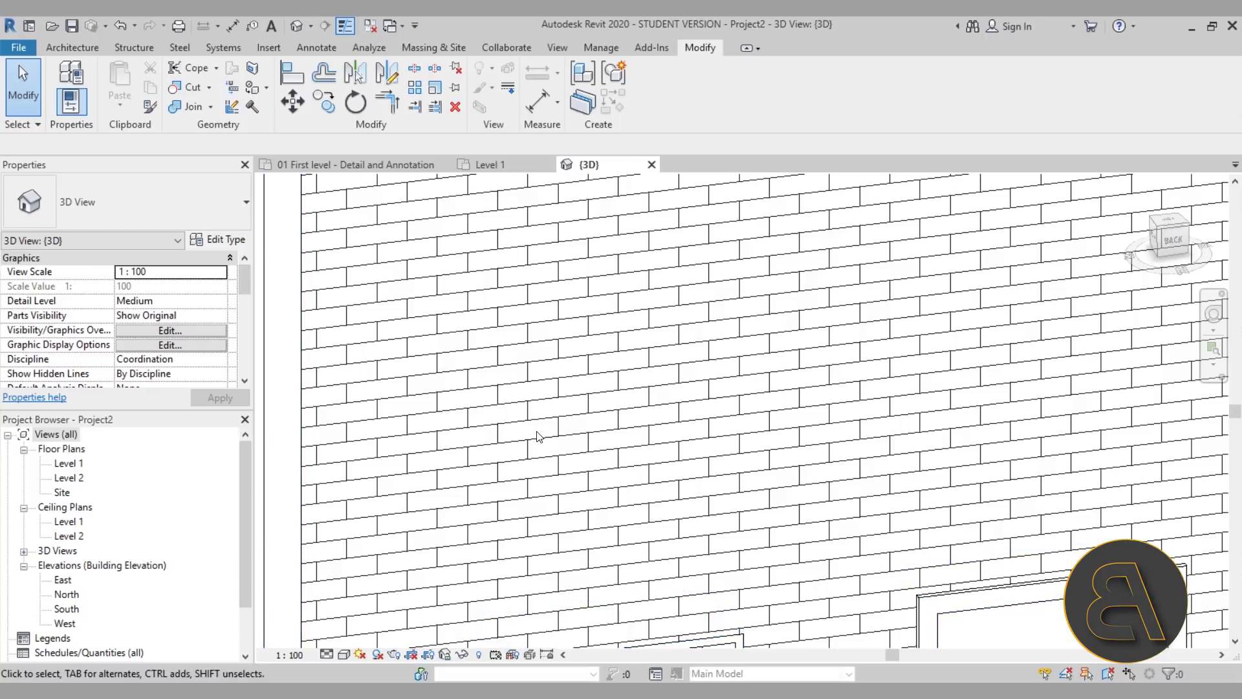
scroll(537, 434, down, 2)
mouse_move(537, 434)
middle_down()
mouse_move(546, 389)
mouse_move(521, 427)
middle_up()
scroll(518, 440, up, 1)
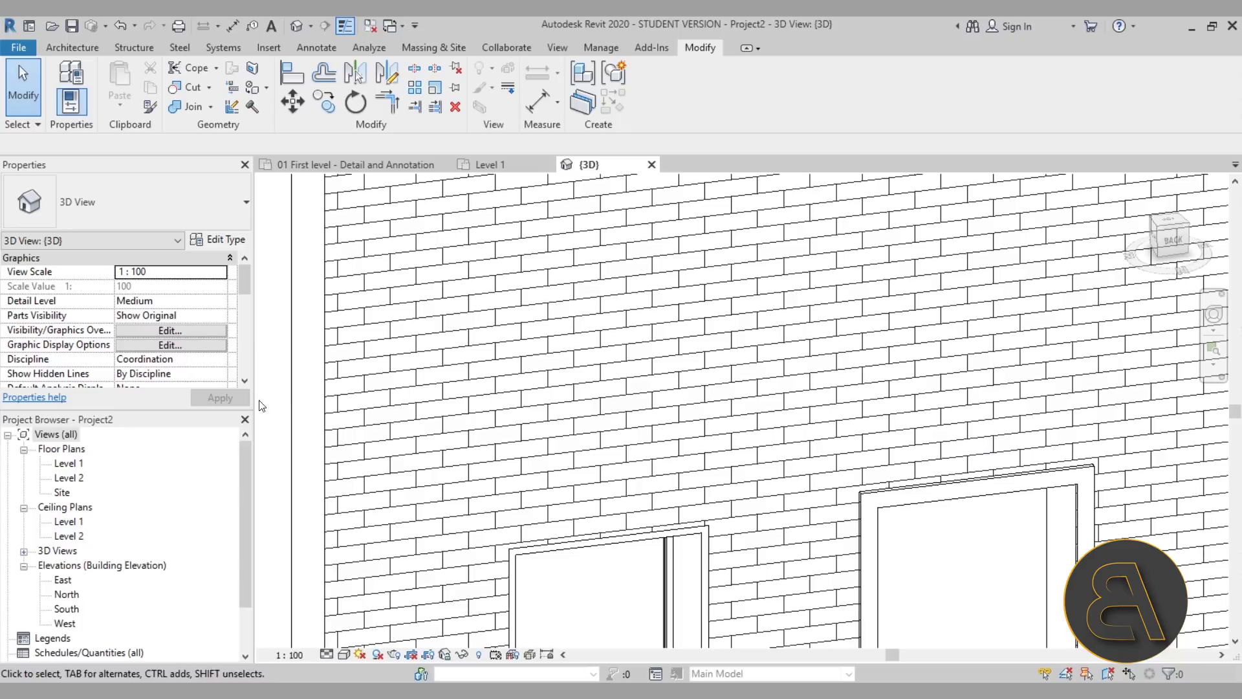
mouse_move(274, 415)
middle_down()
mouse_move(281, 433)
mouse_move(302, 429)
mouse_move(291, 433)
middle_up()
scroll(278, 427, down, 2)
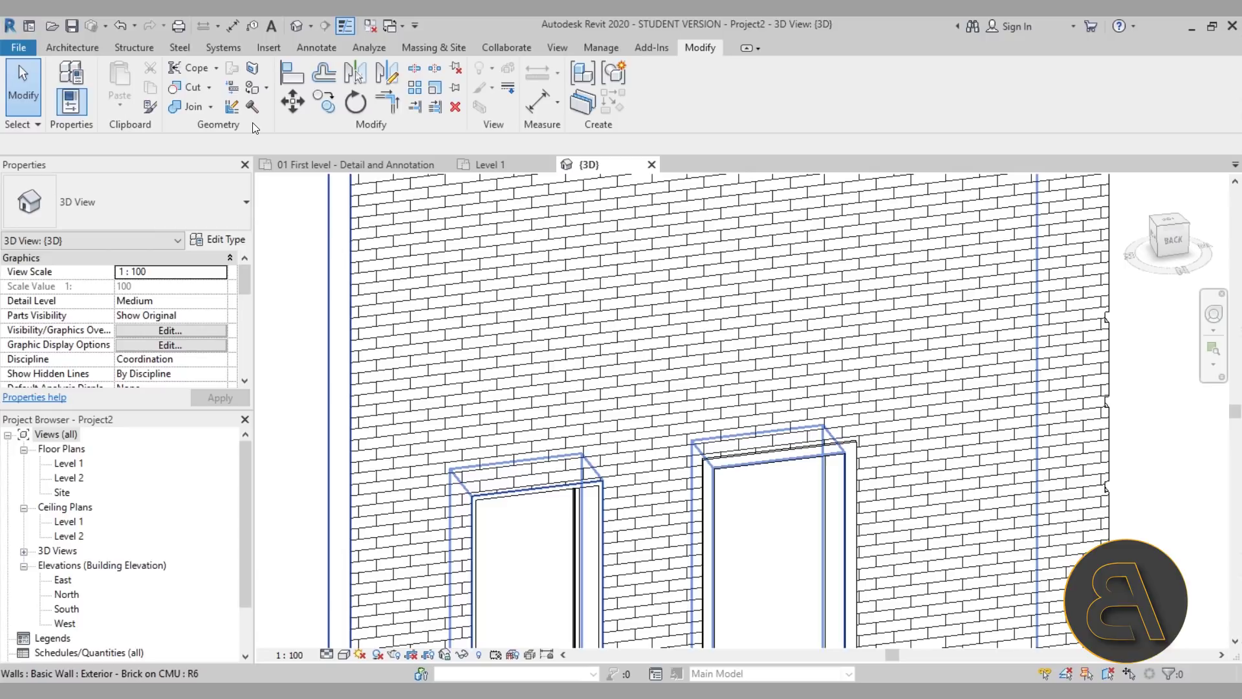
- Begin a Split Face with a rectangular boundary on the exterior brick face of the wall with the window and door
click(251, 70)
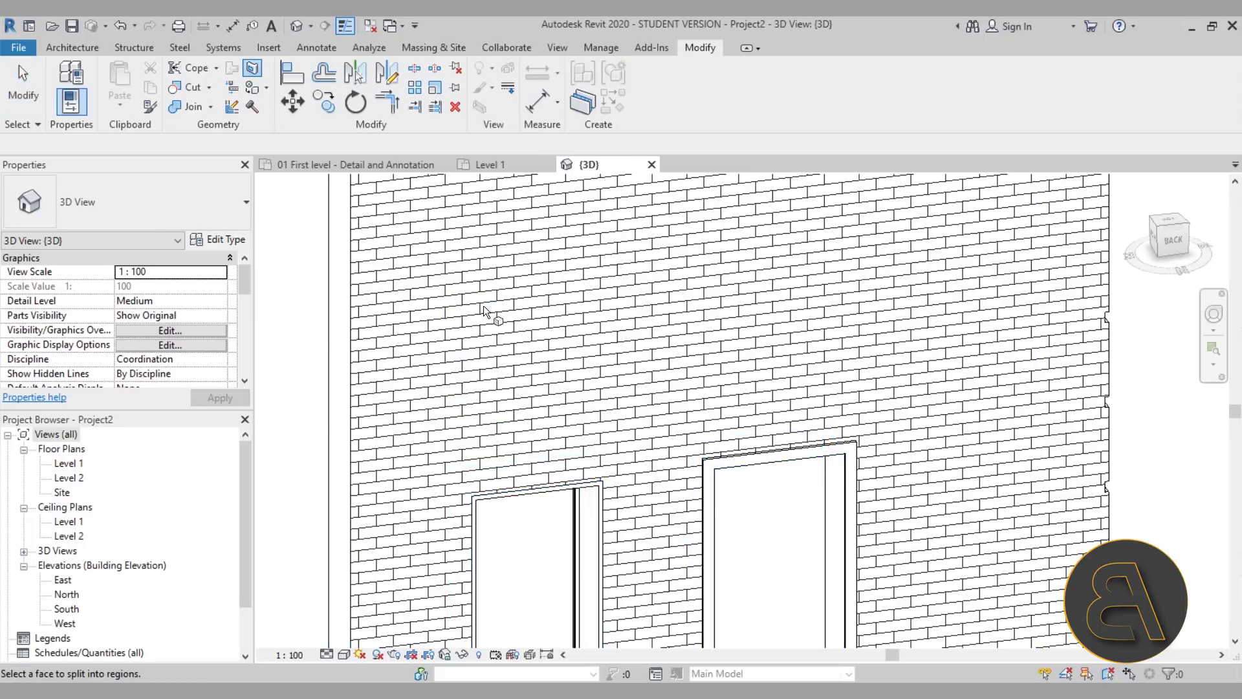
scroll(484, 305, down, 5)
shift+middle_drag(484, 305, 516, 336)
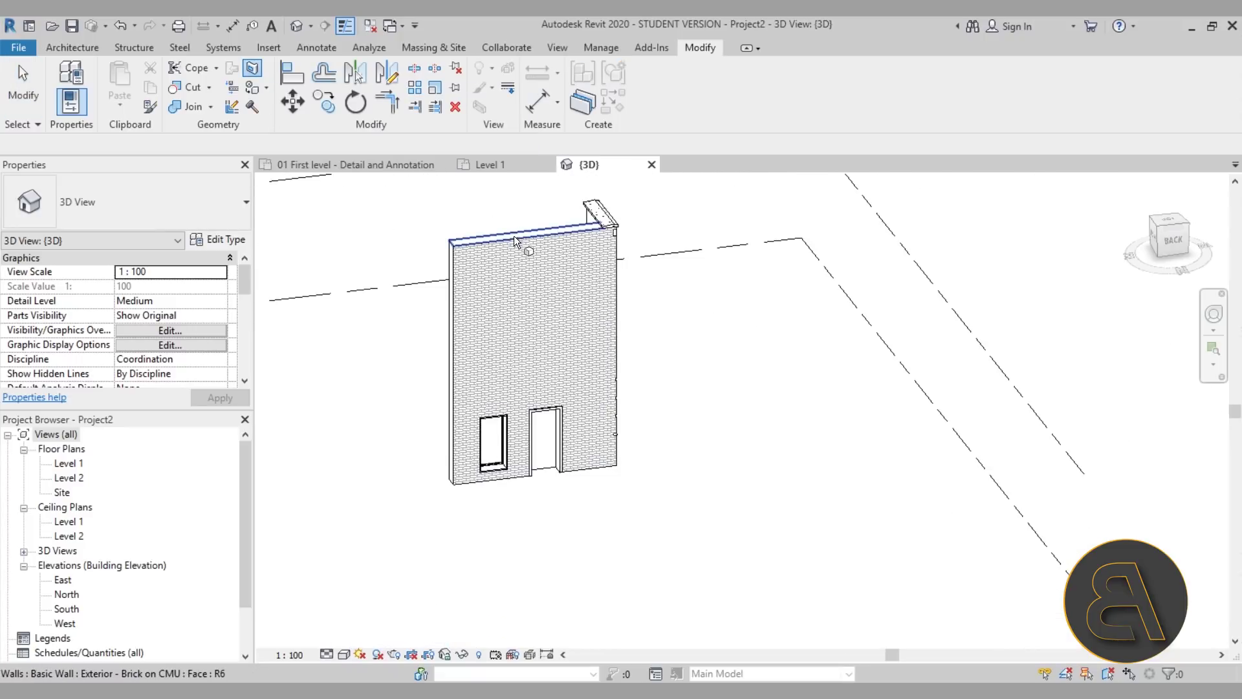
click(504, 479)
scroll(511, 401, up, 3)
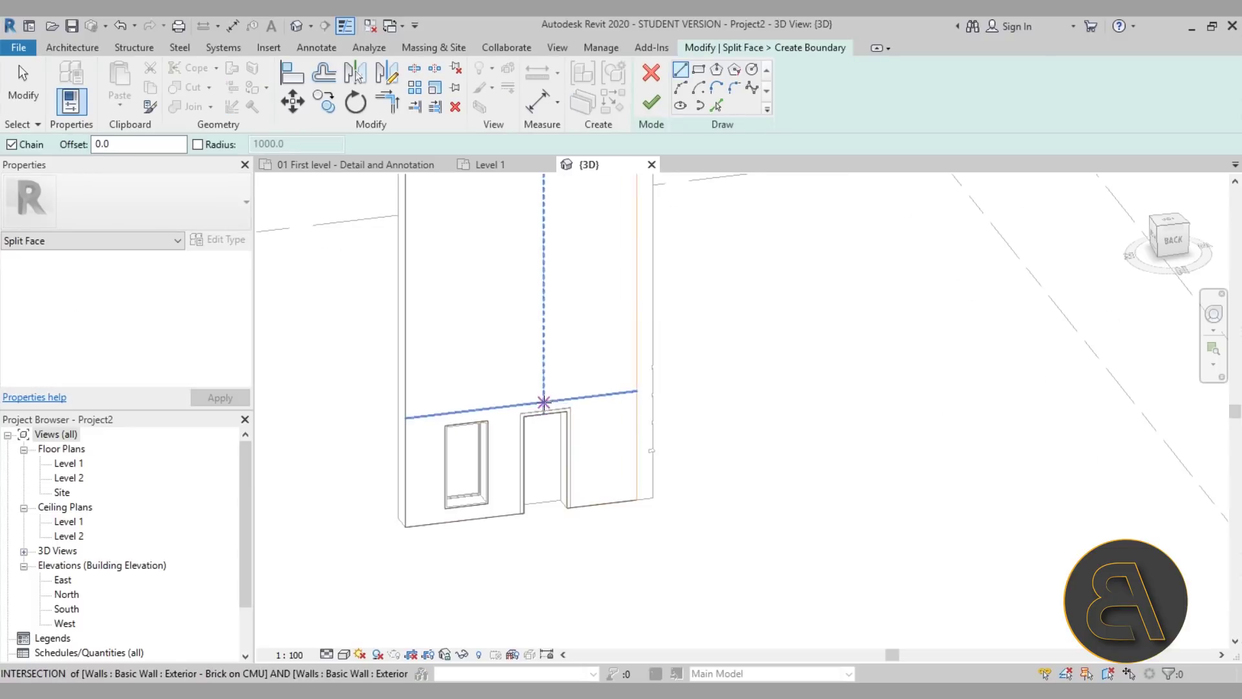
scroll(507, 298, up, 2)
click(698, 69)
scroll(427, 482, up, 4)
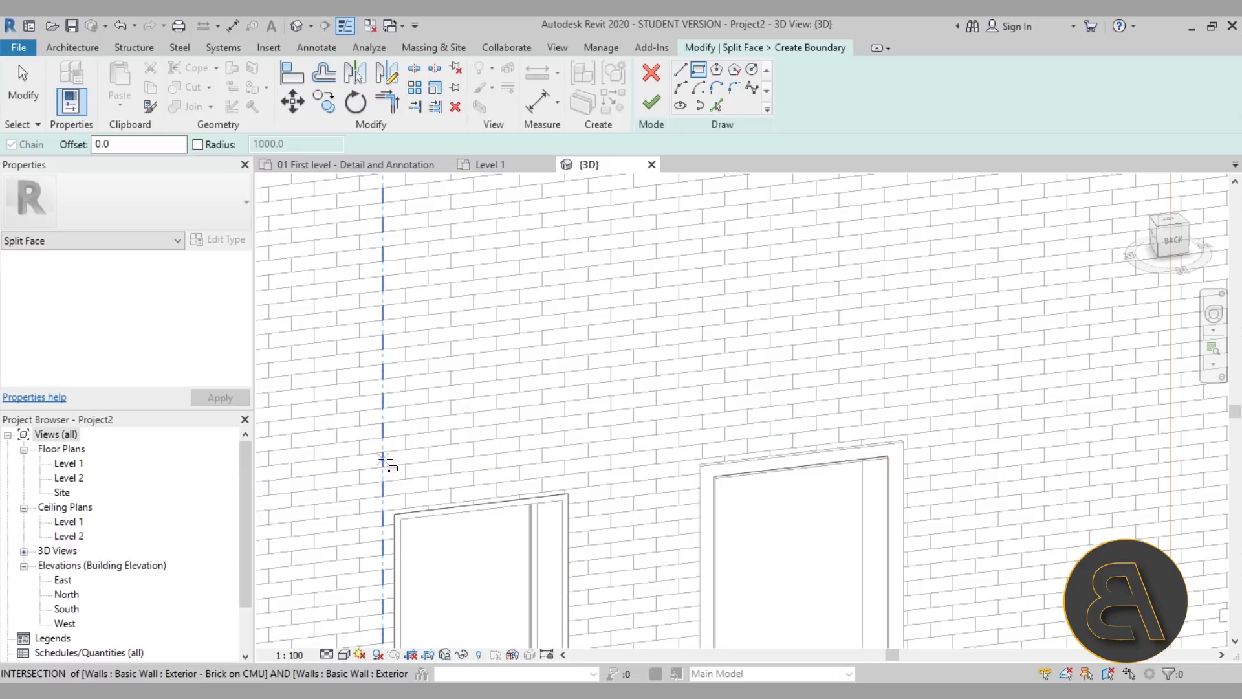
- Draw a long rectangular boundary about 240 mm high above the window and door, extending past both openings
scroll(385, 473, down, 3)
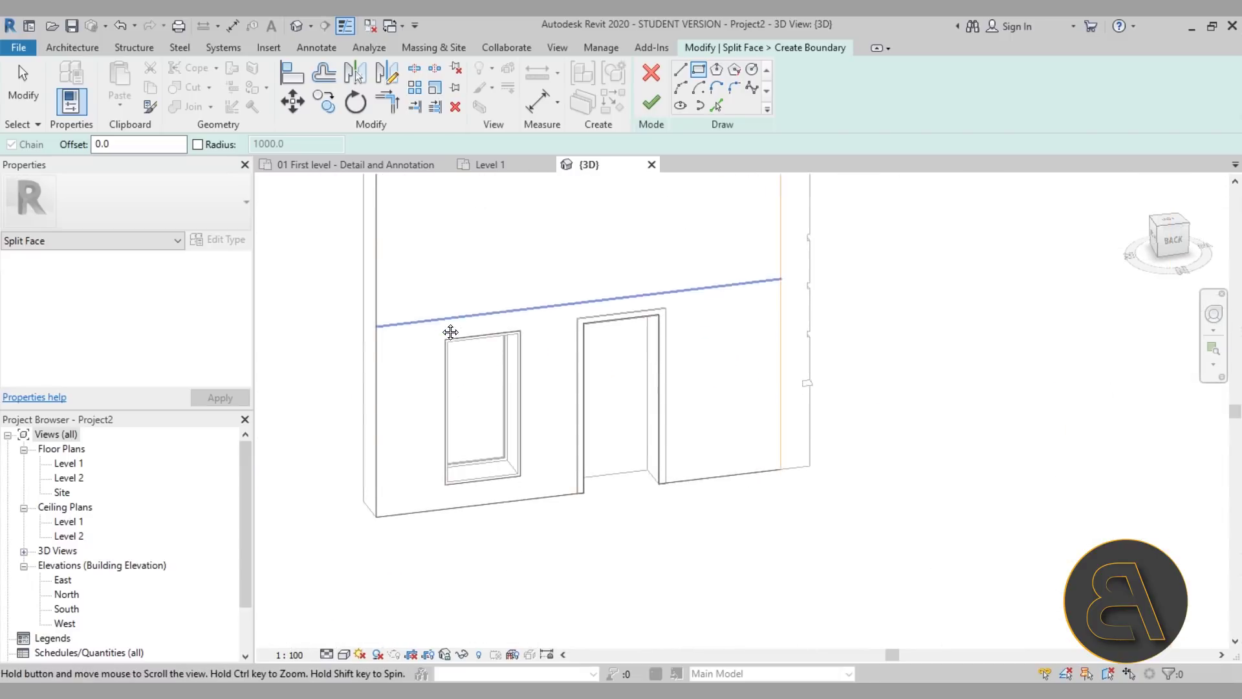
scroll(438, 331, up, 3)
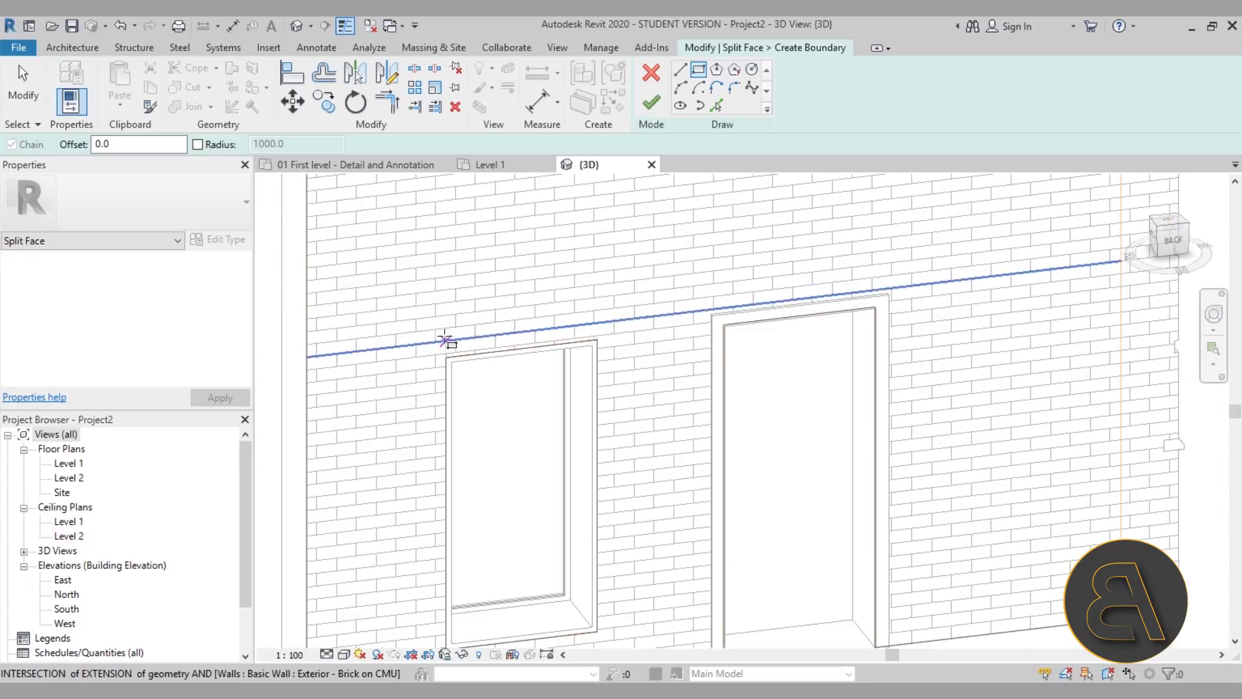
scroll(527, 277, down, 2)
mouse_move(527, 277)
middle_down()
mouse_move(742, 246)
mouse_move(568, 347)
middle_up()
scroll(569, 347, up, 3)
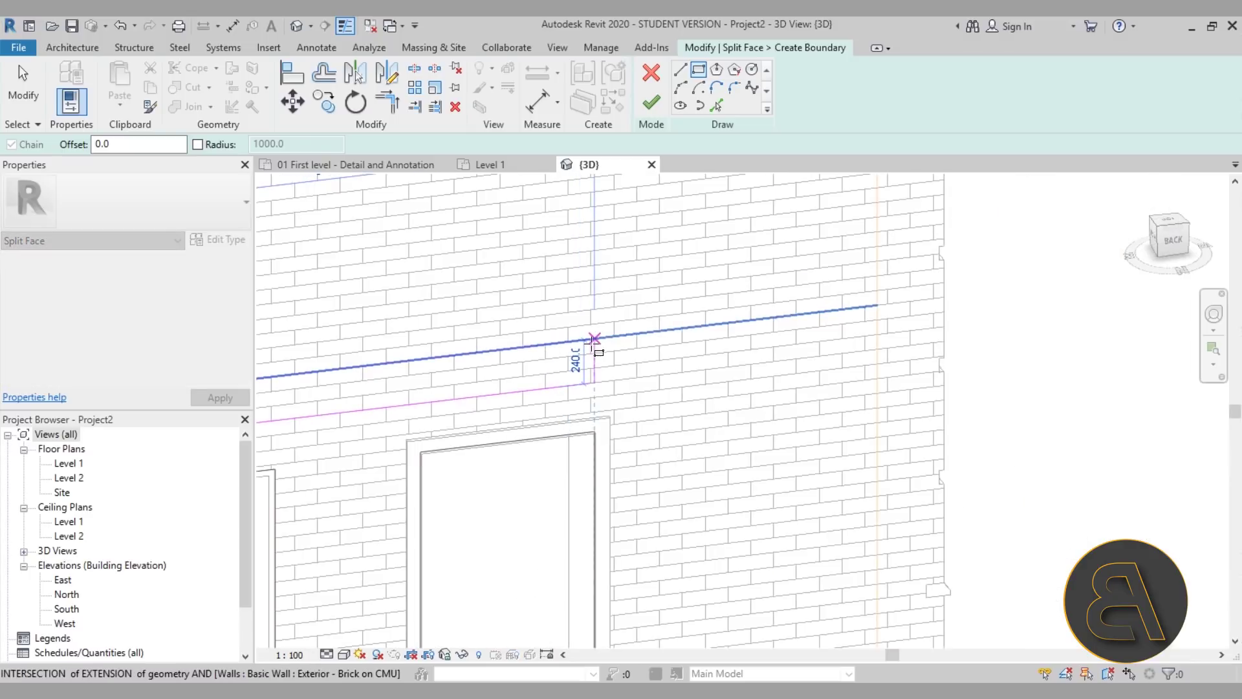
click(773, 317)
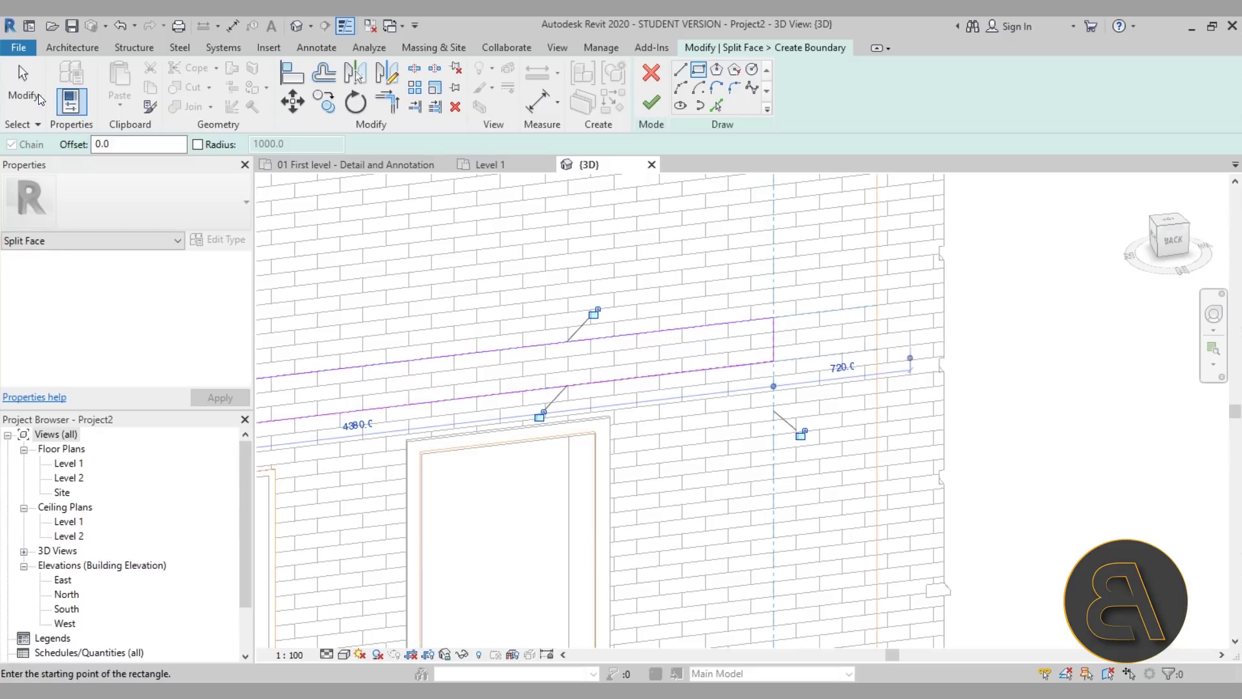
key(Escape)
key(Escape)
scroll(563, 348, down, 2)
middle_drag(563, 348, 681, 354)
scroll(463, 311, up, 3)
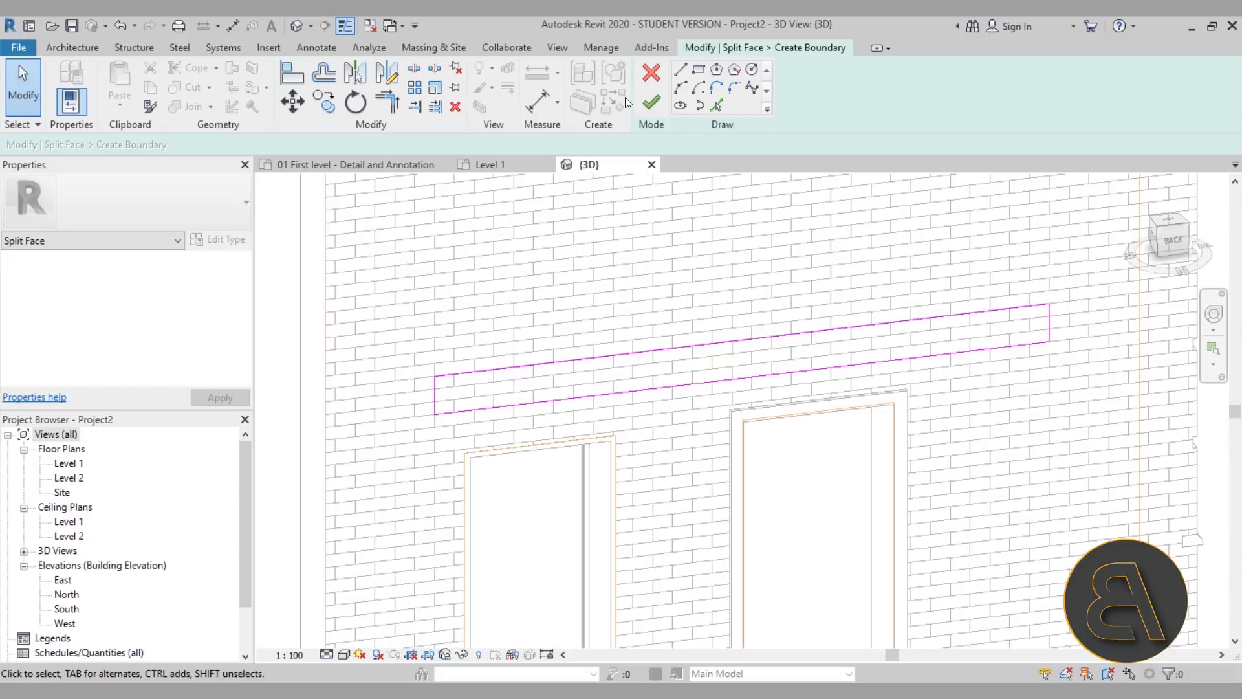
- Finish the split face sketch and check the strip region above the window and door
click(650, 103)
scroll(569, 383, down, 2)
click(381, 407)
scroll(382, 406, up, 3)
scroll(382, 406, down, 2)
middle_drag(380, 408, 330, 404)
scroll(332, 410, up, 2)
scroll(332, 388, down, 2)
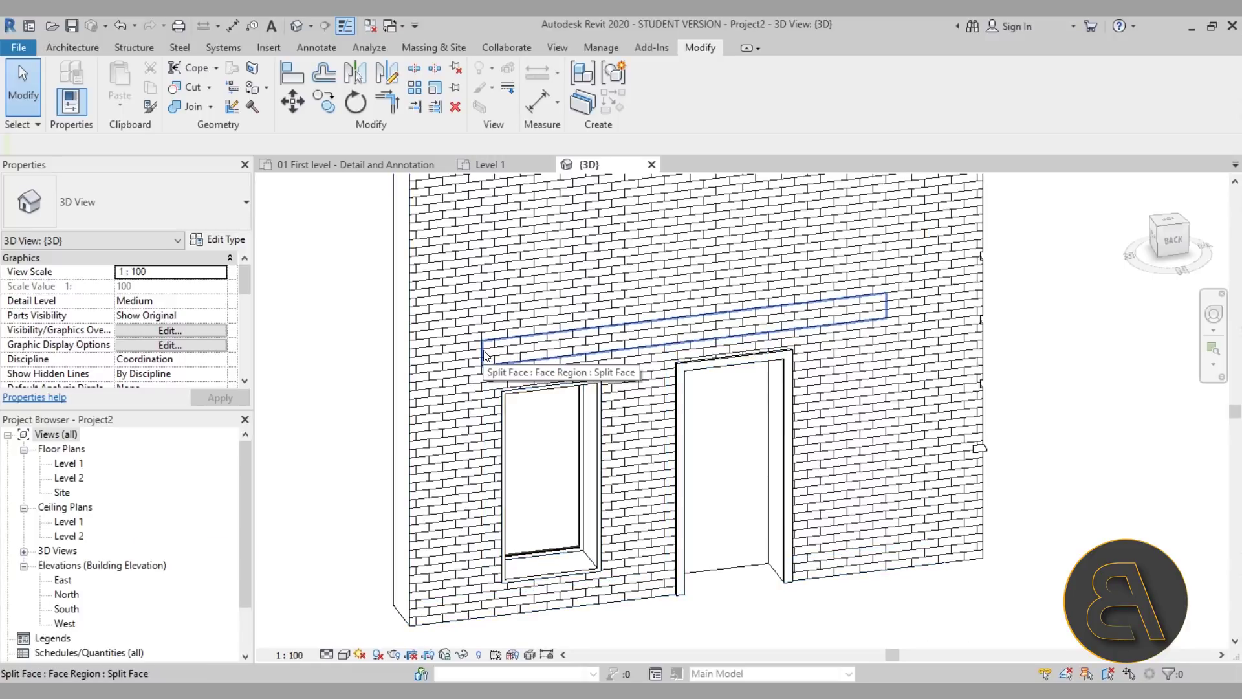
- Inspect the split face strip above the window and door in the 3D view
click(485, 354)
scroll(335, 414, down, 4)
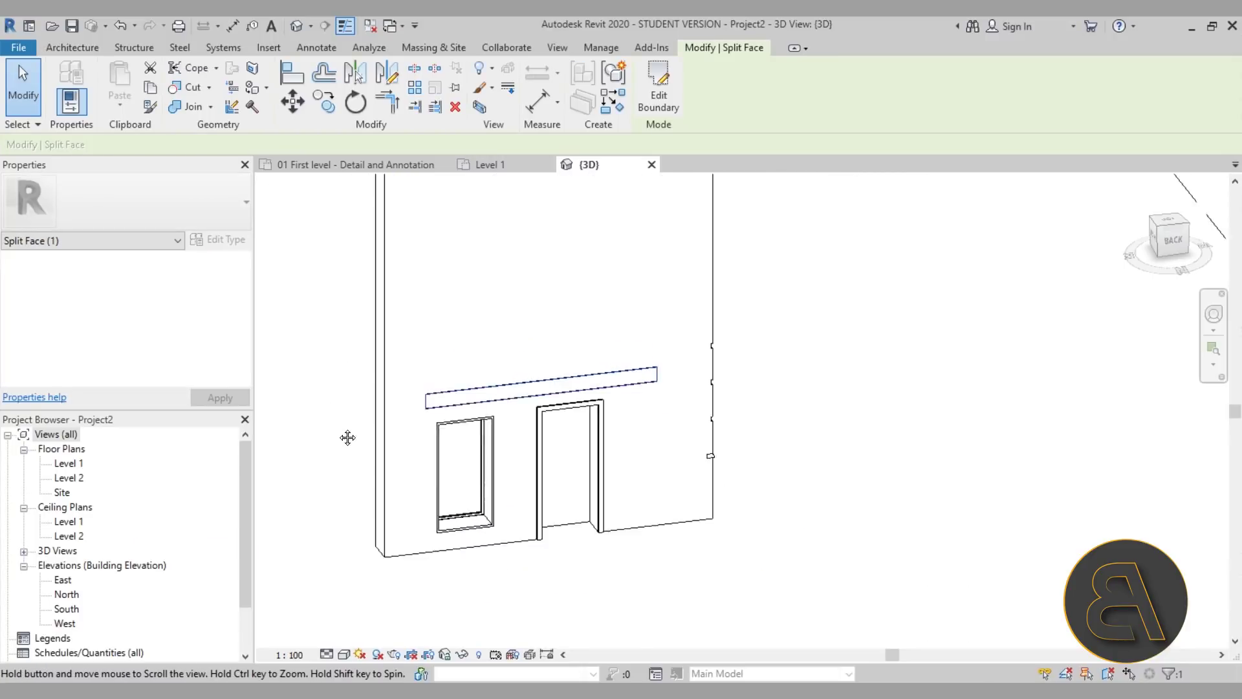
click(372, 444)
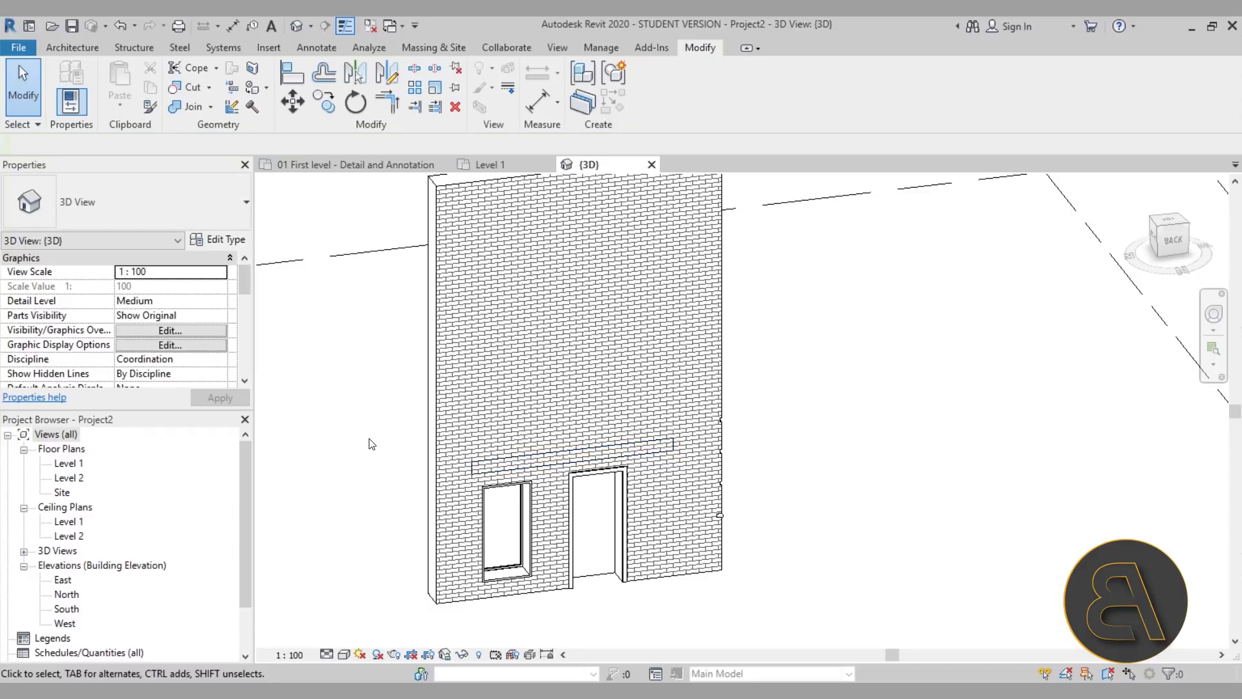
scroll(497, 475, up, 5)
middle_drag(497, 474, 548, 382)
scroll(549, 380, up, 1)
scroll(548, 381, down, 2)
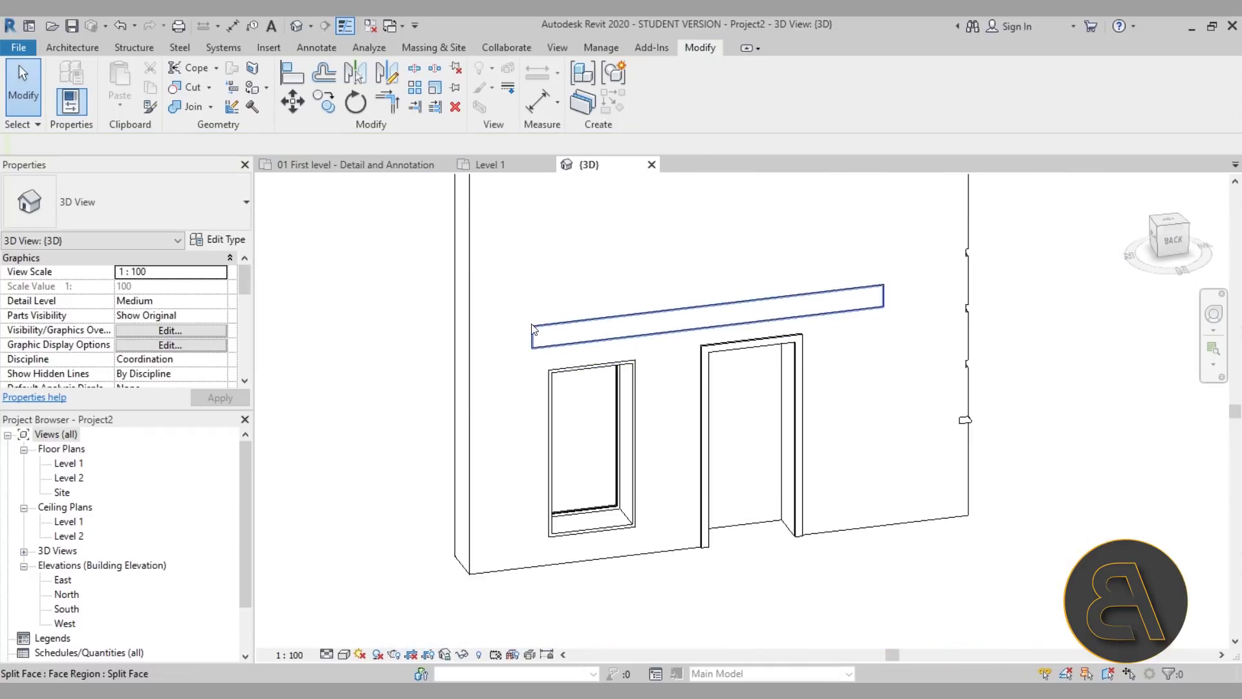
middle_drag(388, 377, 393, 382)
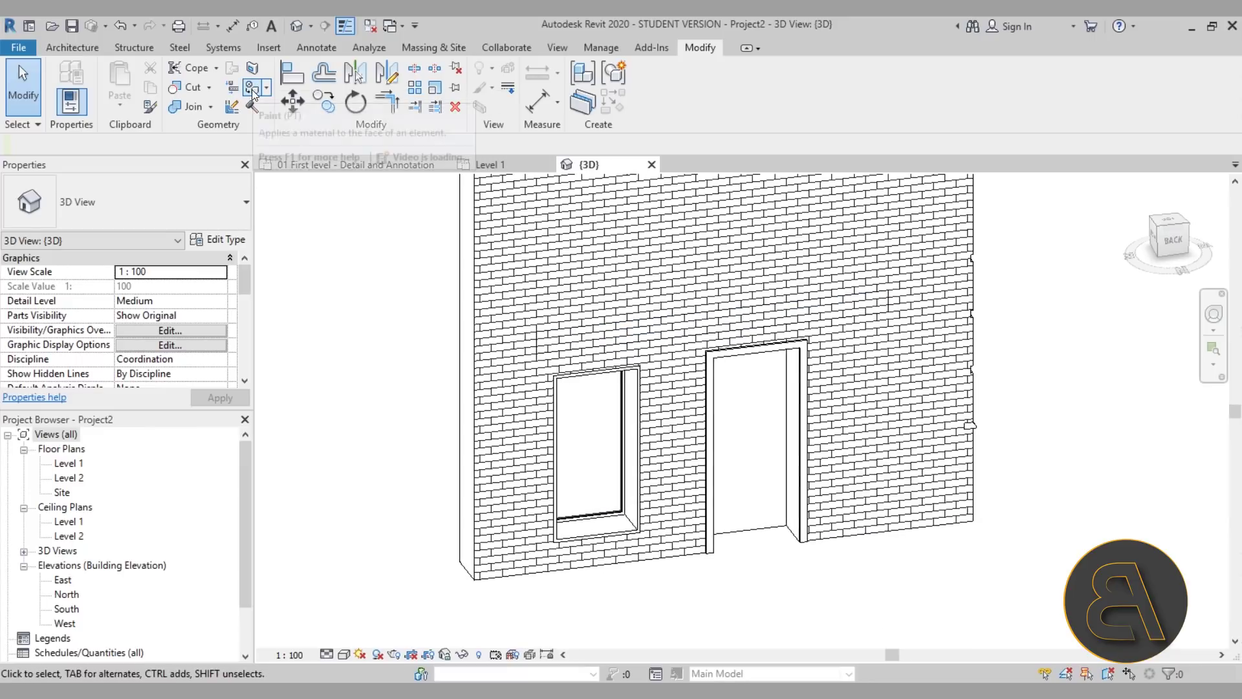
- Paint the split face strip above the window and door with the Brick, Soldier Course material
click(251, 90)
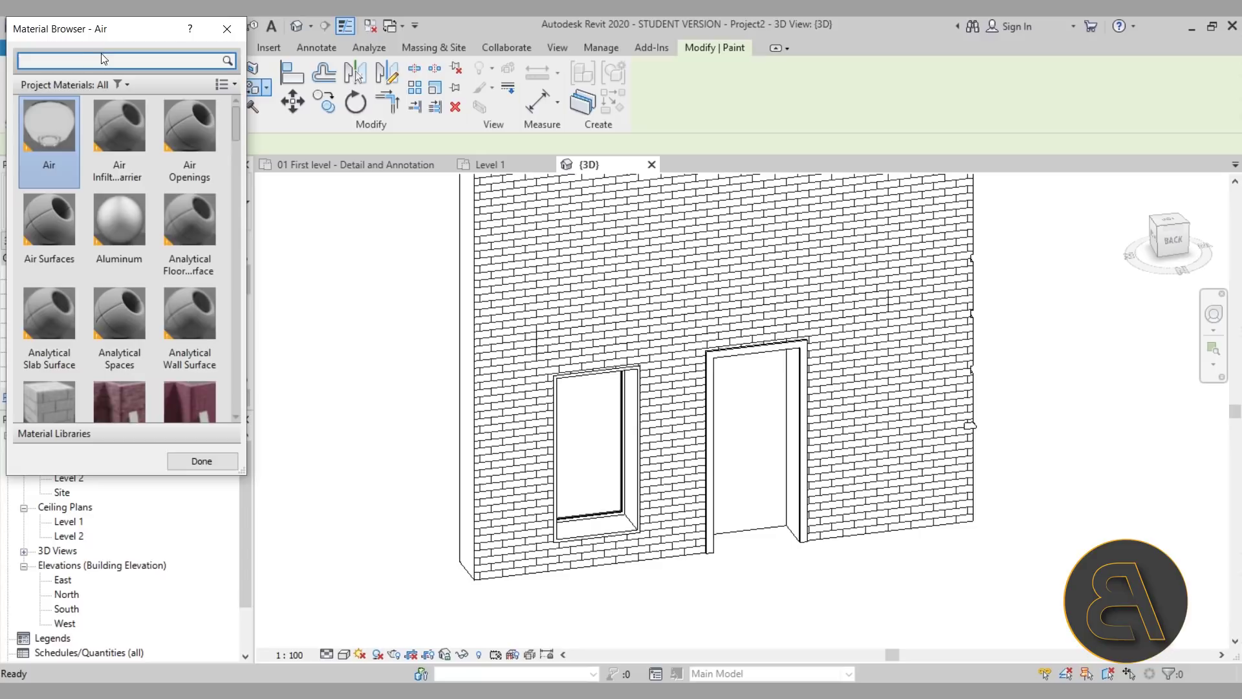
scroll(192, 323, down, 3)
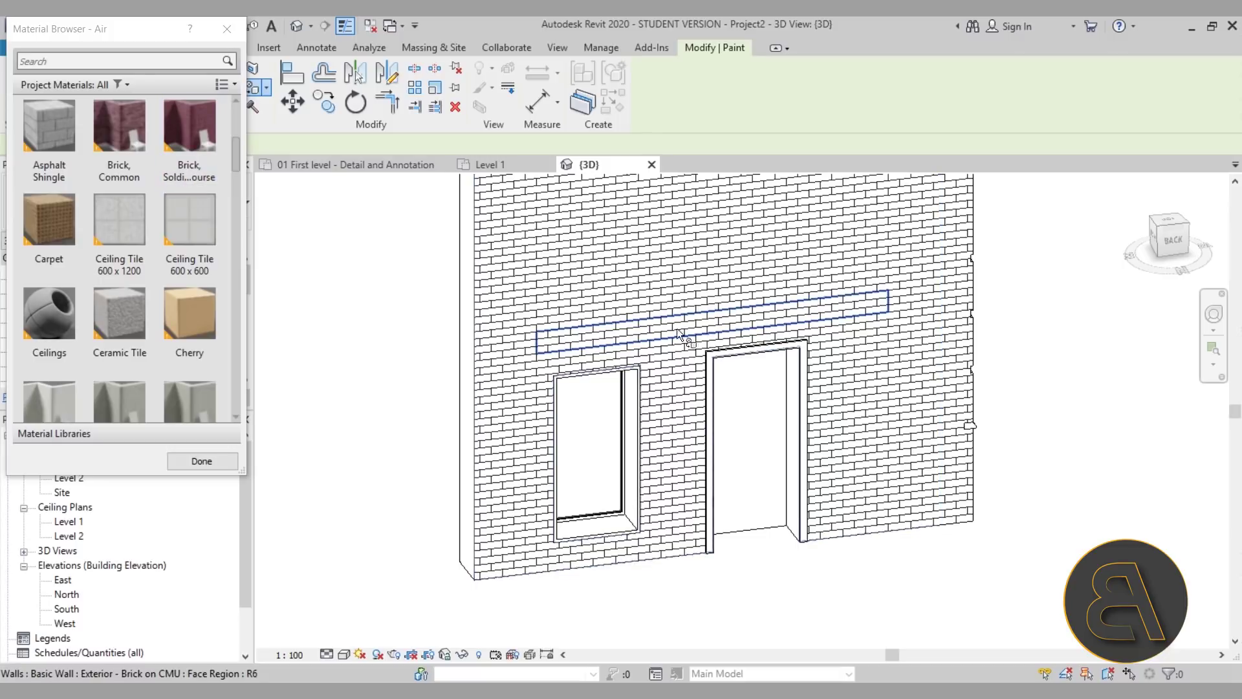
click(630, 332)
click(185, 165)
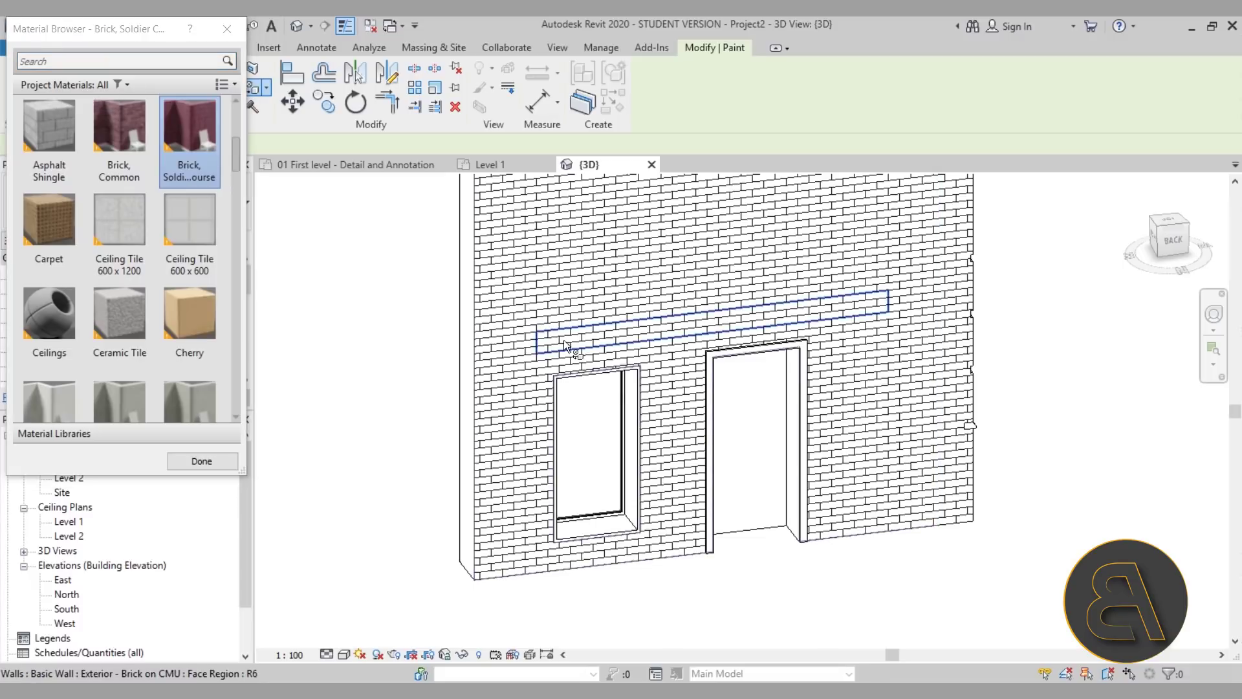
scroll(793, 483, down, 5)
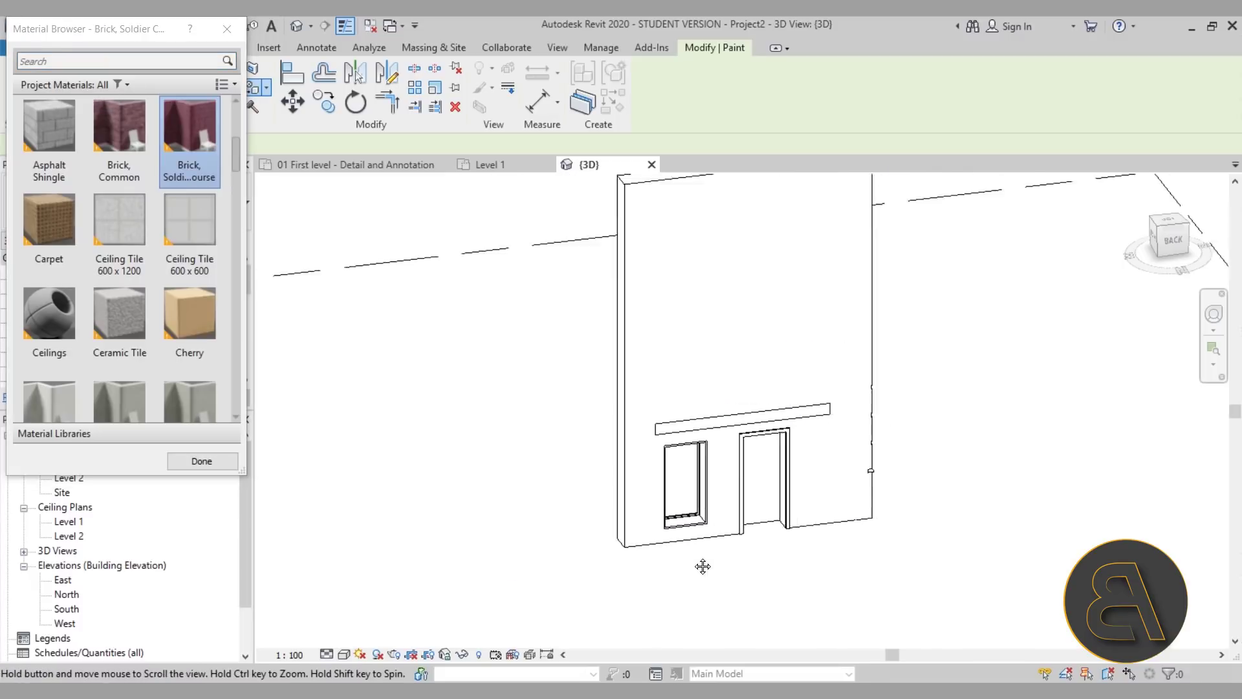
scroll(688, 494, up, 2)
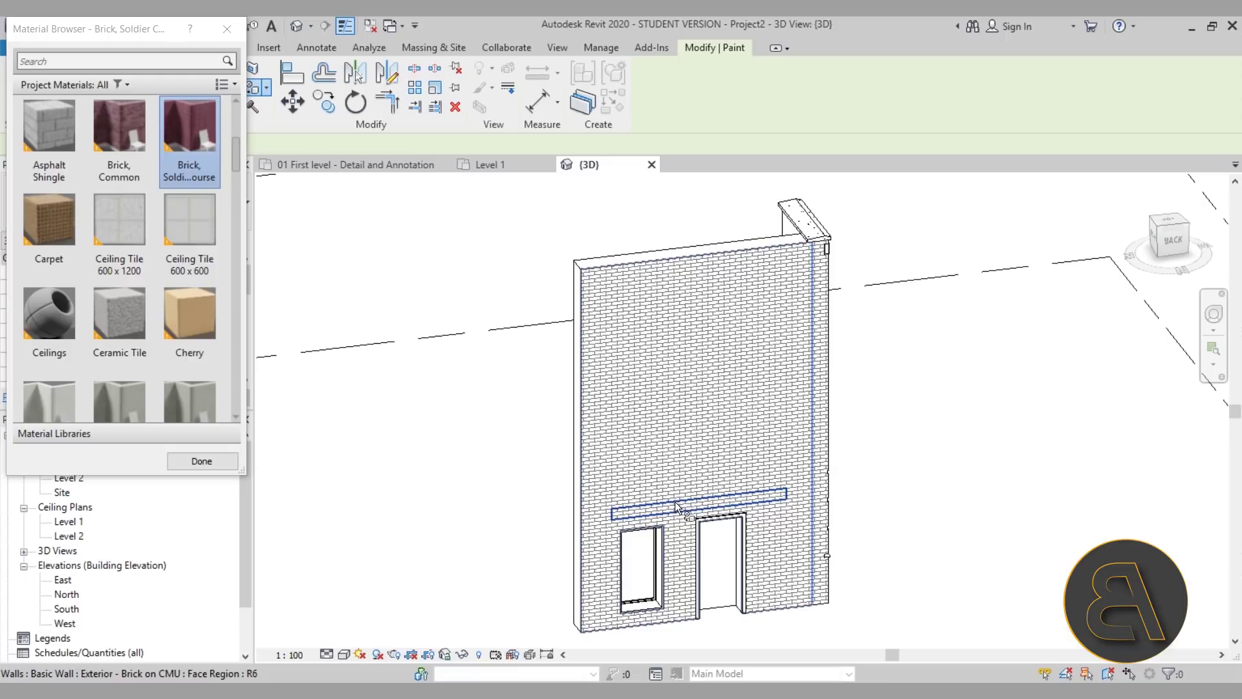
scroll(684, 507, up, 2)
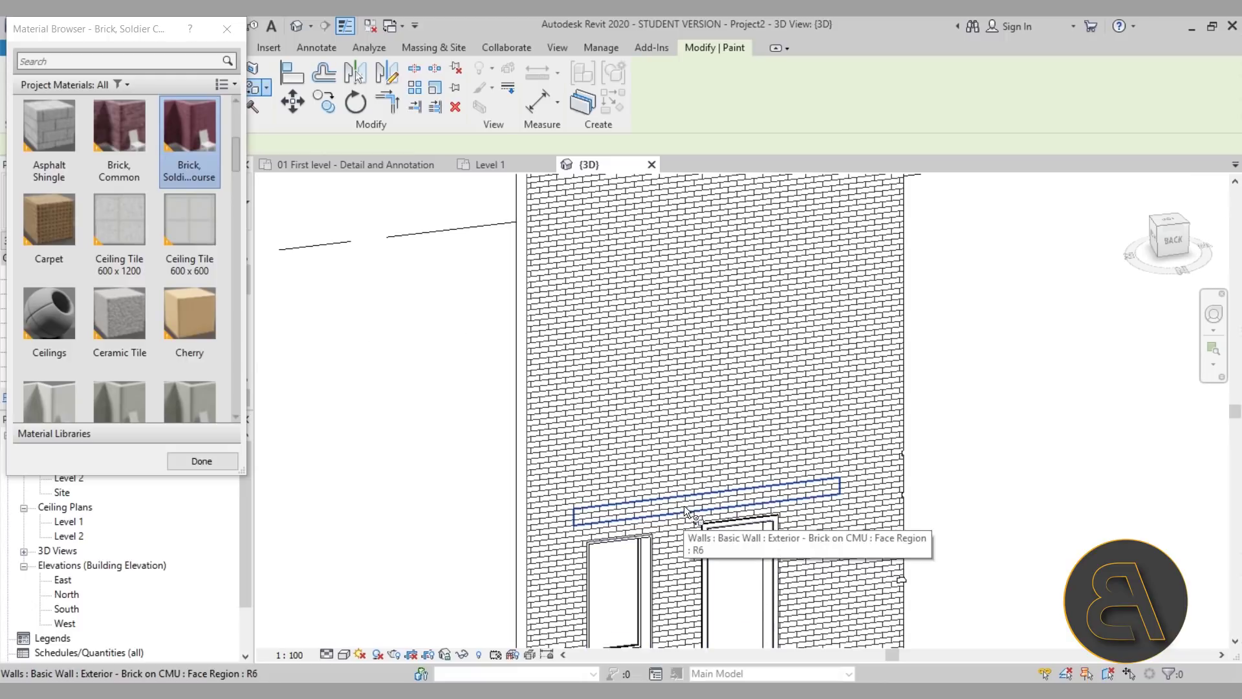
click(681, 502)
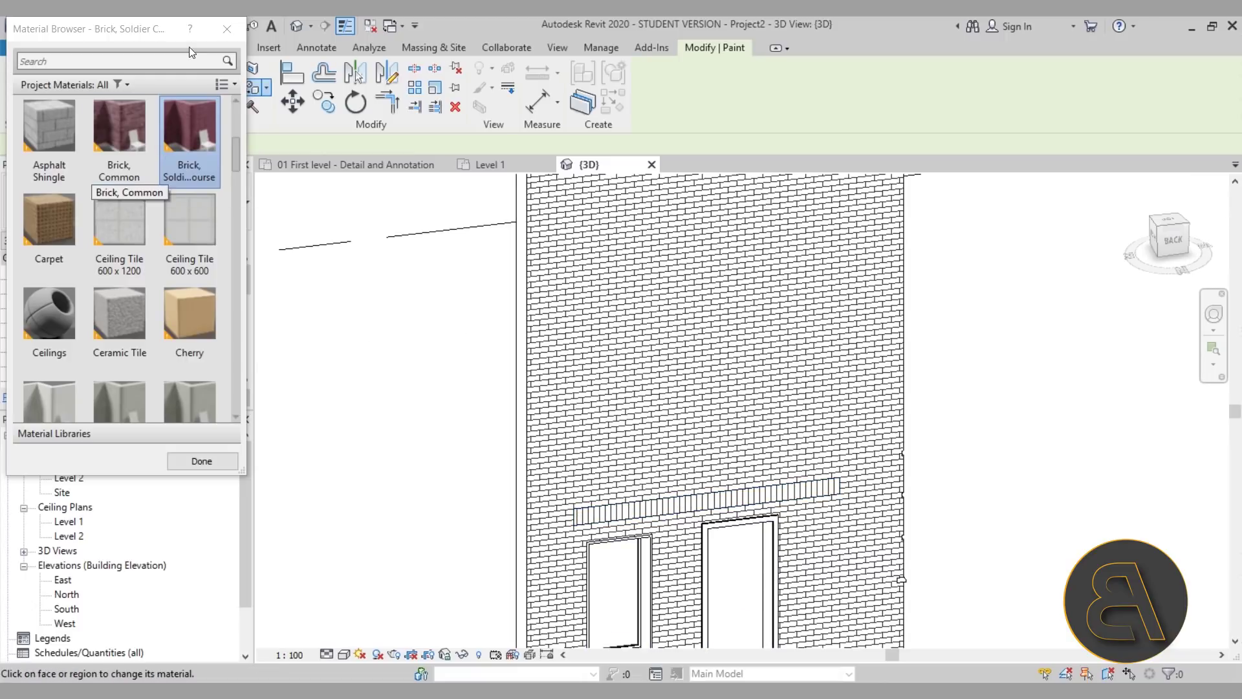
click(226, 29)
- Examine the painted strip's brick pattern against the surrounding wall, close up and from farther away
scroll(602, 527, up, 8)
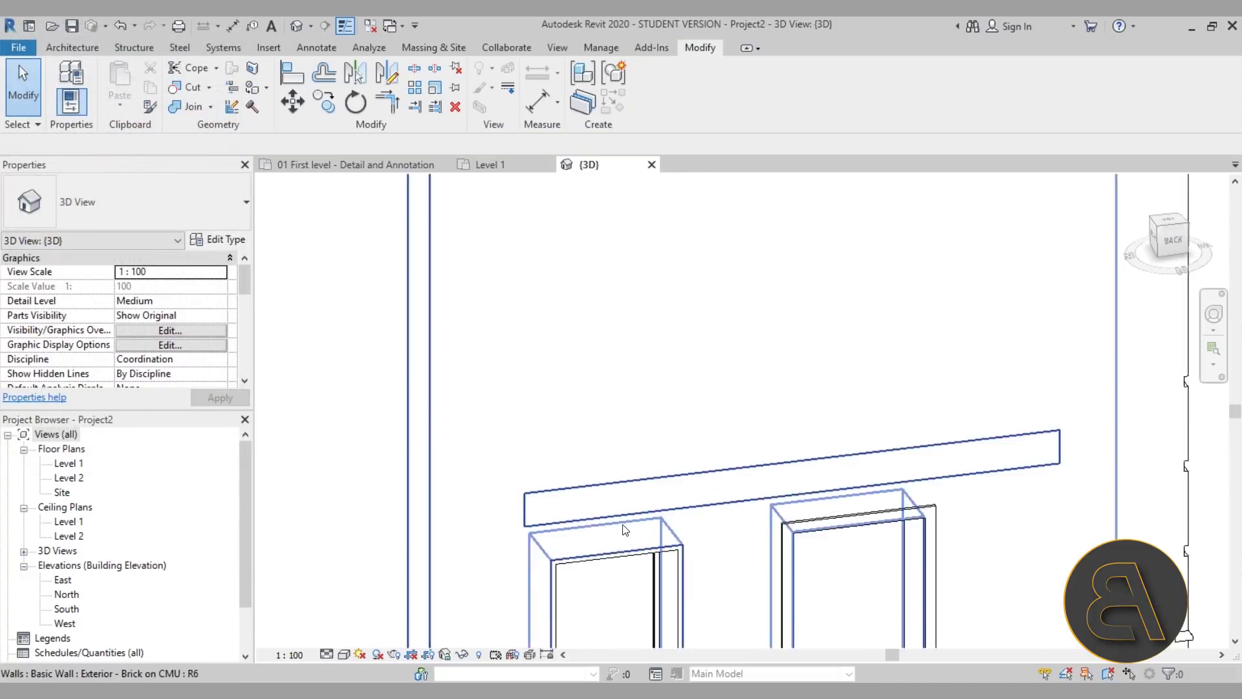
scroll(505, 550, down, 2)
middle_drag(647, 517, 572, 425)
scroll(573, 425, down, 2)
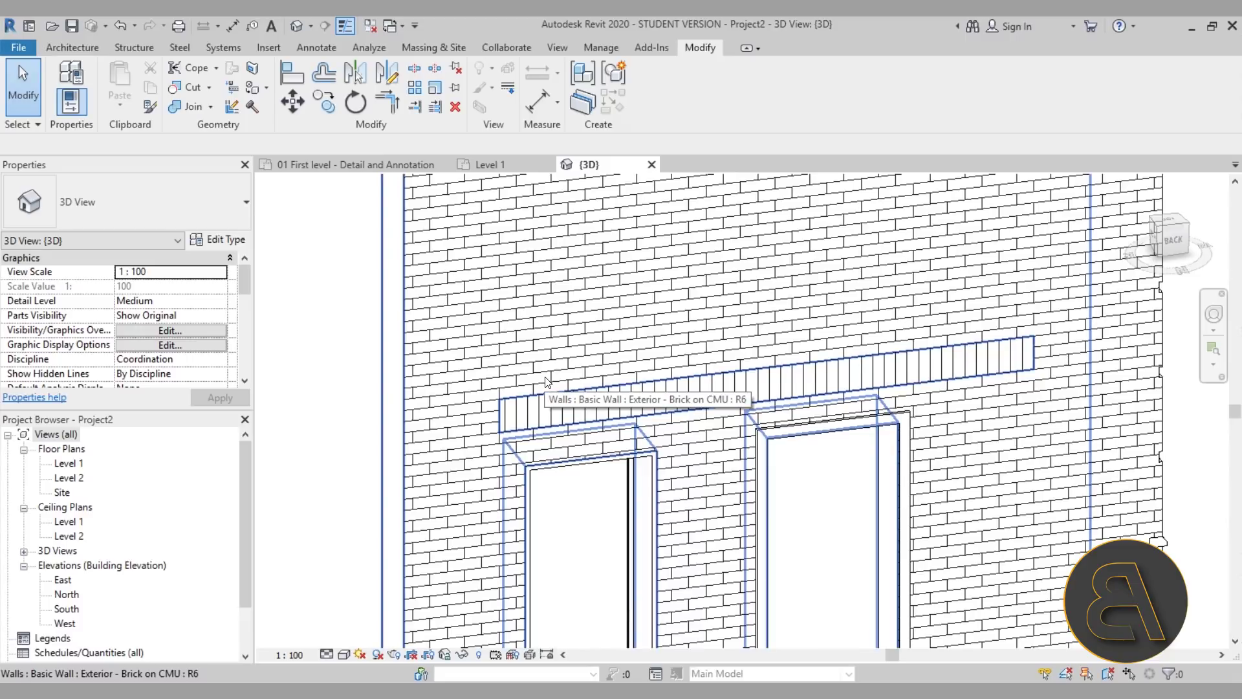
scroll(544, 381, down, 3)
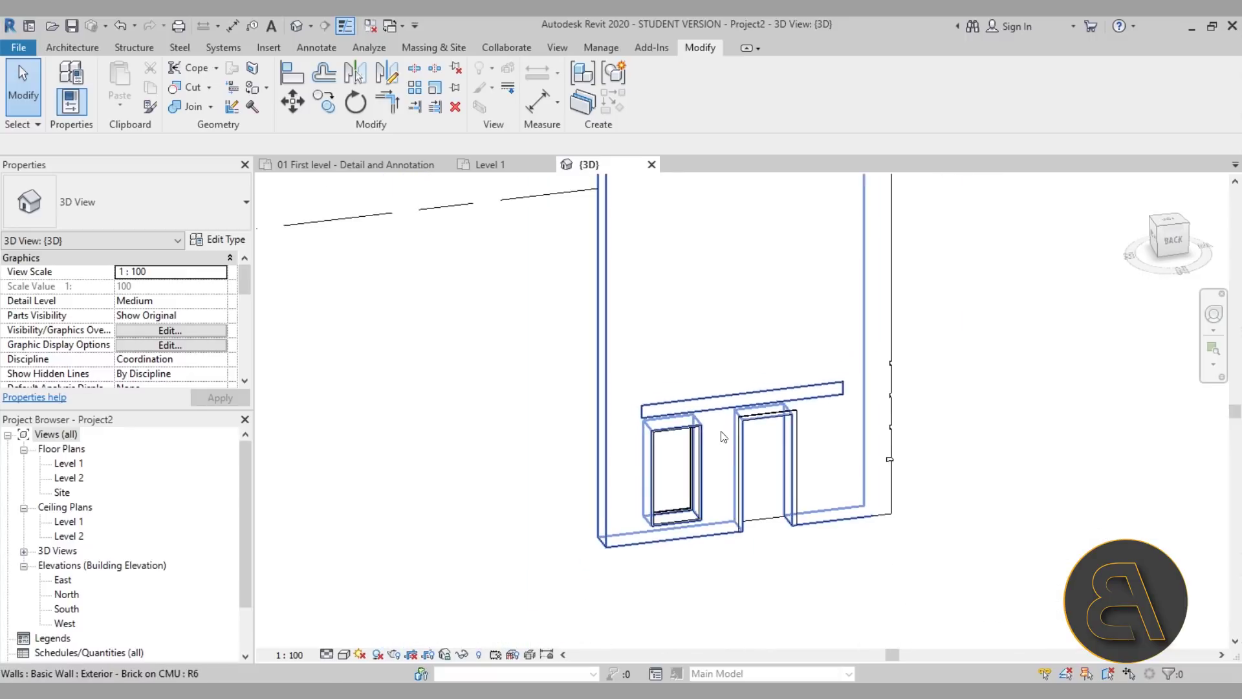
middle_drag(612, 409, 601, 389)
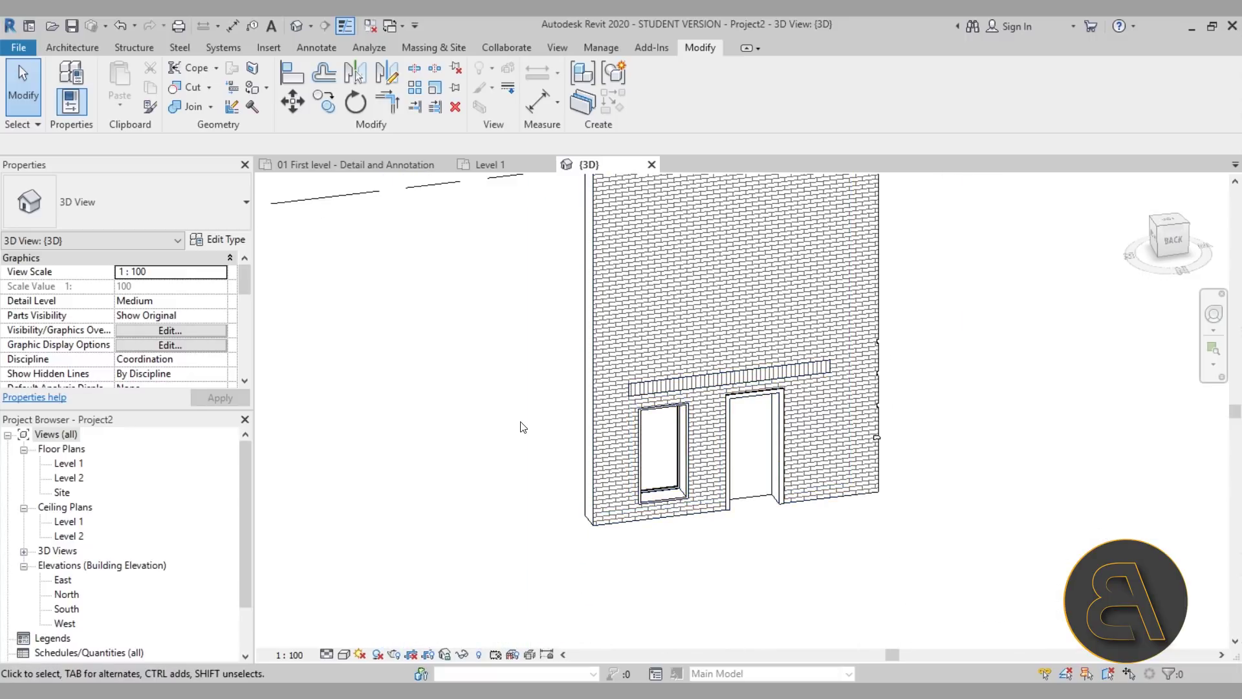
middle_drag(523, 427, 487, 449)
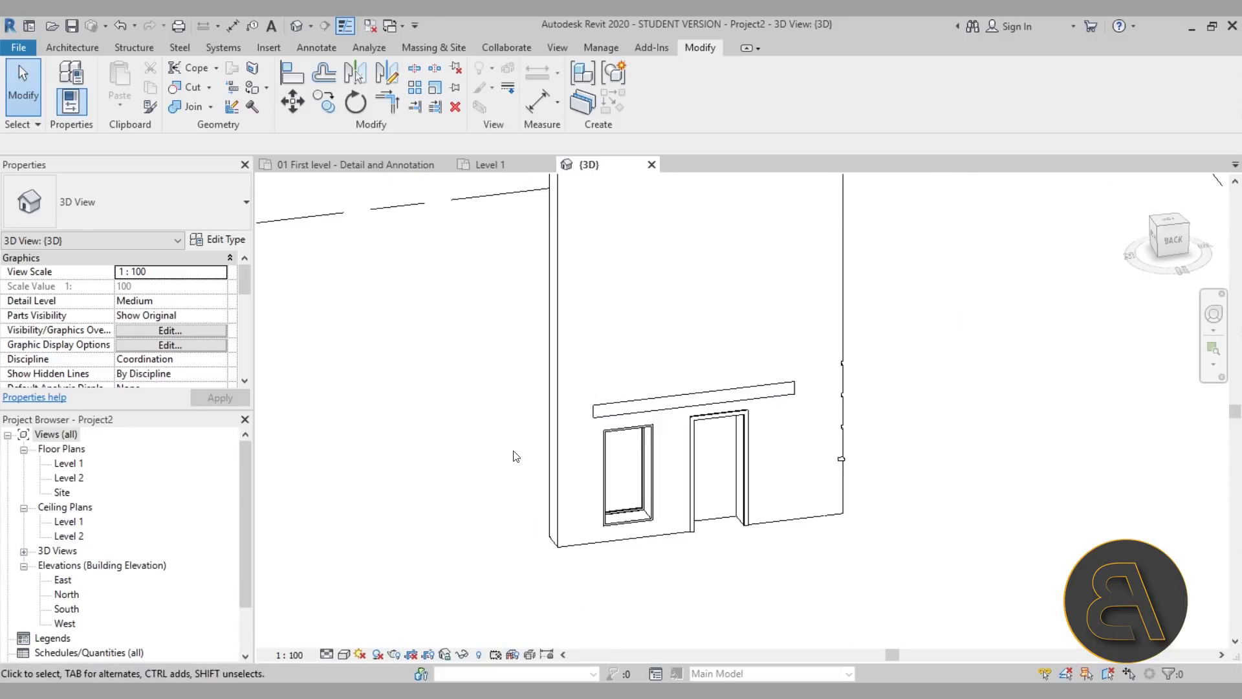
- Examine the painted strip in the Realistic visual style and return the view to Hidden Line
click(345, 656)
click(359, 622)
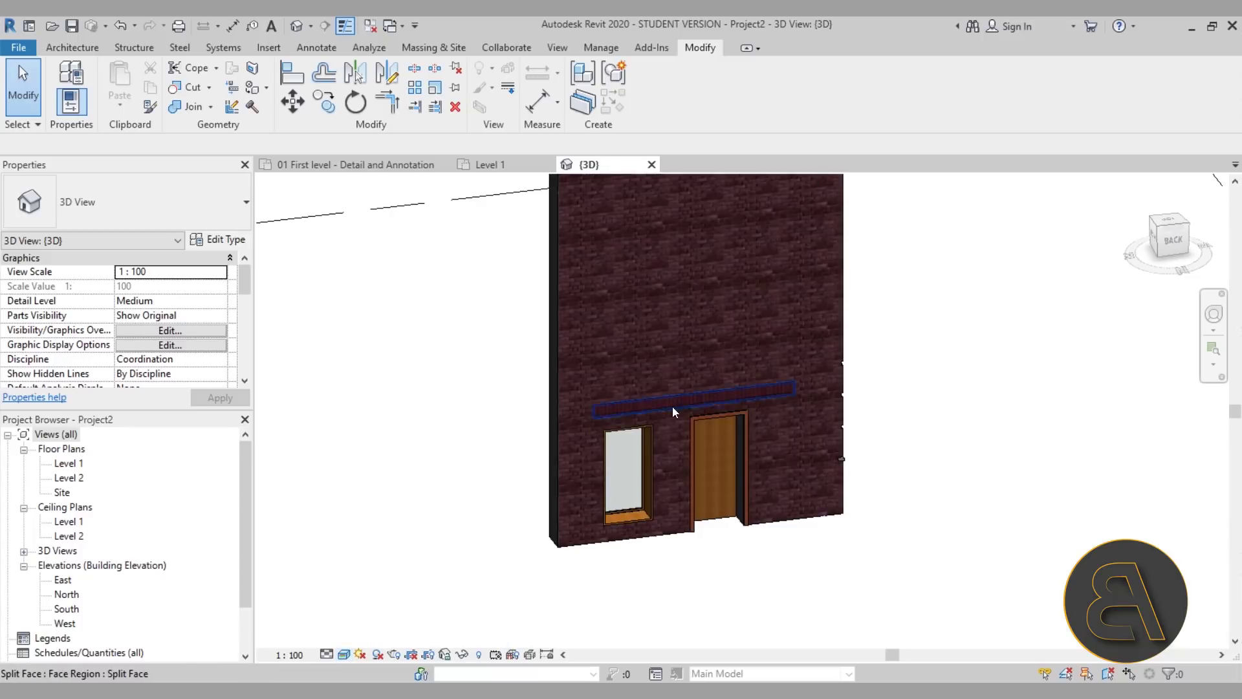
scroll(673, 406, up, 3)
scroll(546, 421, down, 5)
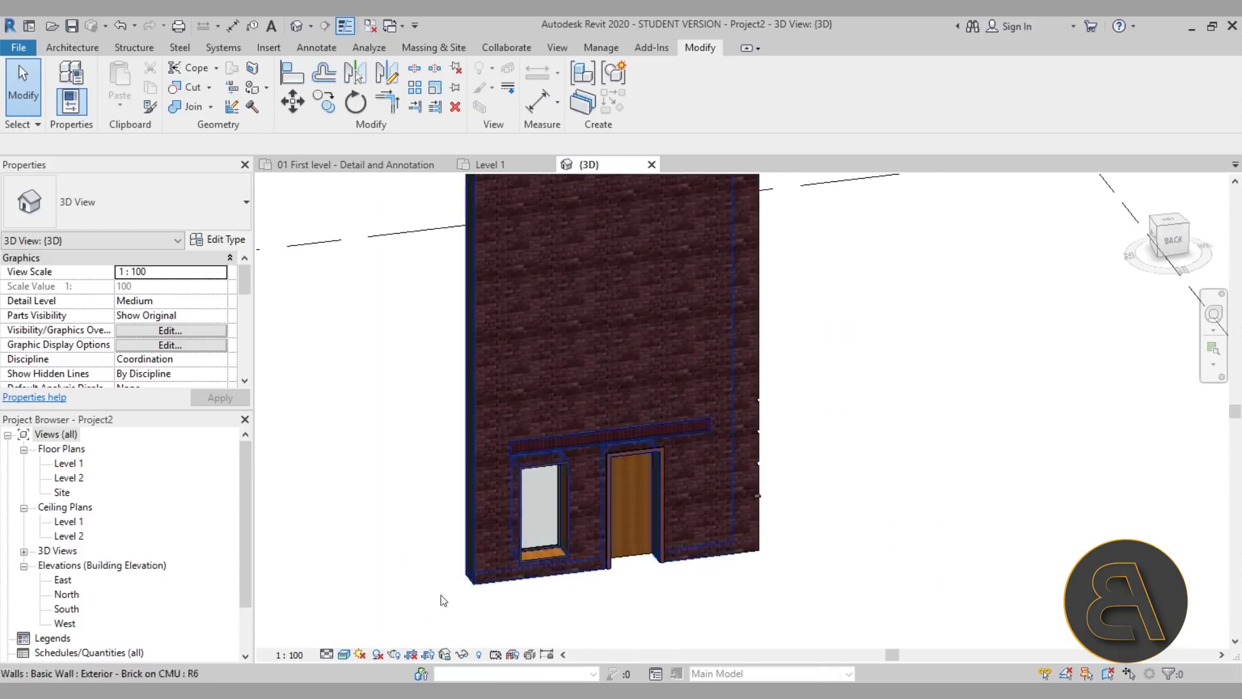
click(342, 655)
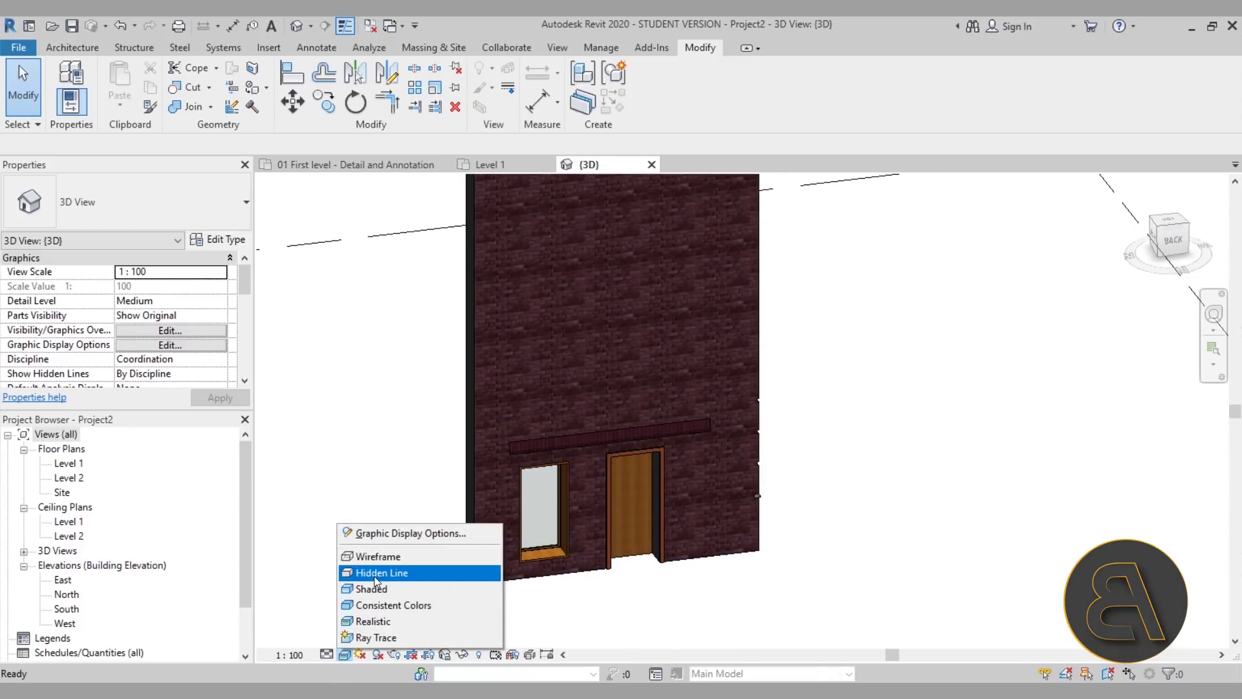
click(372, 573)
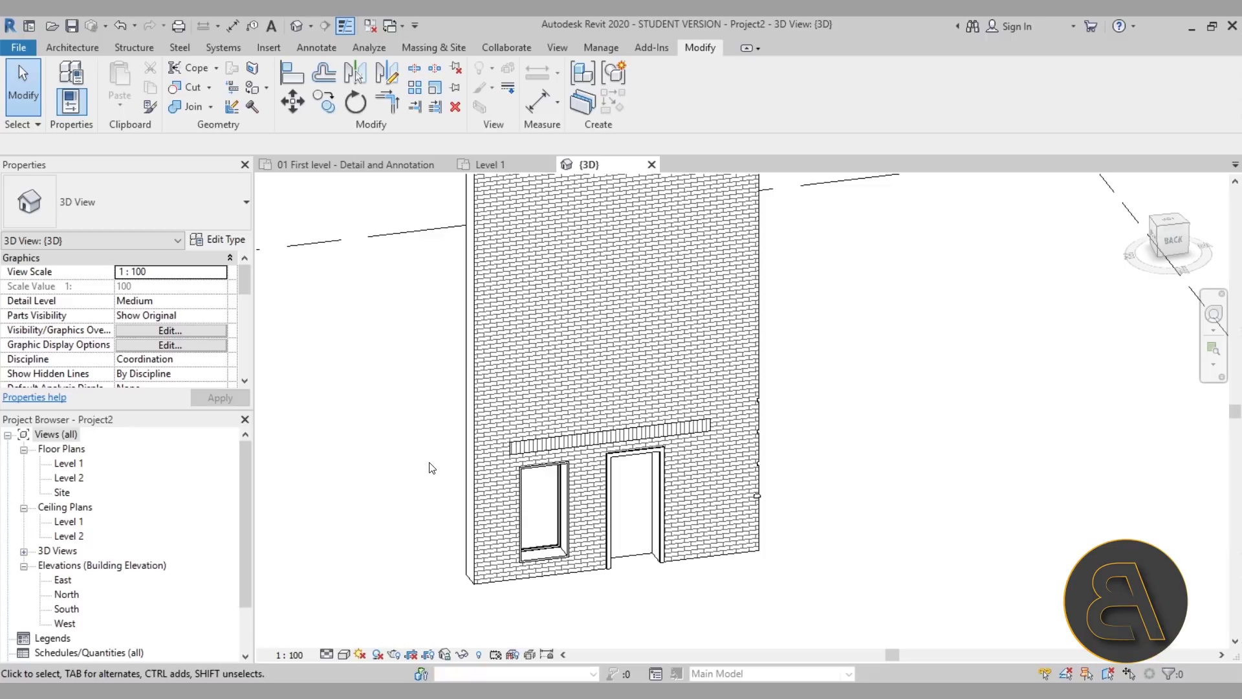
- Place a horizontal wall reveal across the brick face above the painted strip
middle_drag(379, 361, 371, 392)
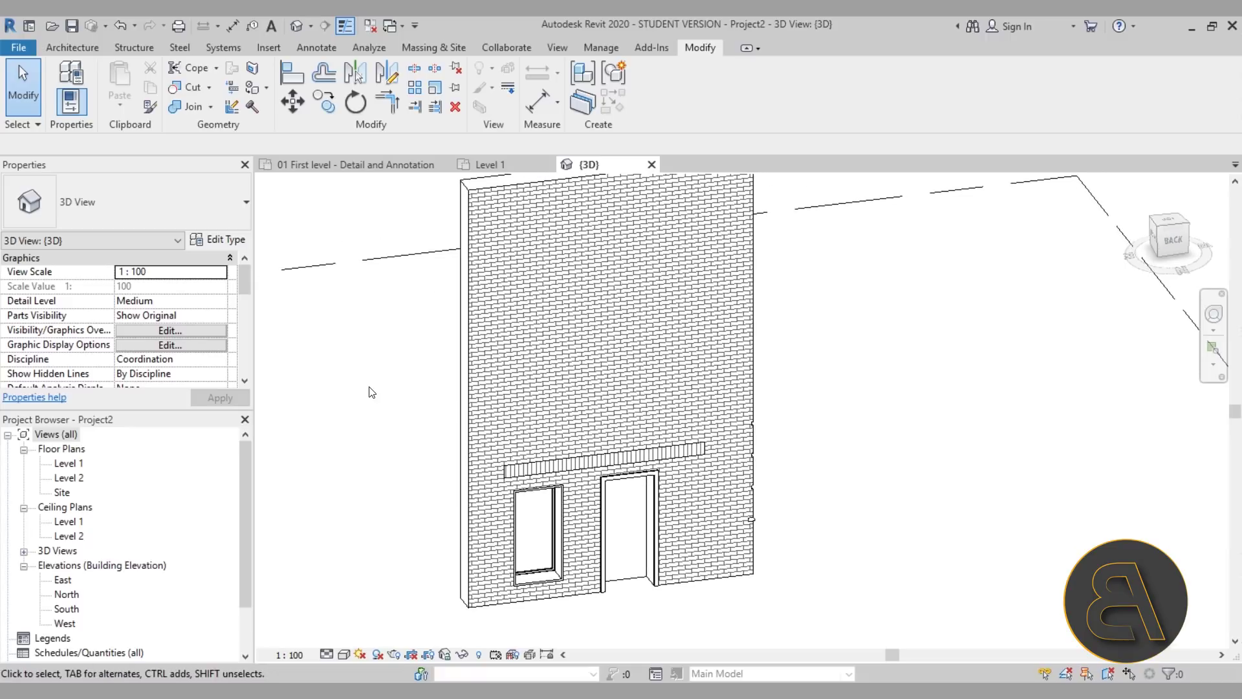
click(86, 51)
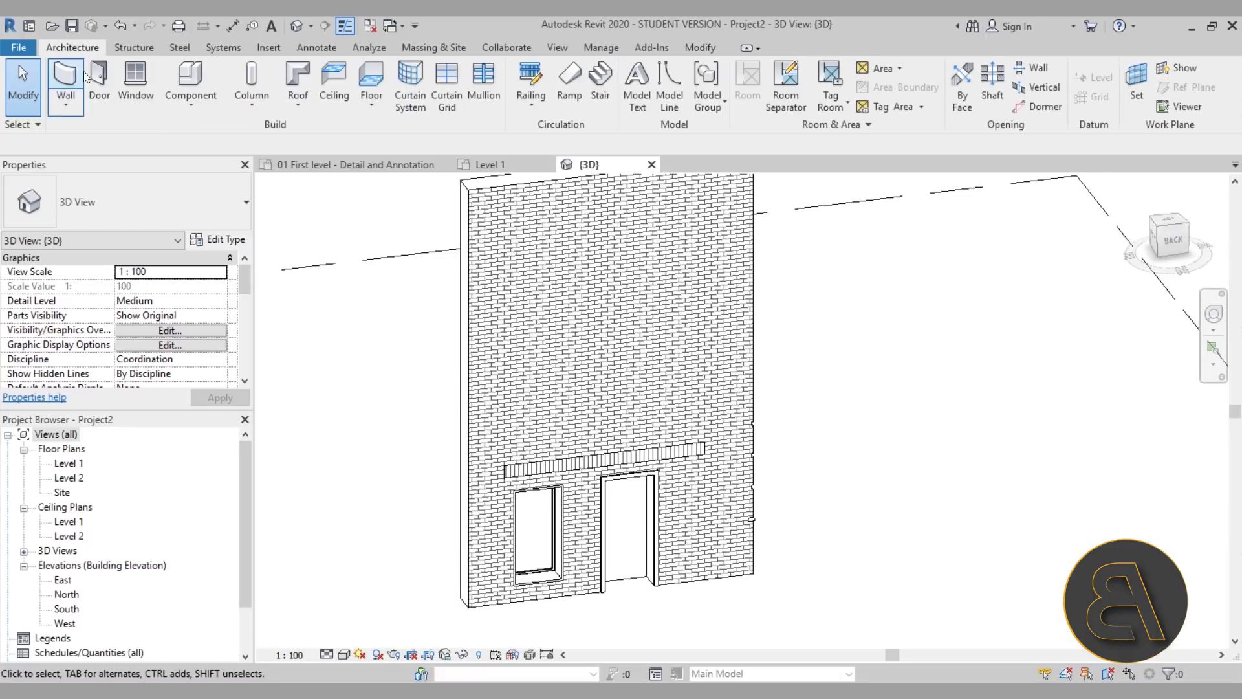
click(75, 107)
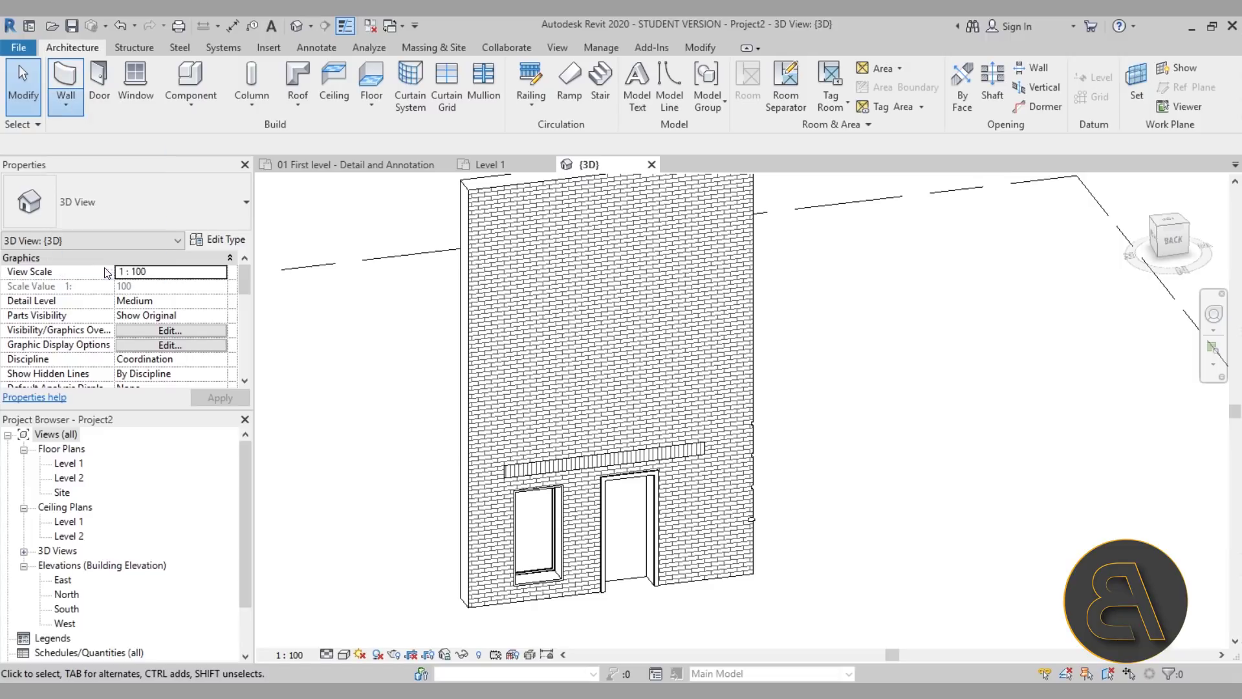
click(104, 266)
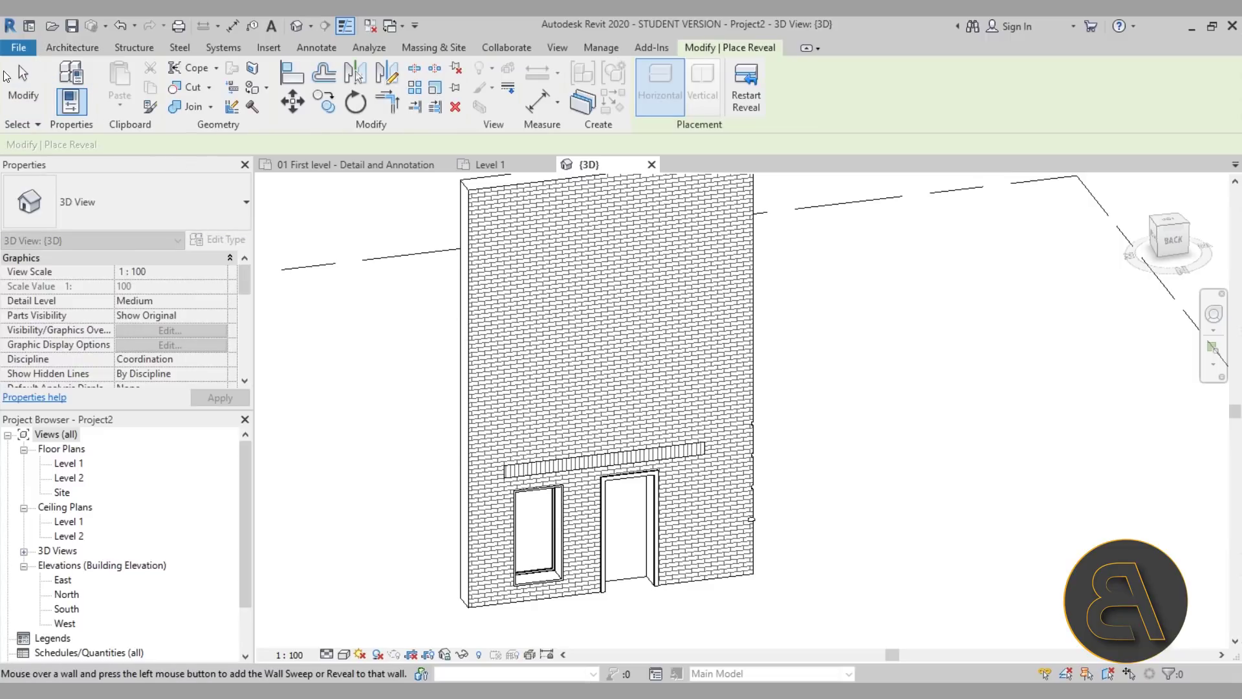
click(22, 81)
scroll(499, 352, up, 5)
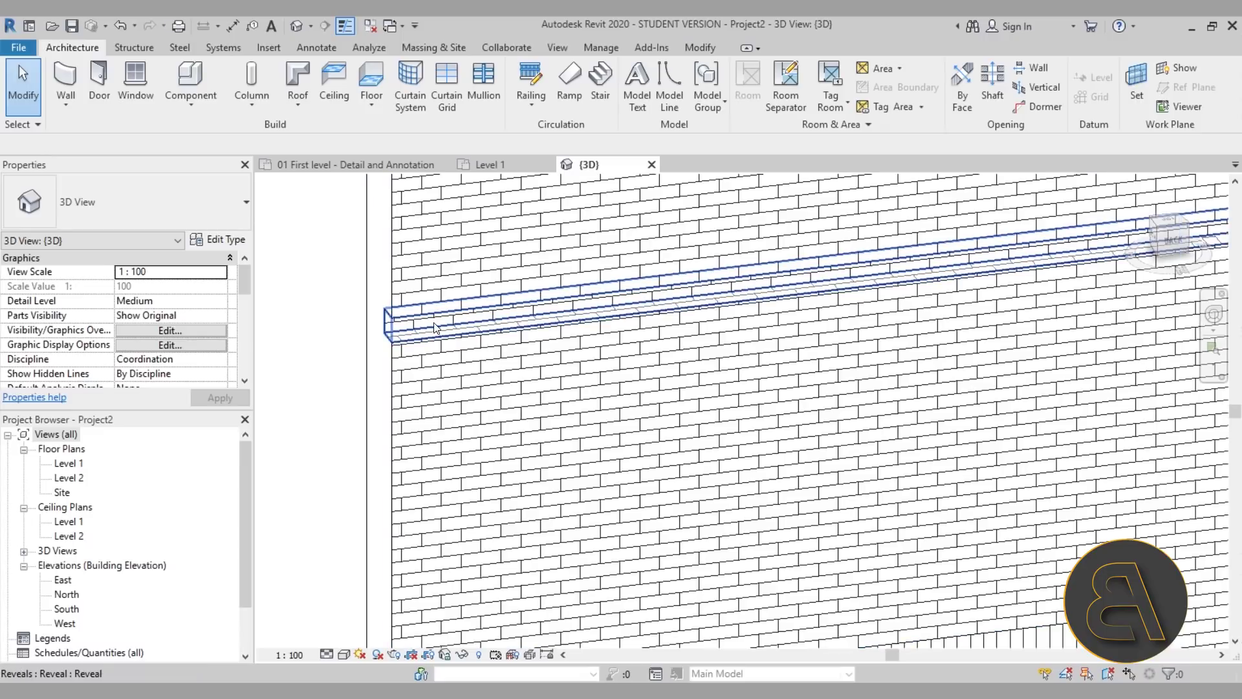
- Move the horizontal reveal lower on the brick face and check its profile along the wall
click(435, 328)
drag(428, 330, 366, 408)
click(336, 405)
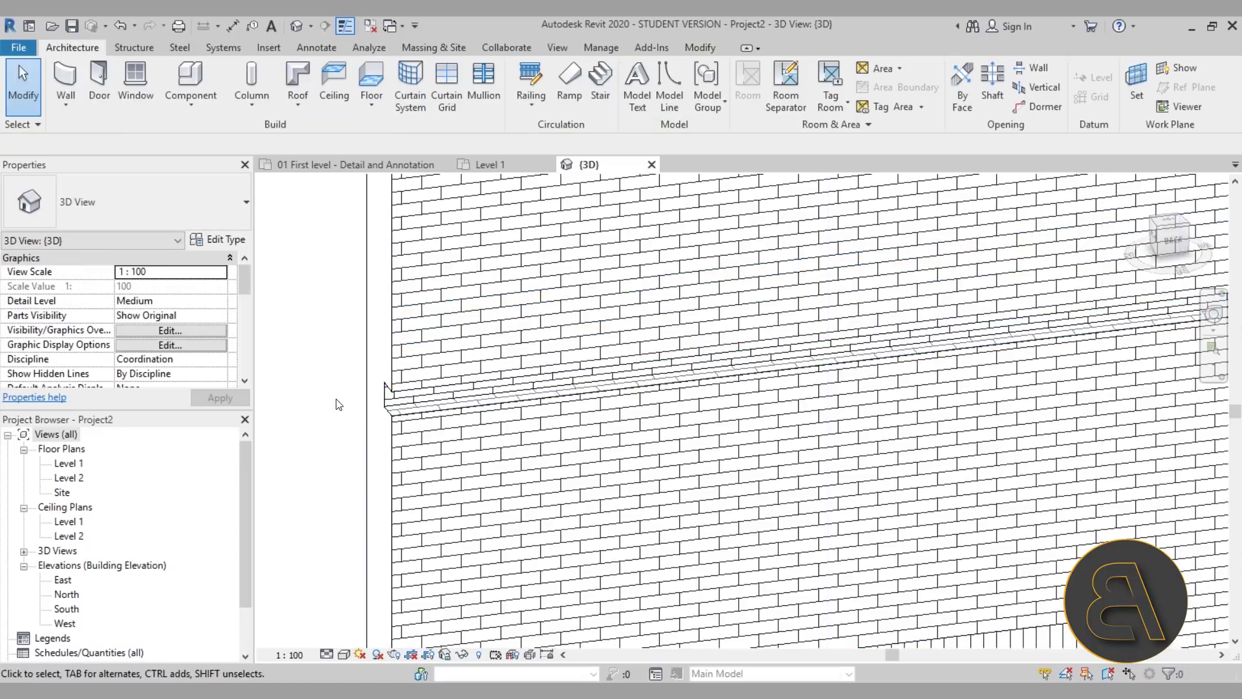
scroll(407, 406, down, 5)
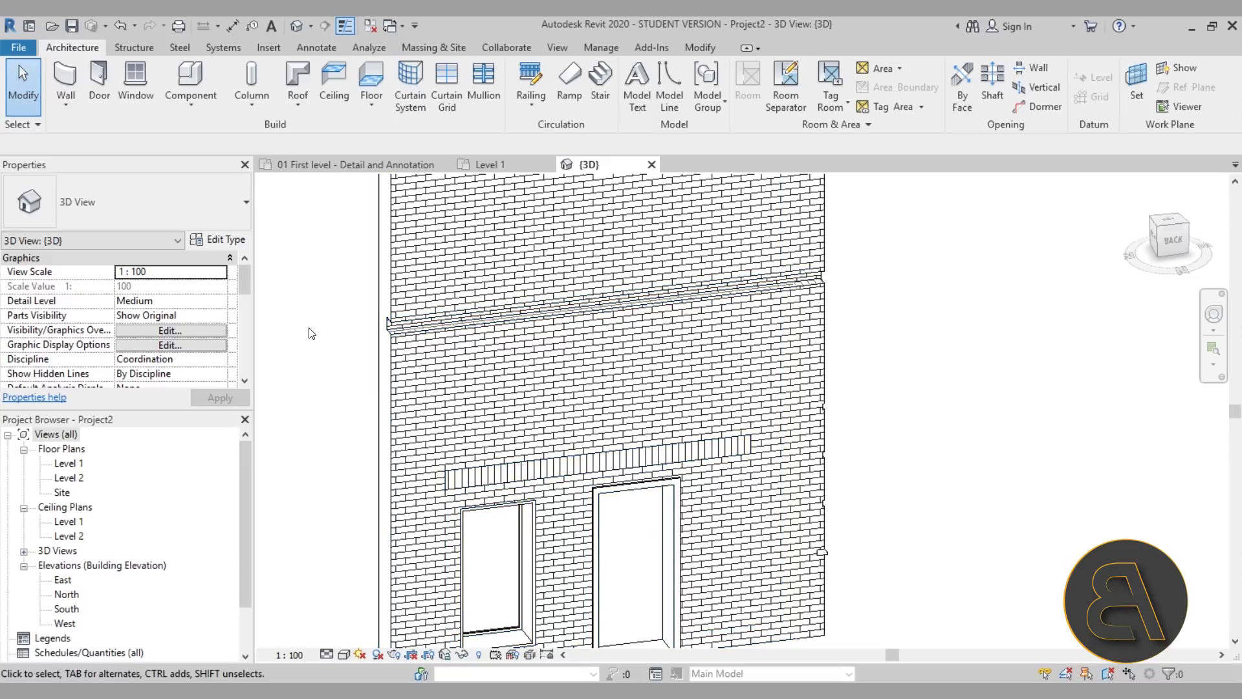
- Delete the horizontal reveal from the brick wall
click(440, 332)
key(Escape)
click(395, 333)
click(291, 333)
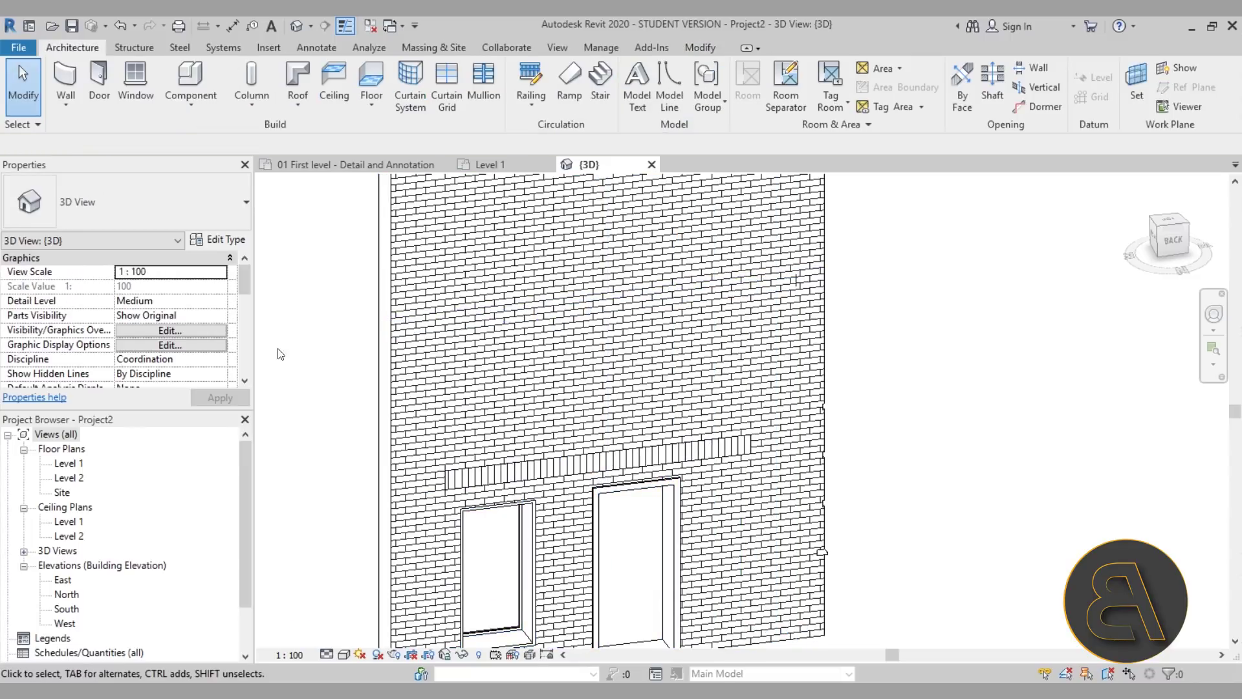
- Open the structure of the Exterior - Brick on CMU wall type for editing, with the assembly preview shown
click(420, 323)
scroll(421, 323, down, 3)
middle_drag(420, 324, 485, 339)
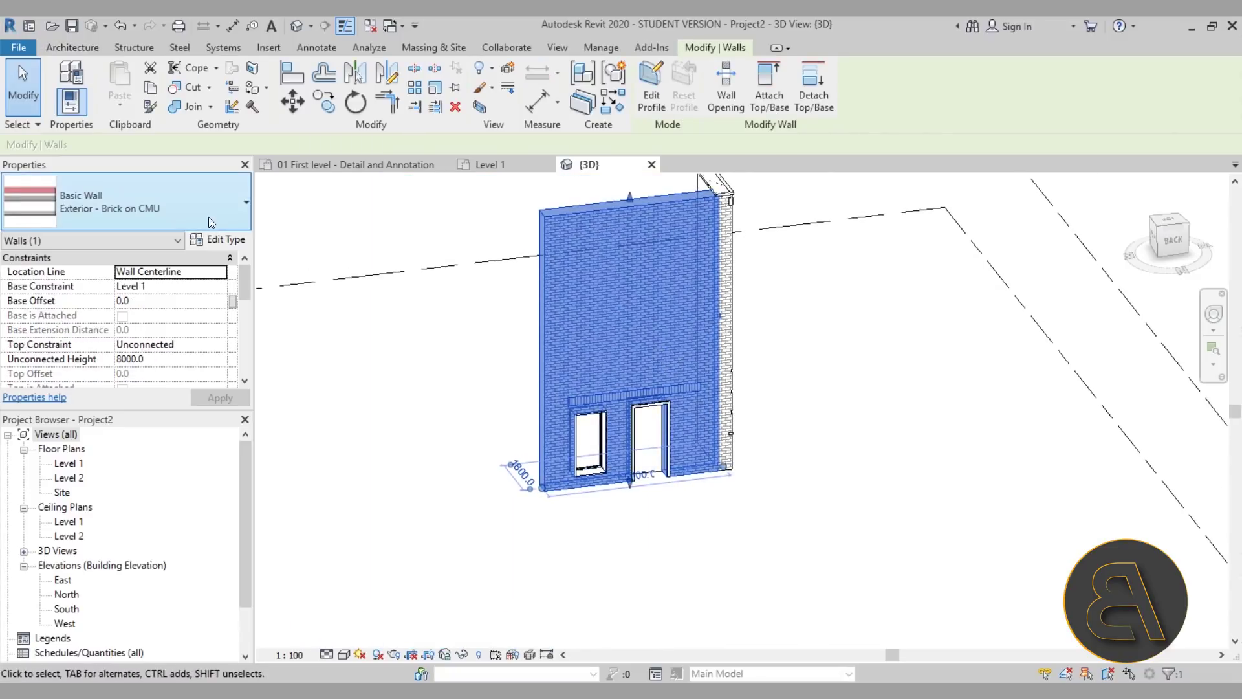
click(223, 241)
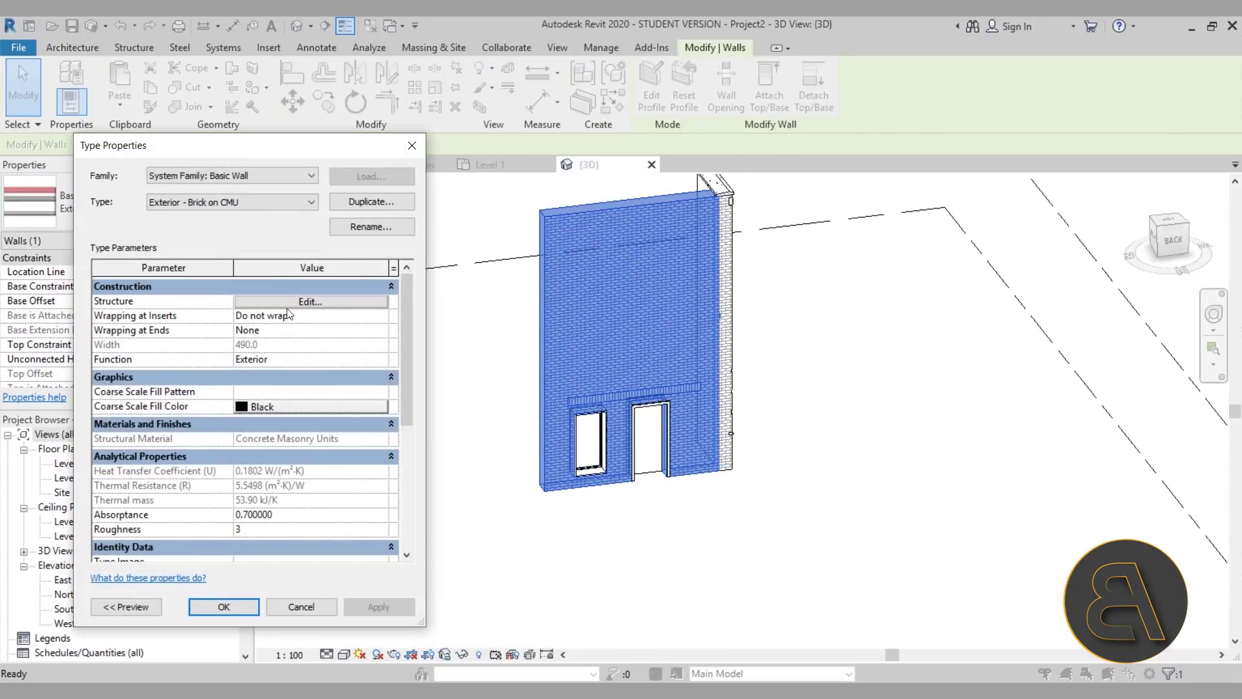
click(258, 302)
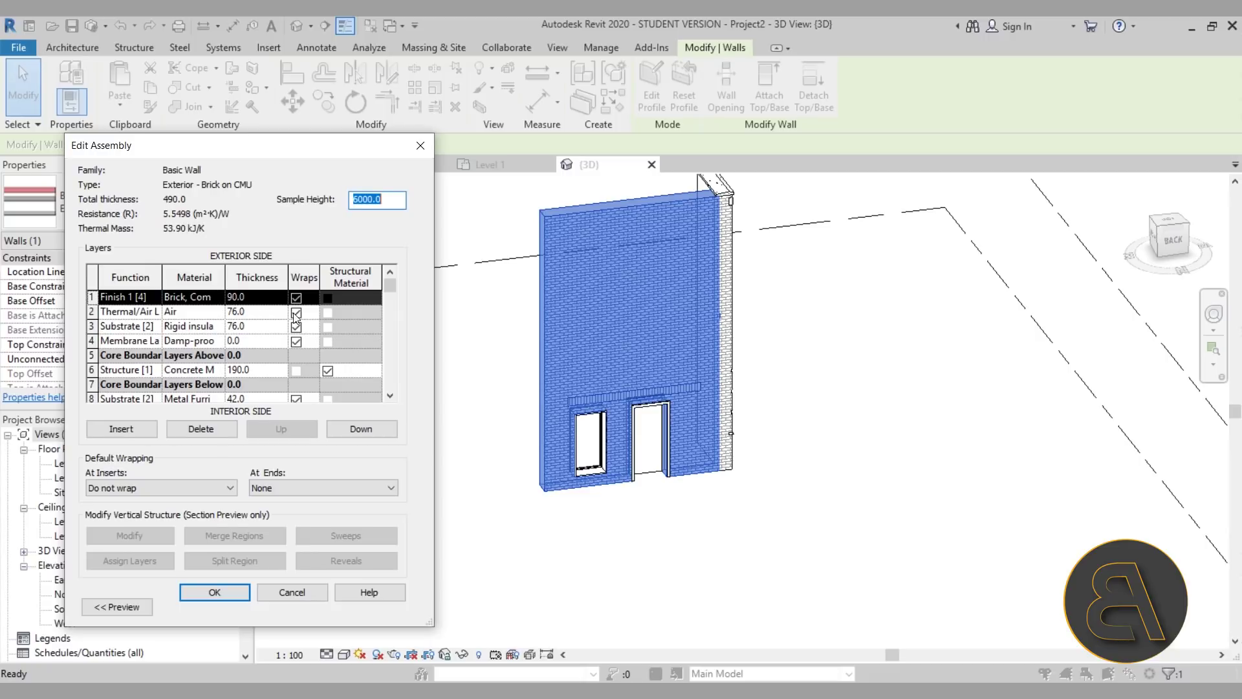
drag(229, 148, 571, 122)
click(447, 580)
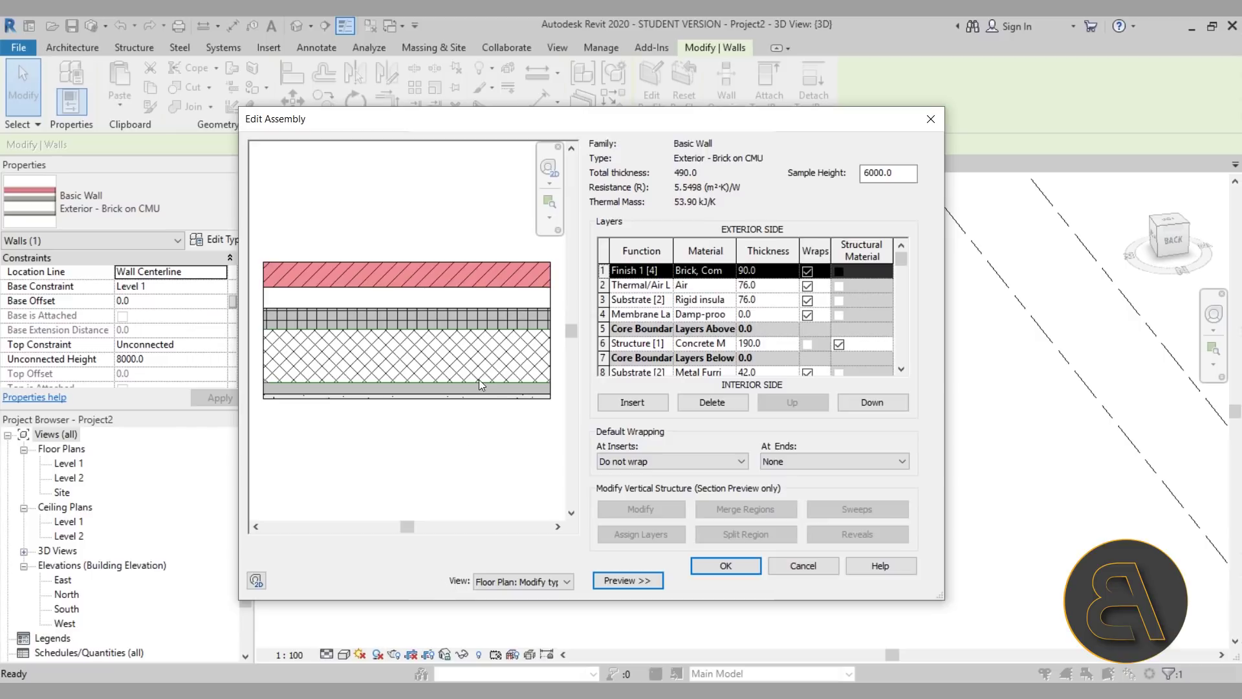
- Compare the assembly preview's section view with its floor plan view, ending on the floor plan
click(502, 581)
click(524, 606)
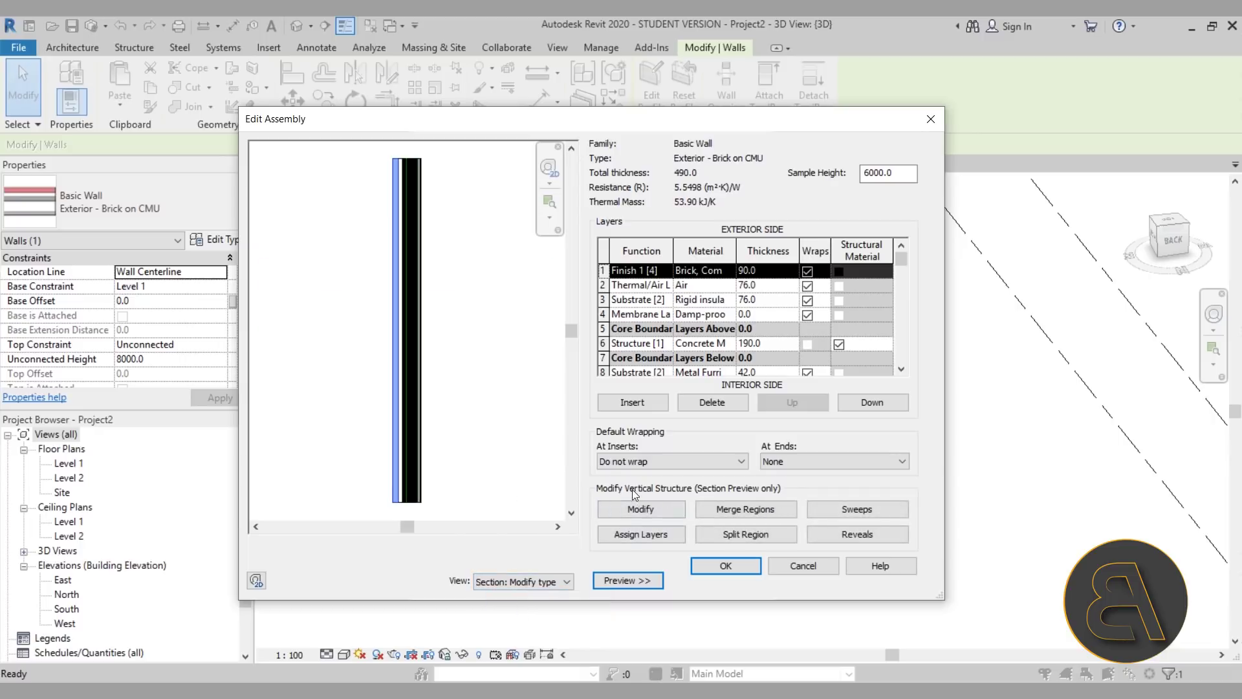
click(522, 585)
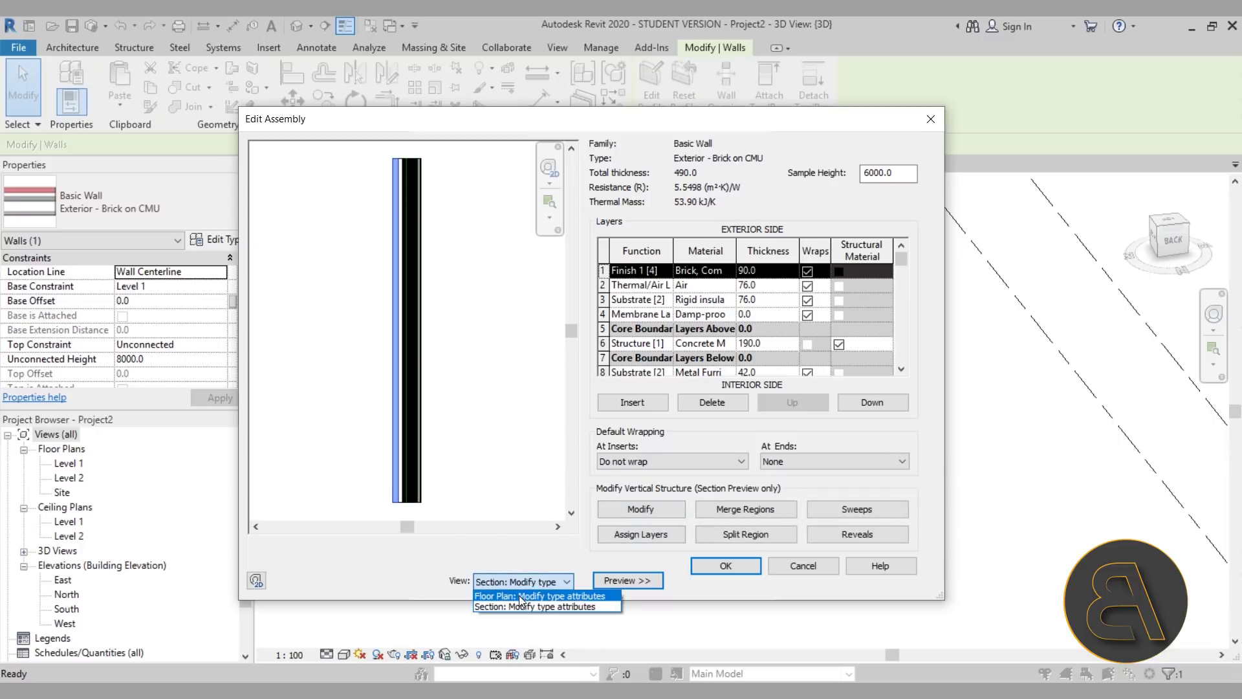
click(519, 595)
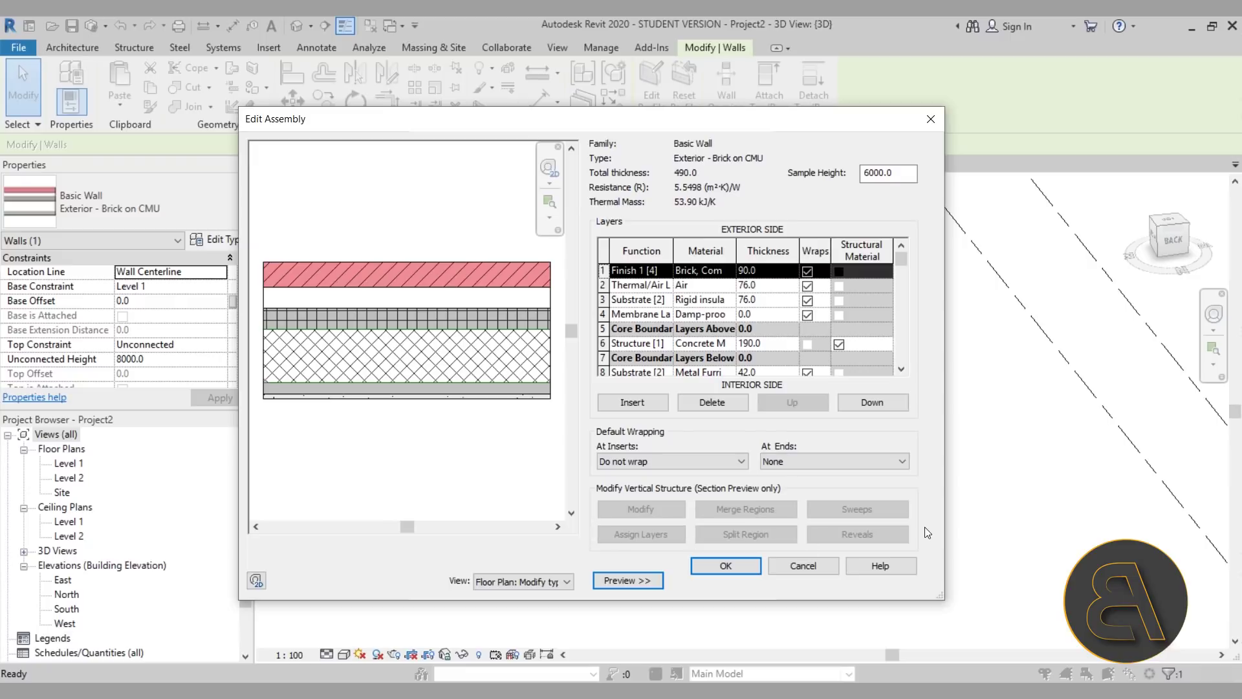
- Using the section preview, add a wall-type reveal with the Default profile, 200 from the base on the exterior side
click(533, 581)
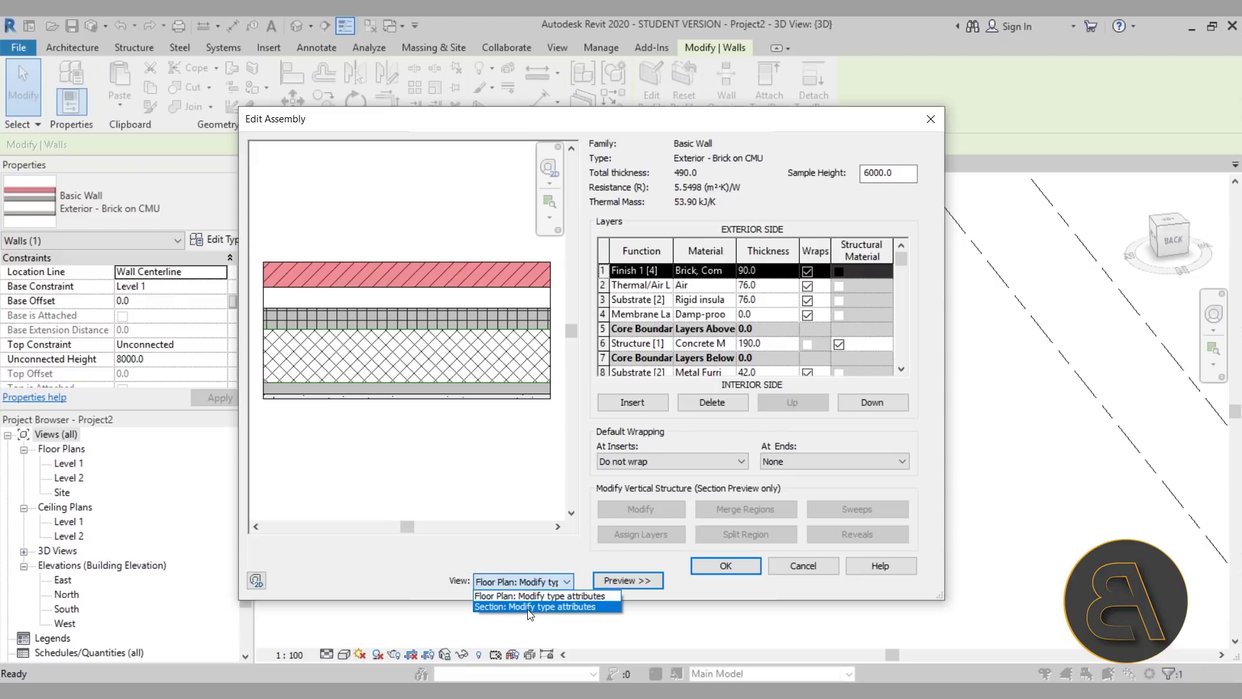
click(529, 607)
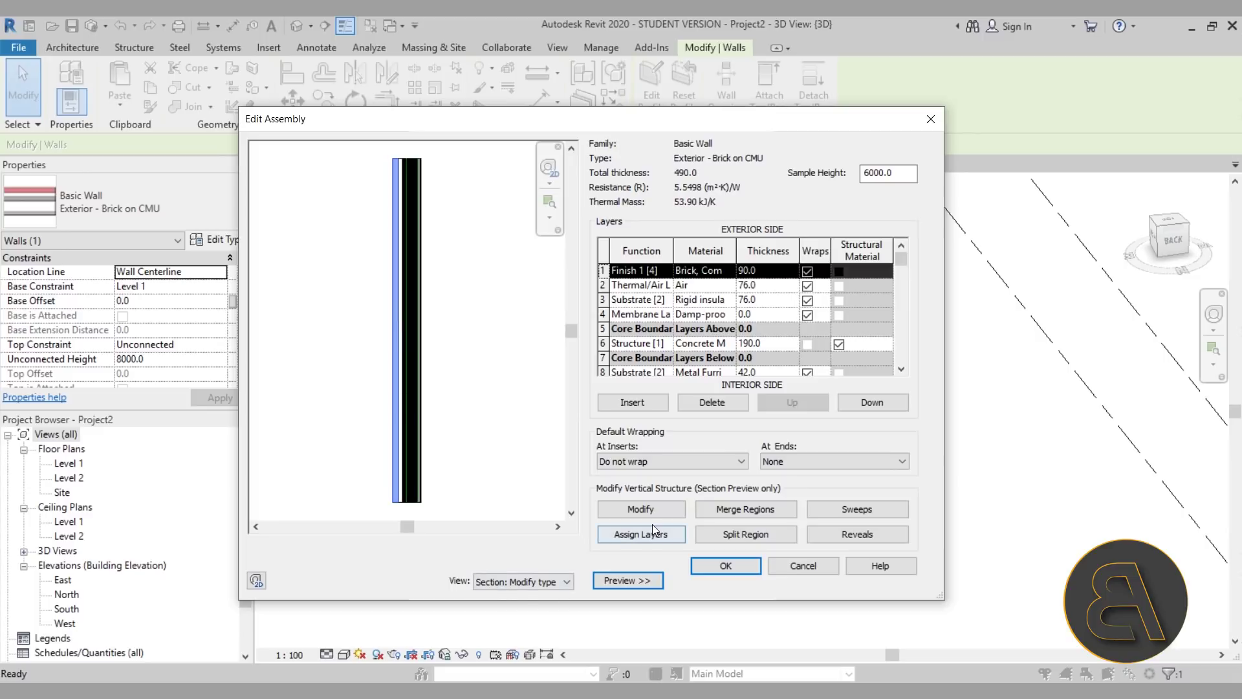
click(866, 536)
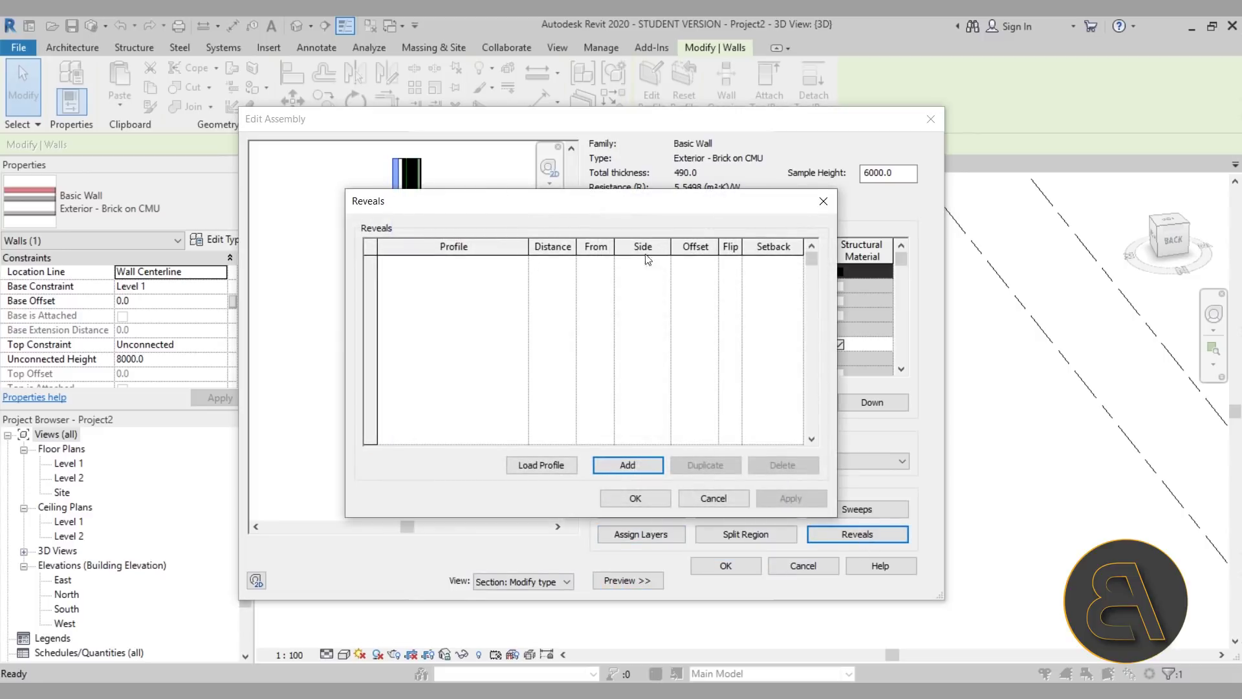
click(631, 466)
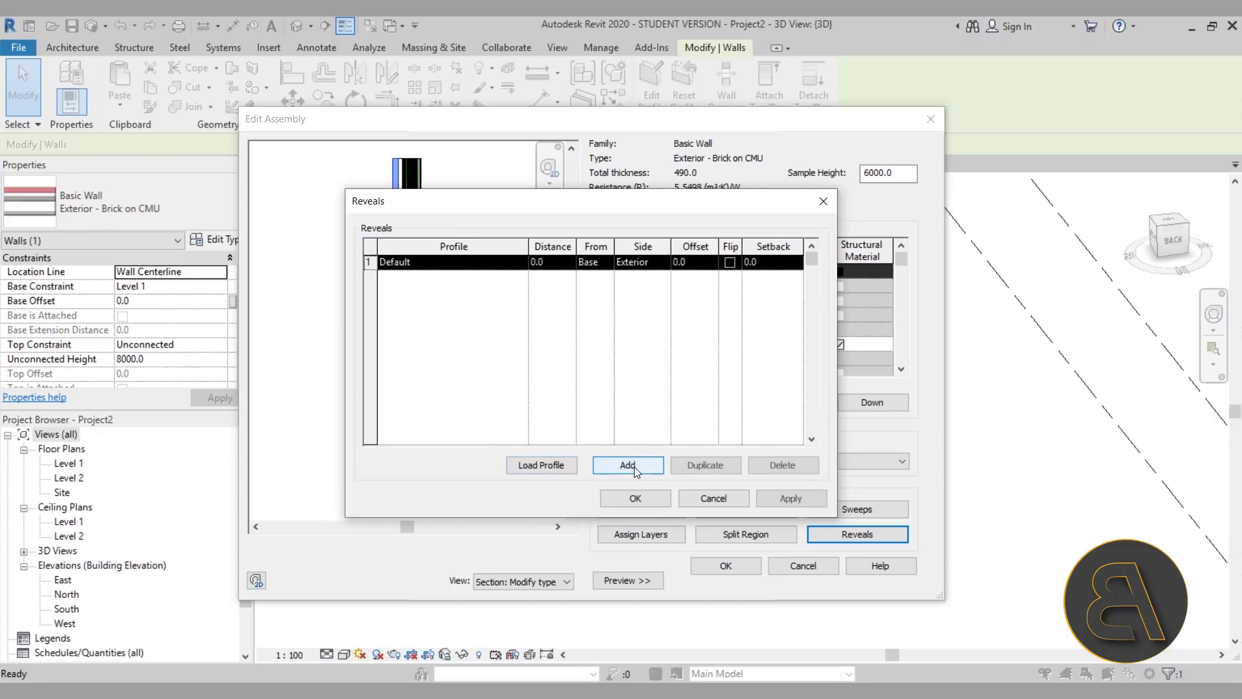
click(524, 263)
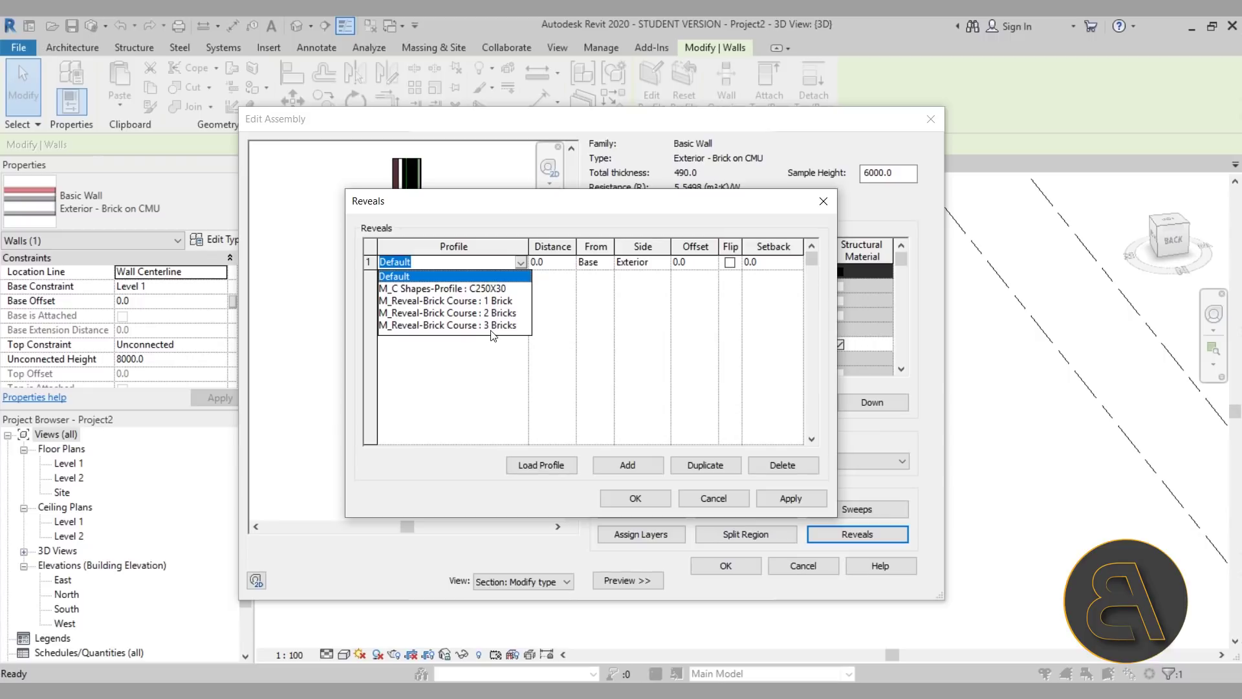
click(449, 277)
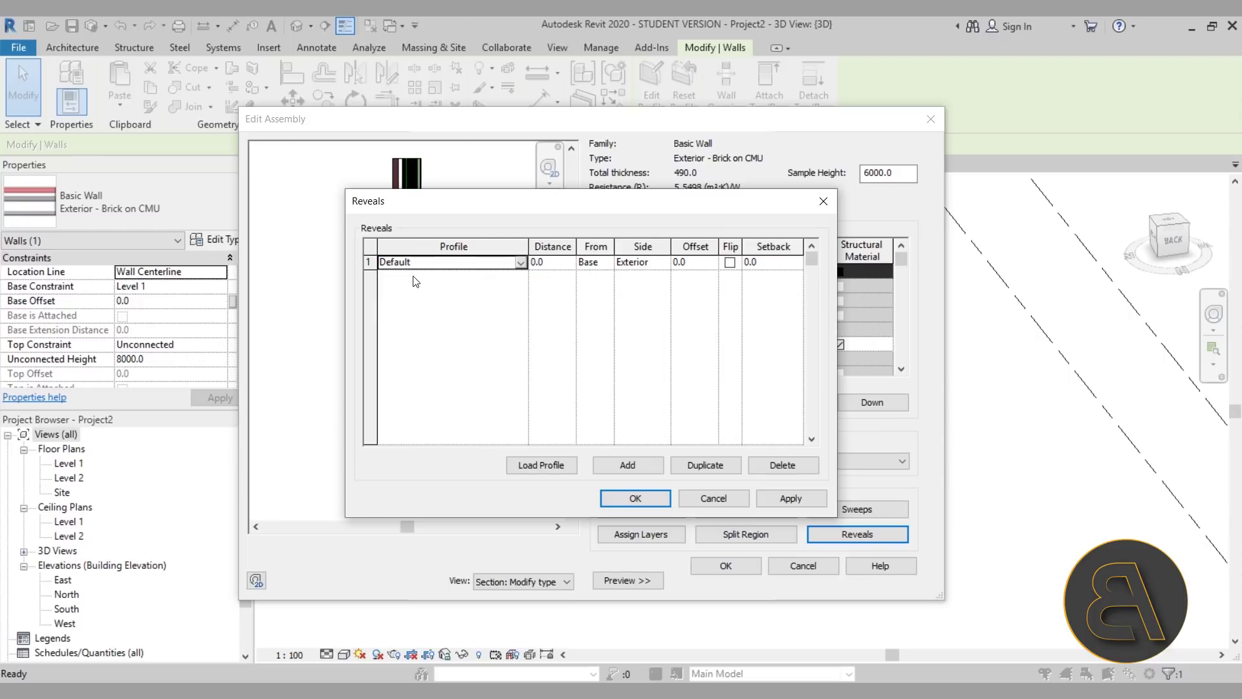
click(559, 262)
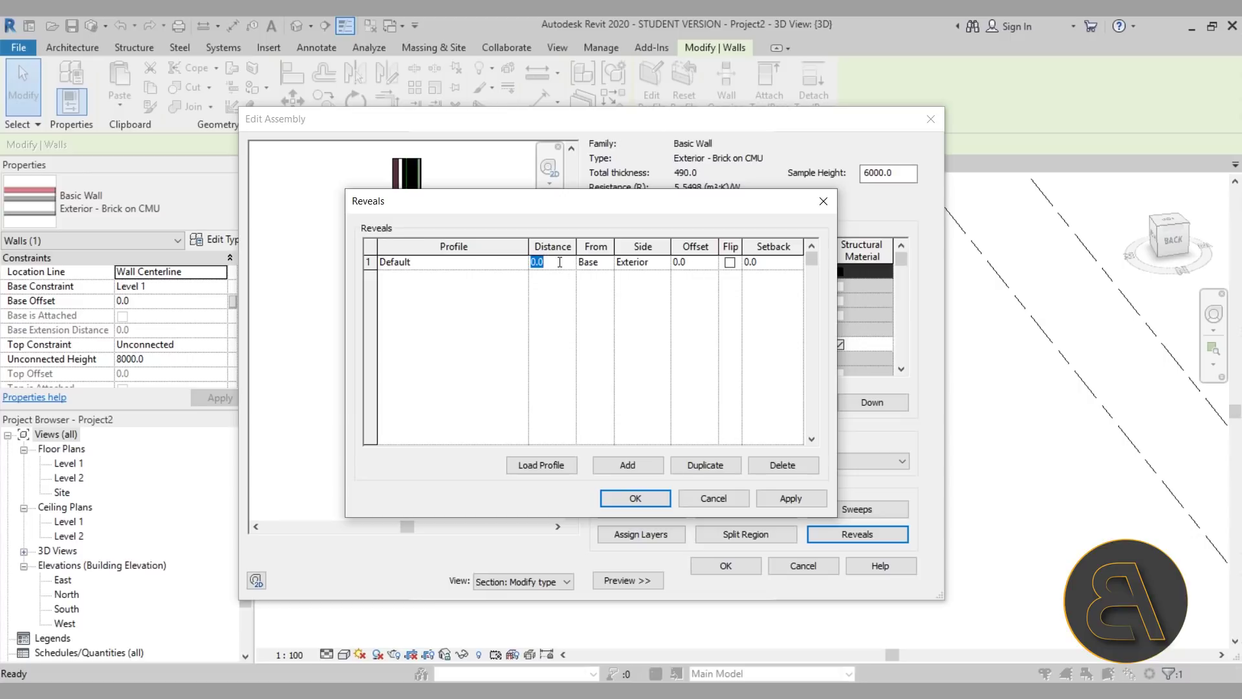
text(200)
click(793, 499)
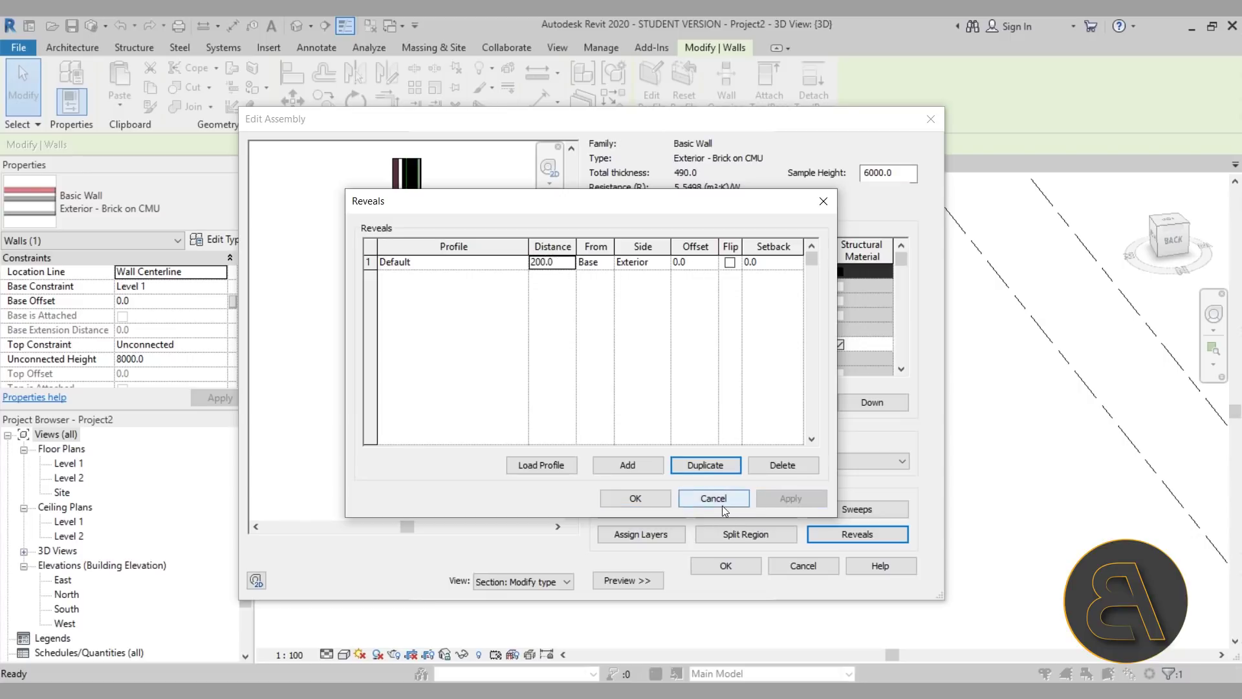
click(623, 498)
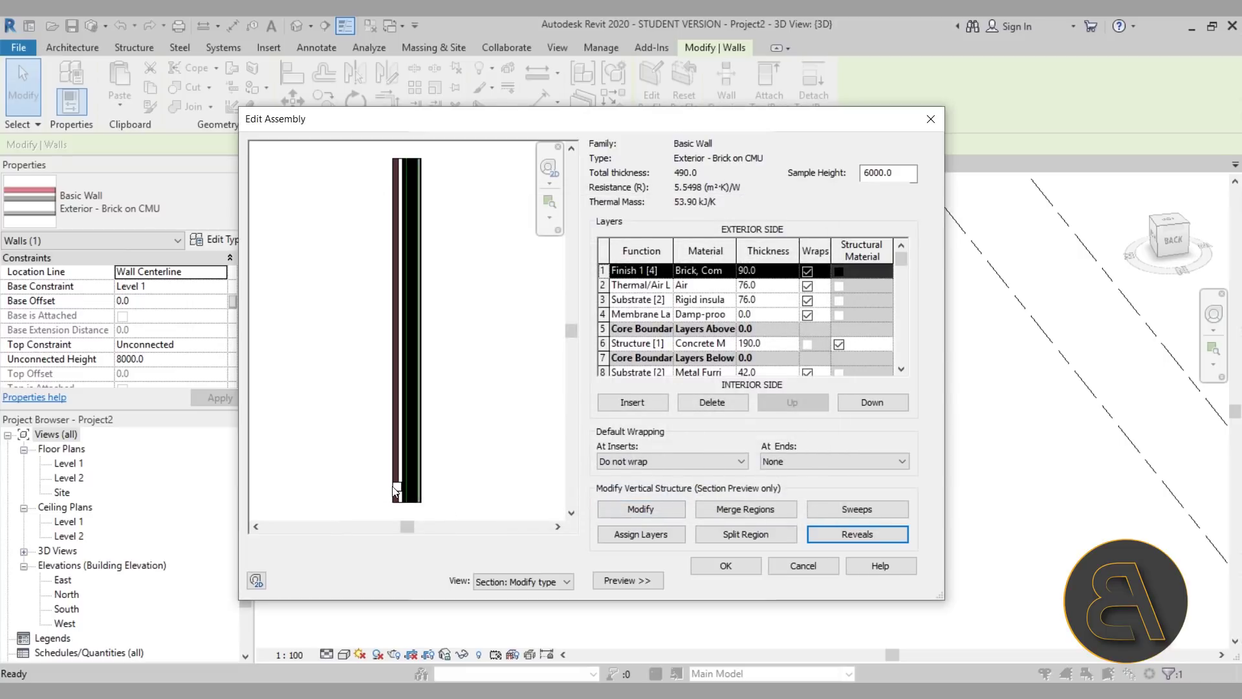
- Add a second Default-profile reveal to the wall type, 600 from the base on the exterior side
click(853, 532)
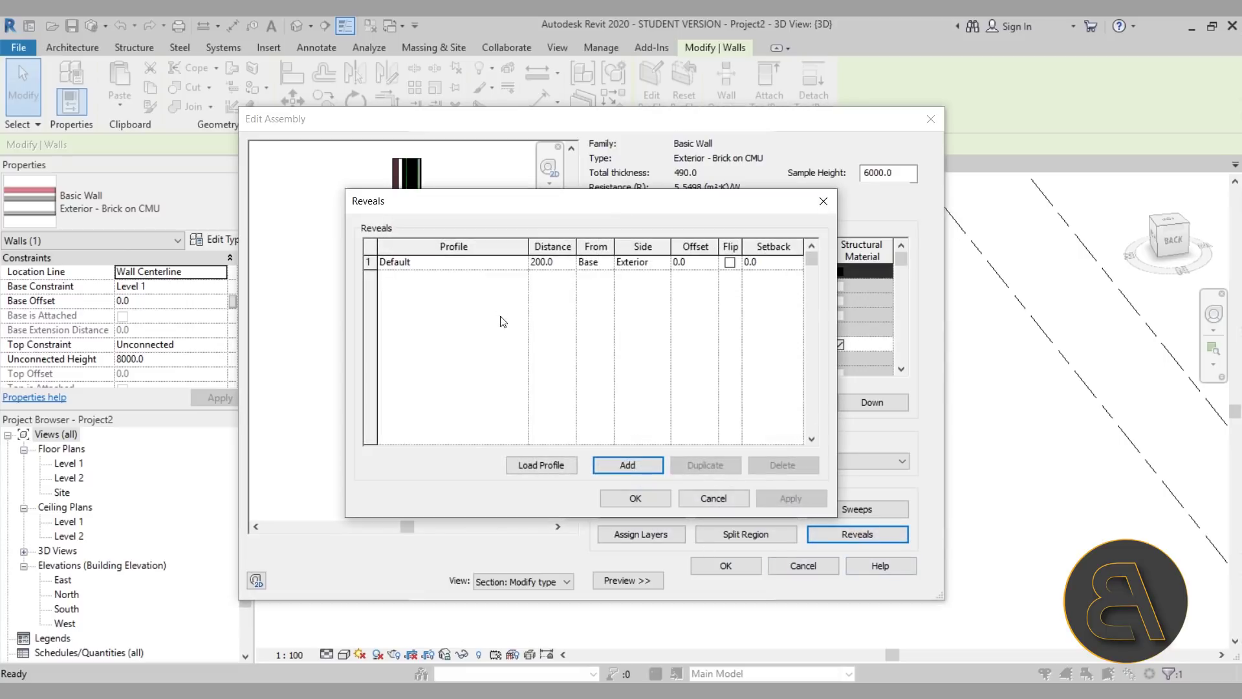
click(618, 467)
click(557, 276)
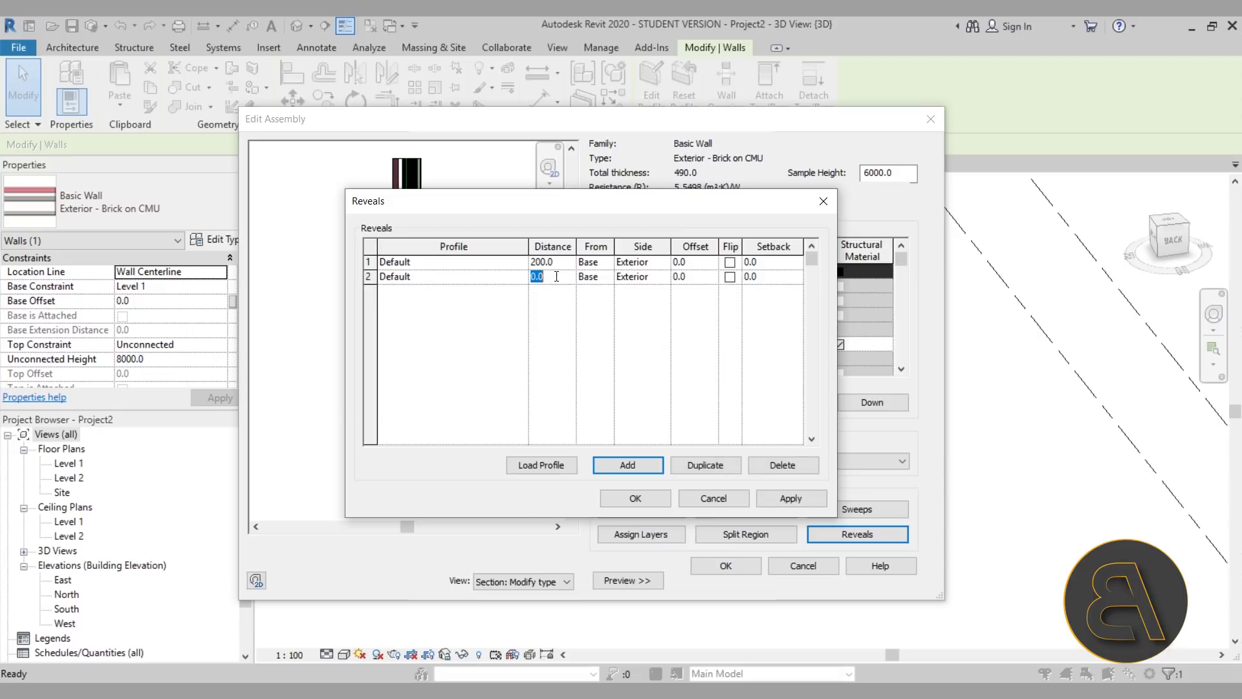
text(60)
click(602, 276)
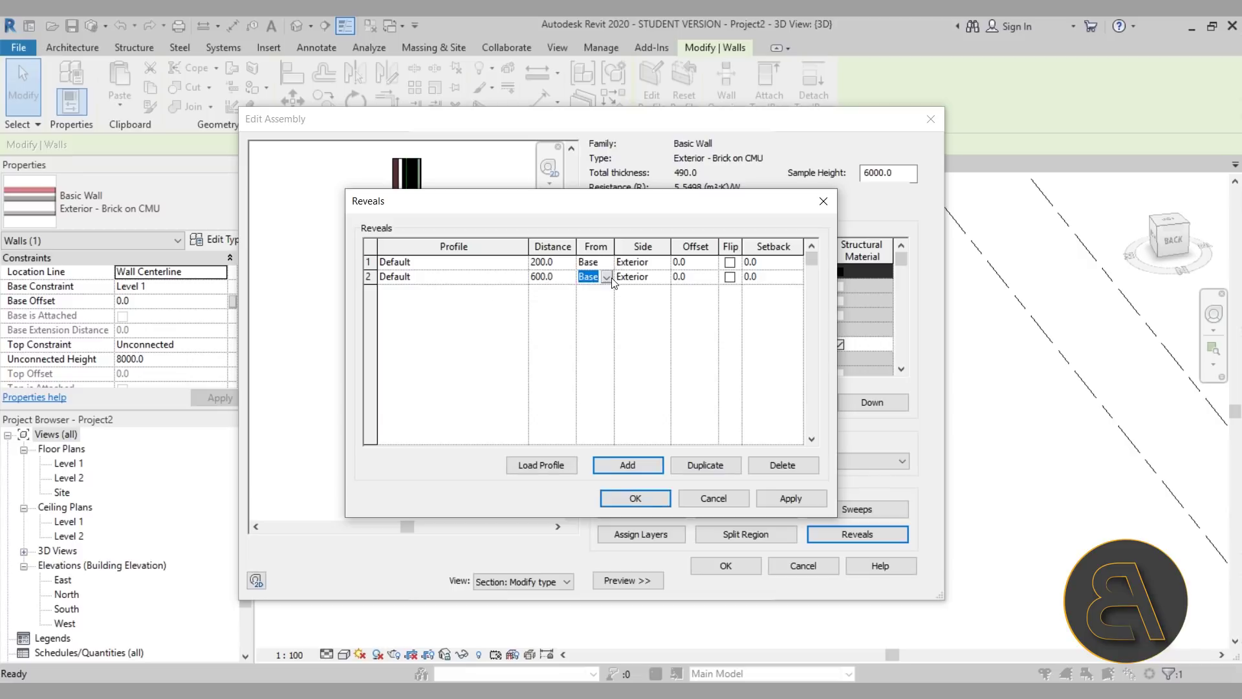
click(606, 277)
click(631, 276)
click(658, 277)
click(658, 276)
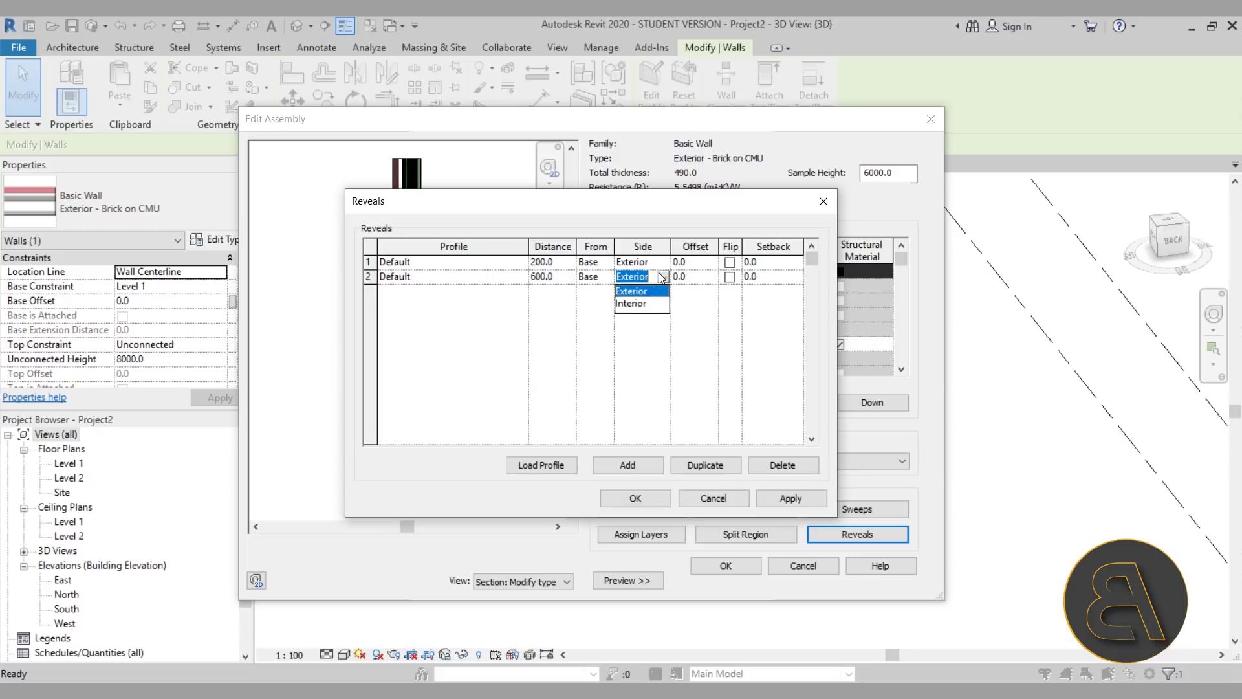
click(662, 278)
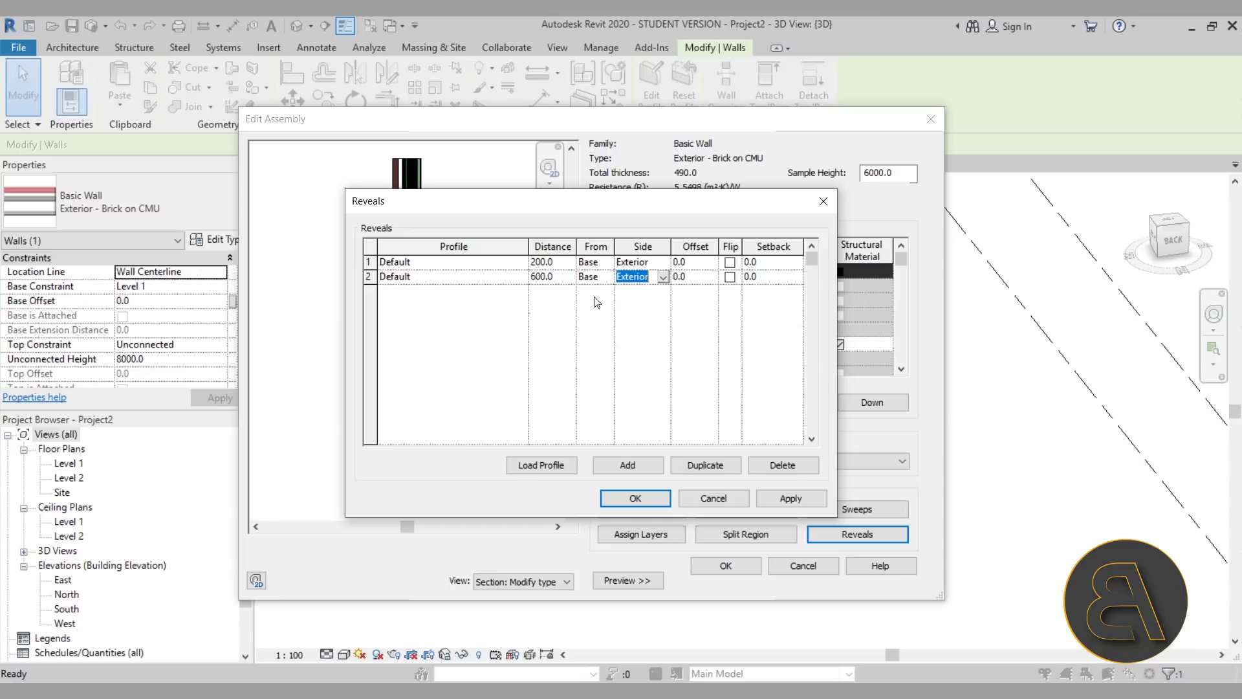
click(730, 495)
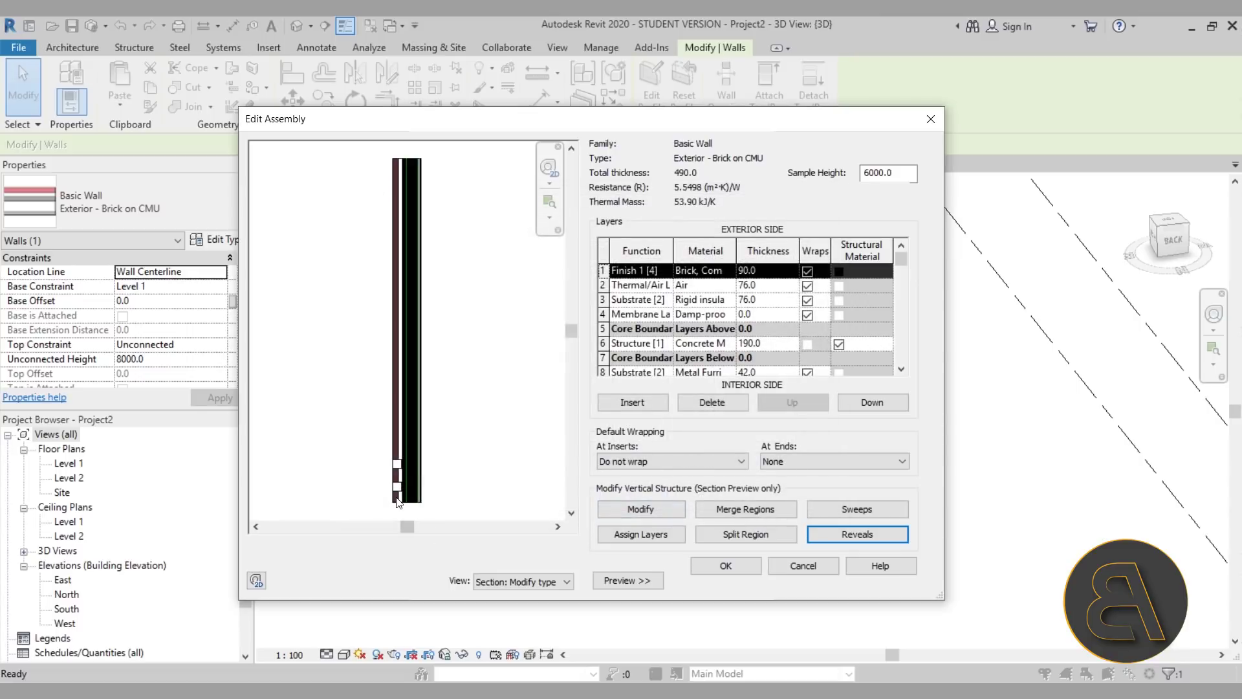
- Accept the edited wall structure and type properties, and inspect the reveals along the base of the brick wall
click(740, 571)
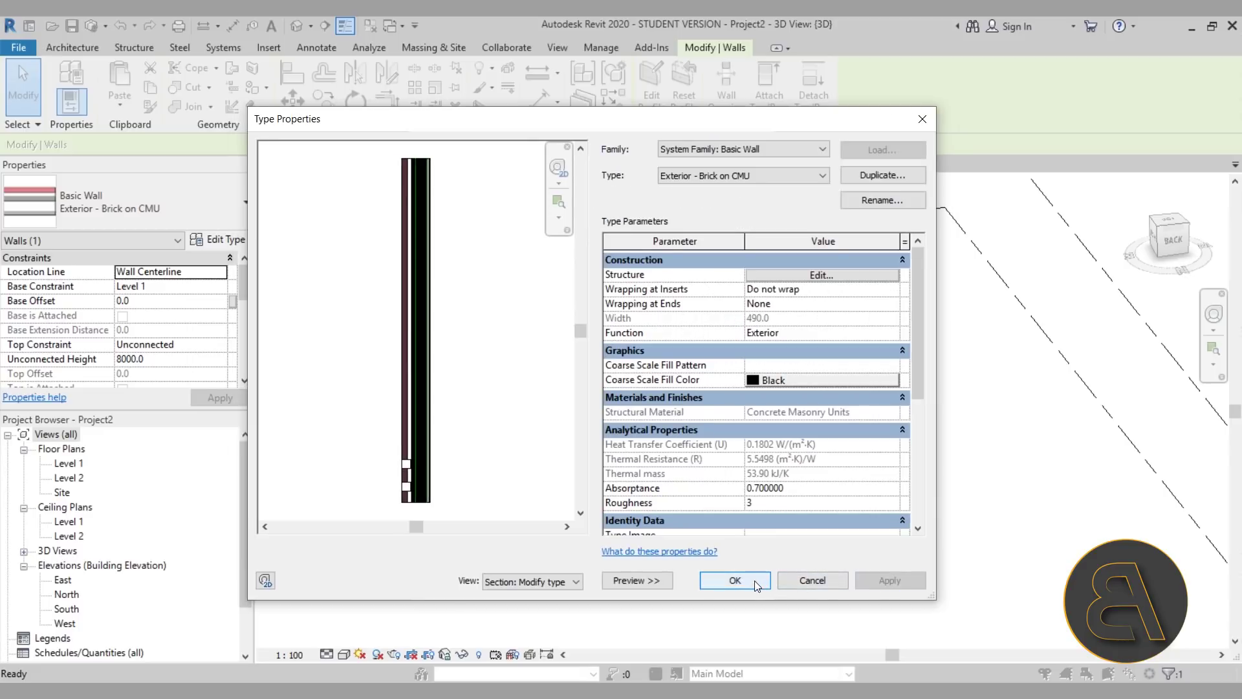
click(752, 580)
click(739, 588)
scroll(707, 479, up, 5)
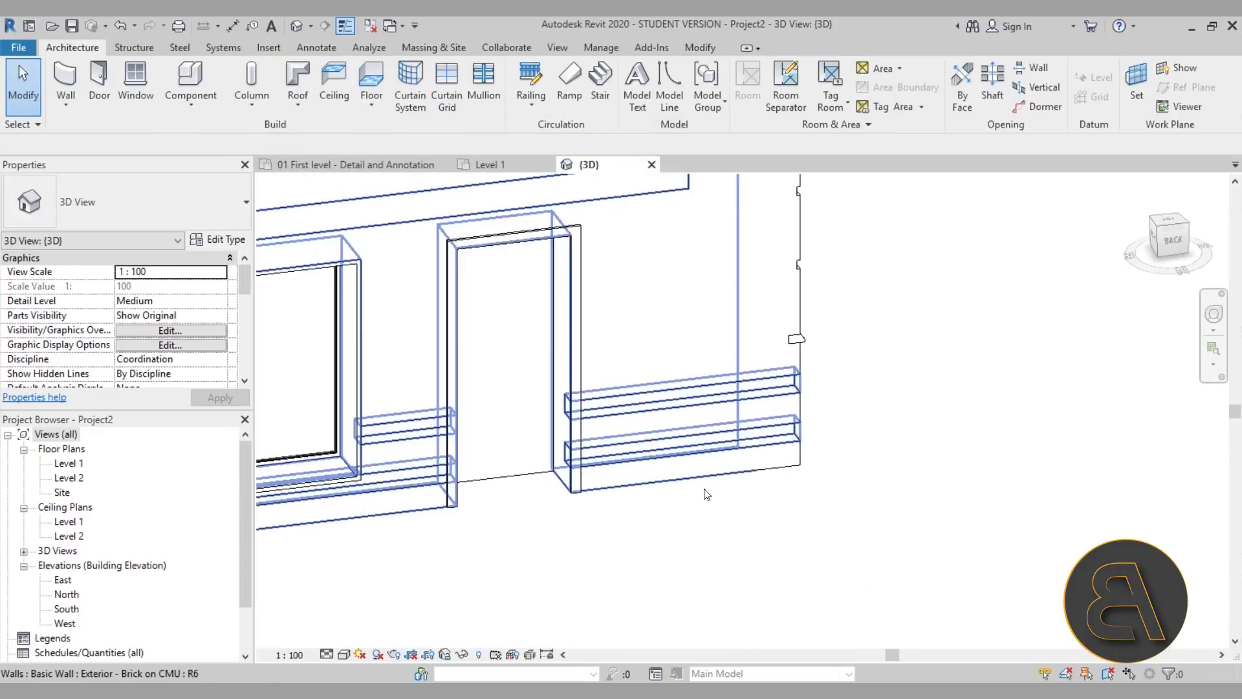
scroll(707, 479, down, 6)
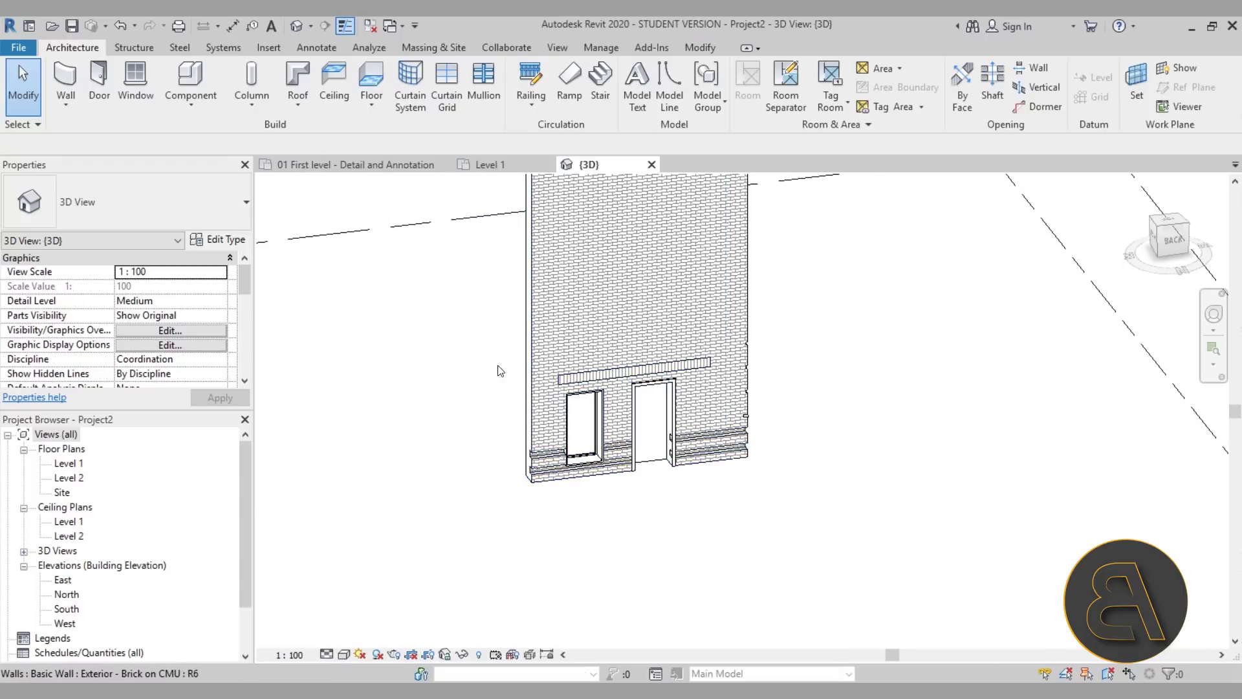
- Draw an Exterior - Brick and Block on Mtl. Stud wall about 7000 long beside the brick wall
click(66, 81)
scroll(409, 314, down, 1)
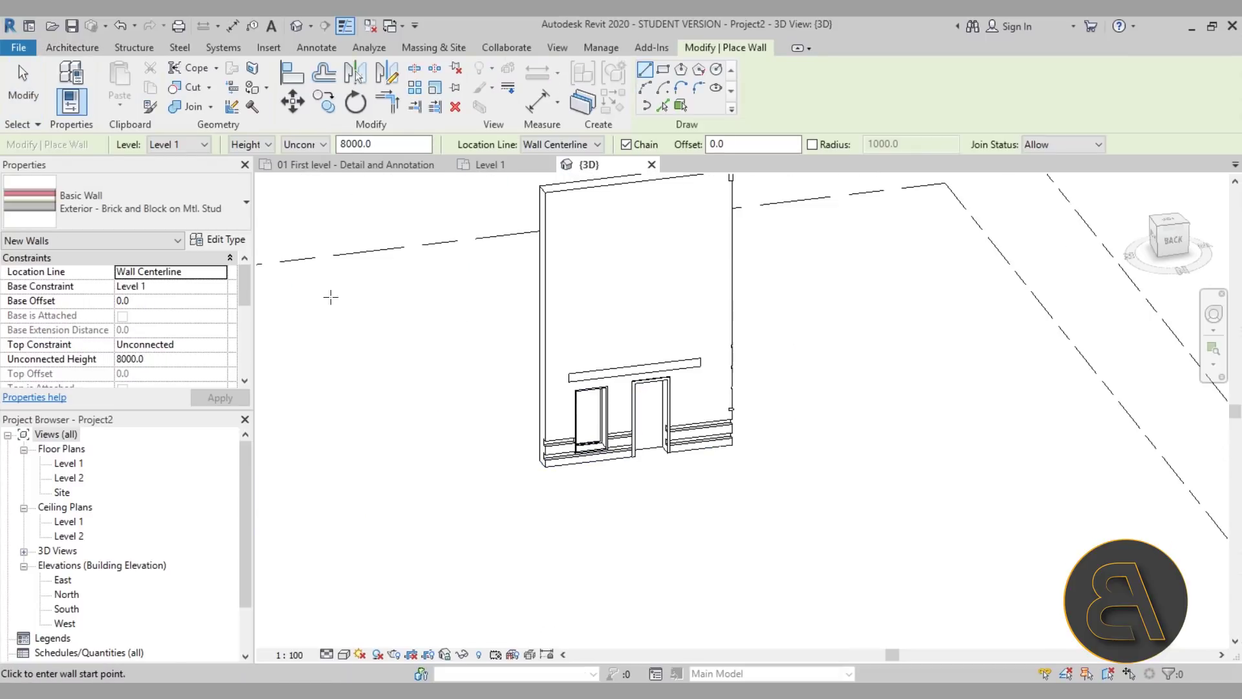
click(408, 480)
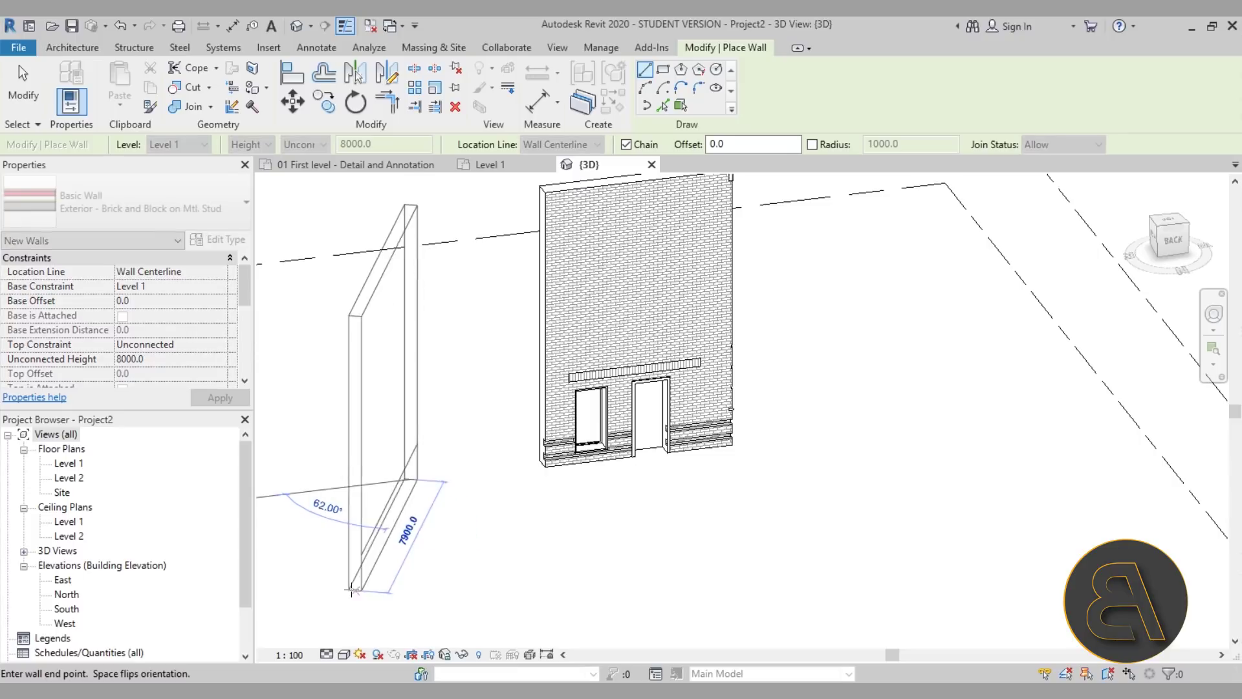
click(300, 569)
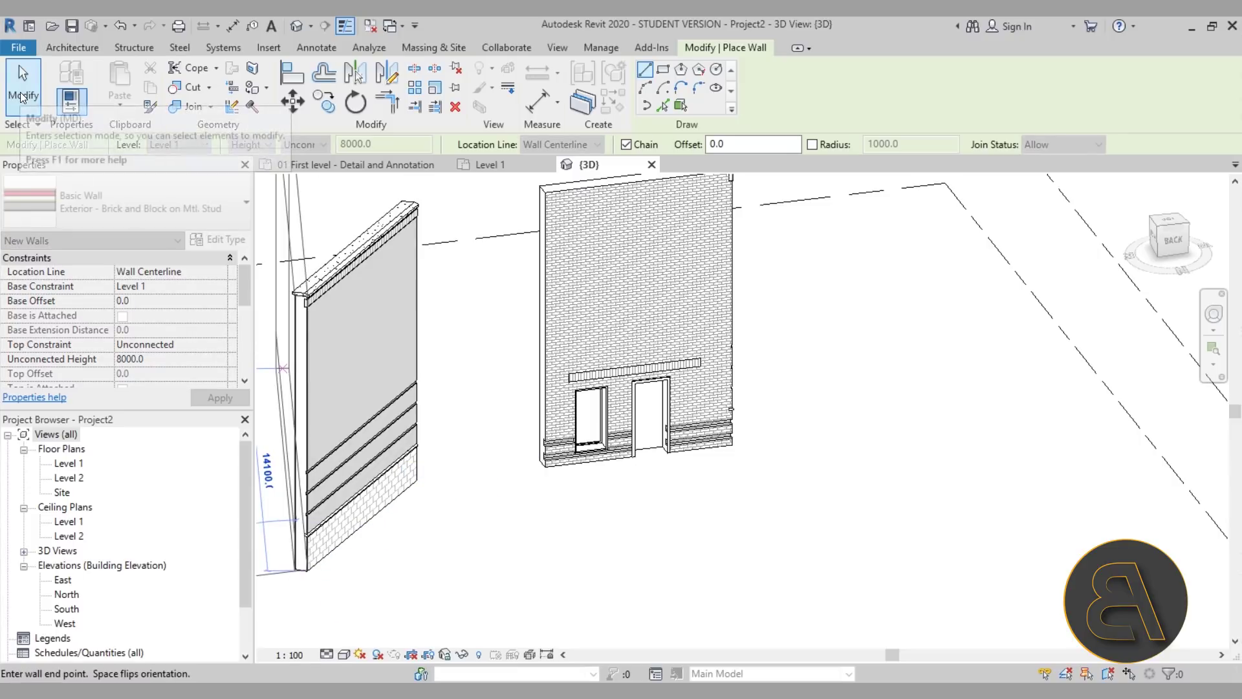
click(21, 92)
- Change the new wall's type to Exterior - Brick on CMU and inspect the reveals at its base
click(356, 362)
click(142, 202)
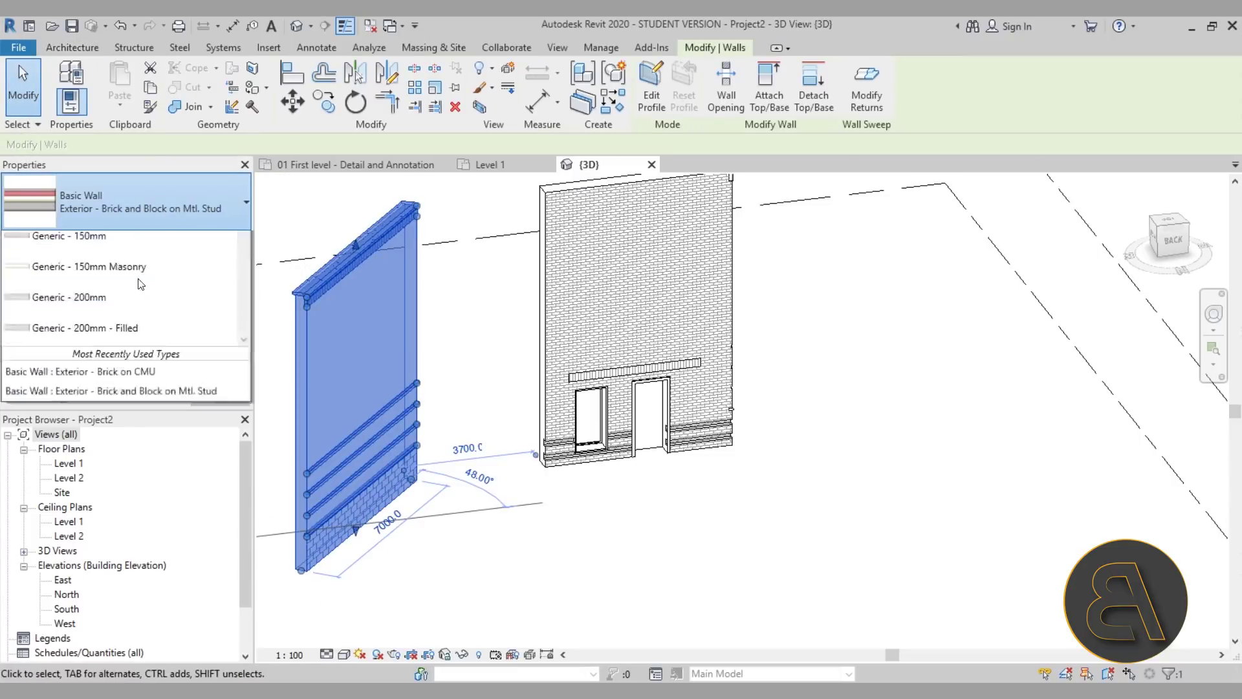
click(128, 347)
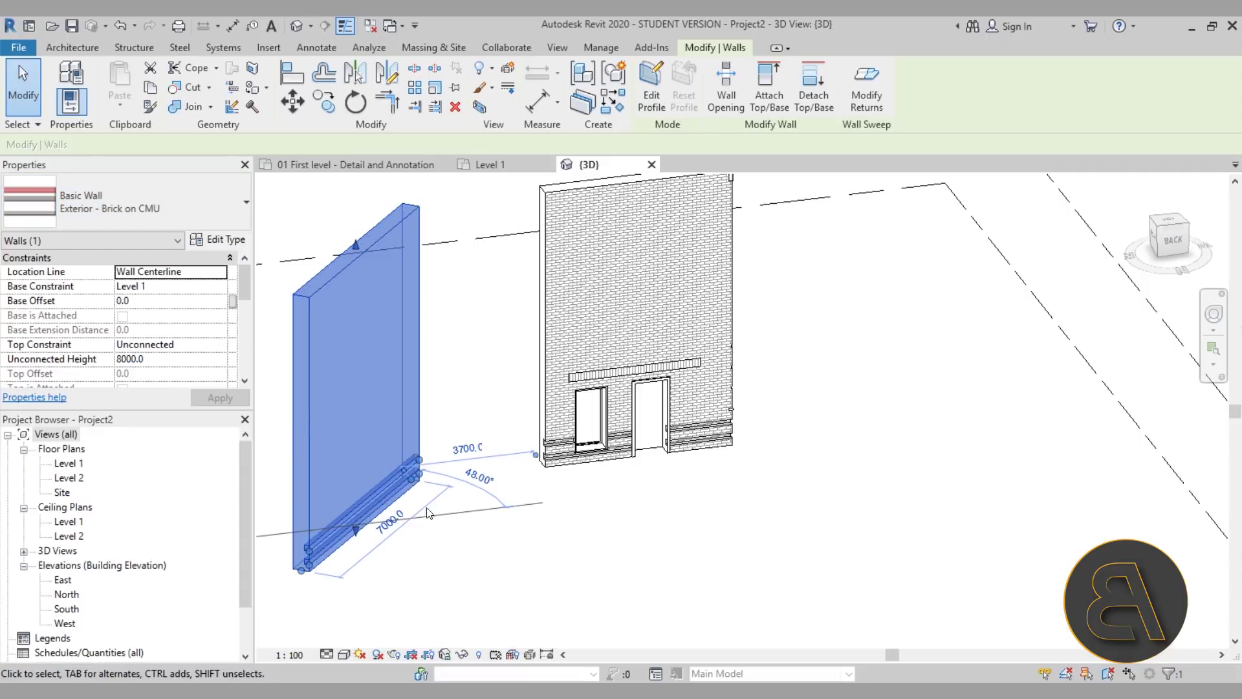
click(478, 561)
scroll(317, 525, up, 6)
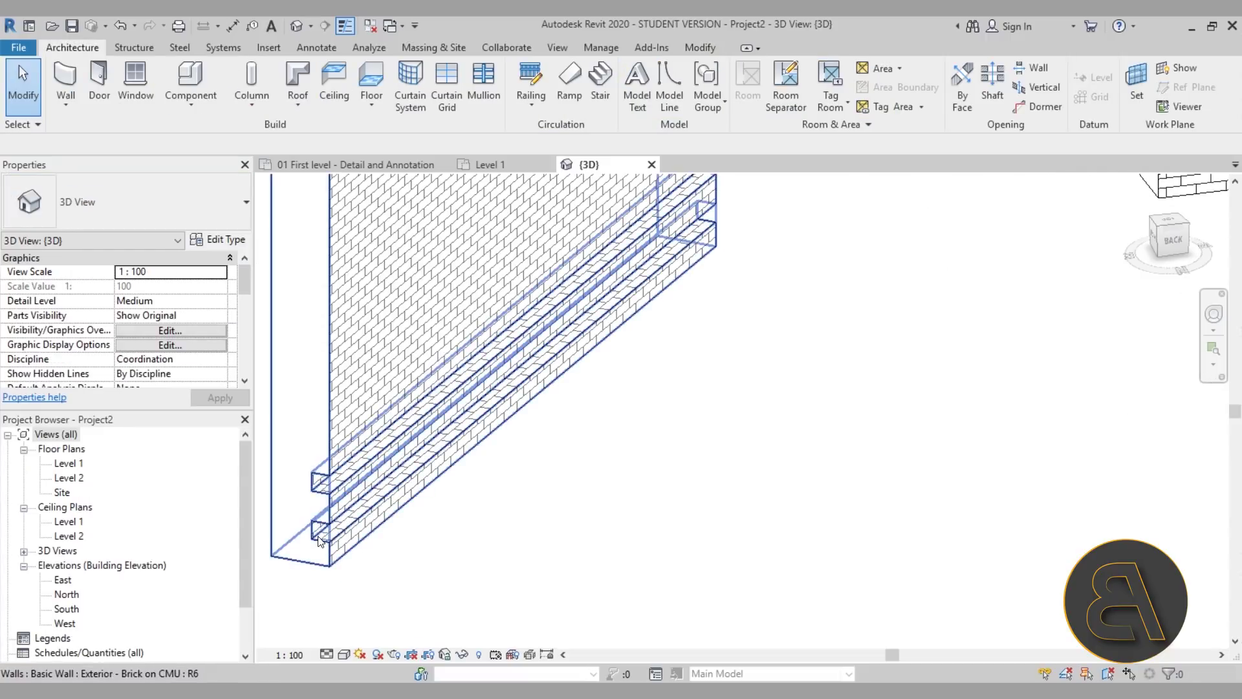
scroll(507, 460, down, 4)
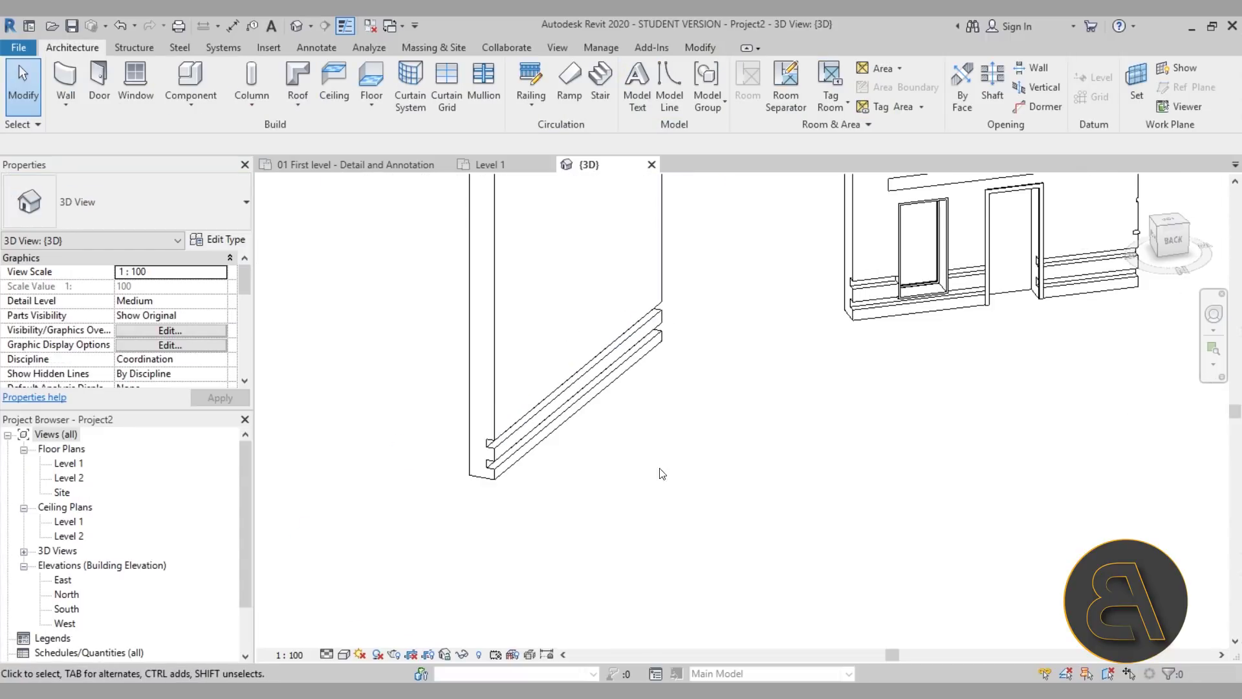
- Delete the separate test wall beside the brick wall with the window and door
click(529, 433)
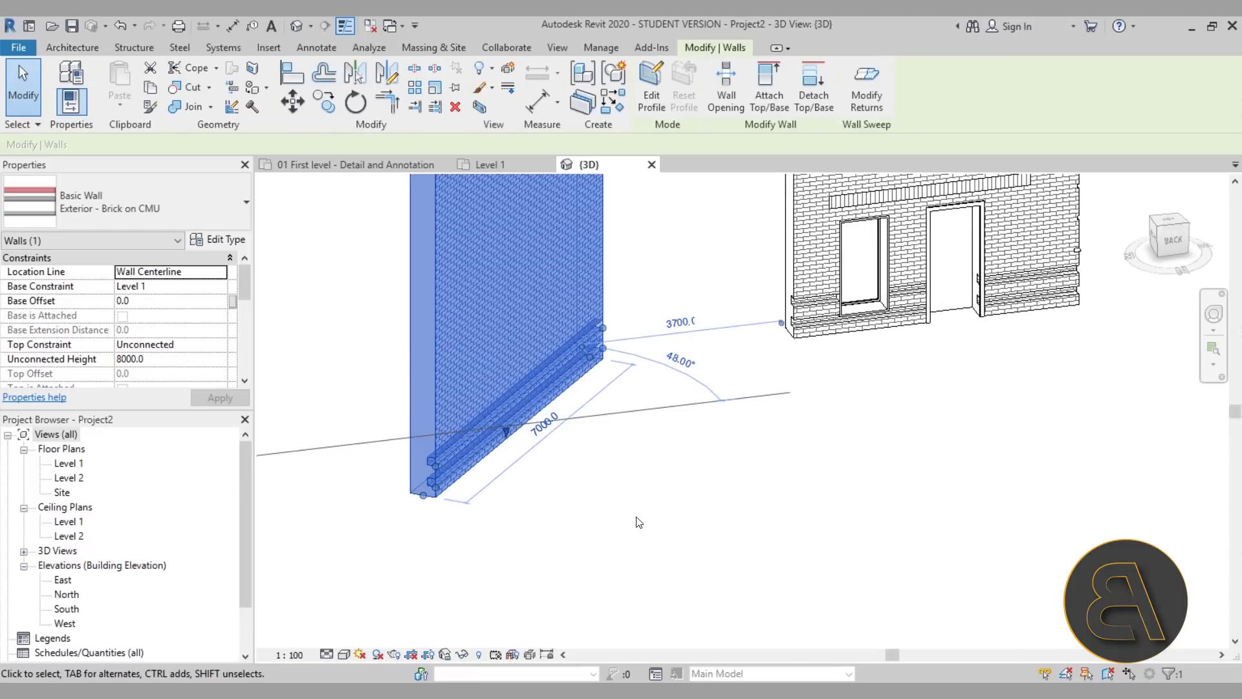
key(Delete)
scroll(621, 507, down, 3)
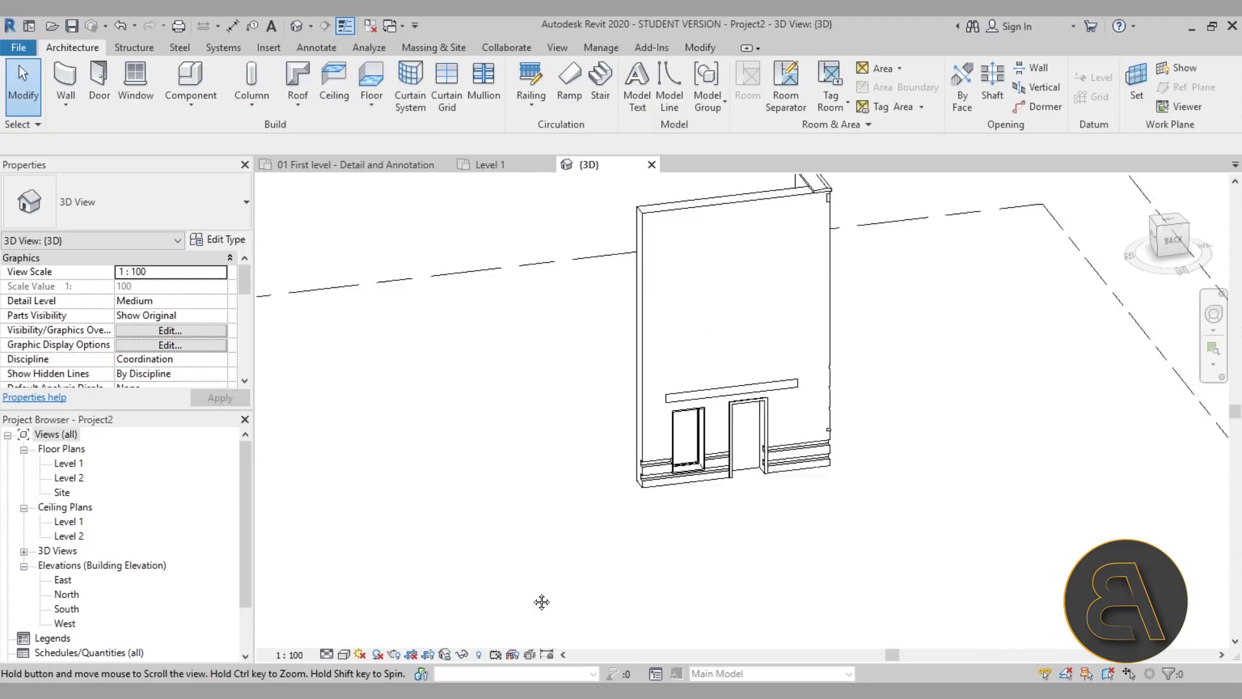
middle_drag(735, 564, 730, 565)
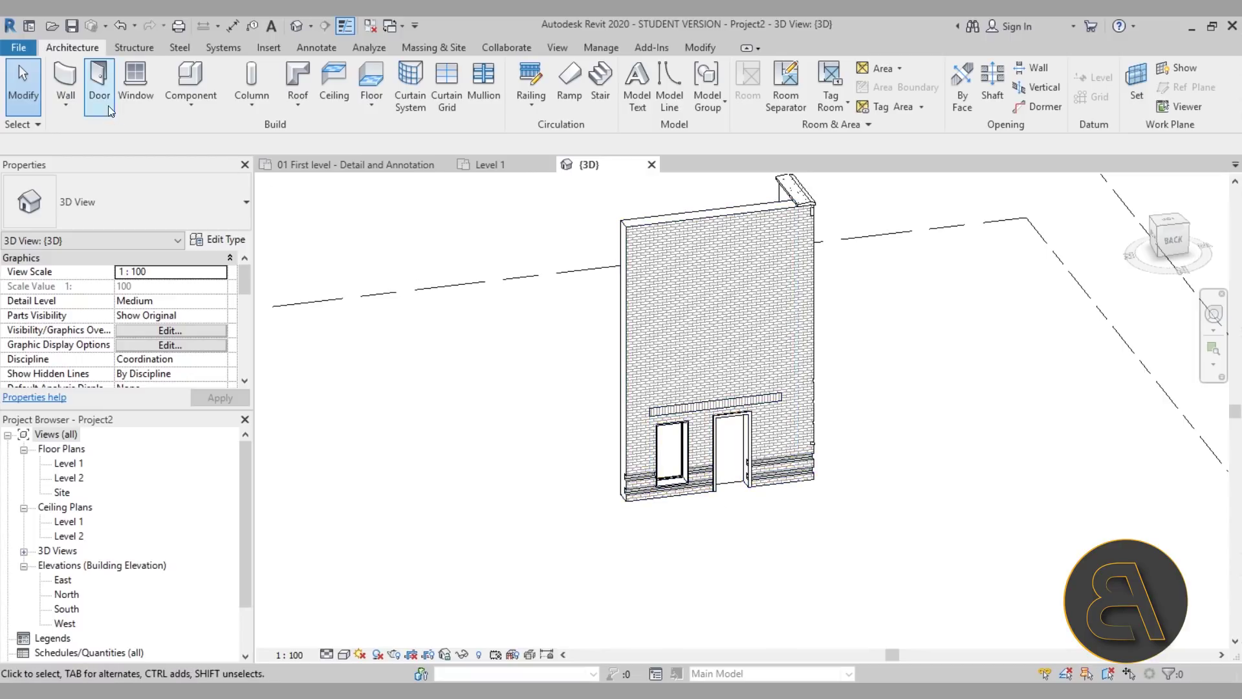
- Place a full-height vertical reveal on the brick wall beside the door, deleting the conflicting split face, and inspect where it meets the horizontal reveals
click(61, 107)
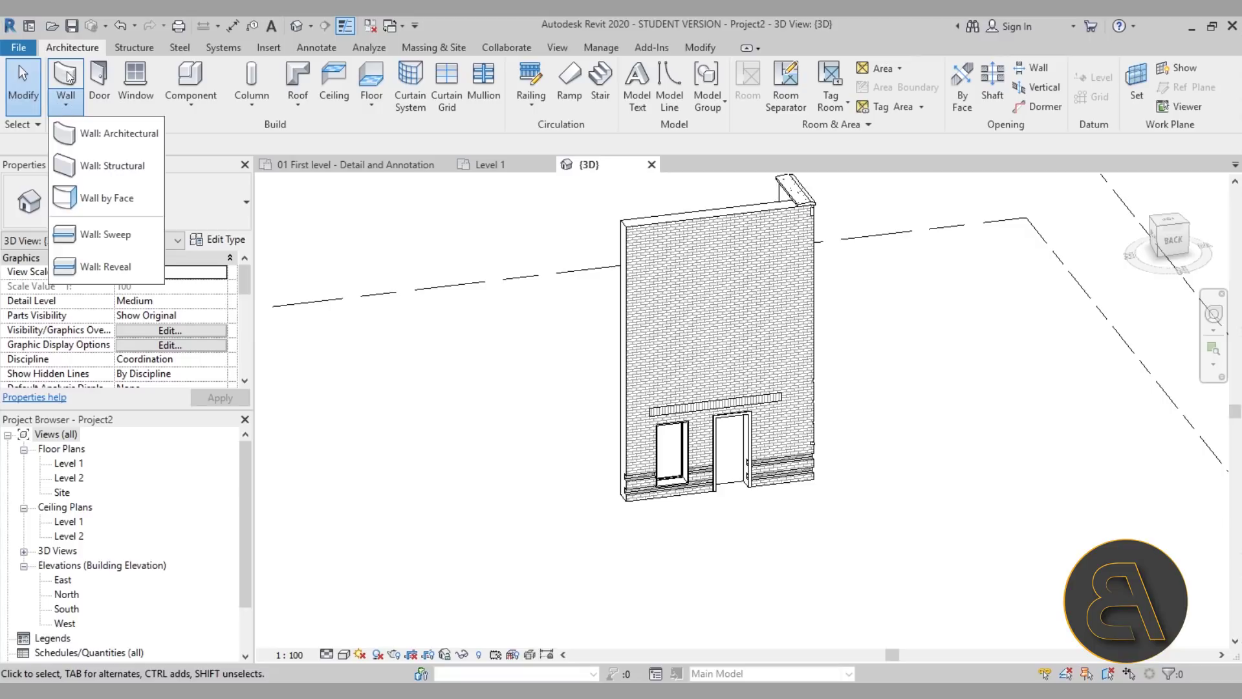
click(106, 265)
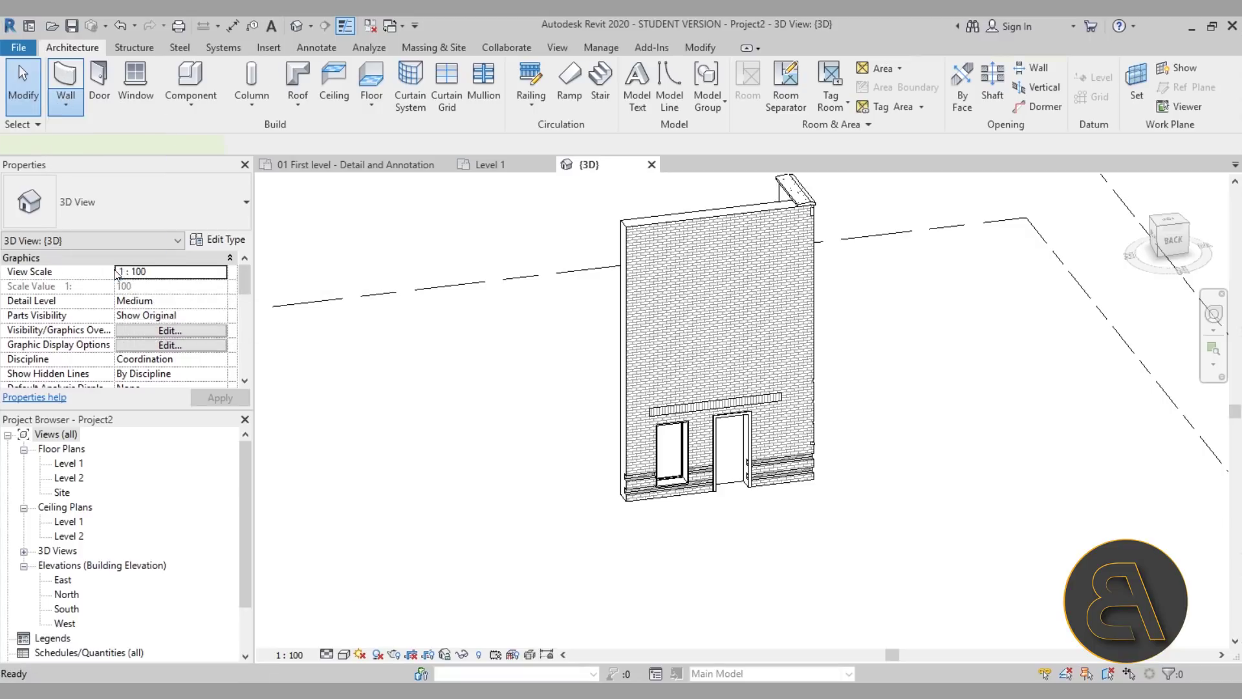
click(699, 113)
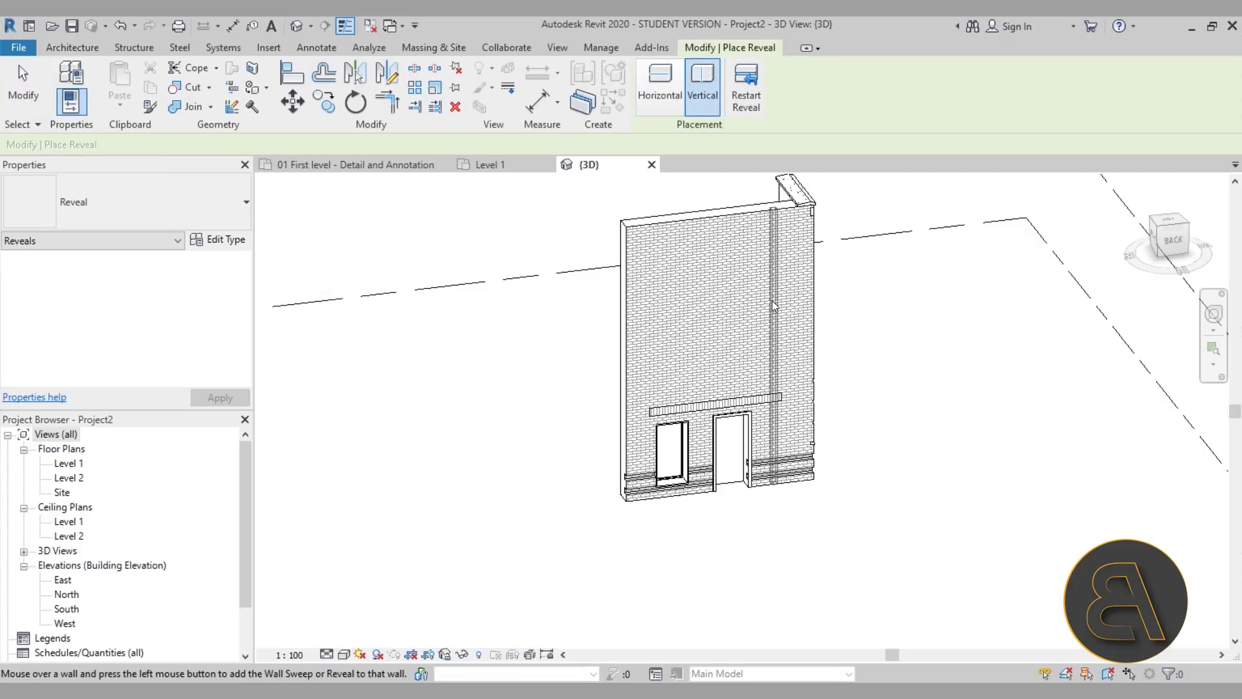
click(774, 305)
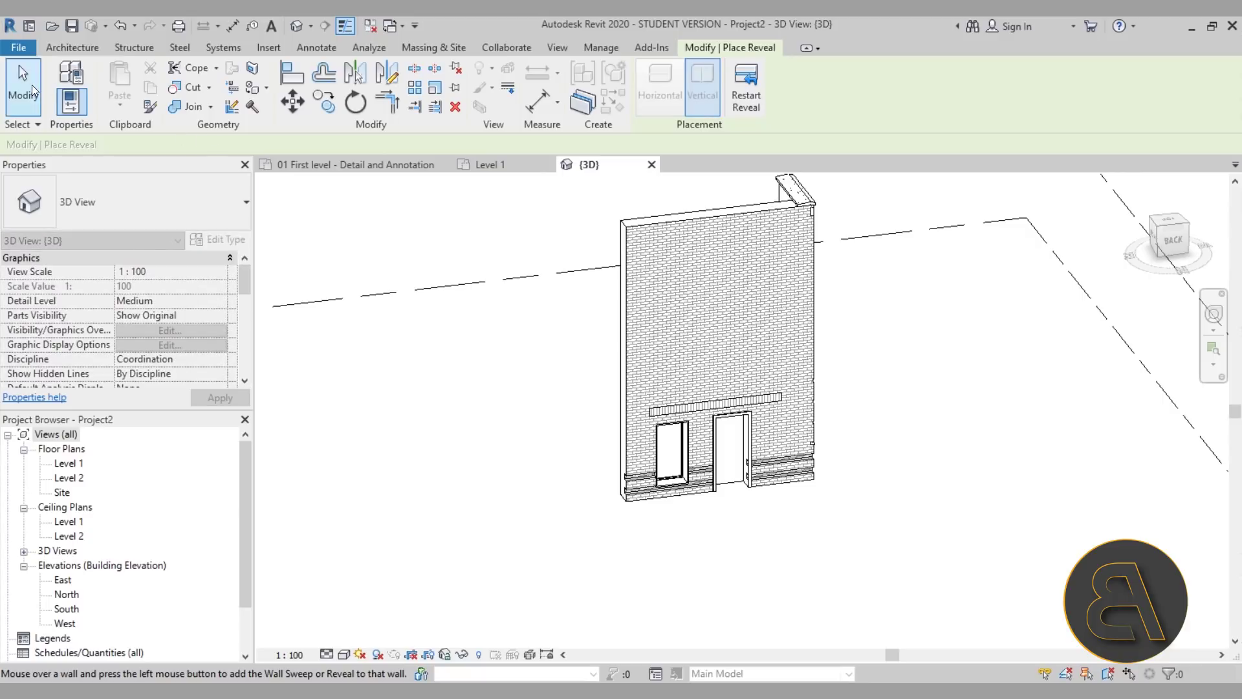
click(958, 664)
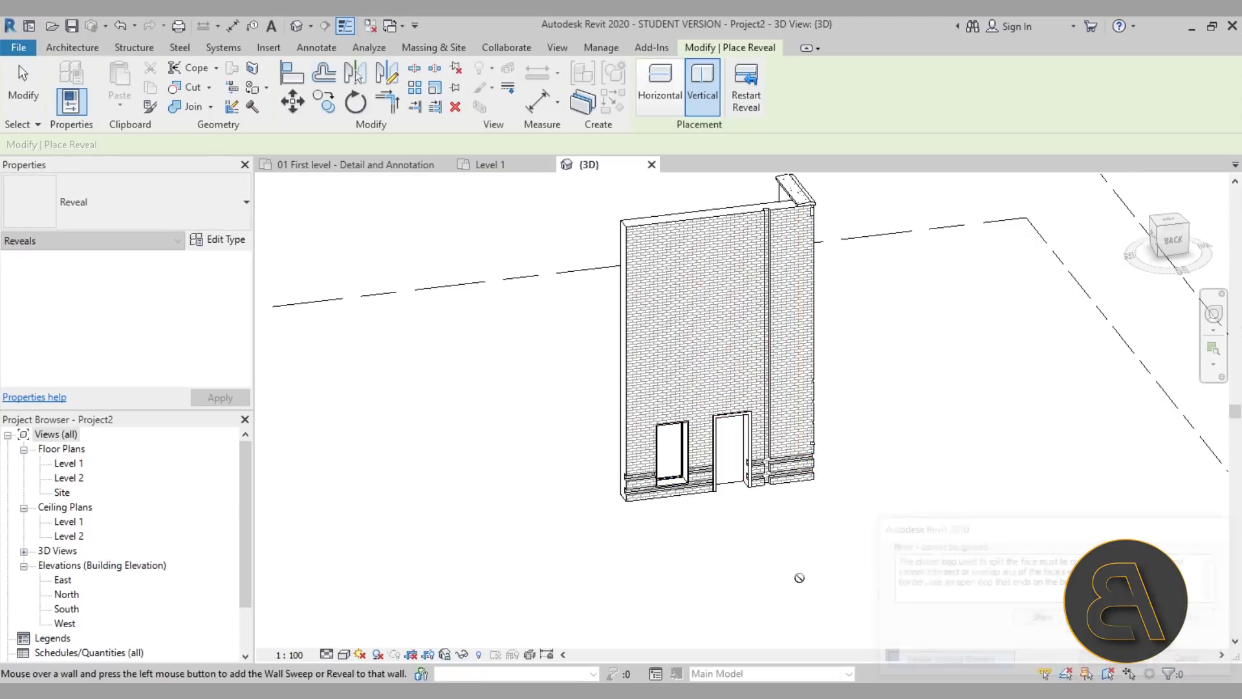
key(Escape)
scroll(779, 468, up, 5)
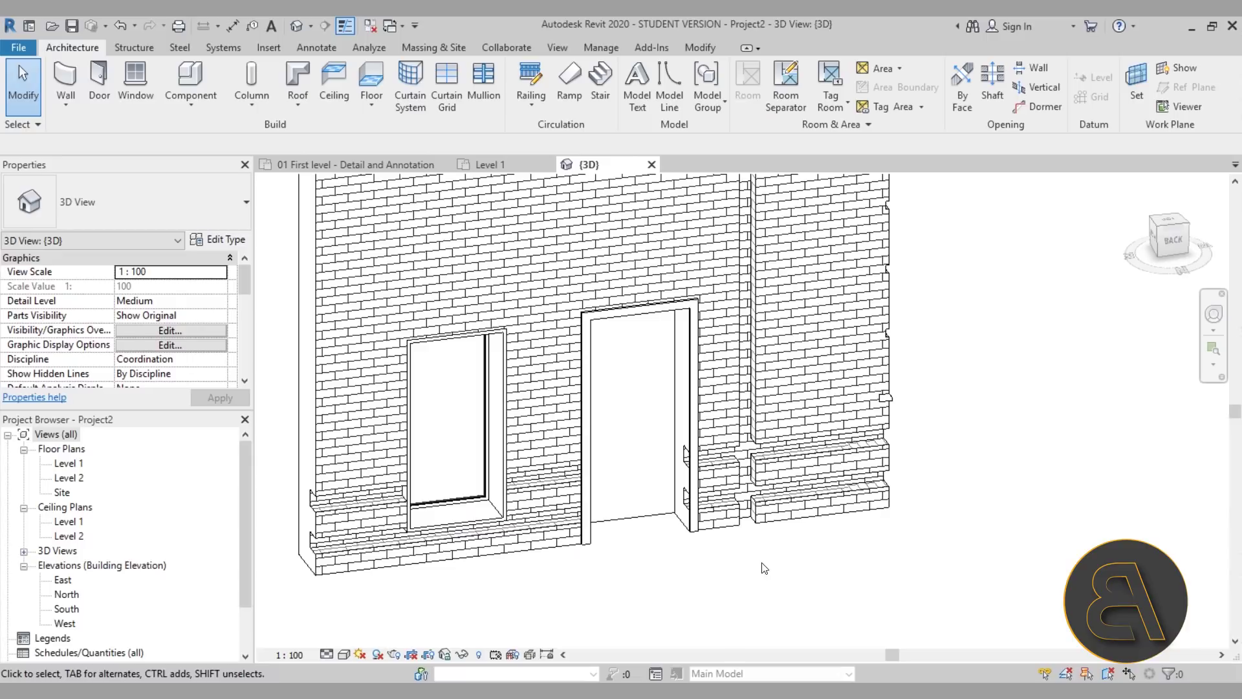
scroll(758, 570, down, 5)
scroll(898, 490, up, 1)
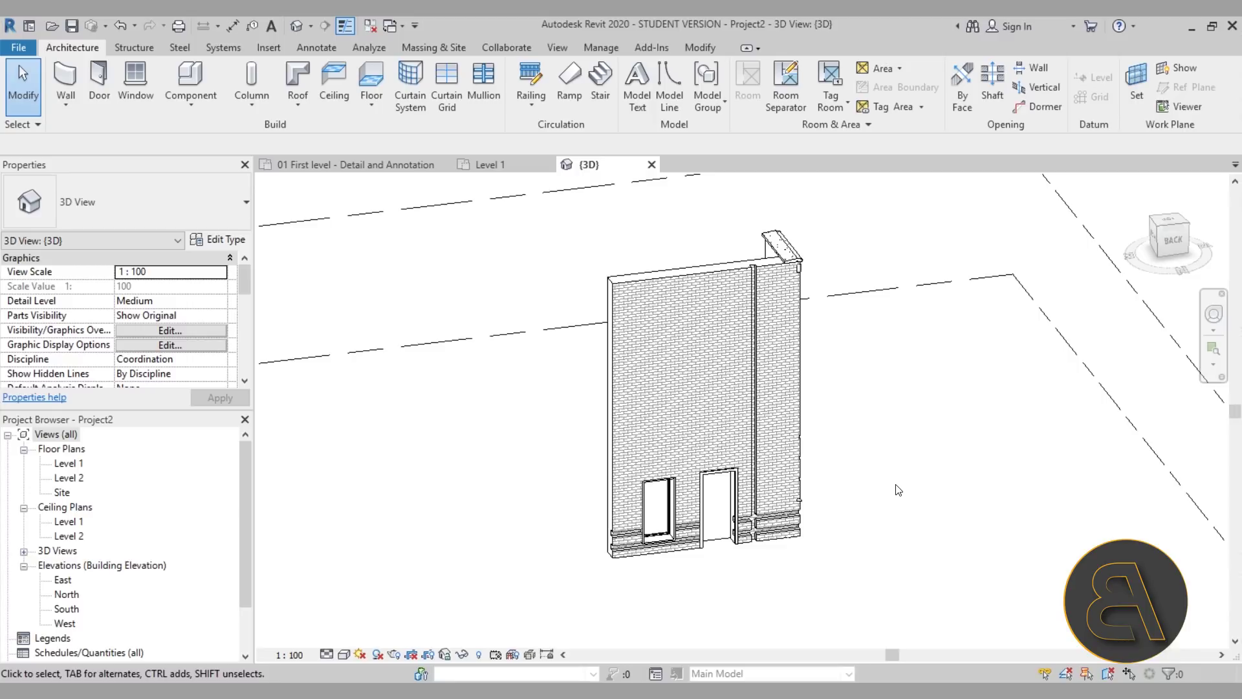
- Switch to the Office Building - disalow join project, open its {3D} view and examine the building from several sides
click(360, 165)
scroll(627, 334, down, 8)
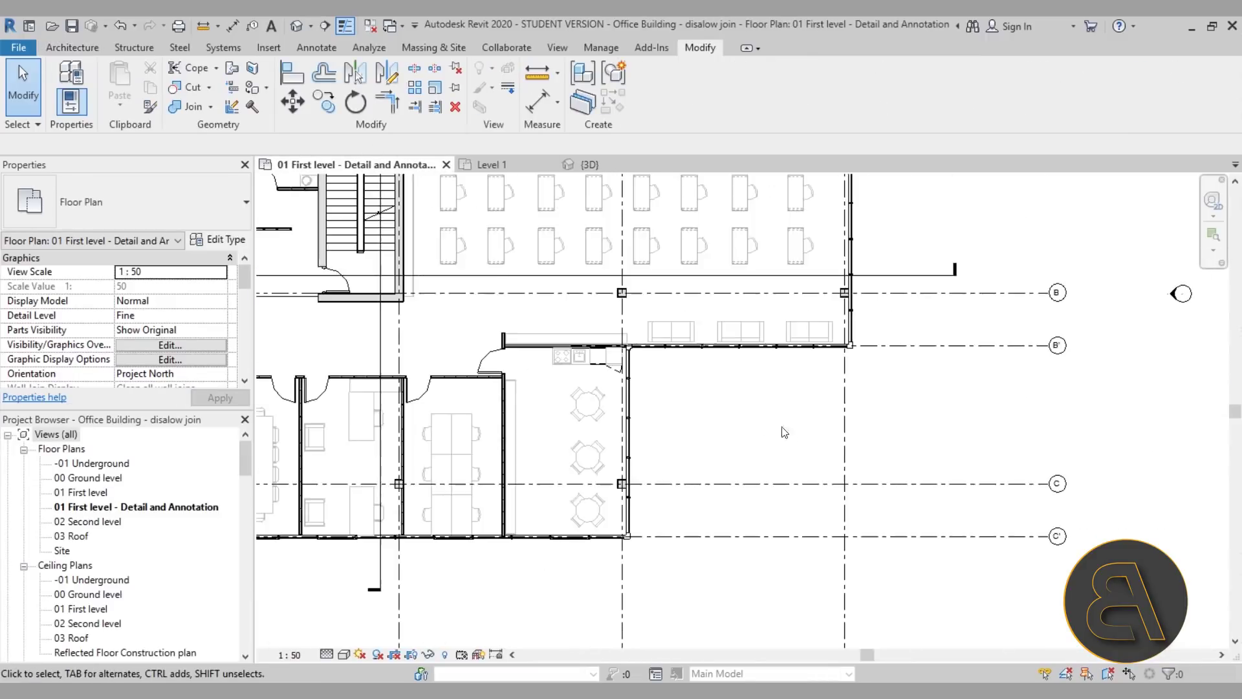
scroll(50, 605, down, 3)
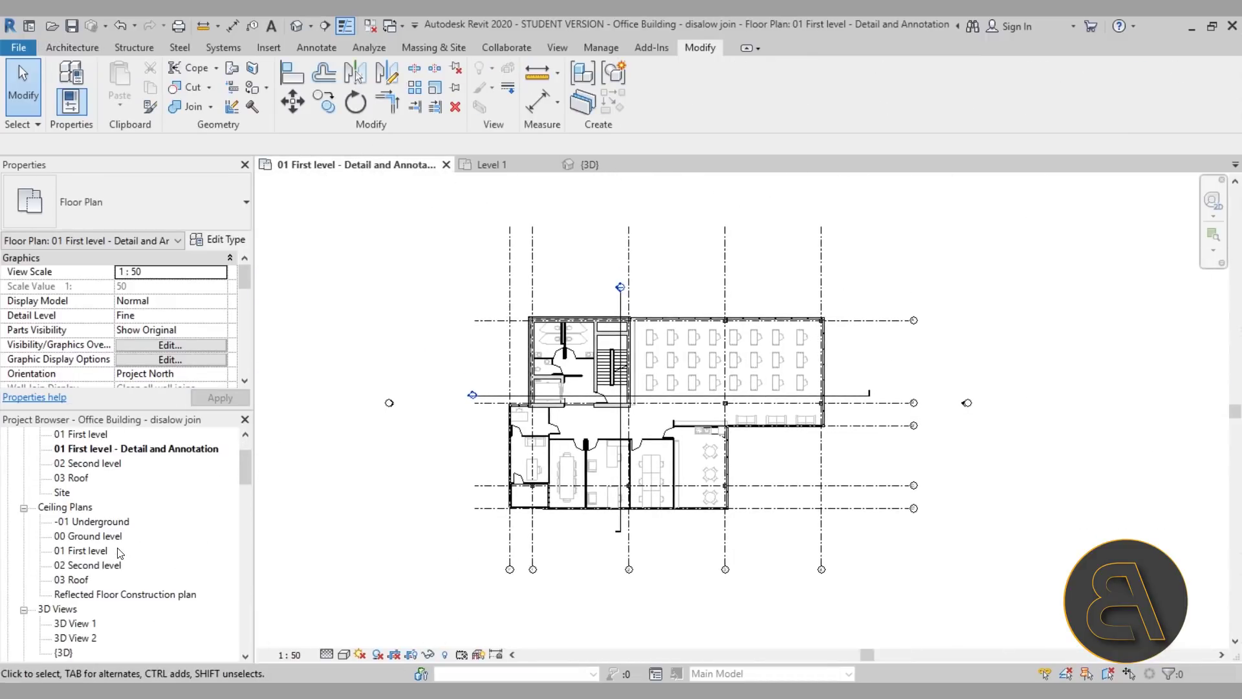
click(64, 579)
double_click(65, 580)
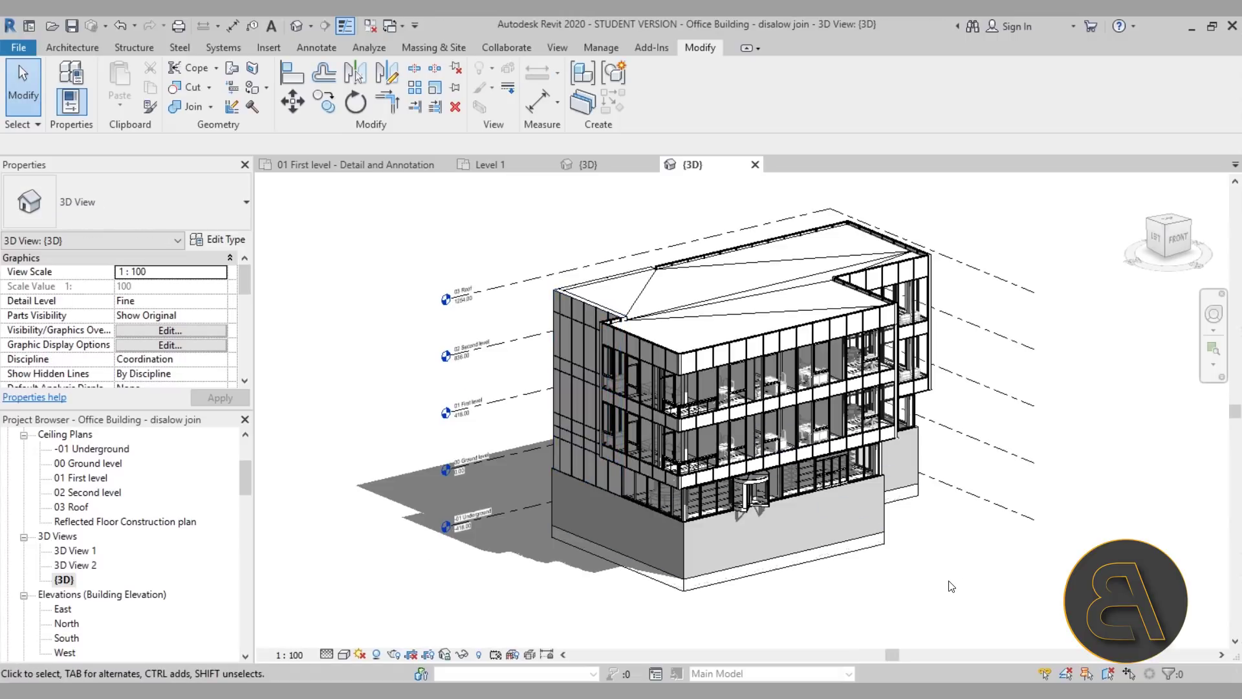
shift+middle_drag(969, 573, 710, 580)
scroll(709, 580, up, 3)
scroll(437, 579, down, 2)
mouse_move(437, 579)
shift+middle_down()
mouse_move(492, 585)
mouse_move(456, 596)
mouse_move(529, 555)
shift+middle_up()
scroll(455, 595, down, 3)
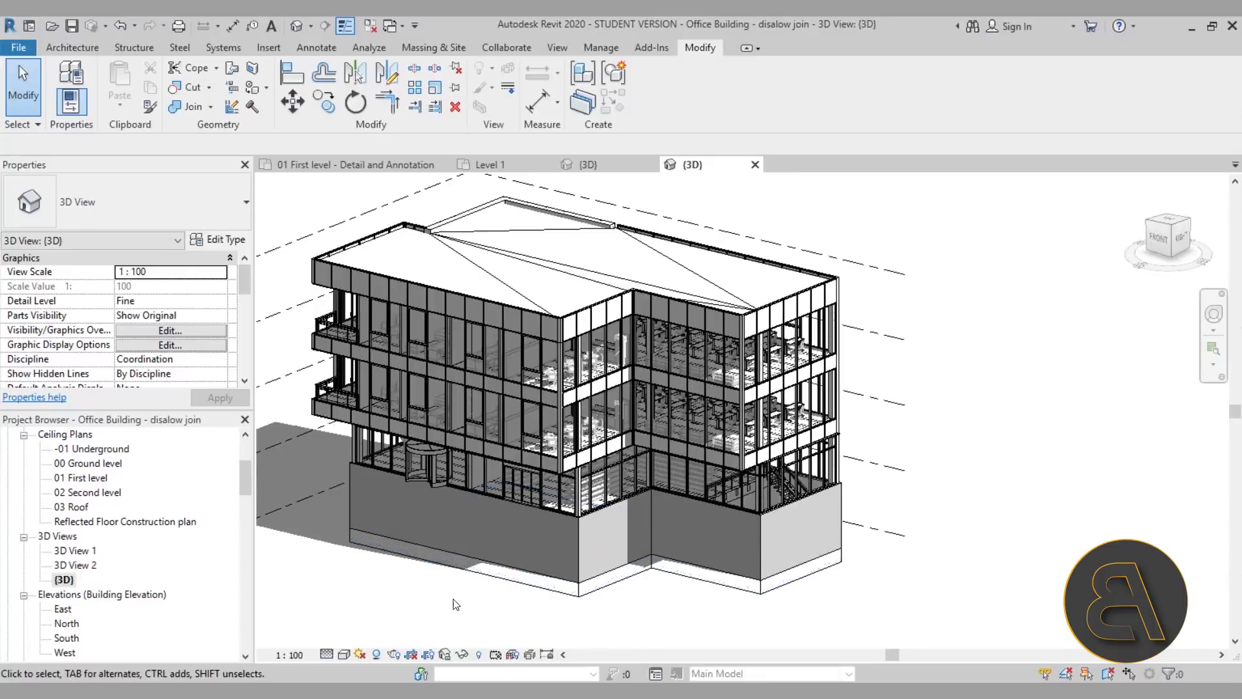